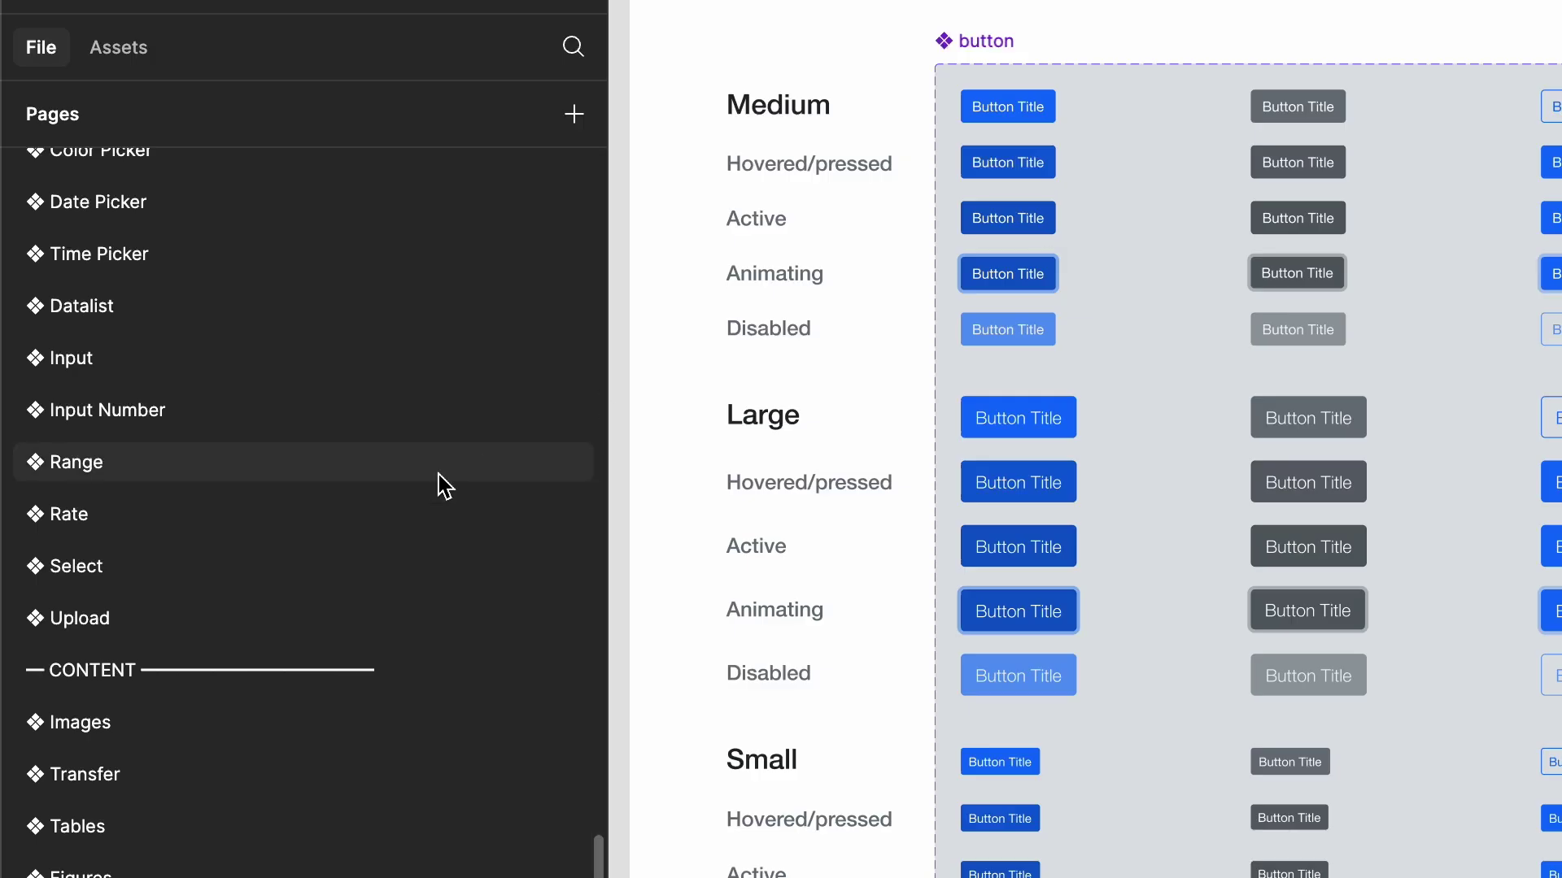
# Scroll through the pages and canvas to the button frame with Primary, Neutral and Subtle rows across Default, Hover and Disabled states.
pyautogui.scroll(10, 443, 485)
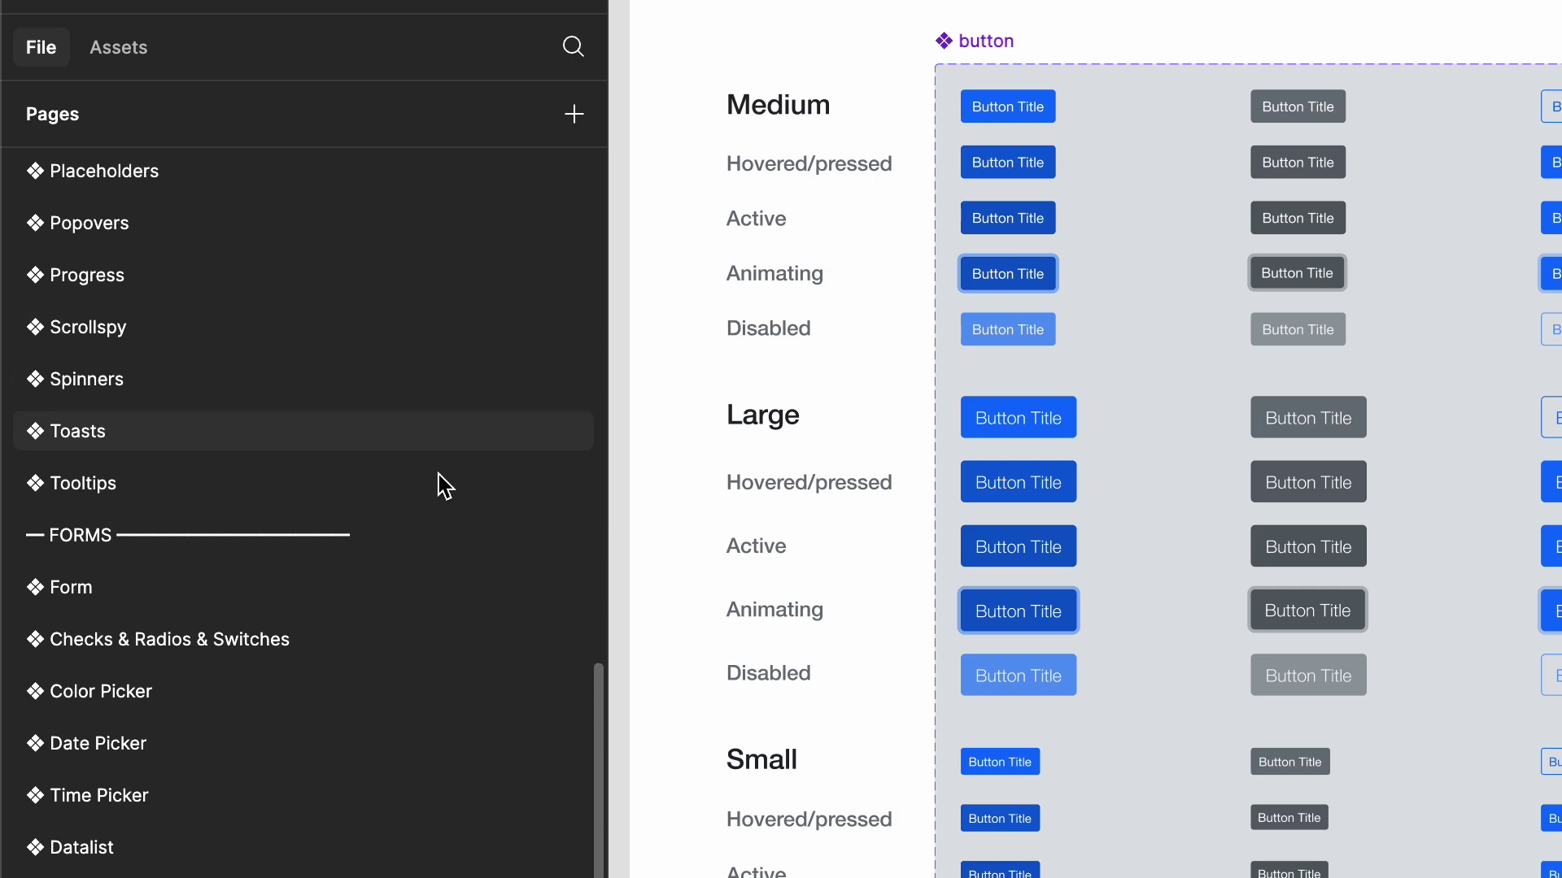
pyautogui.scroll(12, 444, 486)
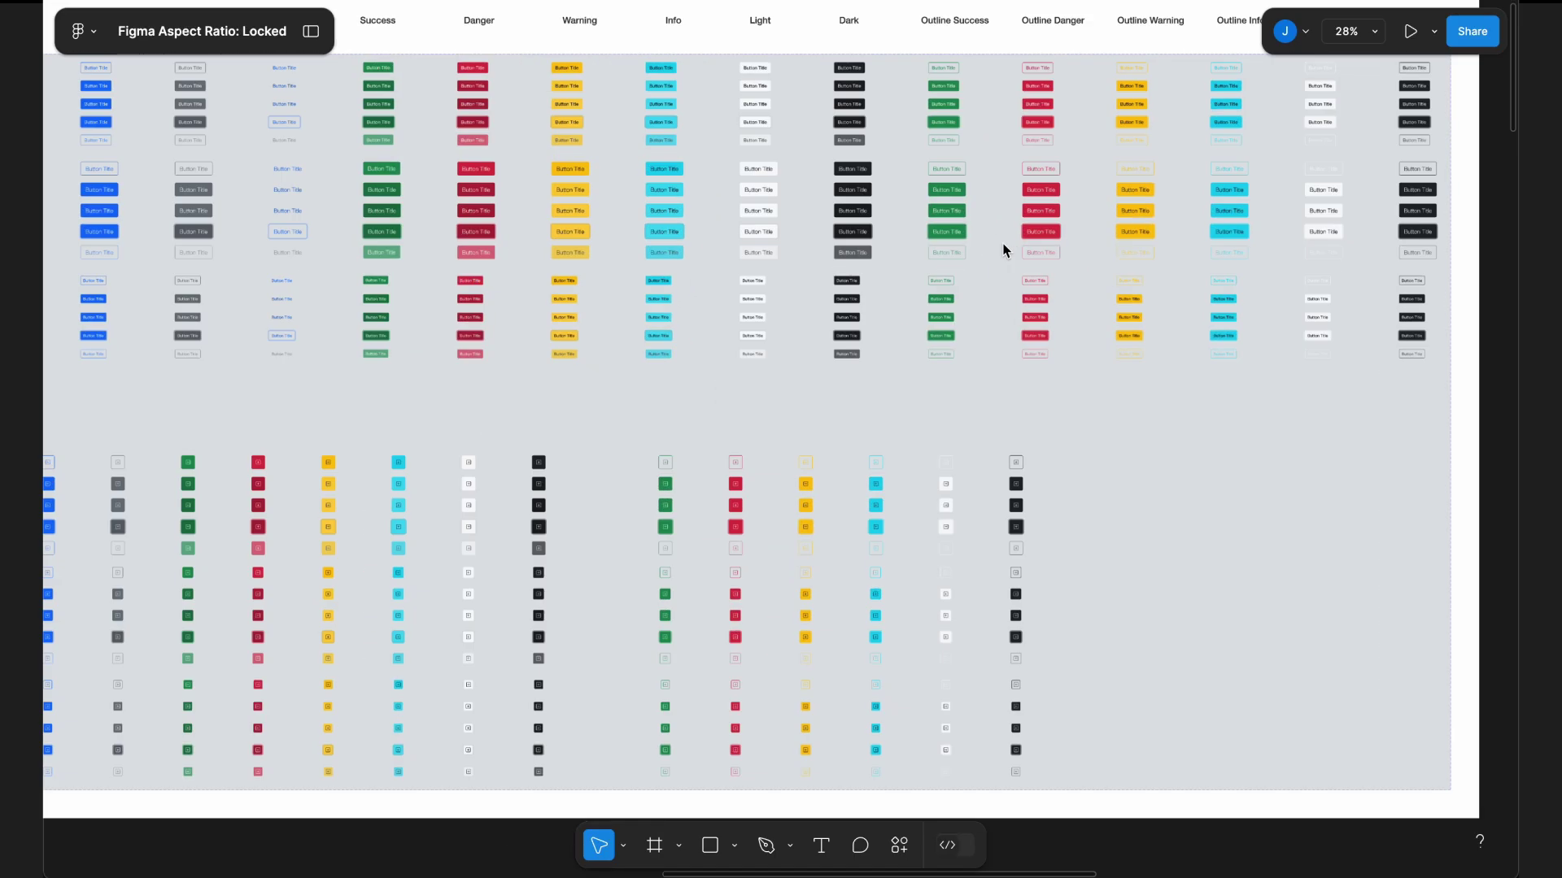
pyautogui.scroll(5, 1003, 247)
pyautogui.scroll(3, 1004, 247)
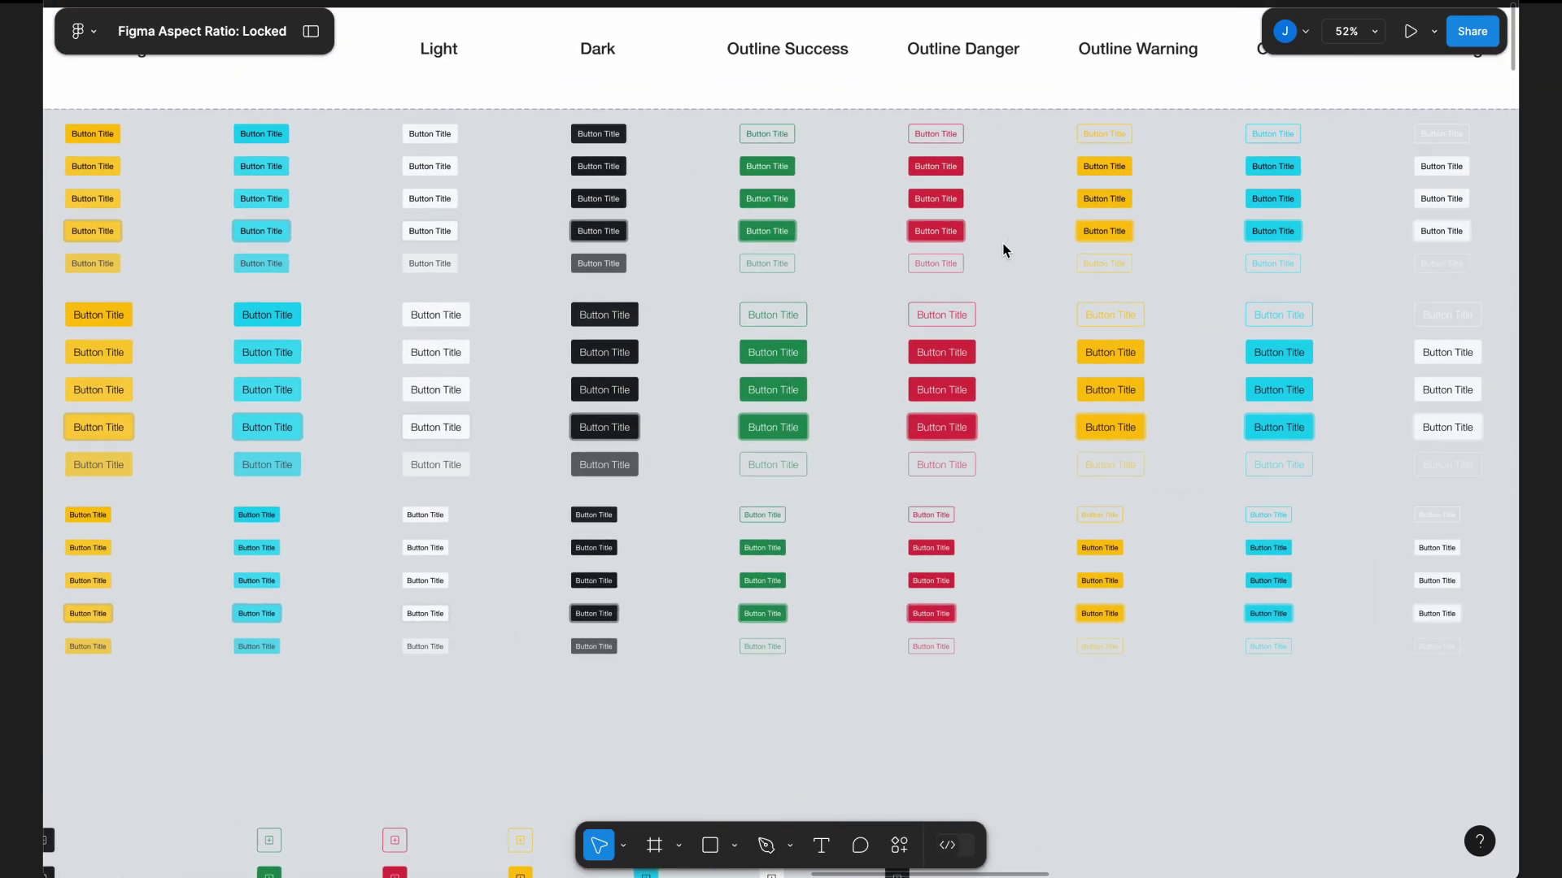
pyautogui.hscroll(6, 1004, 249)
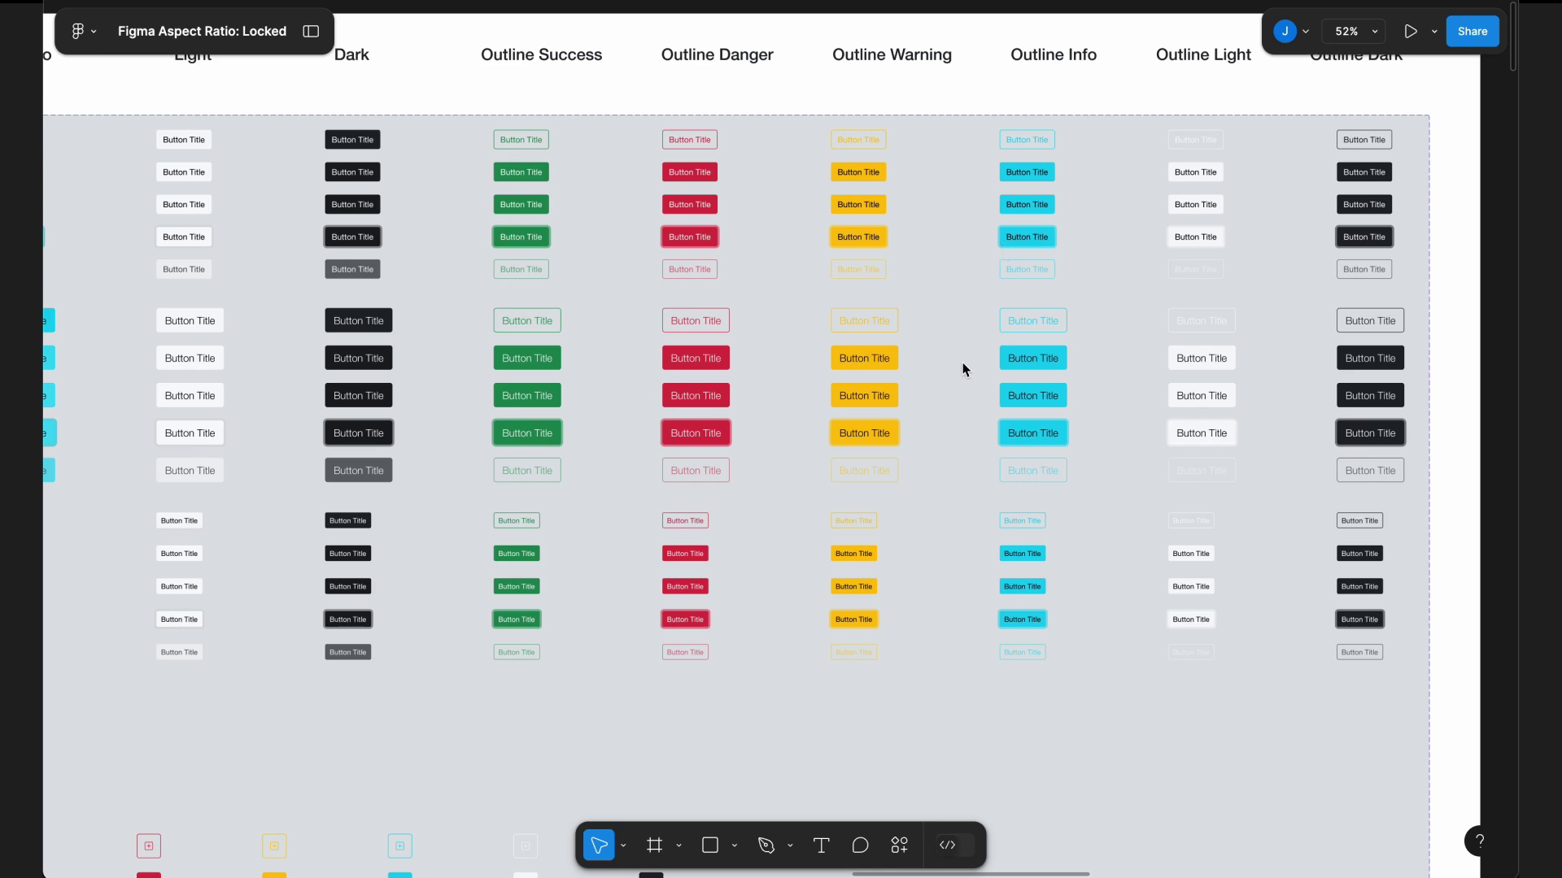
pyautogui.scroll(-15, 890, 495)
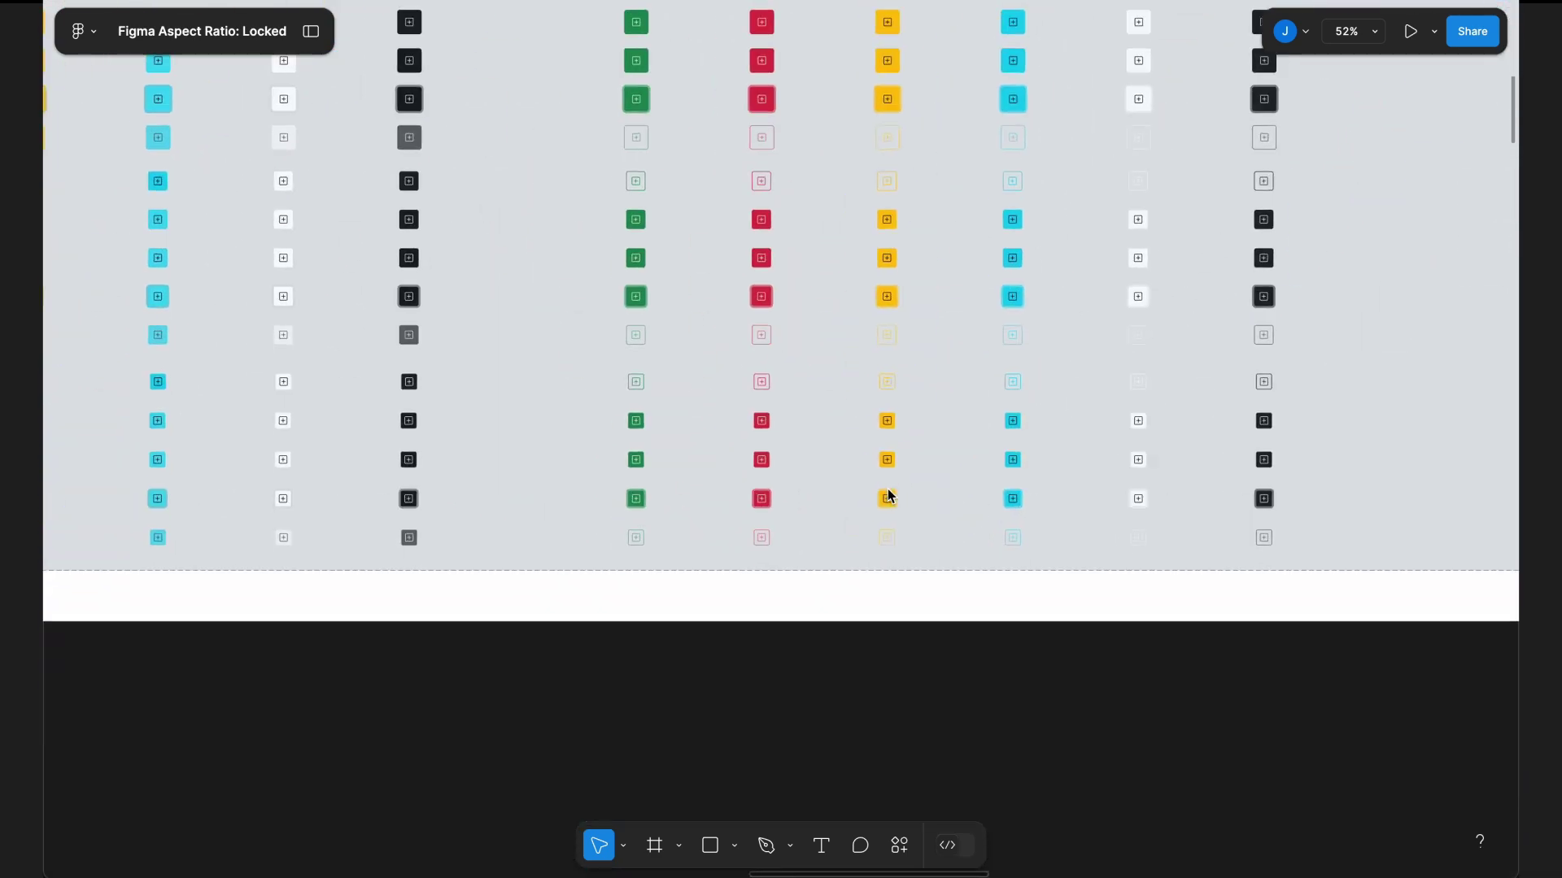
pyautogui.hscroll(-10, 889, 495)
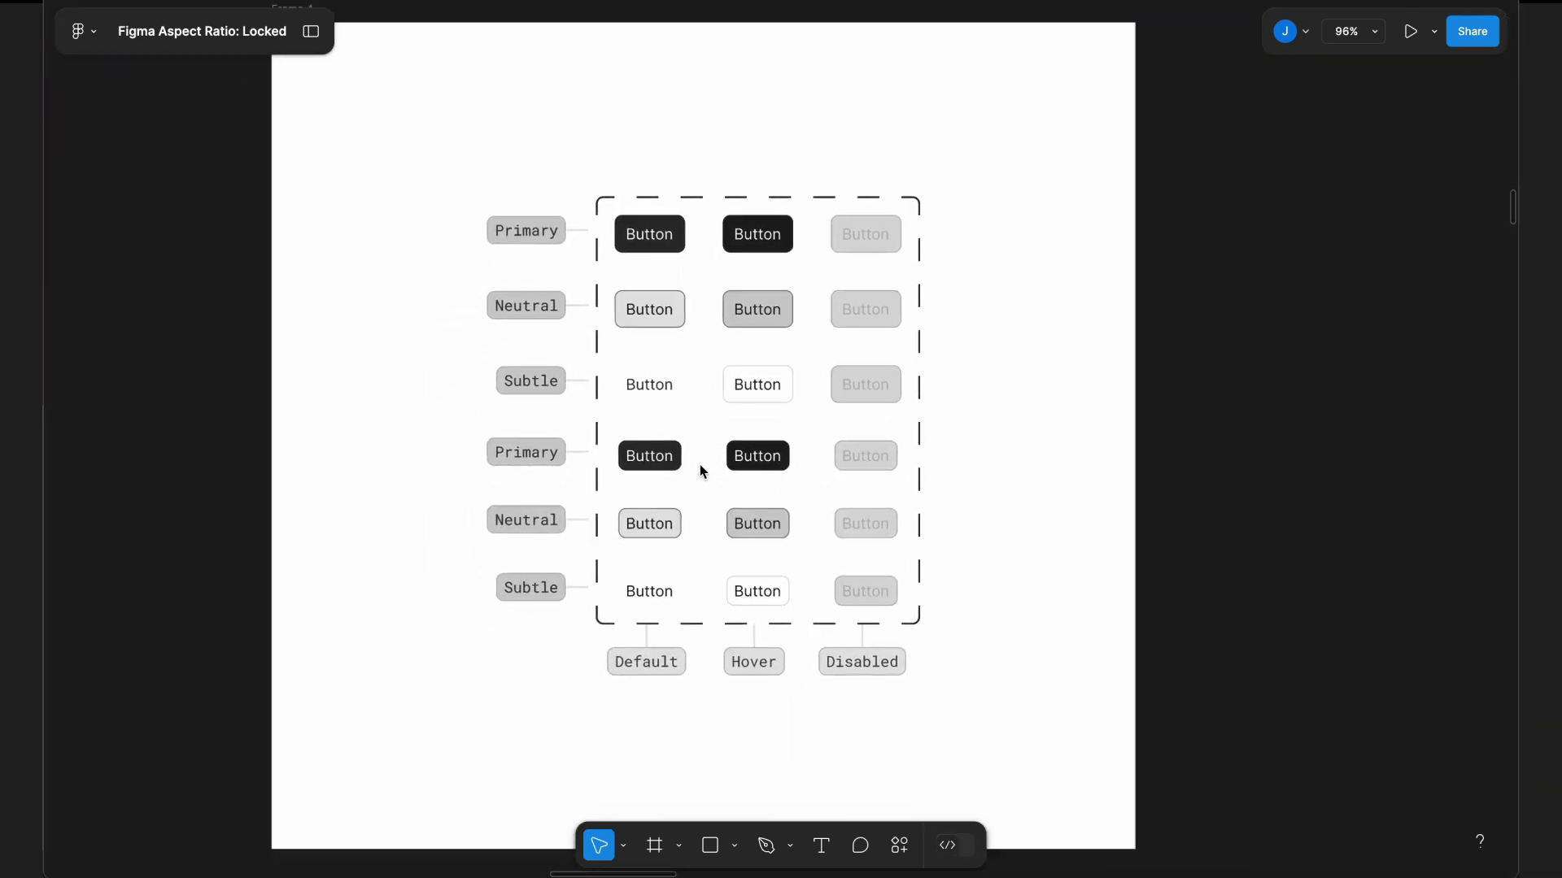
pyautogui.scroll(3, 699, 465)
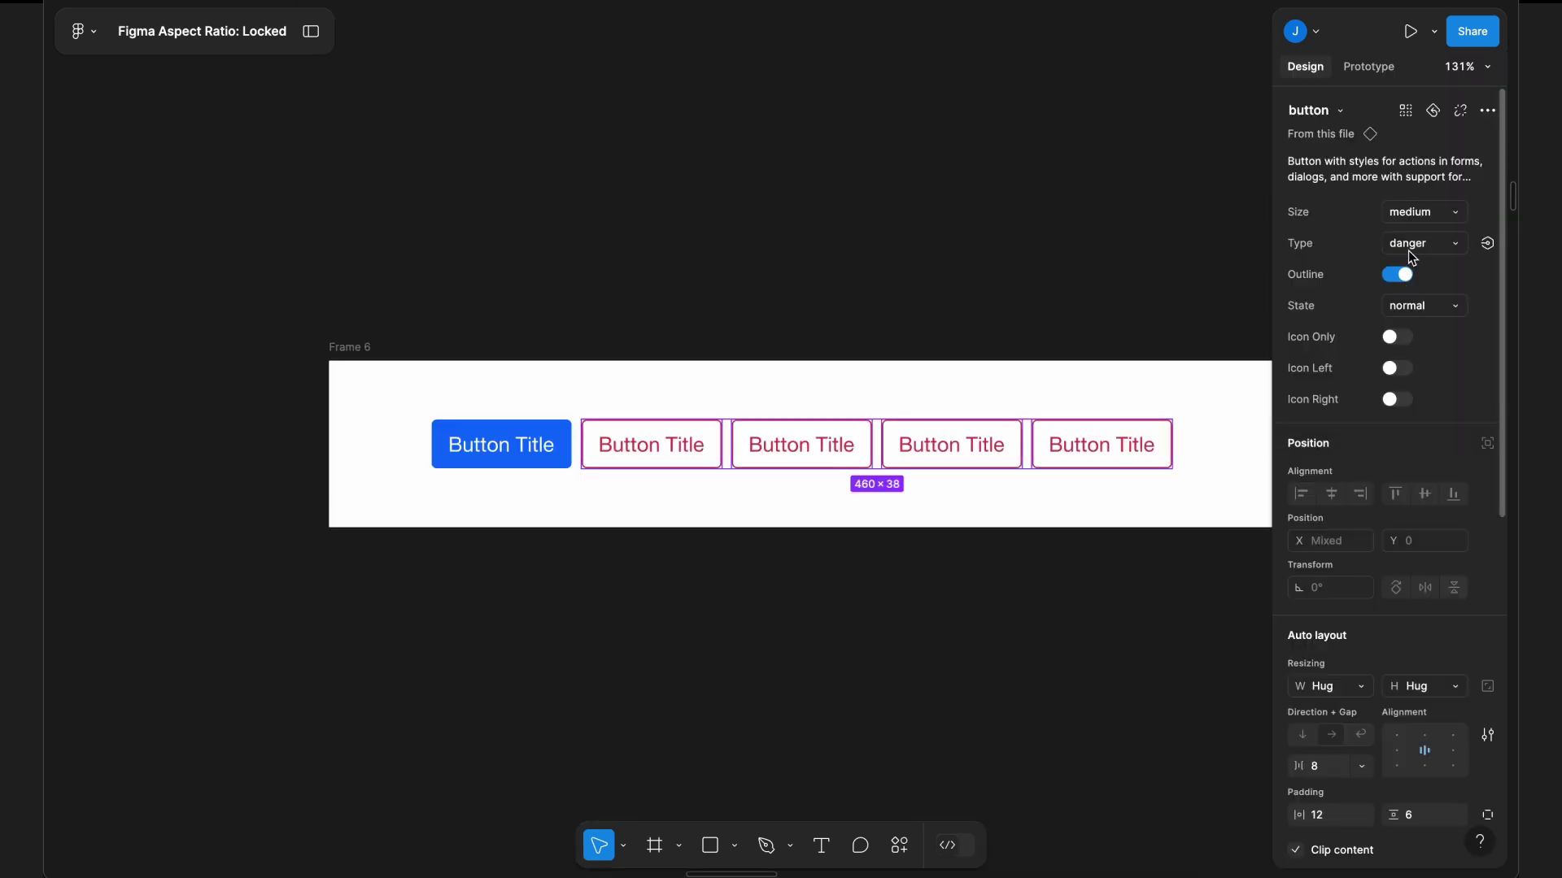
# Change the selected buttons' Type to link, then select the button row.
pyautogui.click(1408, 243)
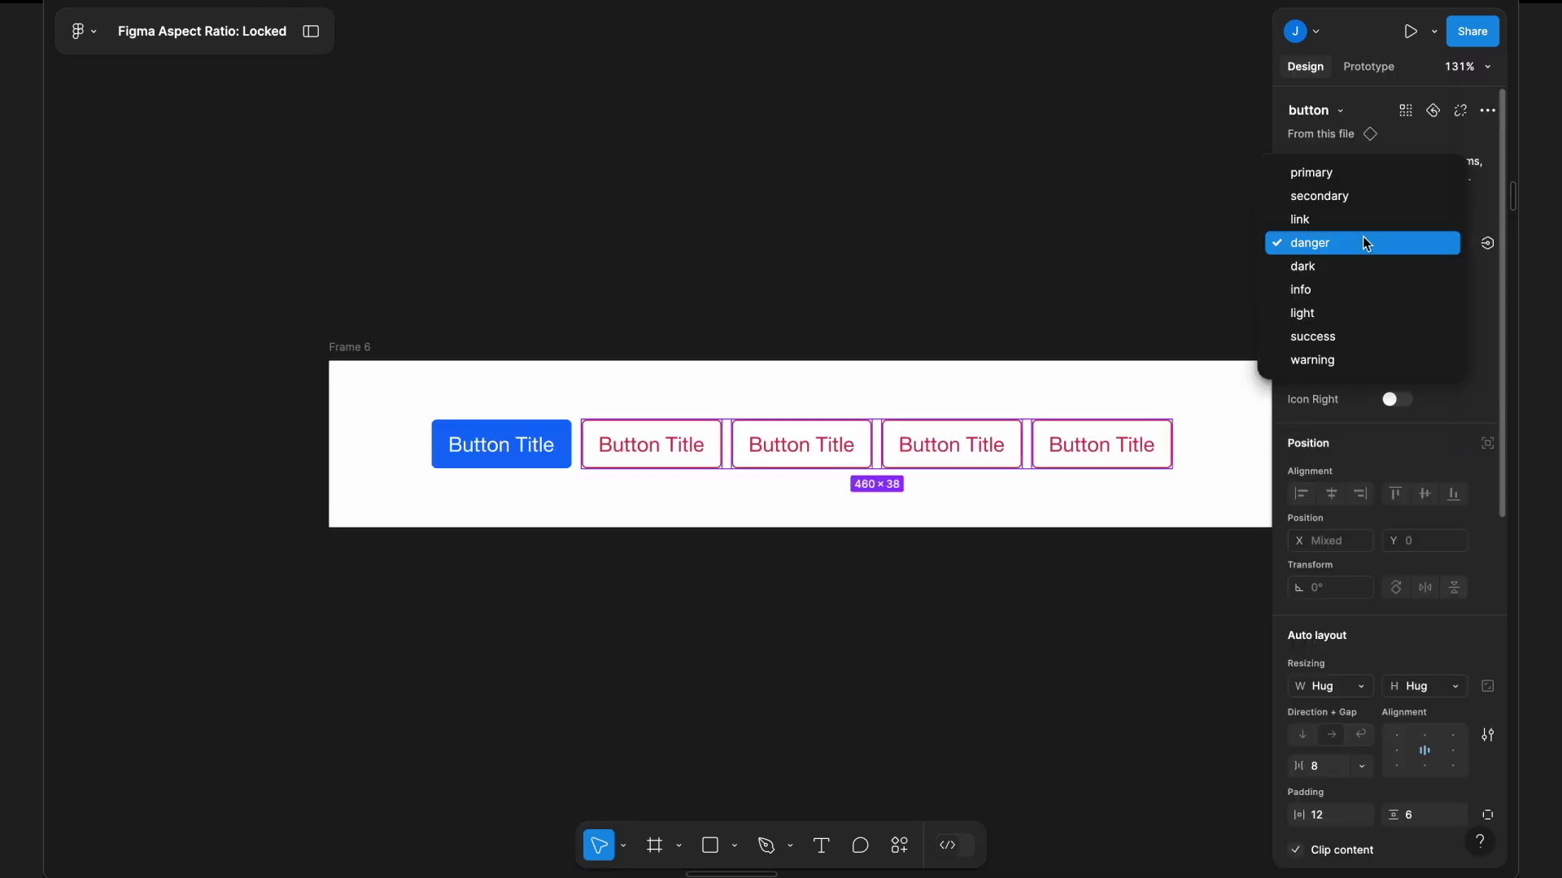
pyautogui.click(1364, 221)
pyautogui.click(1165, 319)
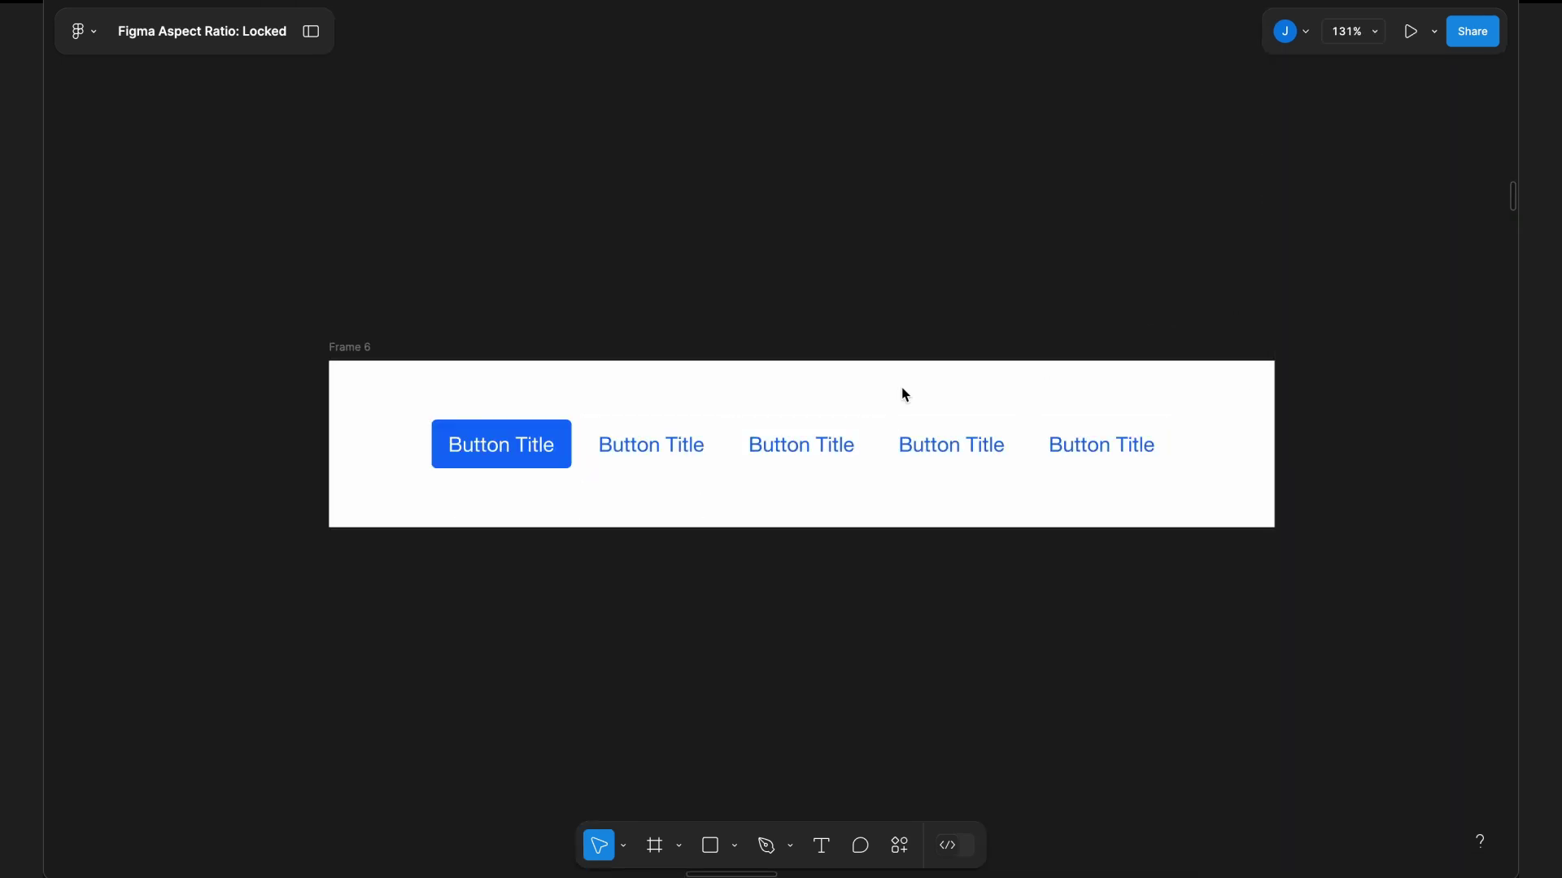
pyautogui.click(674, 425)
pyautogui.scroll(-2, 676, 422)
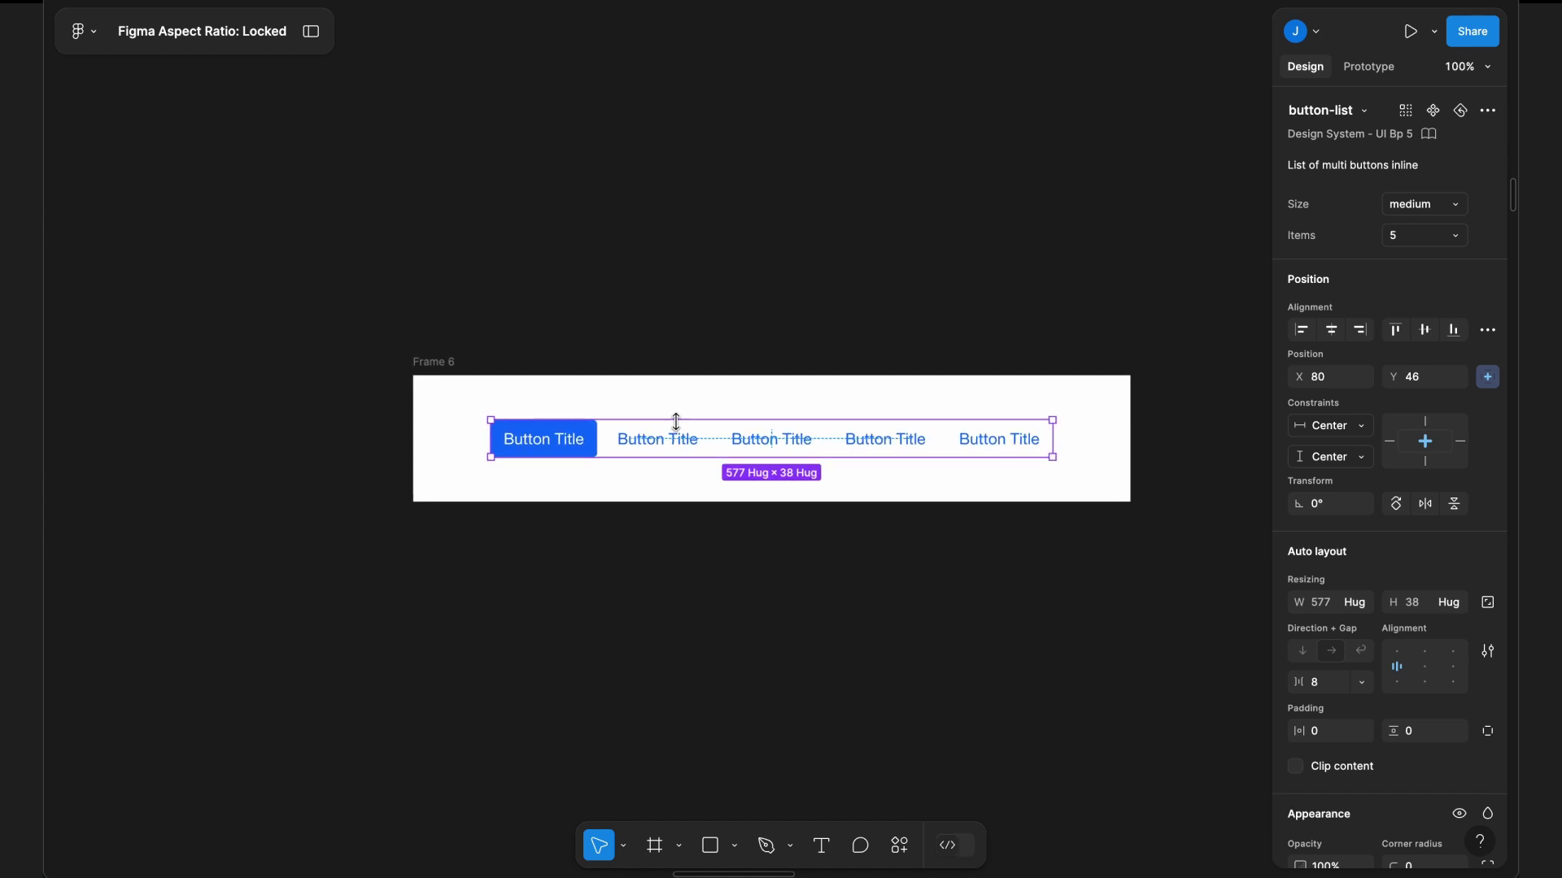
# Set buttons two through five in the row to the secondary type.
pyautogui.click(672, 426)
pyautogui.keyDown('shift'); pyautogui.click(745, 442); pyautogui.keyUp('shift')
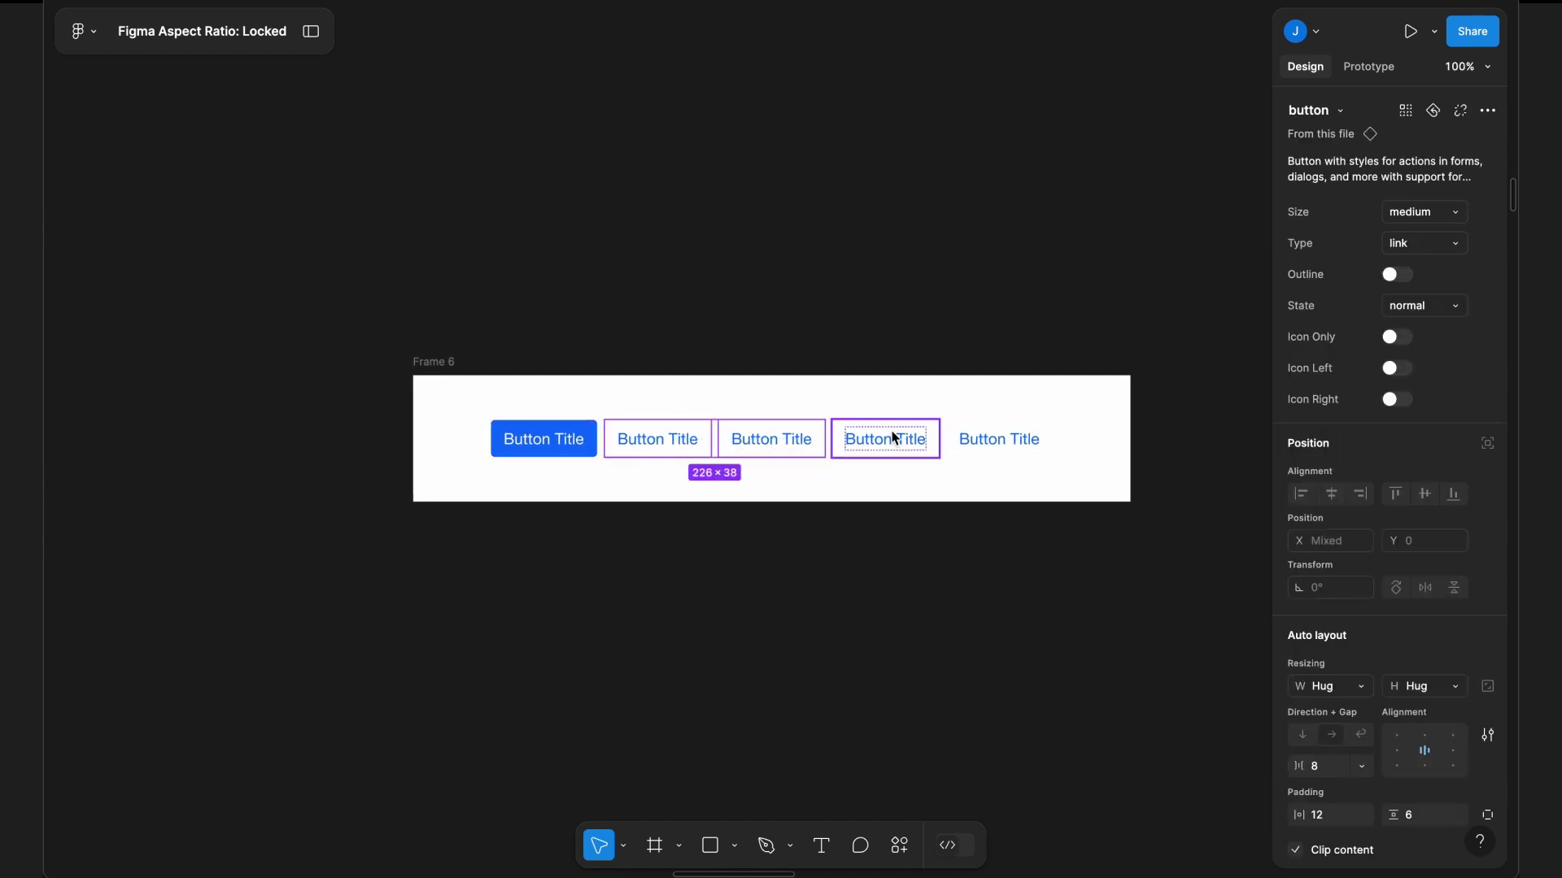
pyautogui.keyDown('shift'); pyautogui.click(896, 440); pyautogui.keyUp('shift')
pyautogui.keyDown('shift'); pyautogui.click(1017, 448); pyautogui.keyUp('shift')
pyautogui.click(1425, 247)
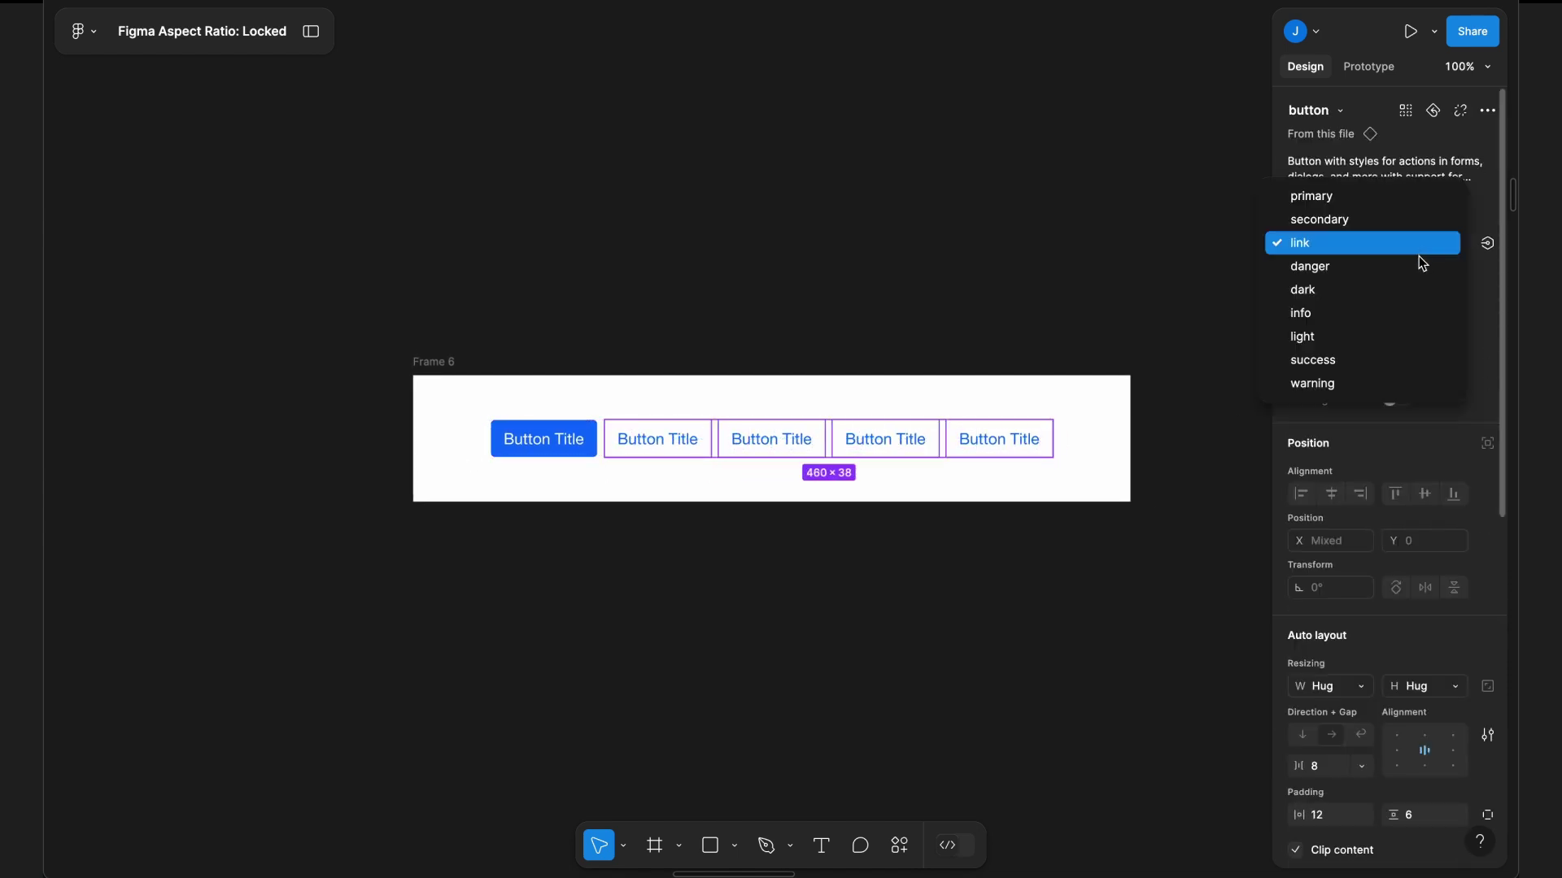
pyautogui.click(1392, 221)
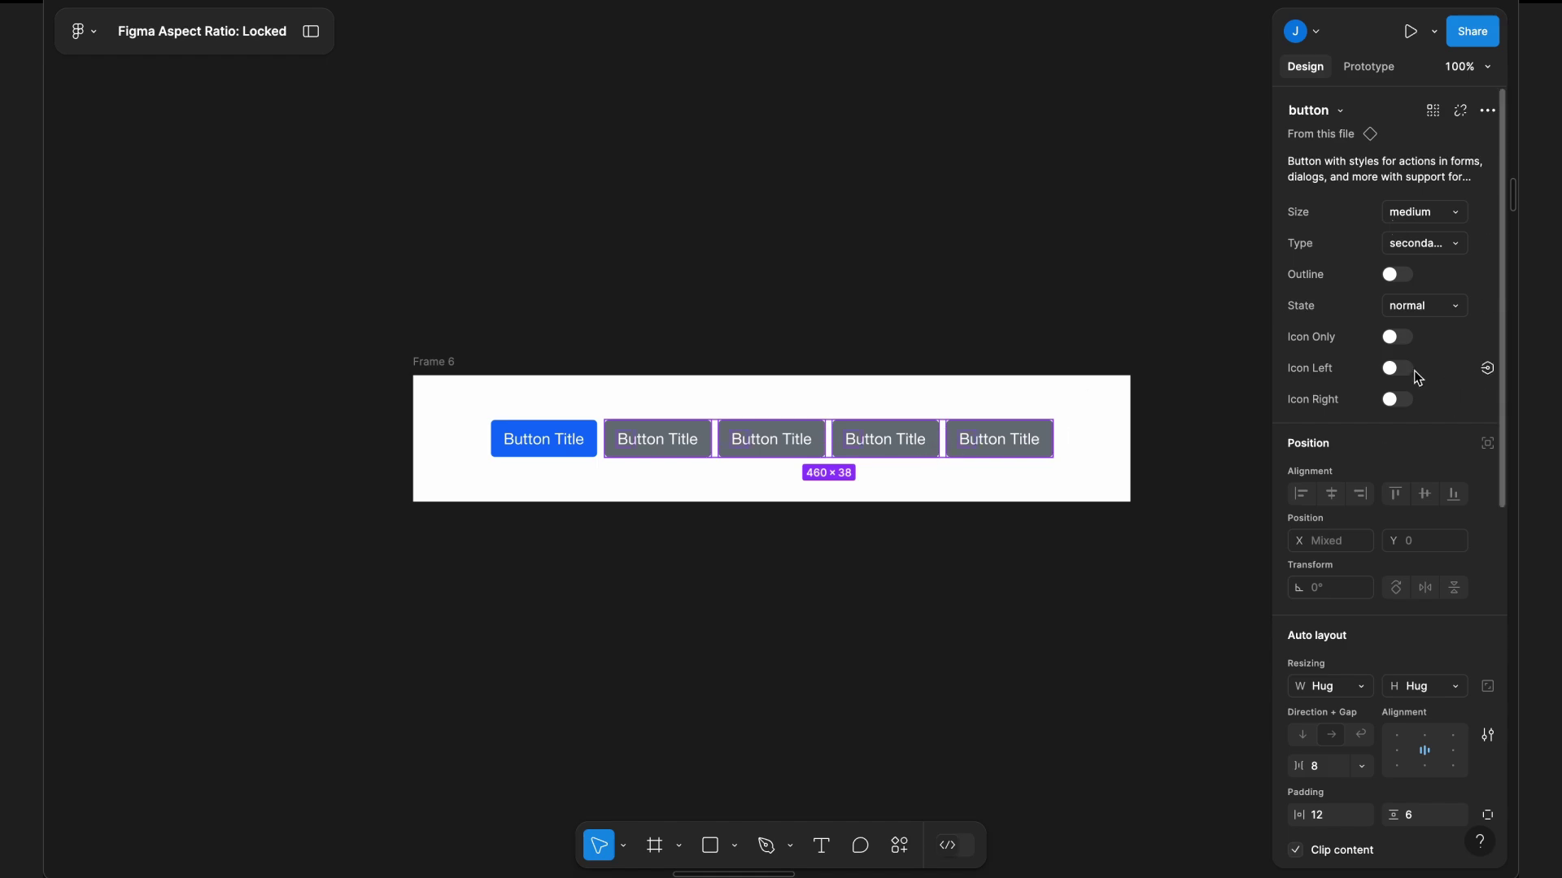
pyautogui.click(937, 398)
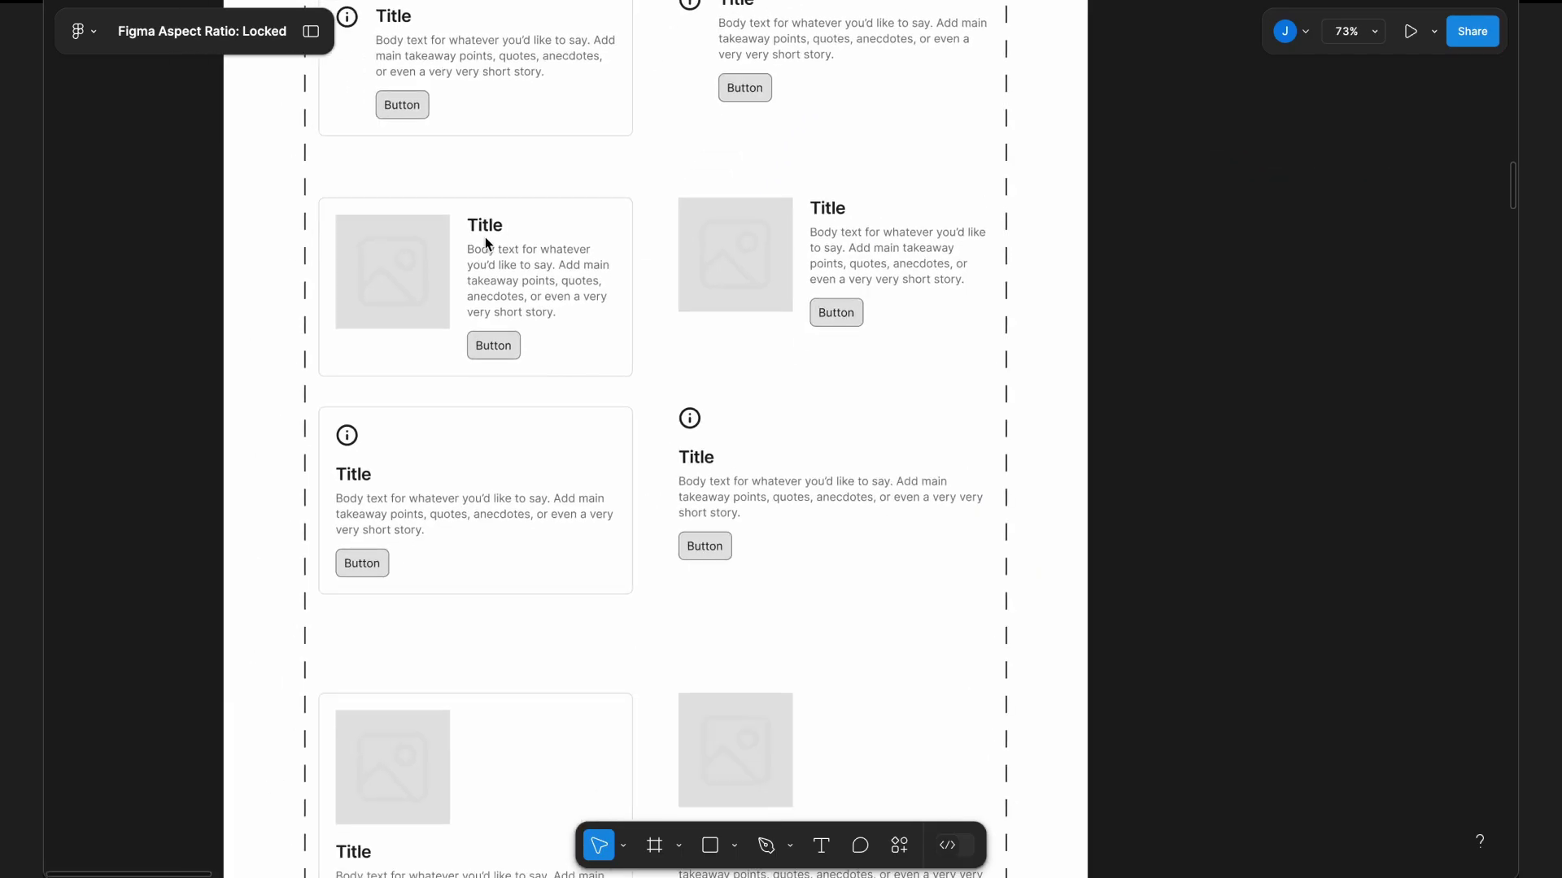
pyautogui.scroll(-5, 485, 237)
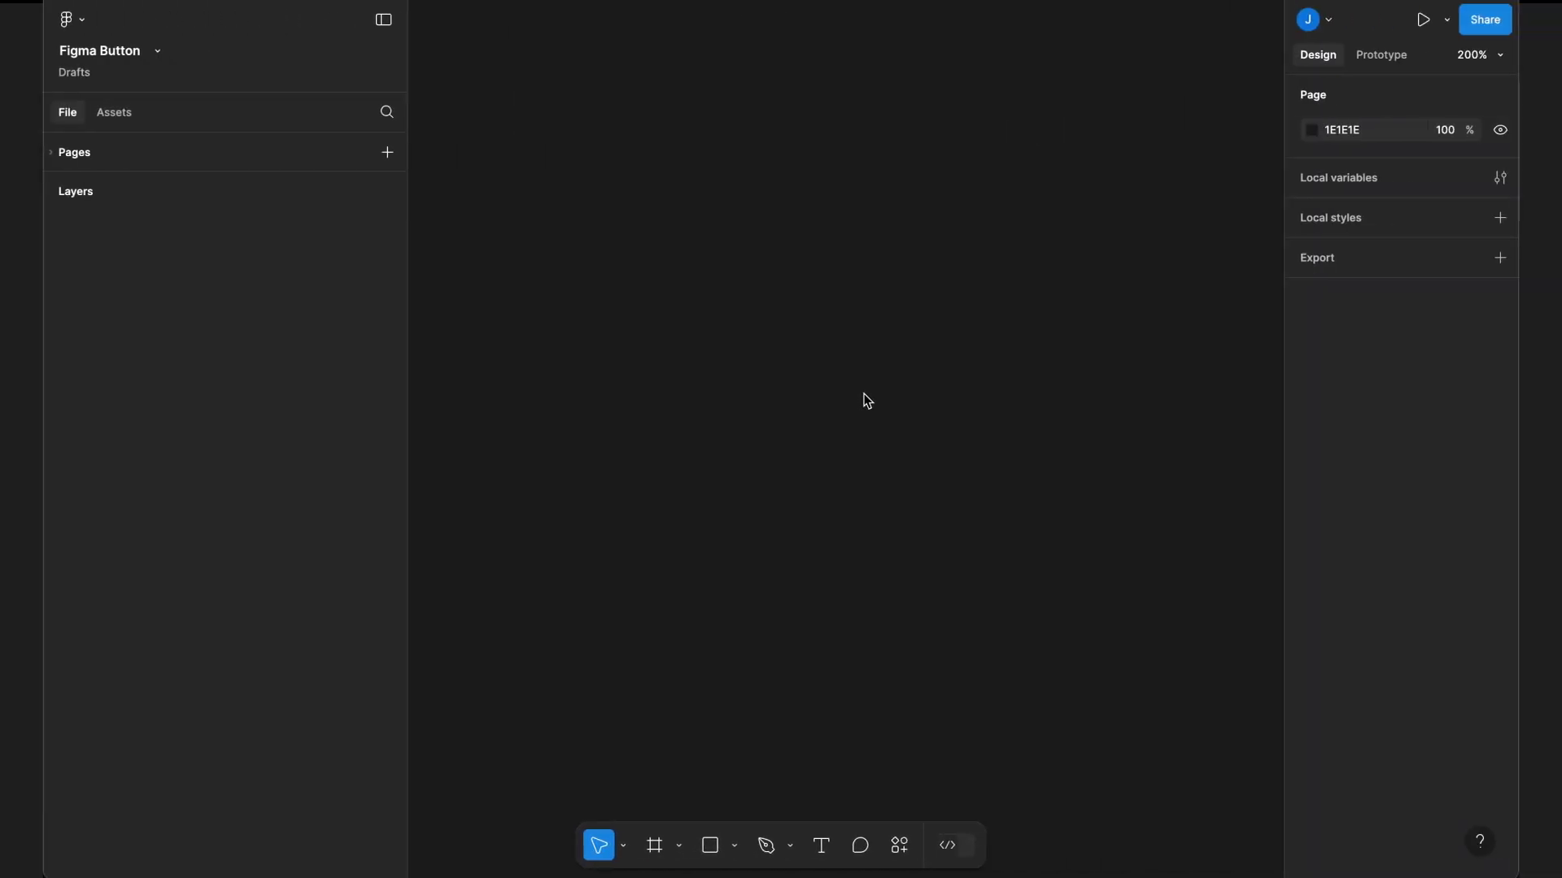
# Add a 'Button' text layer and wrap it in an auto-layout frame (Frame 1).
pyautogui.press('t')
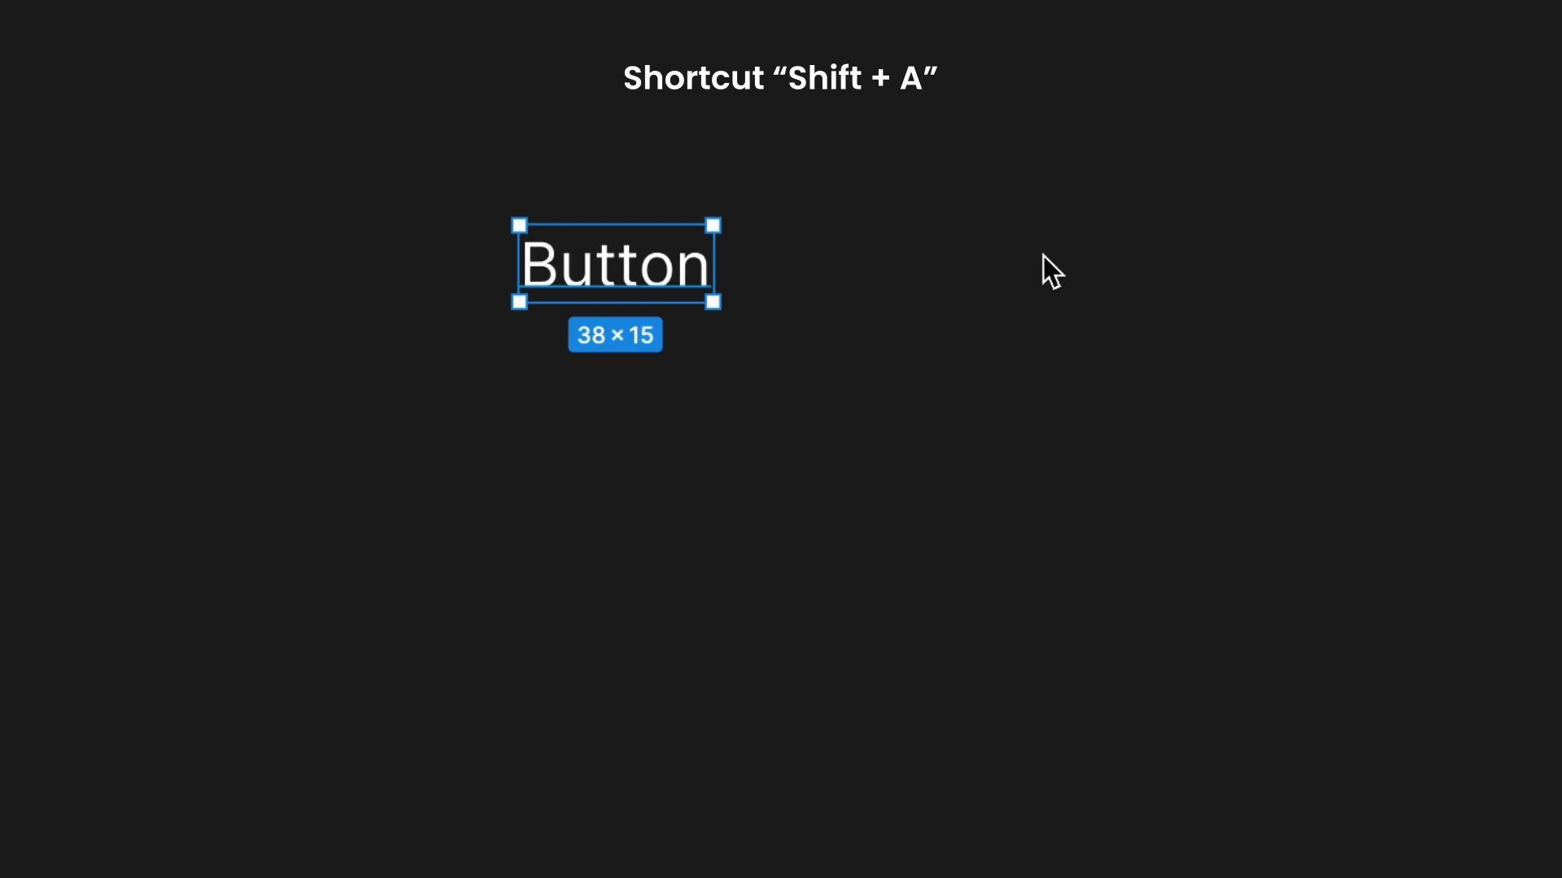
pyautogui.hotkey('shift', 'a')
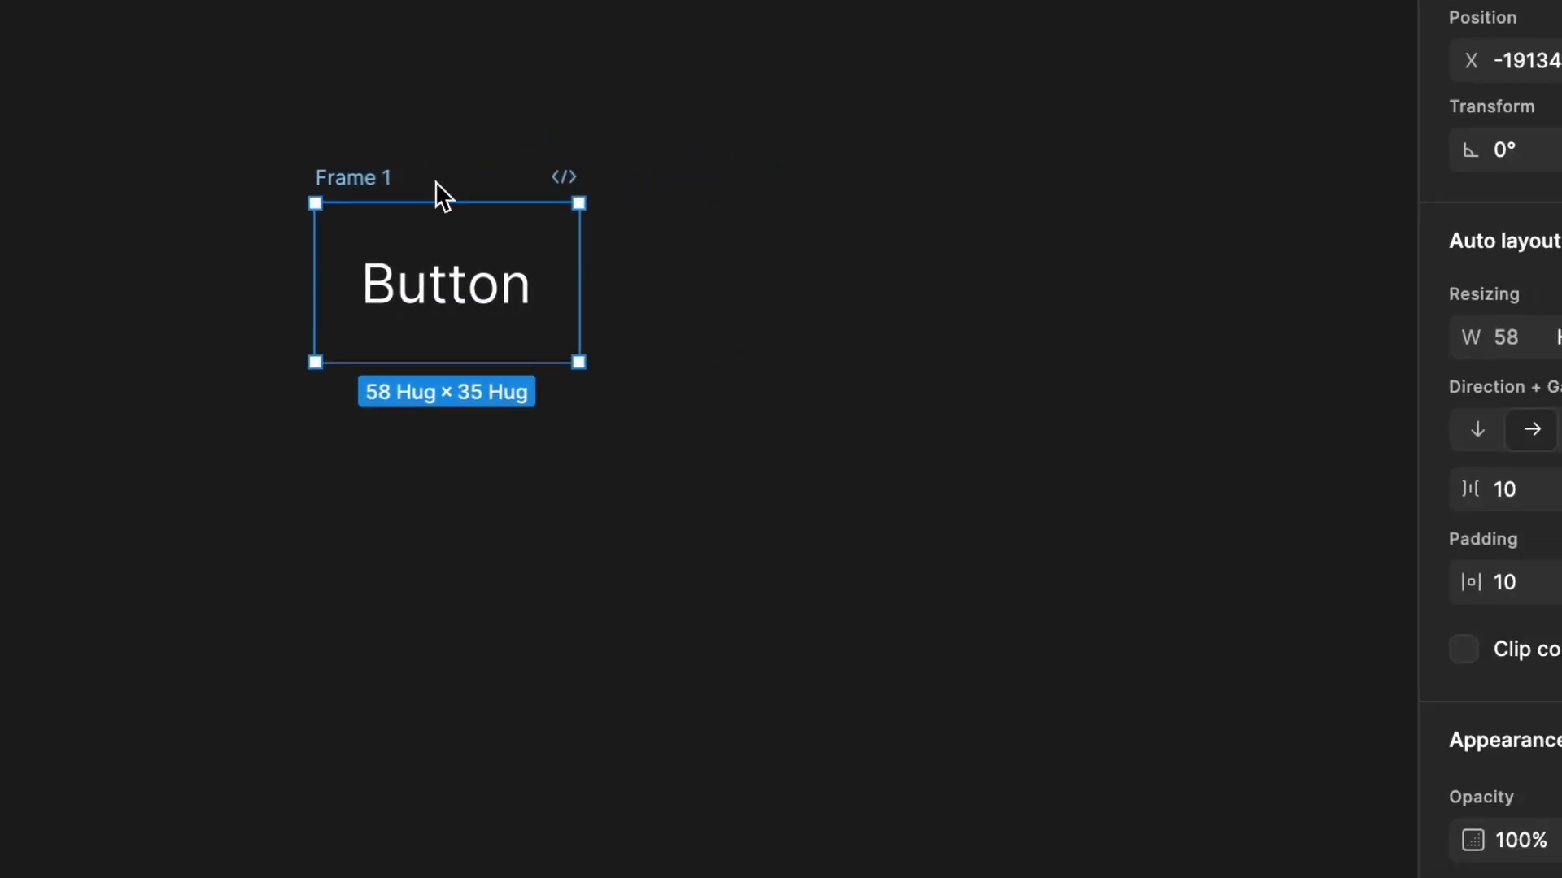
# Set Frame 1's auto layout to 8 vertical padding, 16 horizontal padding and 0 gap.
pyautogui.moveTo(247, 217); pyautogui.dragTo(277, 189)
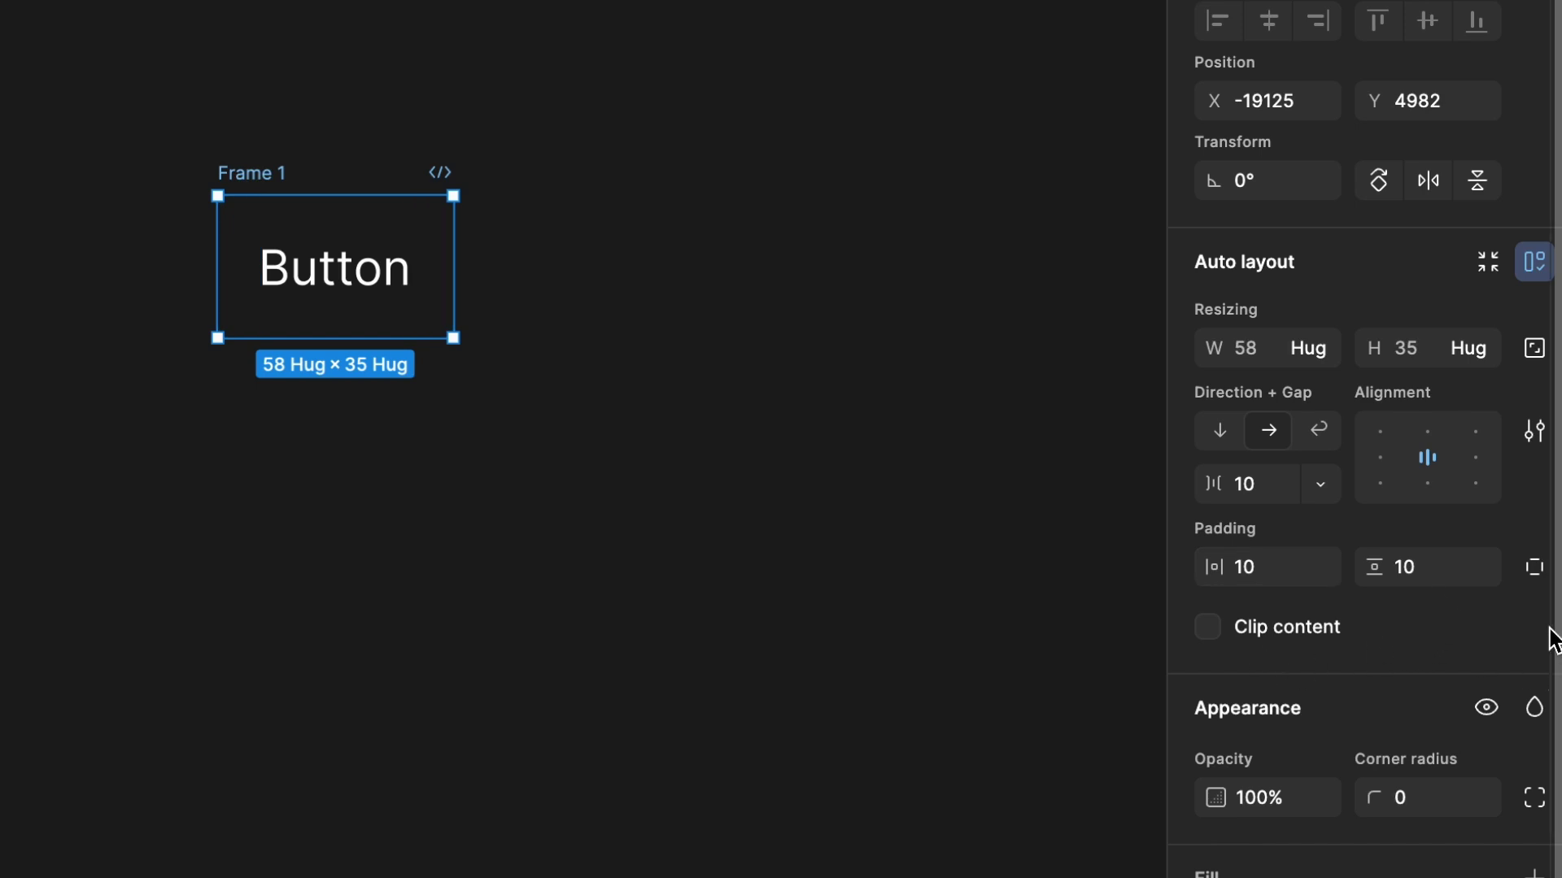
pyautogui.click(1429, 579)
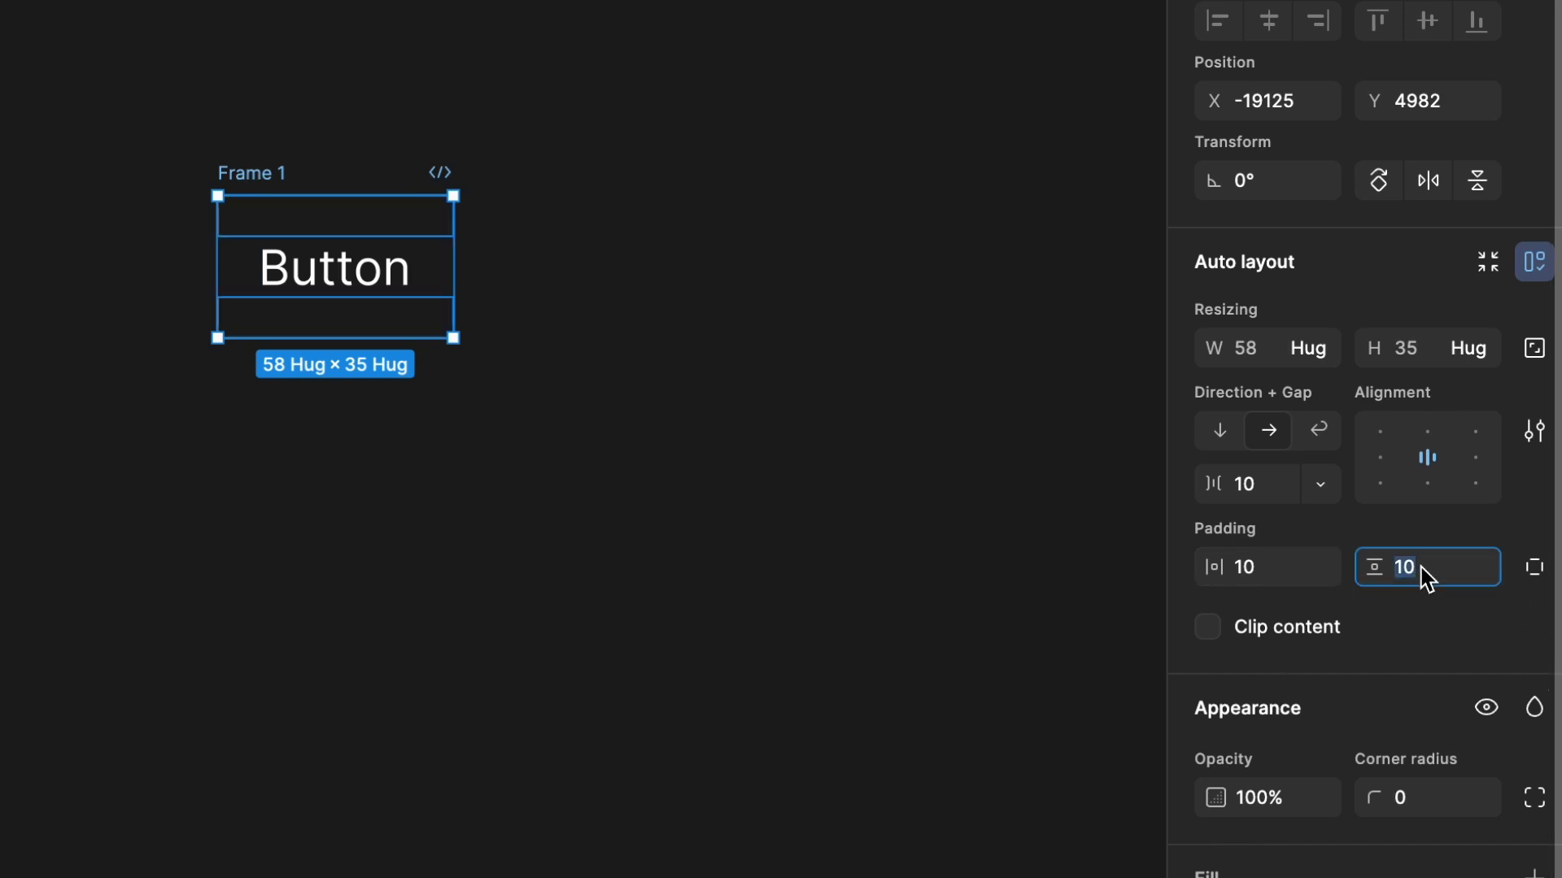
pyautogui.write('8')
pyautogui.click(1272, 566)
pyautogui.write('1')
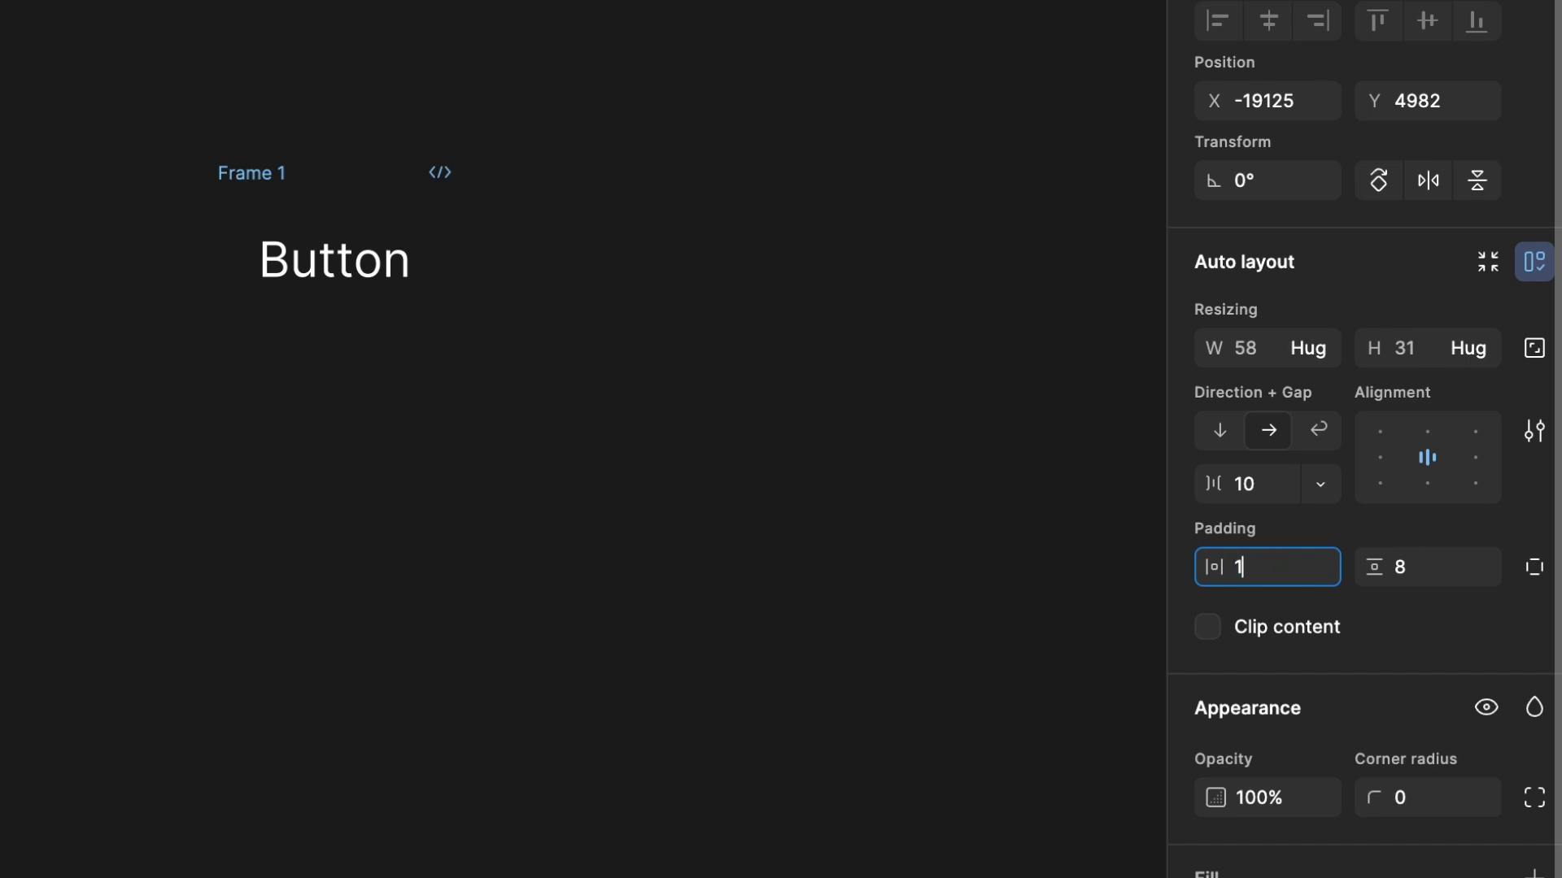
pyautogui.write('6')
pyautogui.click(1263, 498)
pyautogui.write('0')
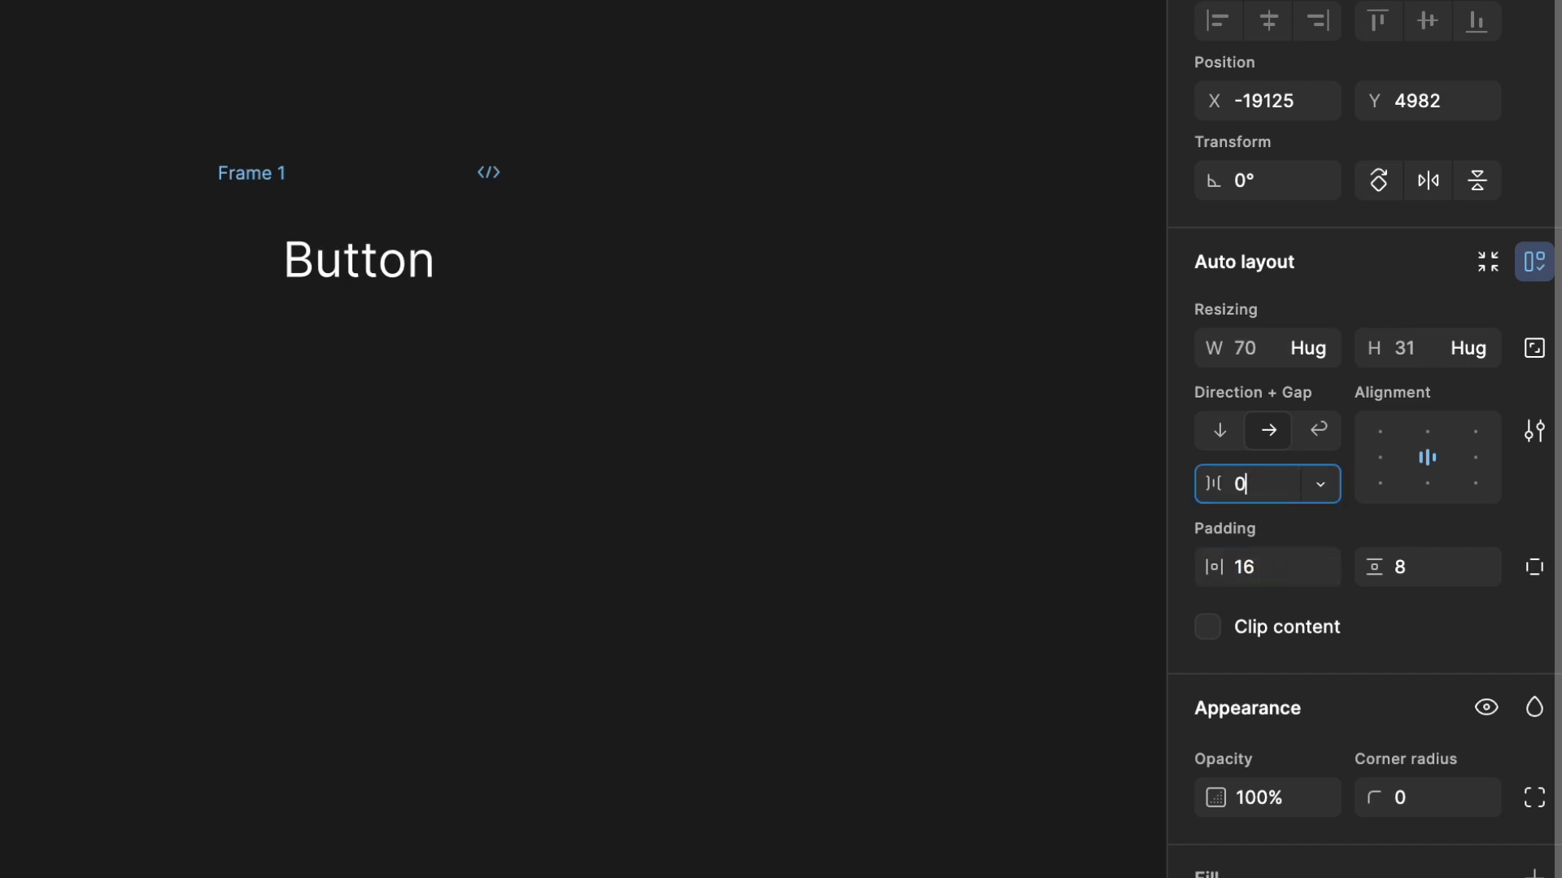
pyautogui.press('Return')
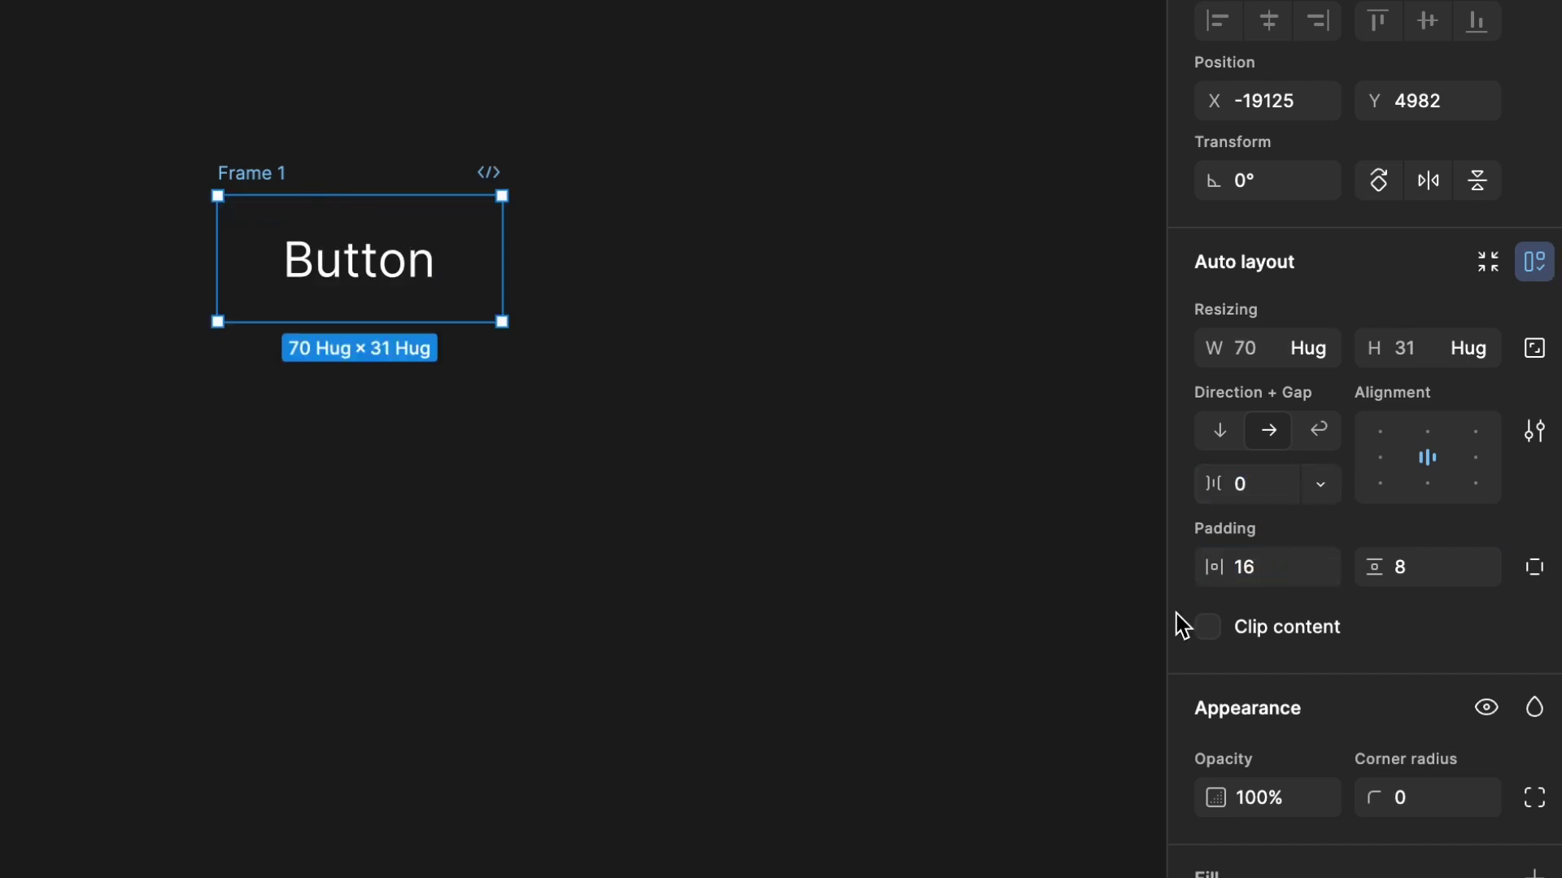
# Add a solid dark blue fill to Frame 1 behind the Button label.
pyautogui.scroll(-1, 1289, 798)
pyautogui.click(1534, 837)
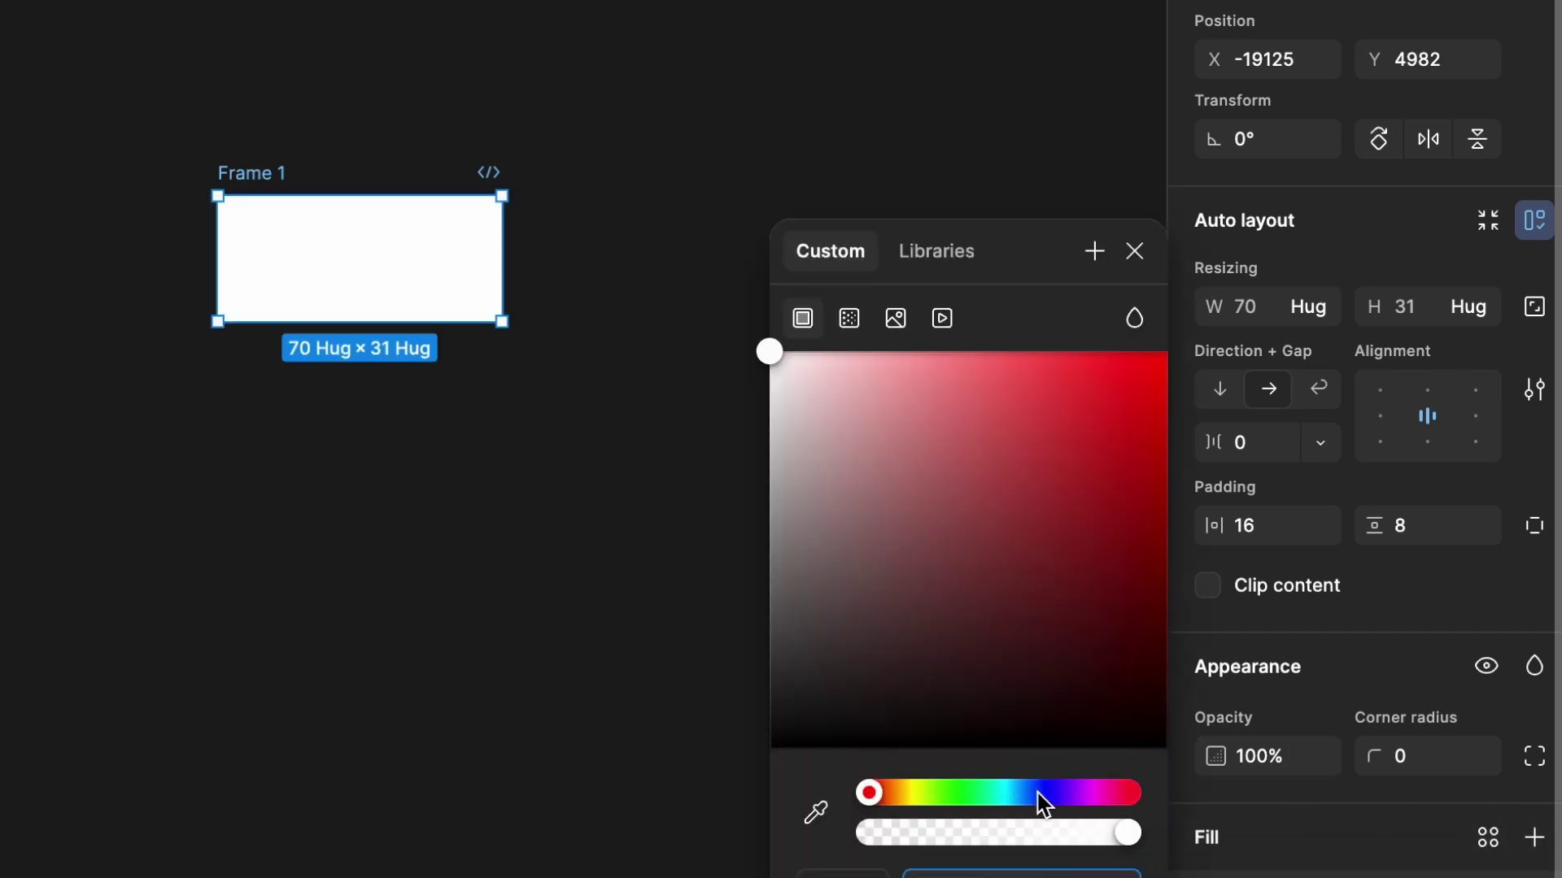
pyautogui.click(1035, 793)
pyautogui.click(1091, 495)
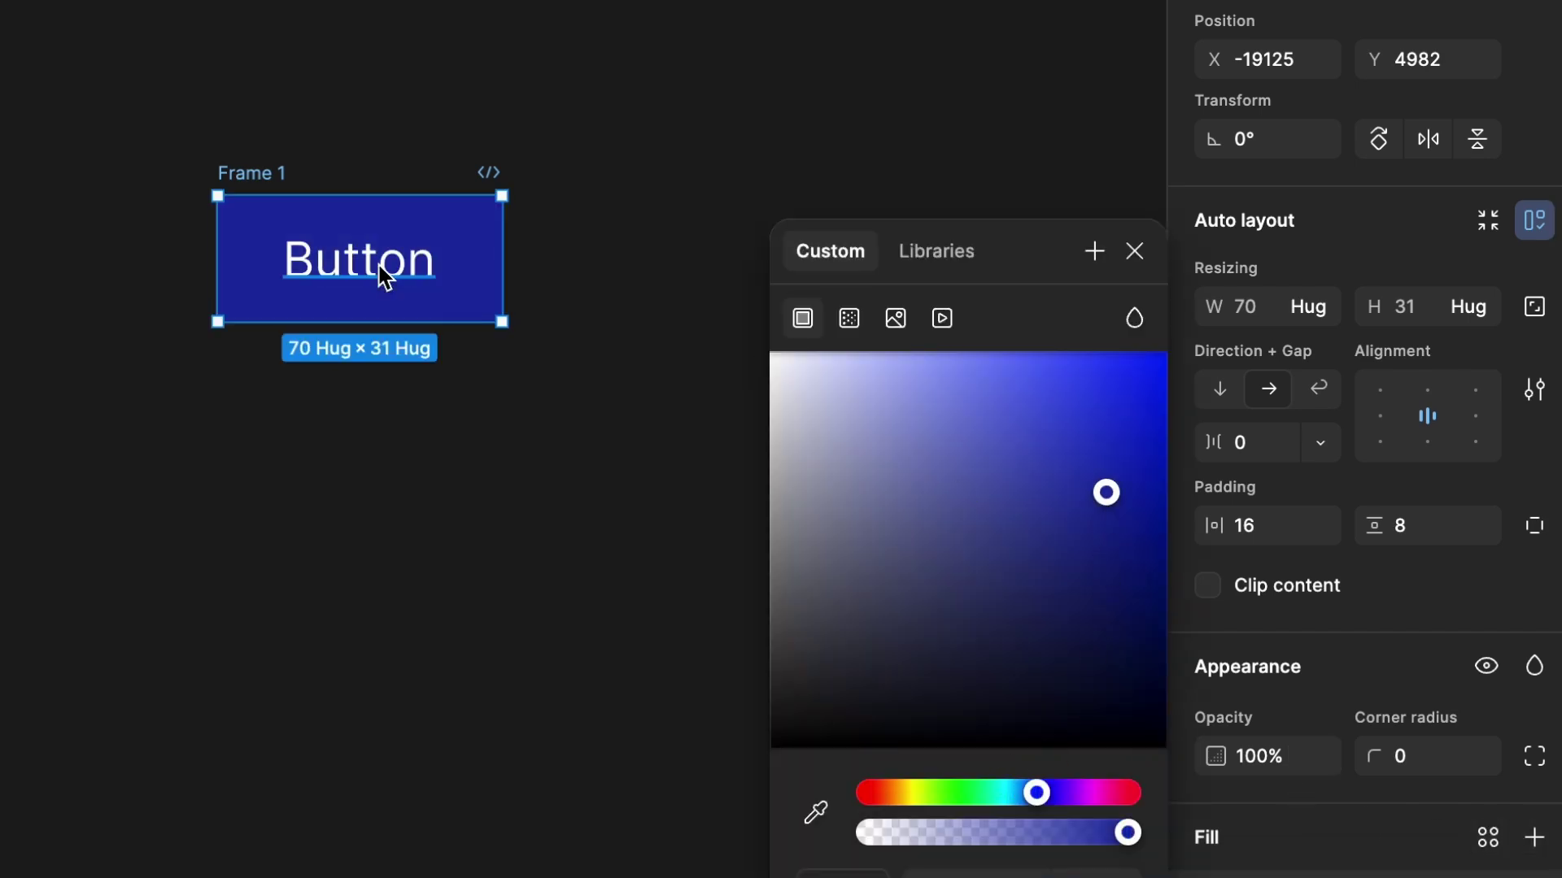
pyautogui.click(304, 97)
pyautogui.scroll(1, 284, 165)
pyautogui.click(262, 183)
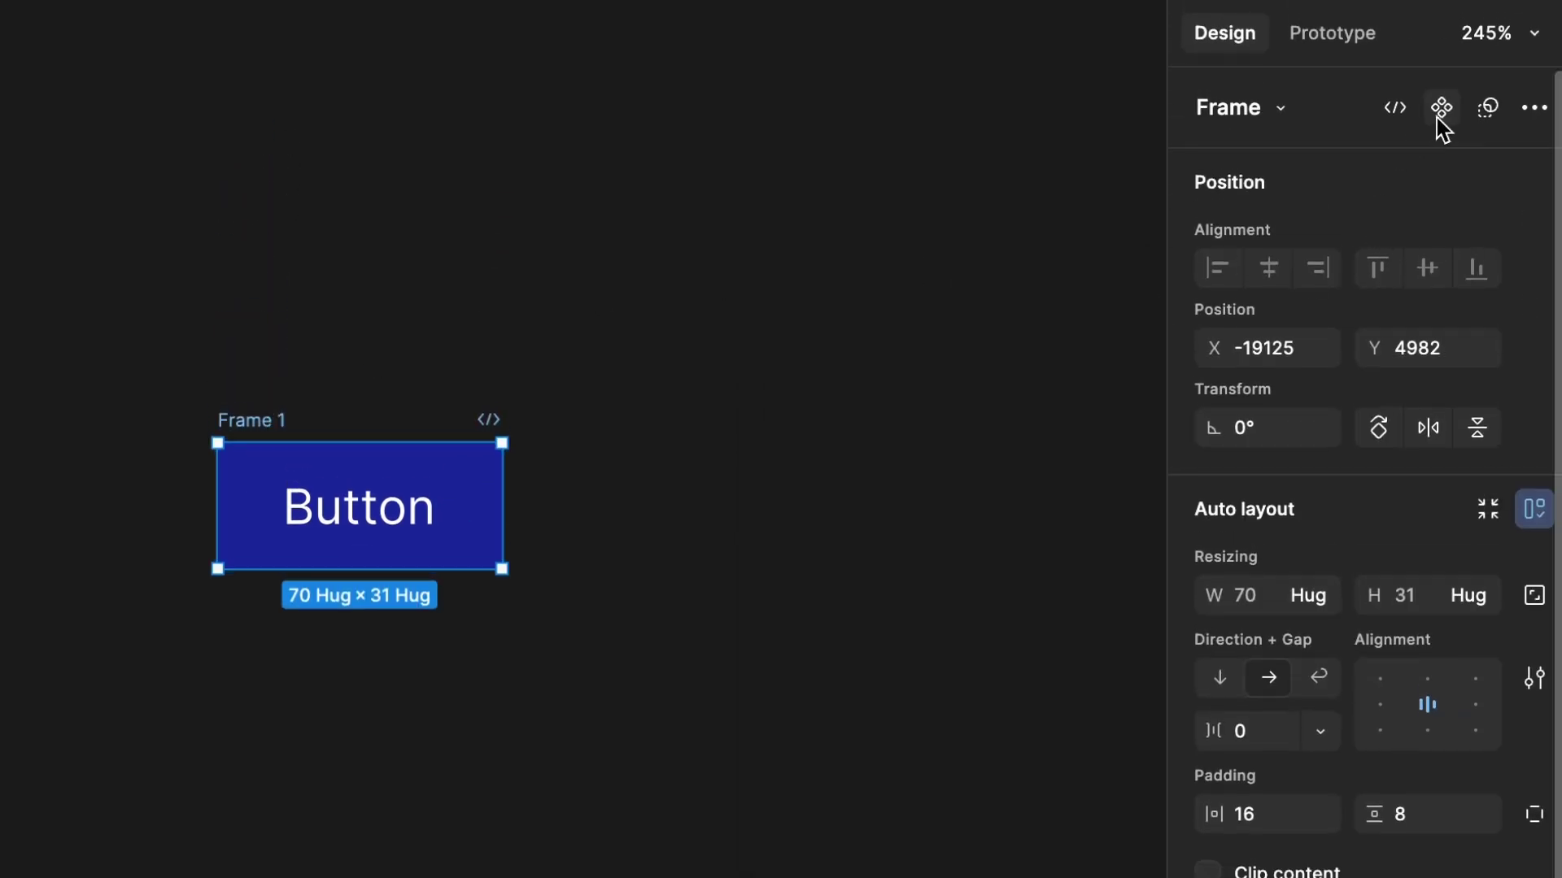
# Convert Frame 1 into a component and rename its layer to 'Button'.
pyautogui.click(1440, 121)
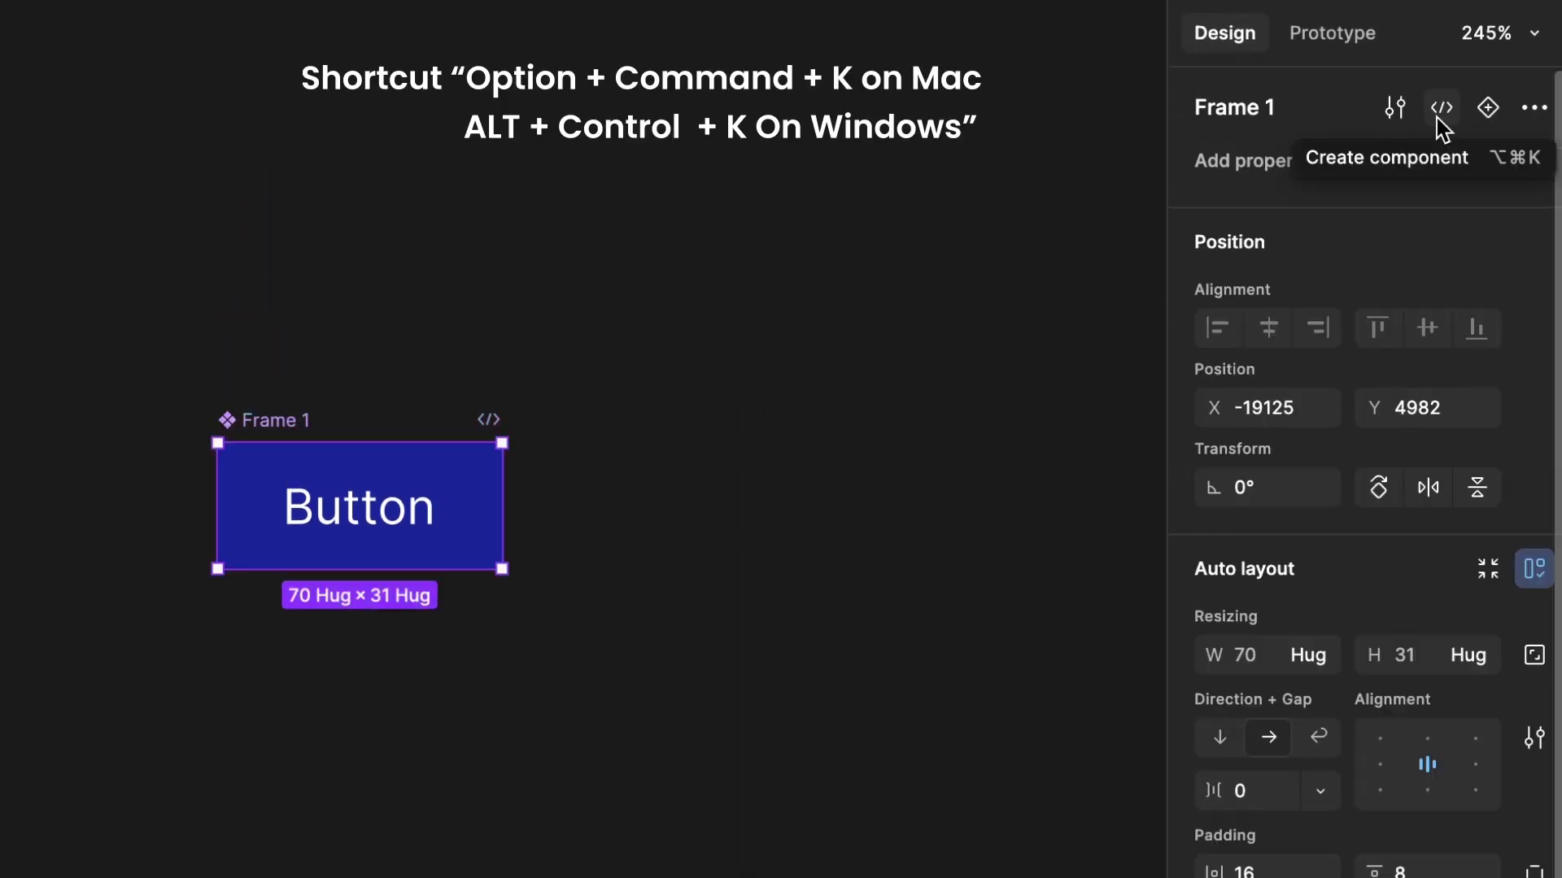
pyautogui.click(653, 348)
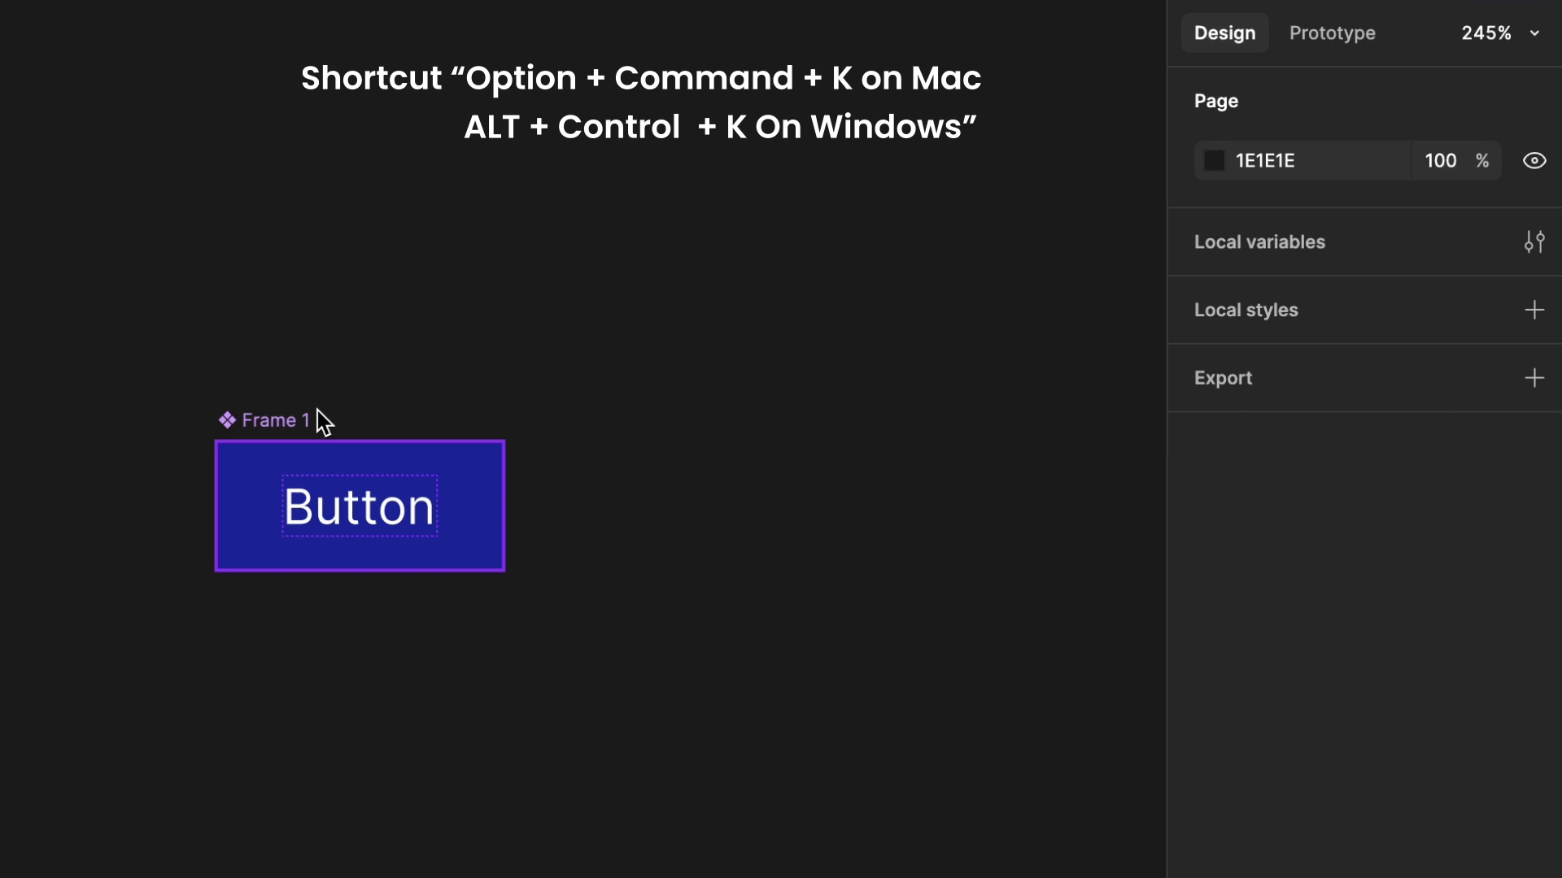
pyautogui.click(277, 447)
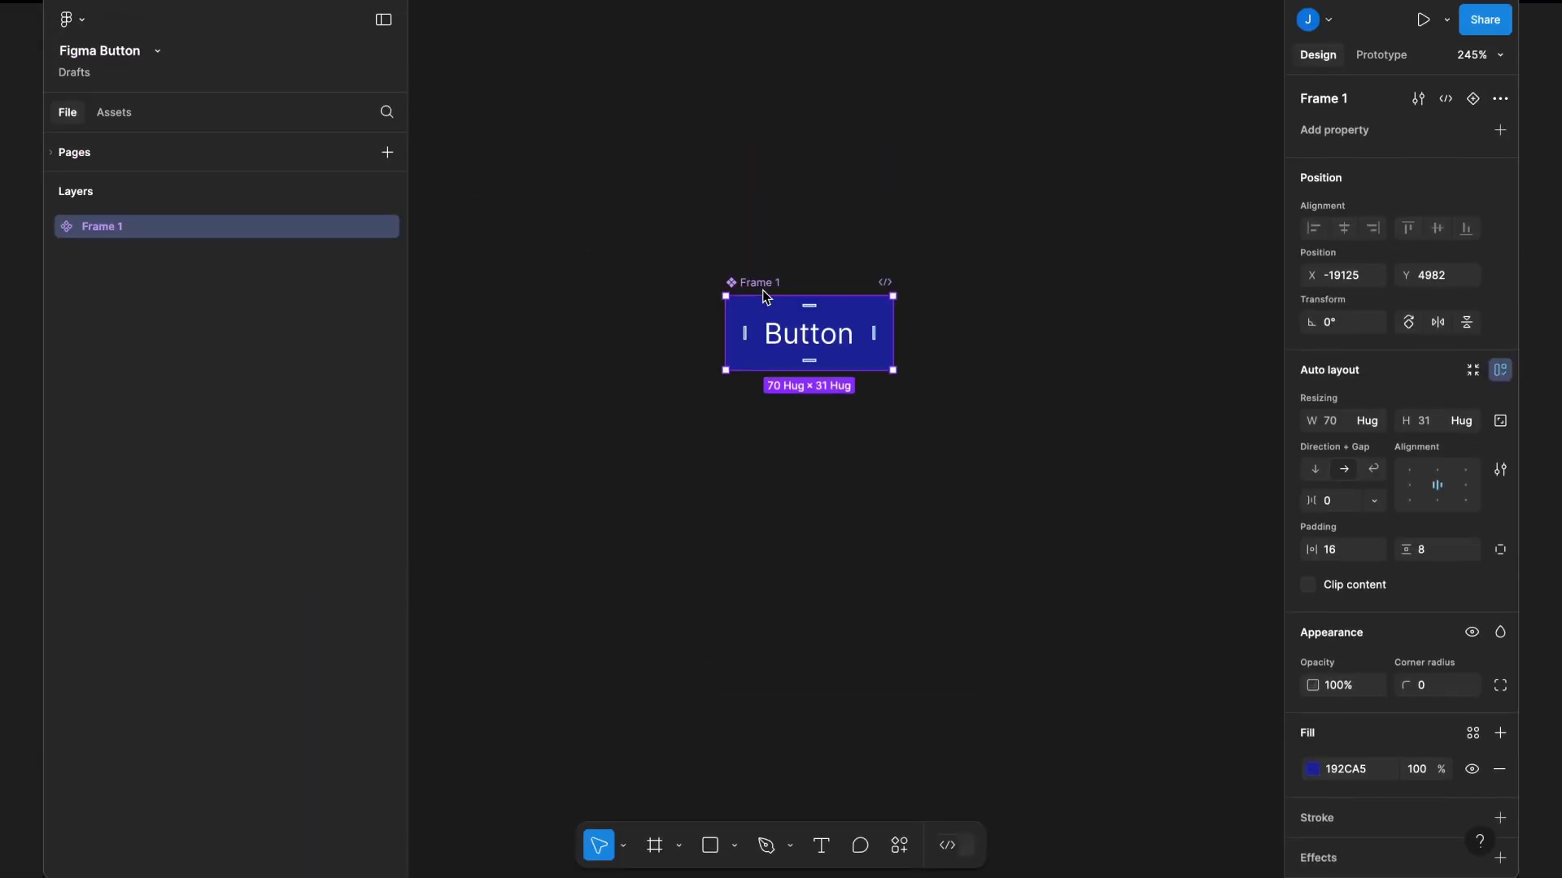
pyautogui.doubleClick(118, 229)
pyautogui.write('Button')
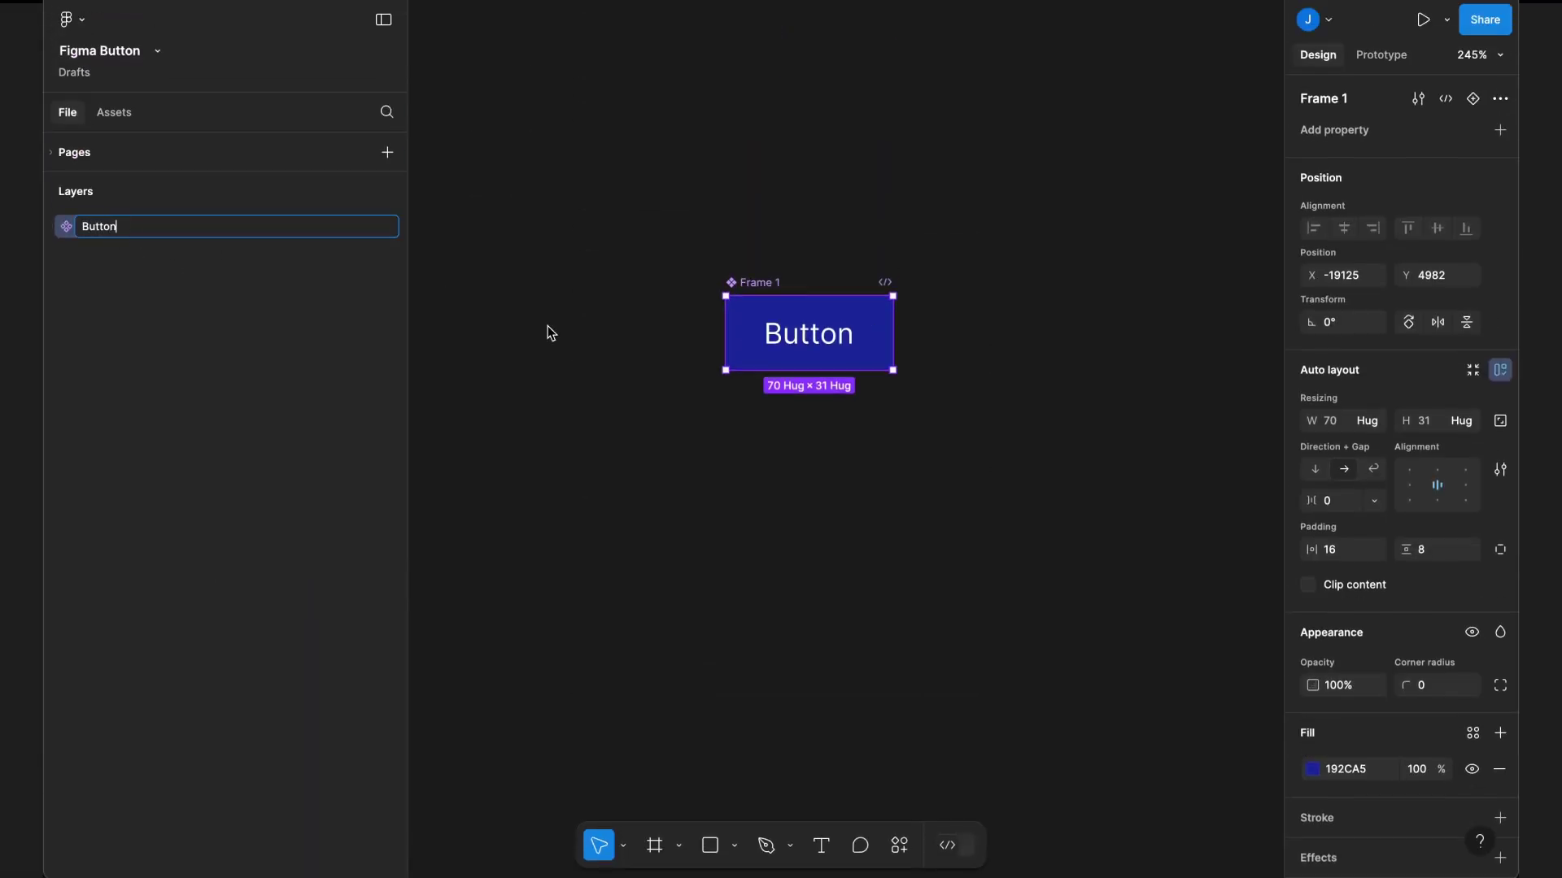
pyautogui.click(567, 327)
pyautogui.hscroll(3, 662, 271)
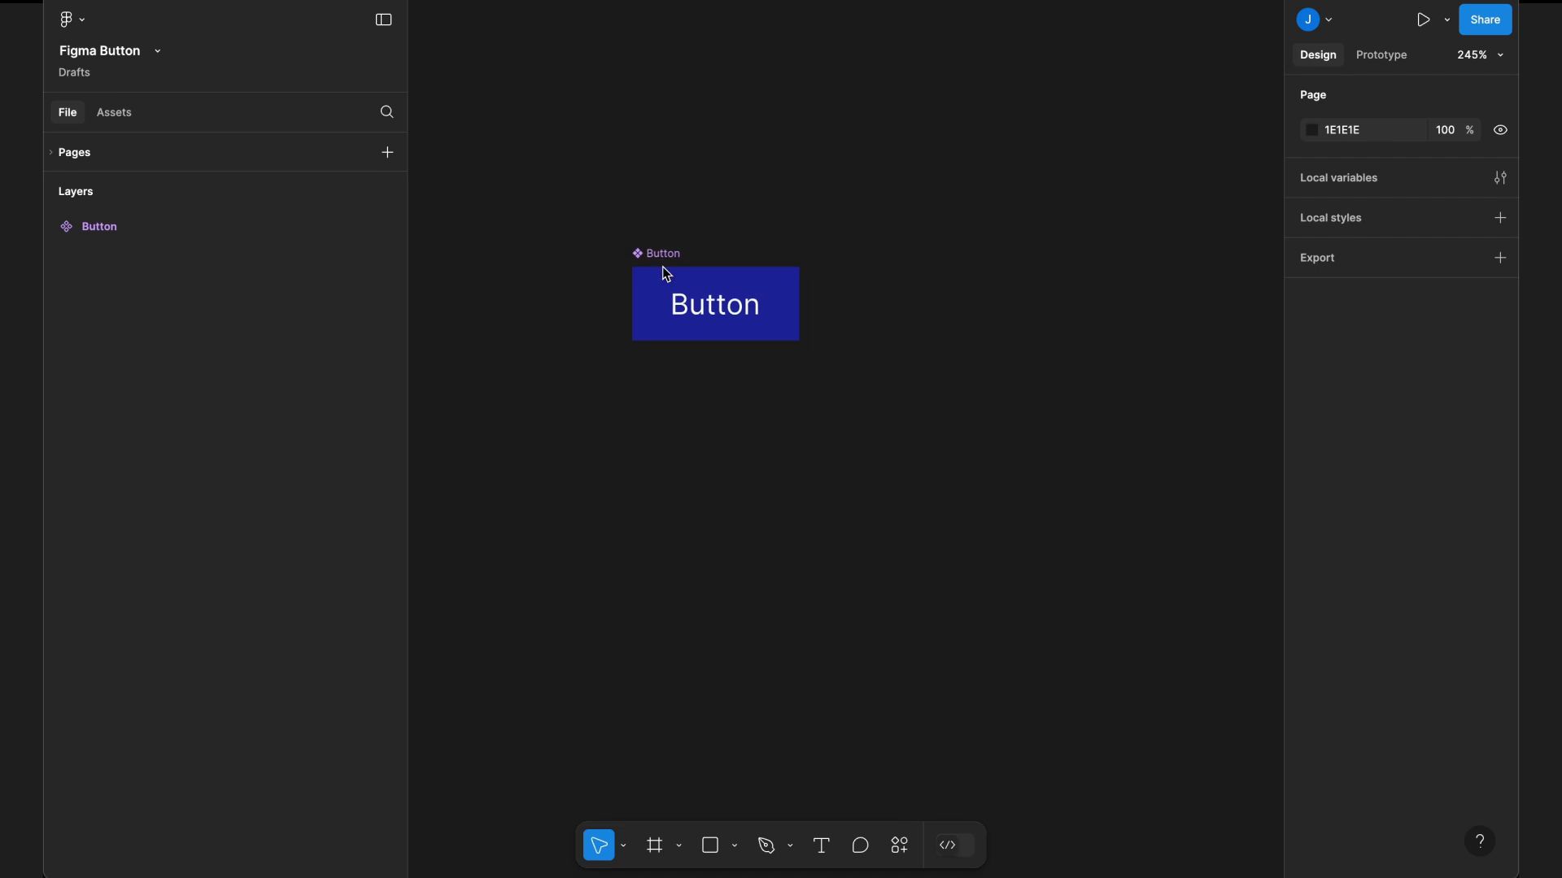
# Add a second variant, Variant2, to the Button component alongside Default.
pyautogui.moveTo(657, 252); pyautogui.dragTo(874, 262)
pyautogui.click(938, 202)
pyautogui.hotkey('ctrl', 'z')
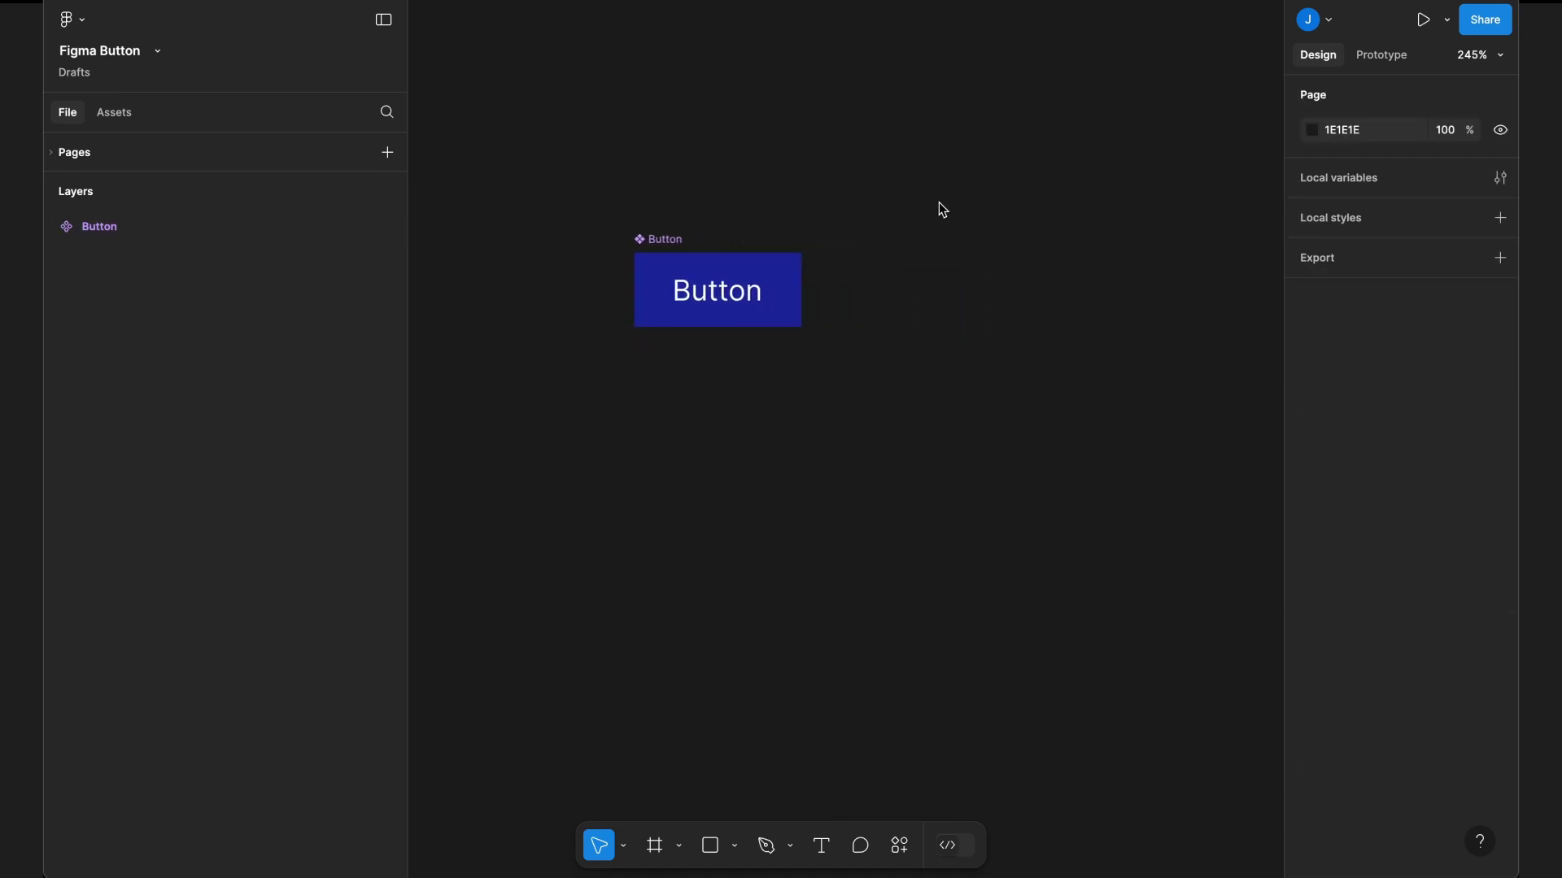
pyautogui.hotkey('ctrl', 'shift', 'z')
pyautogui.click(911, 257)
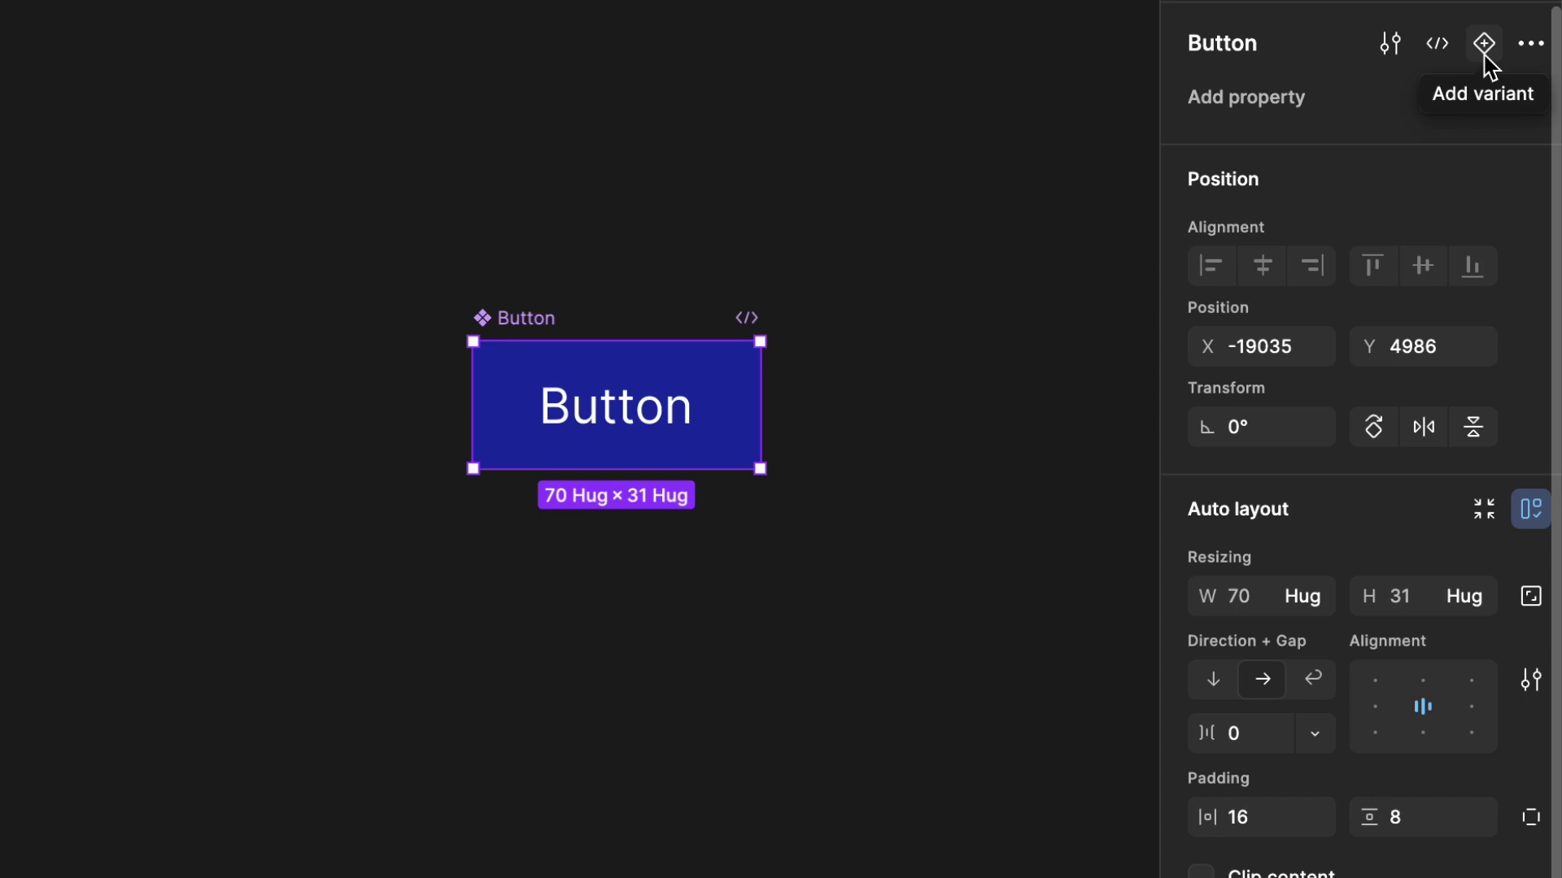
pyautogui.click(1485, 49)
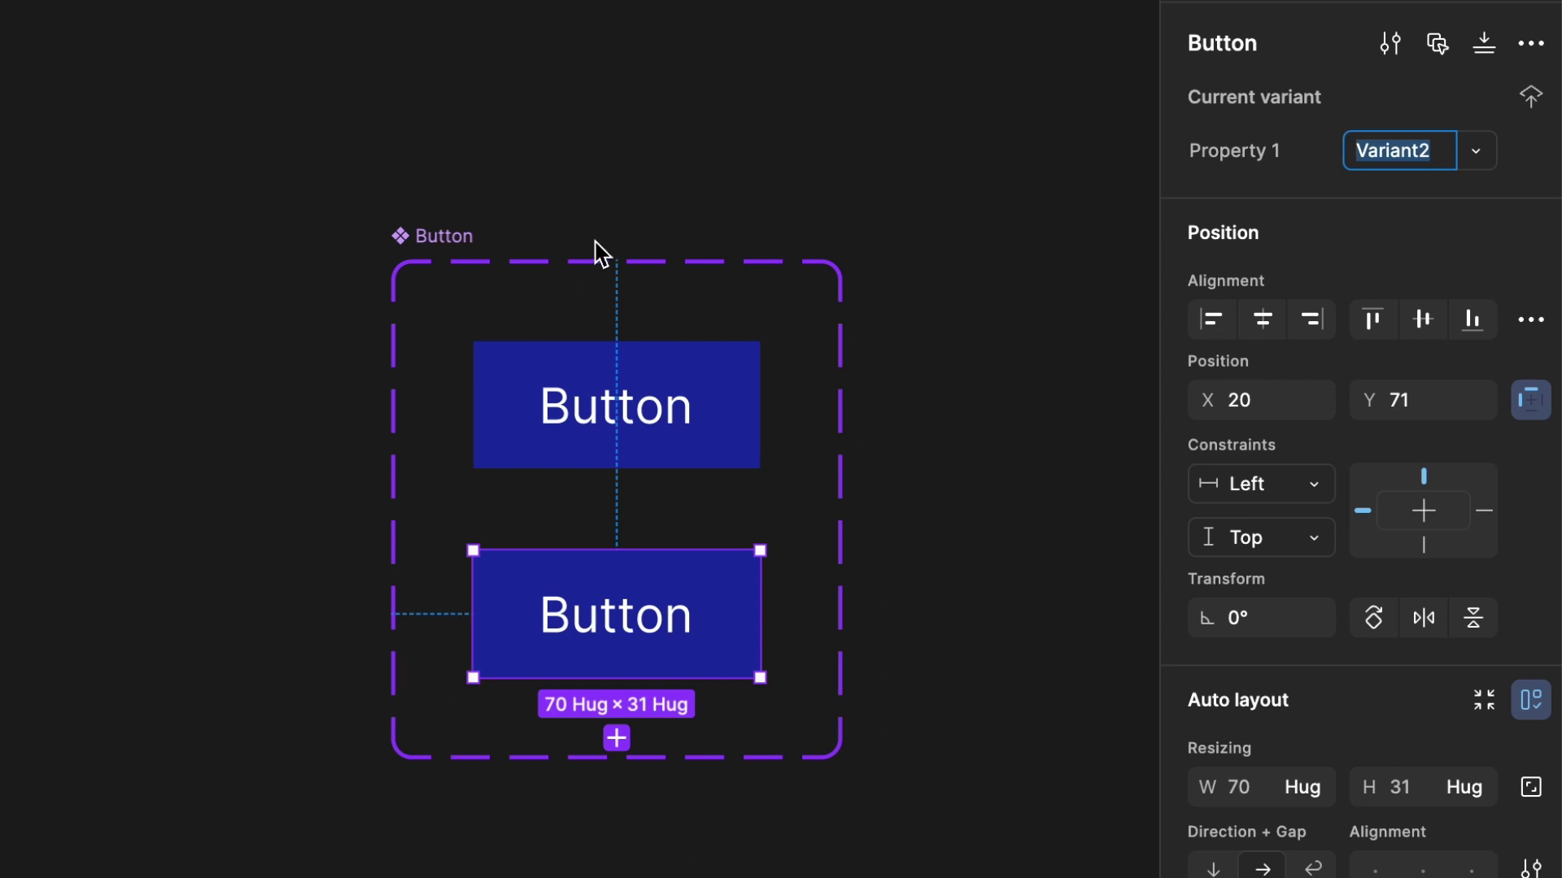
pyautogui.click(660, 144)
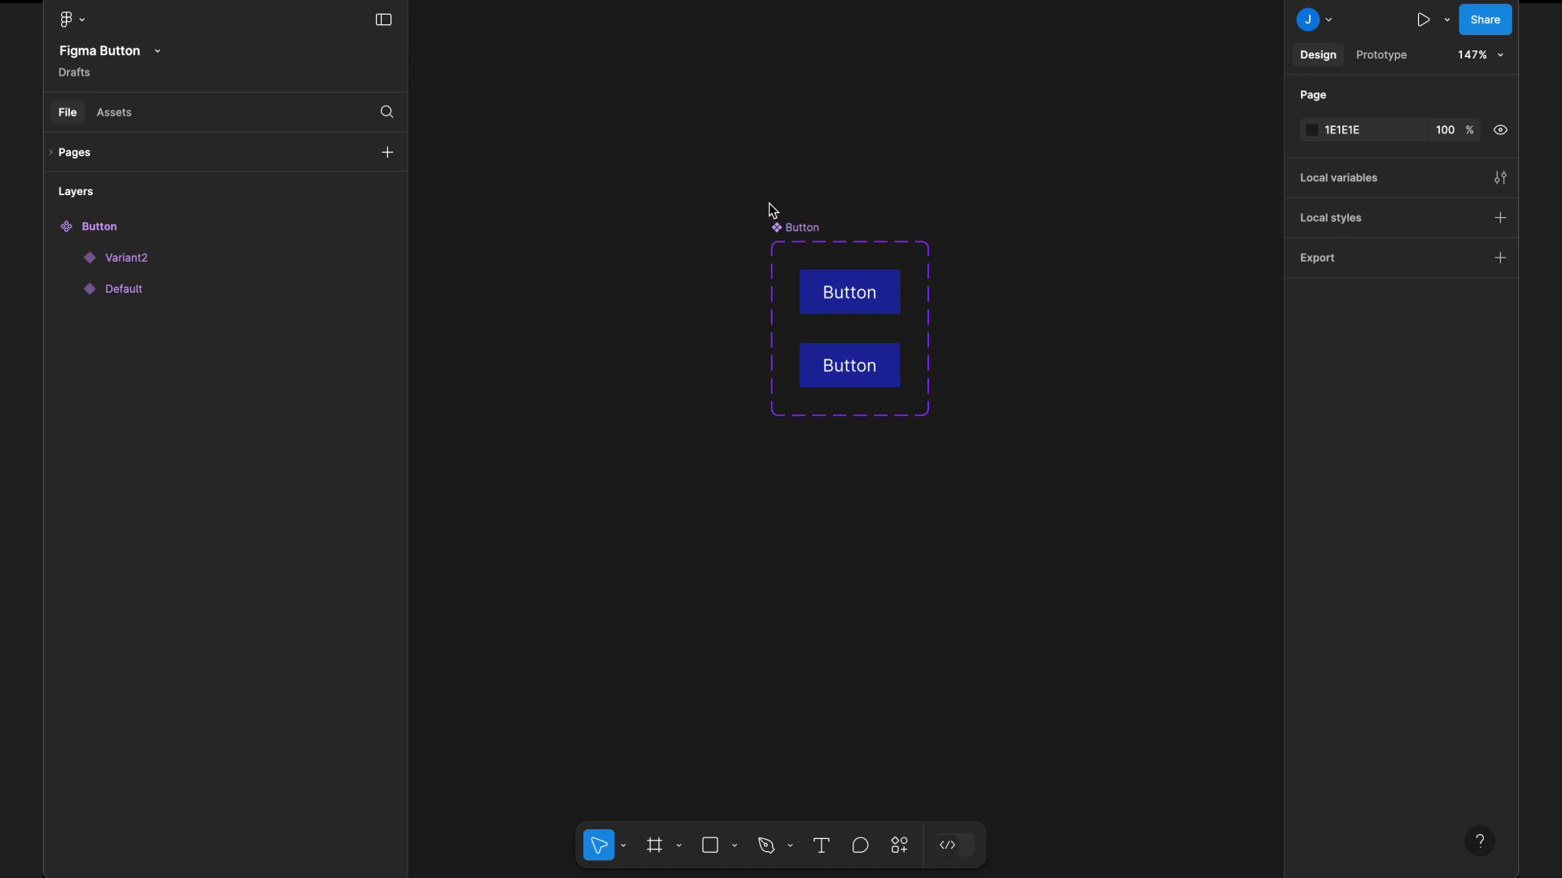
pyautogui.click(888, 359)
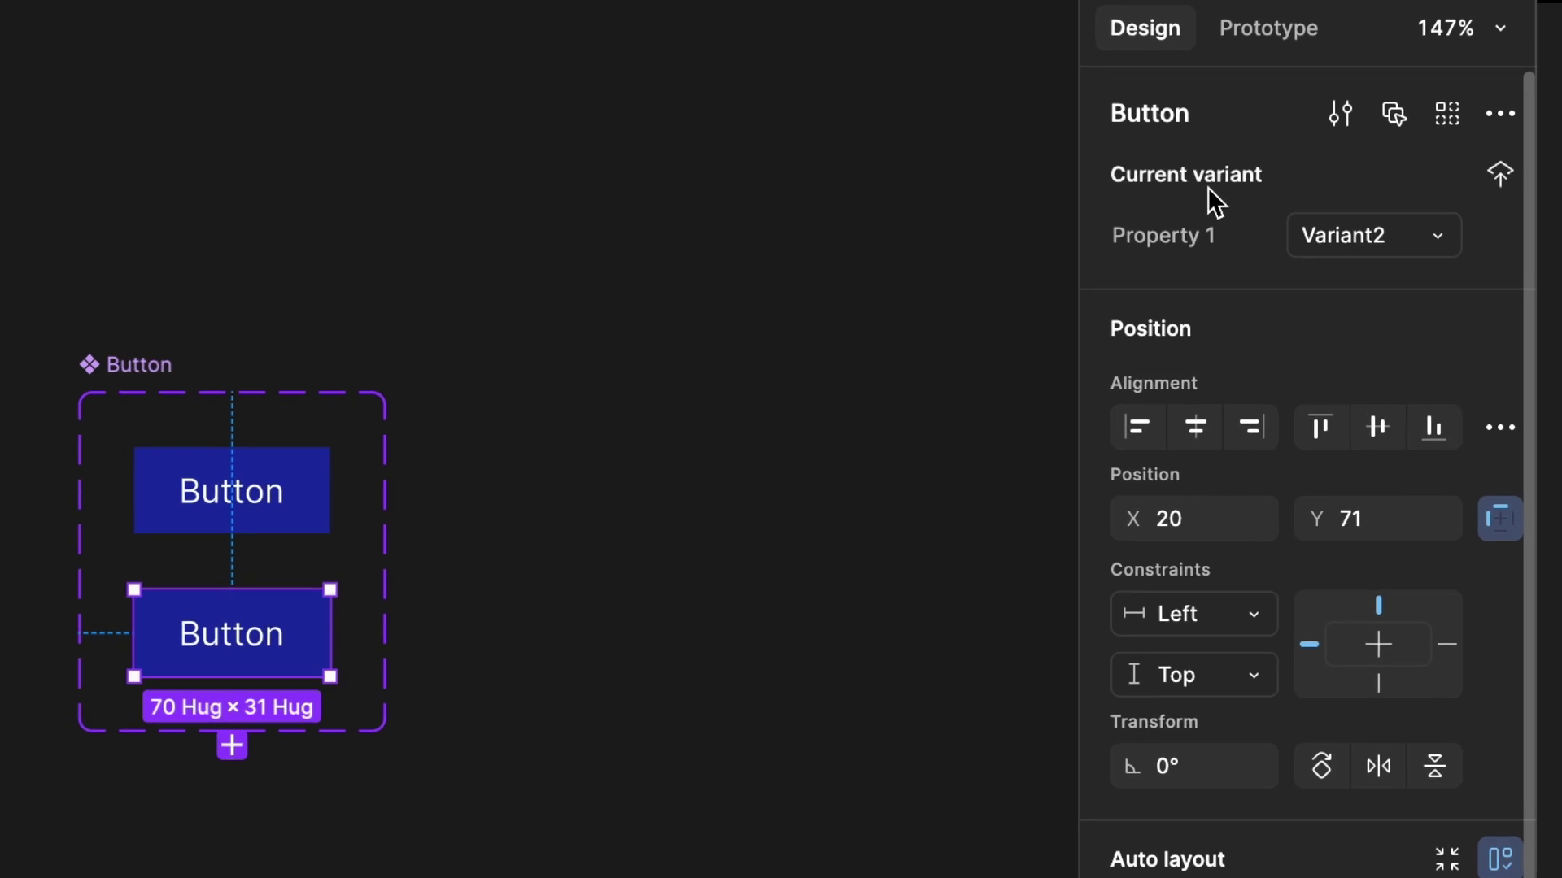
# Rename the variant property 'Property 1' to 'State'.
pyautogui.doubleClick(1159, 238)
pyautogui.write('State')
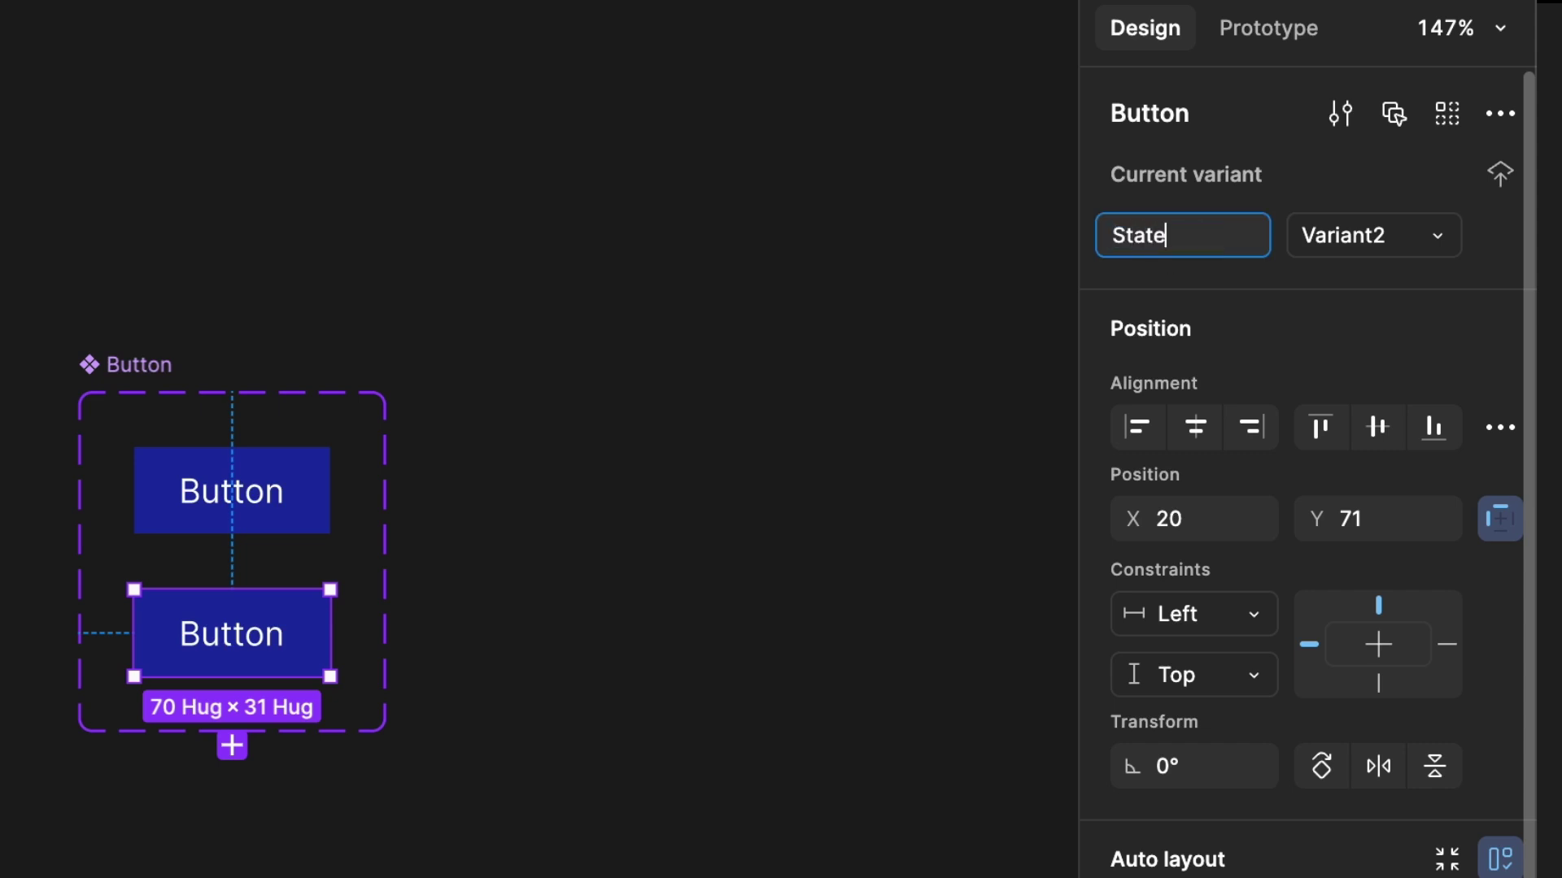
pyautogui.press('Return')
# Rename the Variant2 value to 'hovered'.
pyautogui.doubleClick(1351, 239)
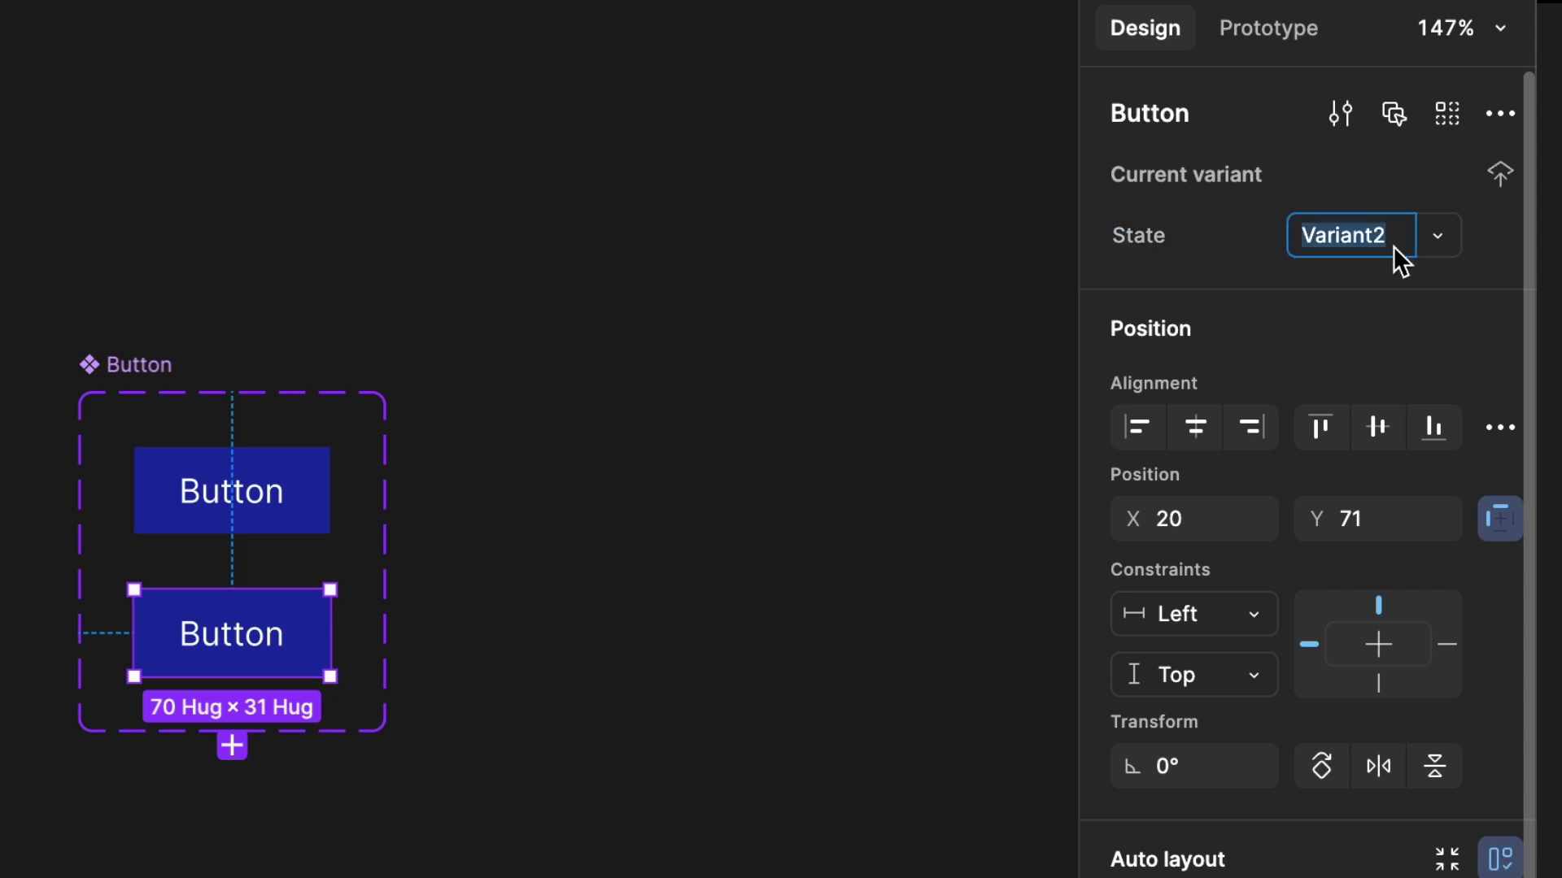
pyautogui.write('hovered')
pyautogui.press('Return')
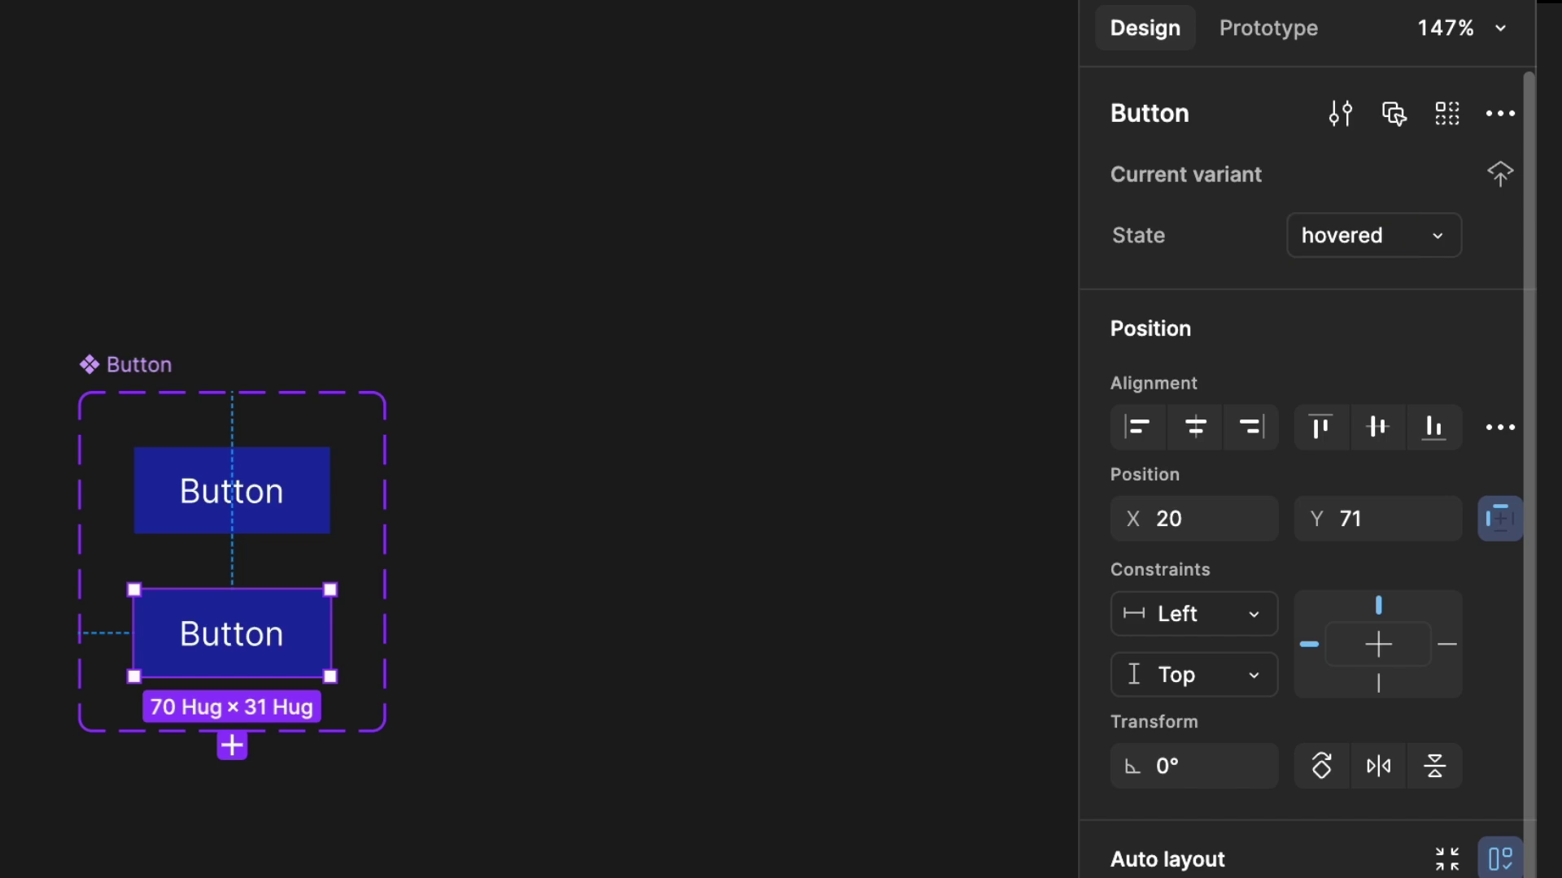
pyautogui.click(569, 315)
pyautogui.press('f')
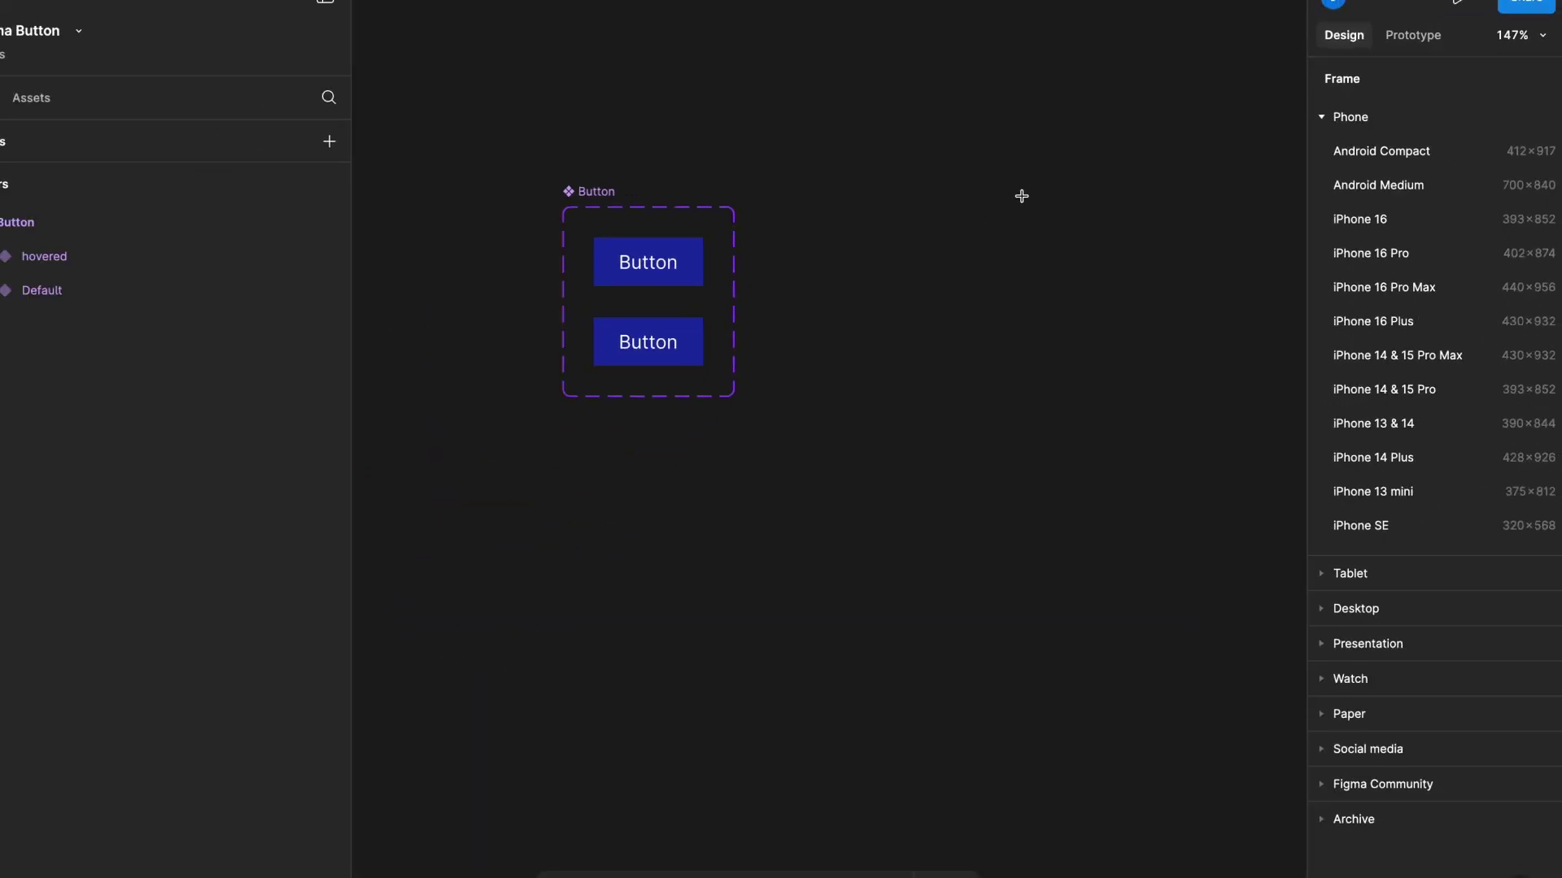
# Create an iPhone 16 Pro frame and drag a Button instance from Assets onto it.
pyautogui.click(1399, 252)
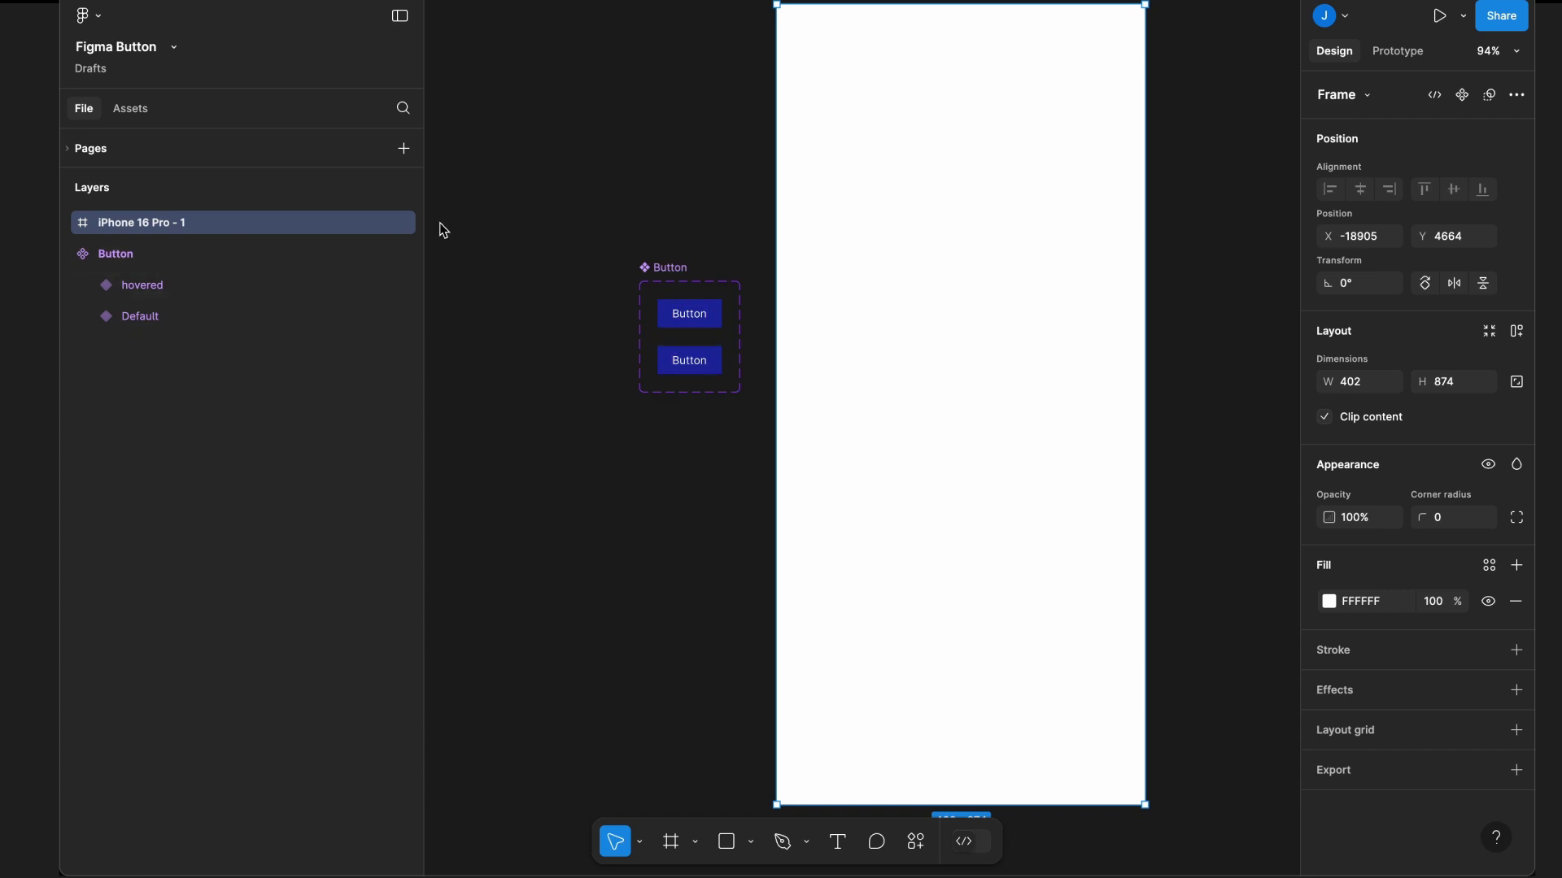
pyautogui.scroll(2, 442, 223)
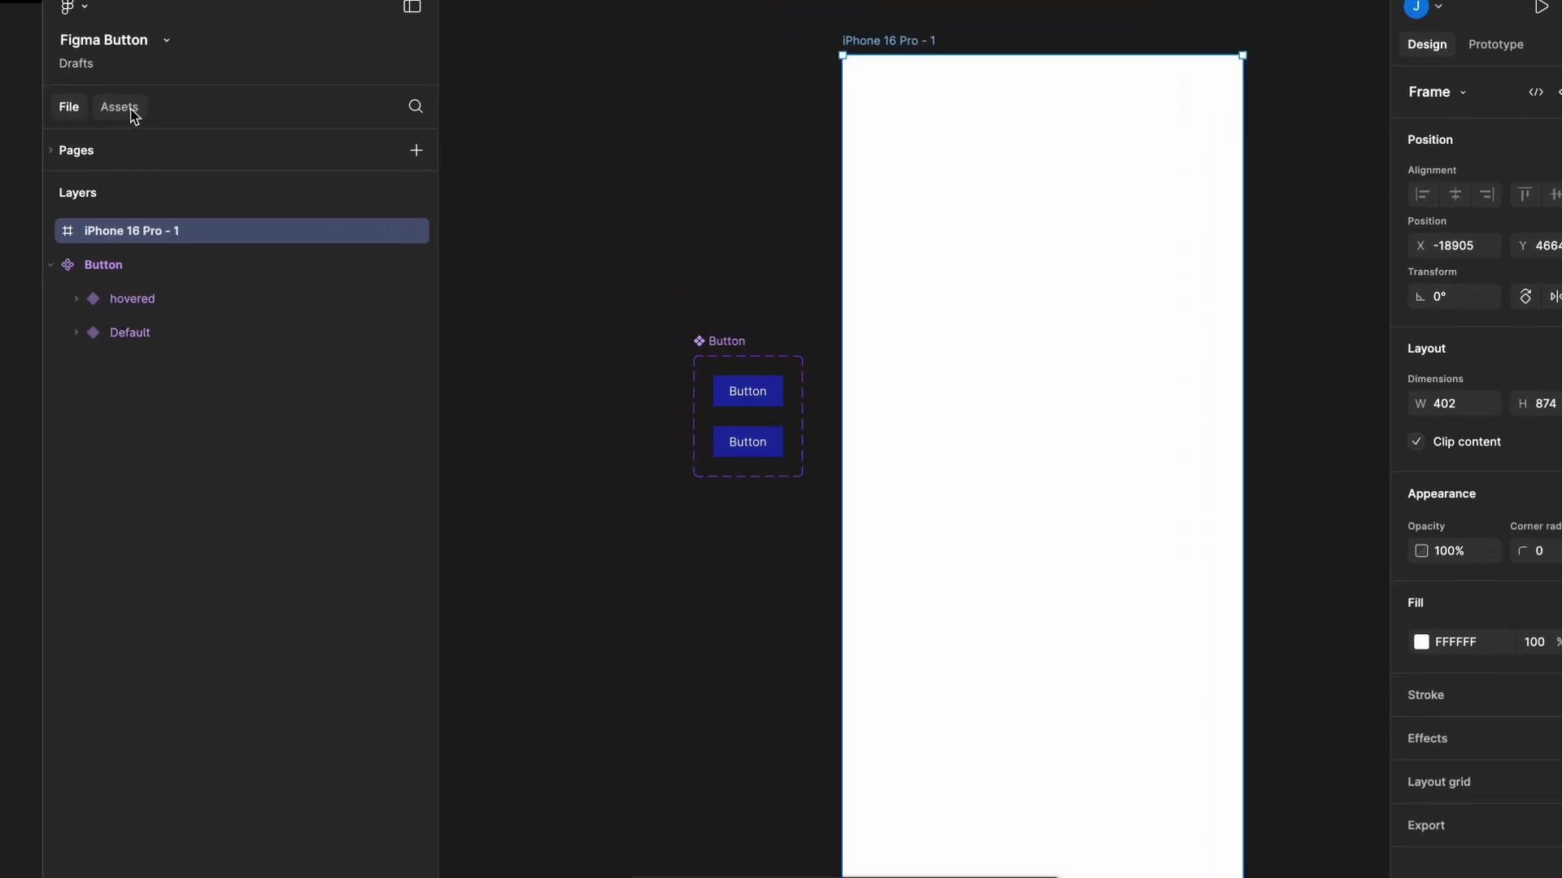
pyautogui.click(133, 111)
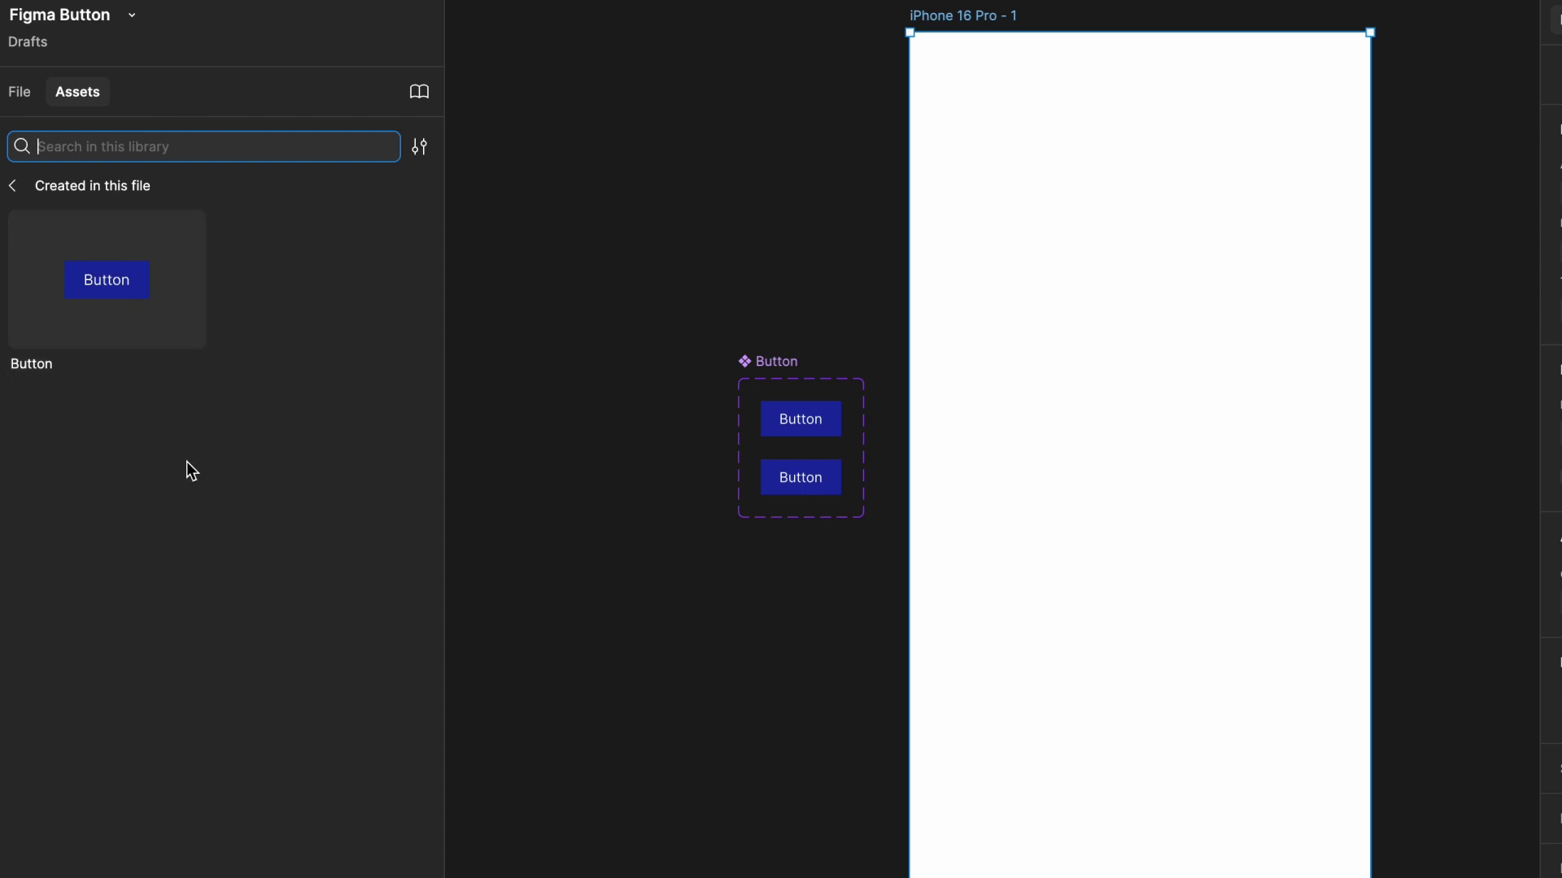
pyautogui.moveTo(117, 300); pyautogui.dragTo(1153, 367)
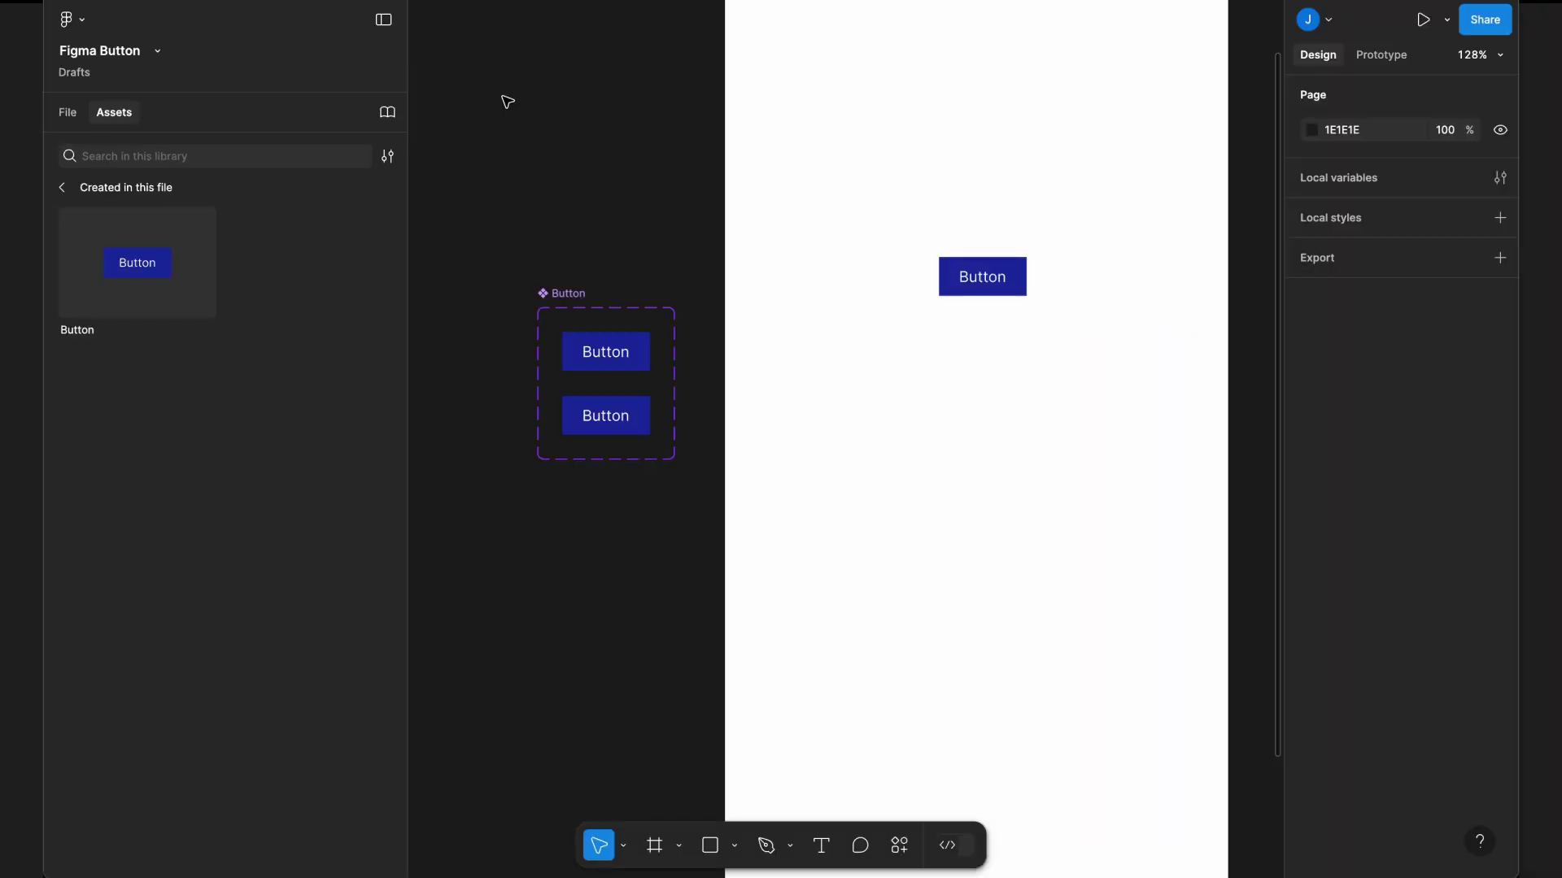
pyautogui.scroll(2, 506, 99)
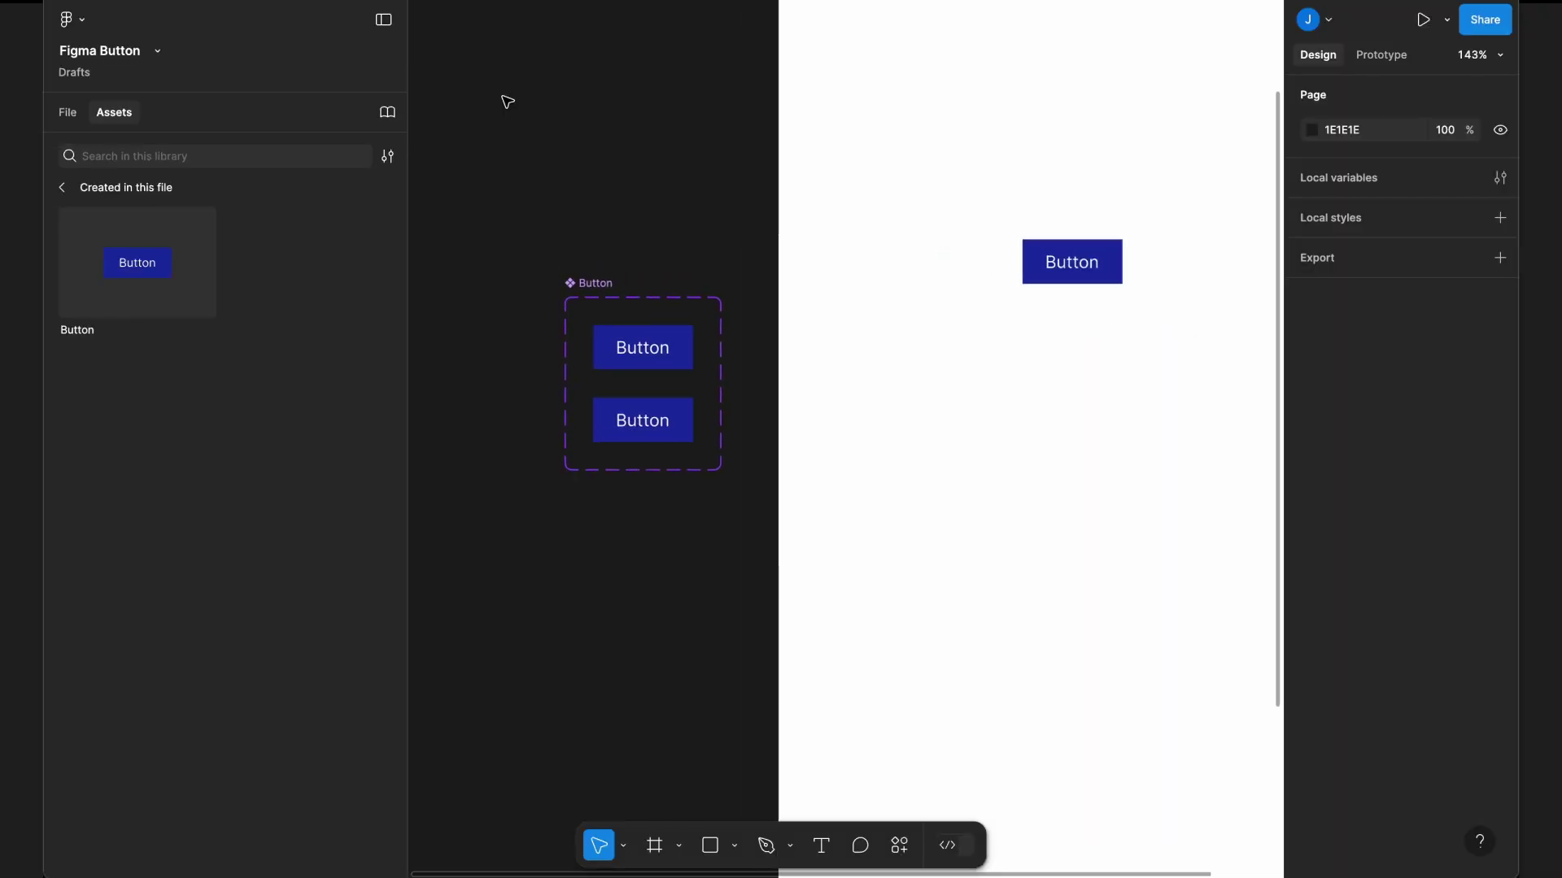
# Darken the fill colour of the hovered Button variant.
pyautogui.scroll(-2, 651, 390)
pyautogui.click(661, 378)
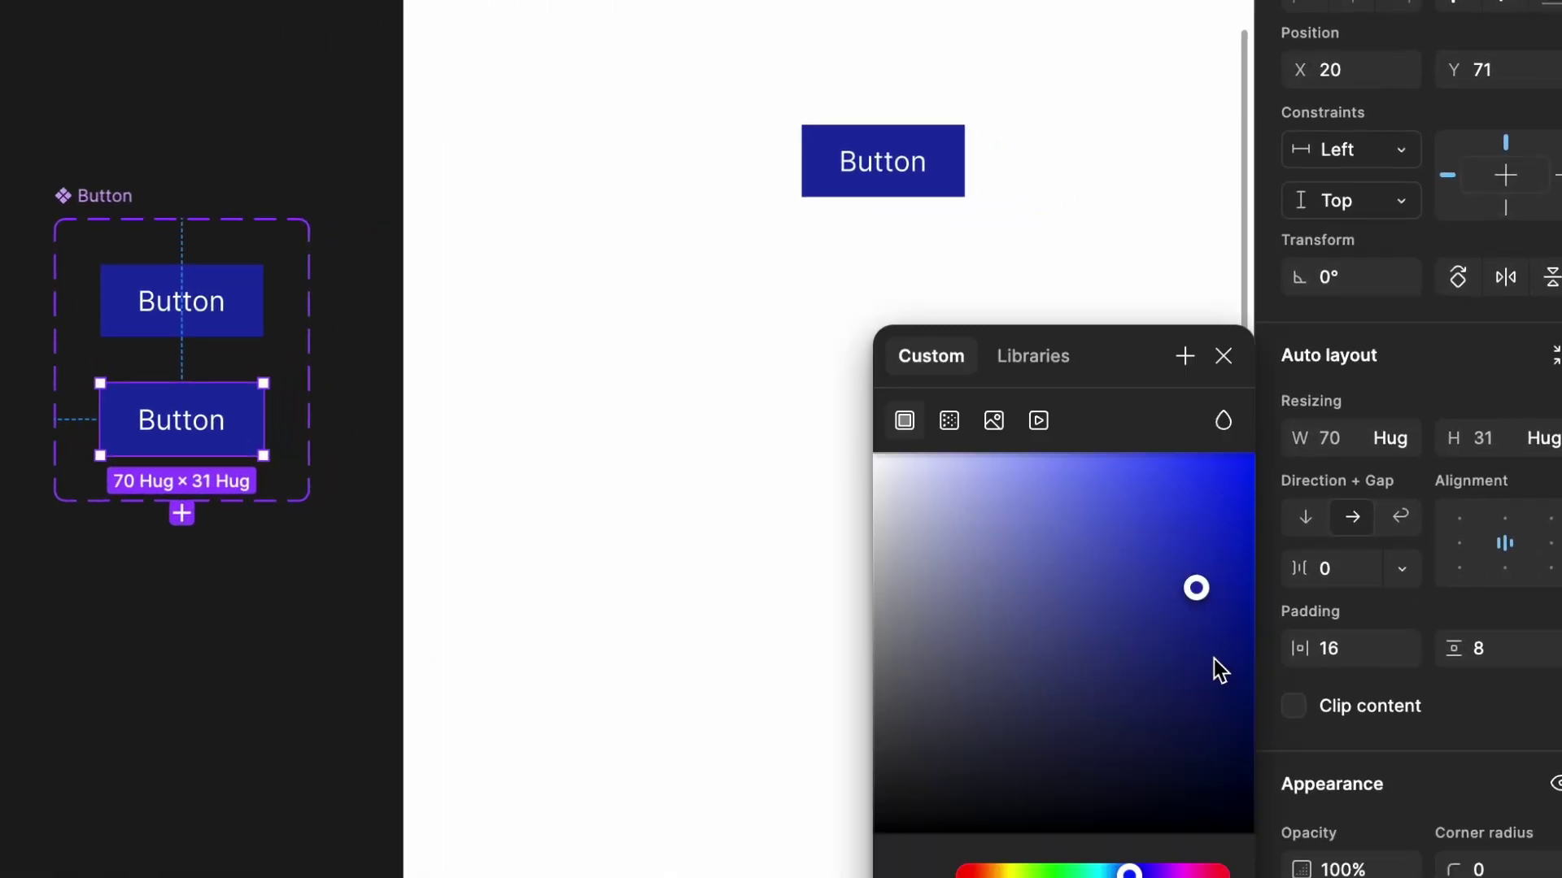
pyautogui.moveTo(1213, 666); pyautogui.dragTo(1214, 660)
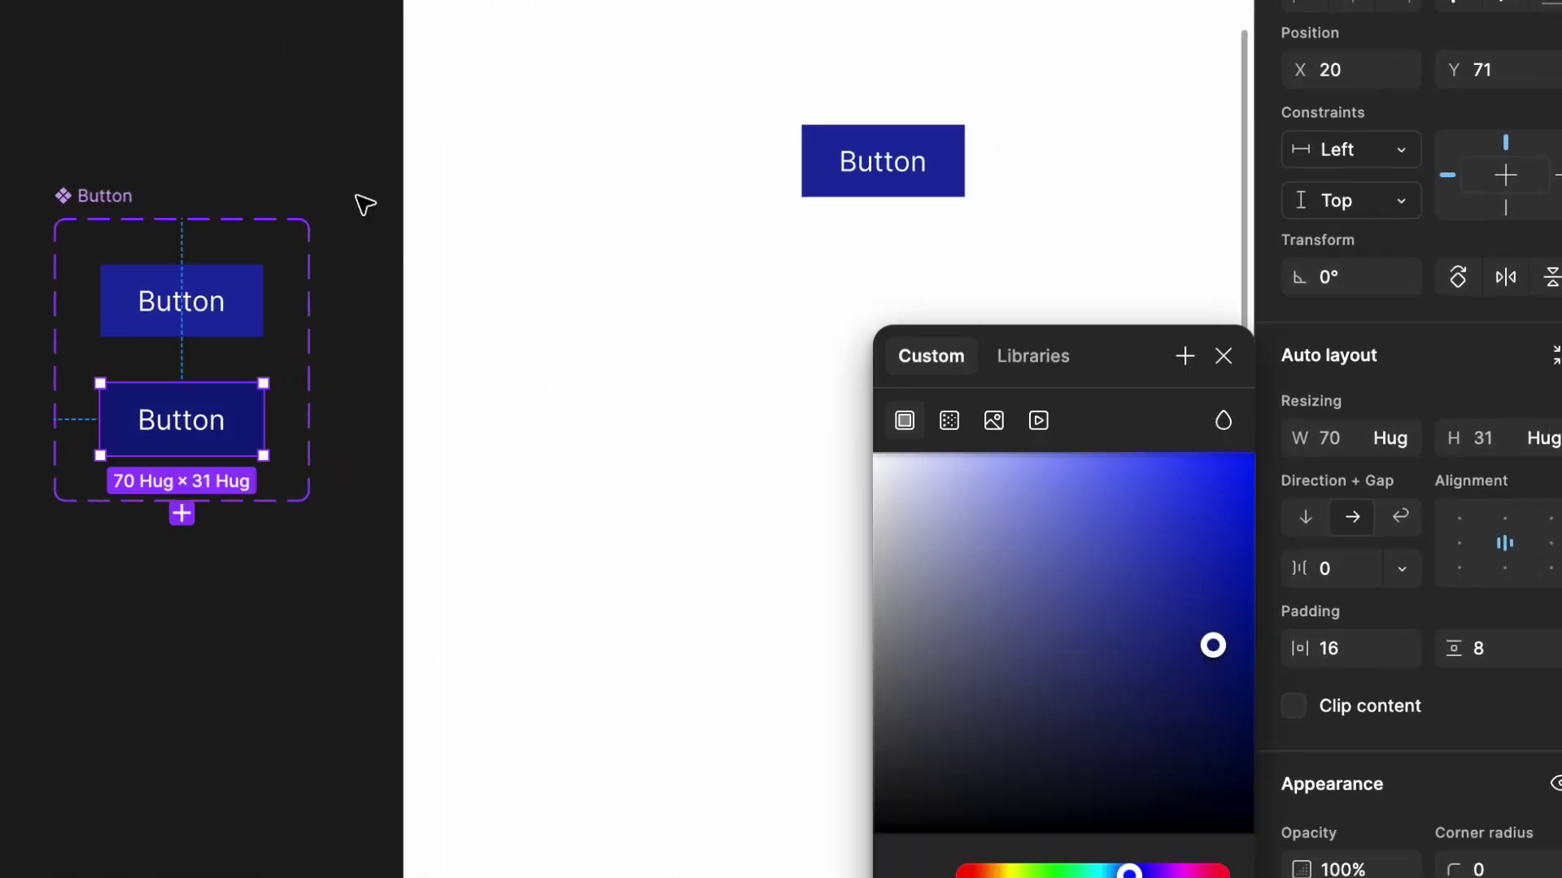
pyautogui.click(364, 174)
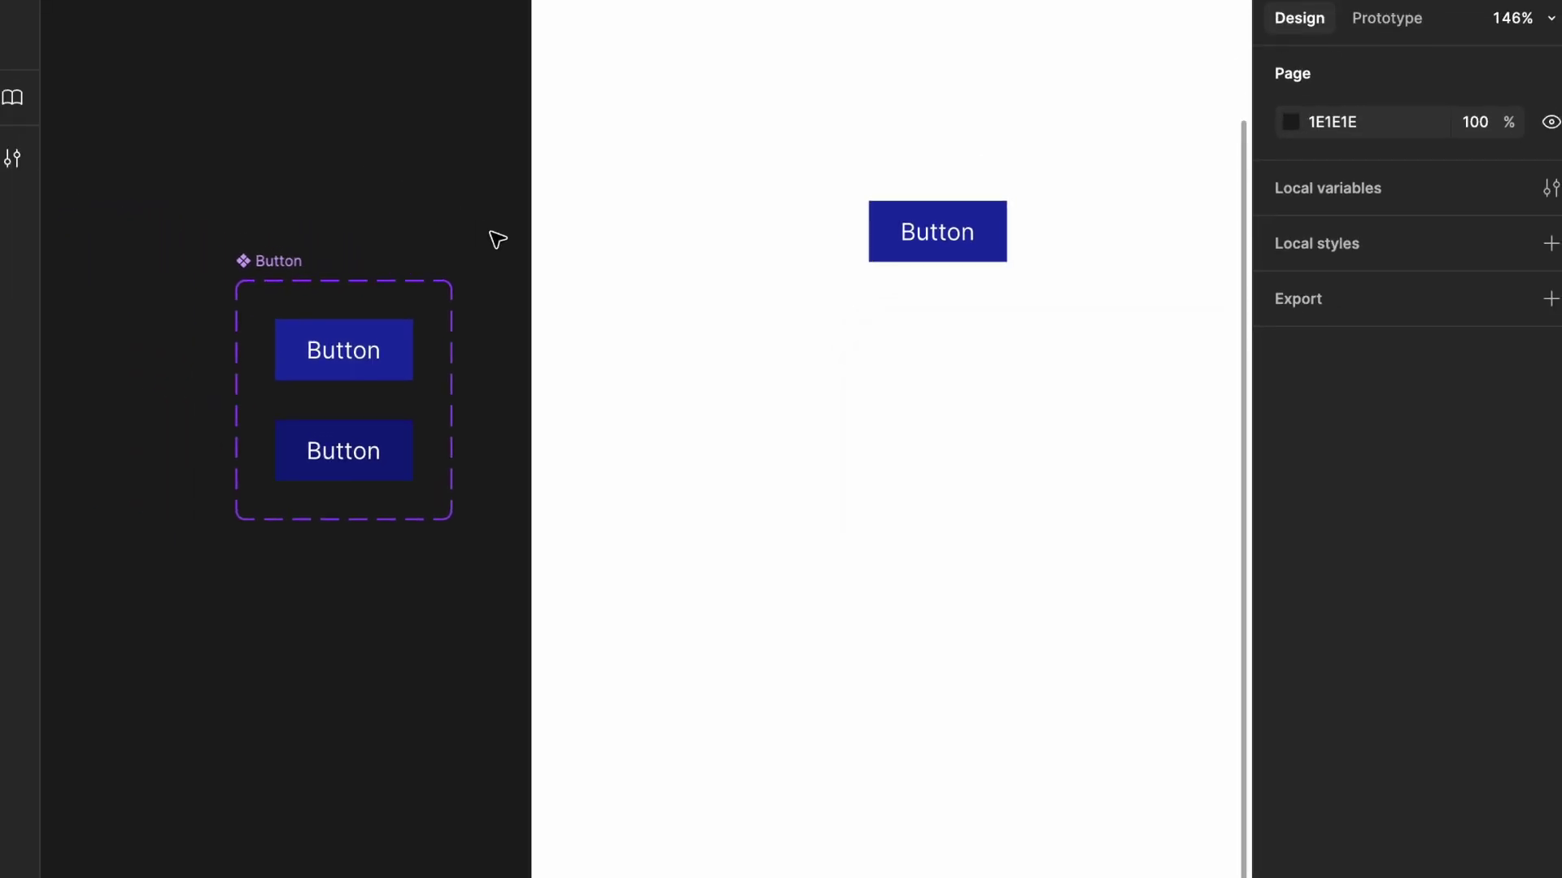
# Connect Default to the hovered variant with a While hovering trigger in Prototype.
pyautogui.click(1383, 30)
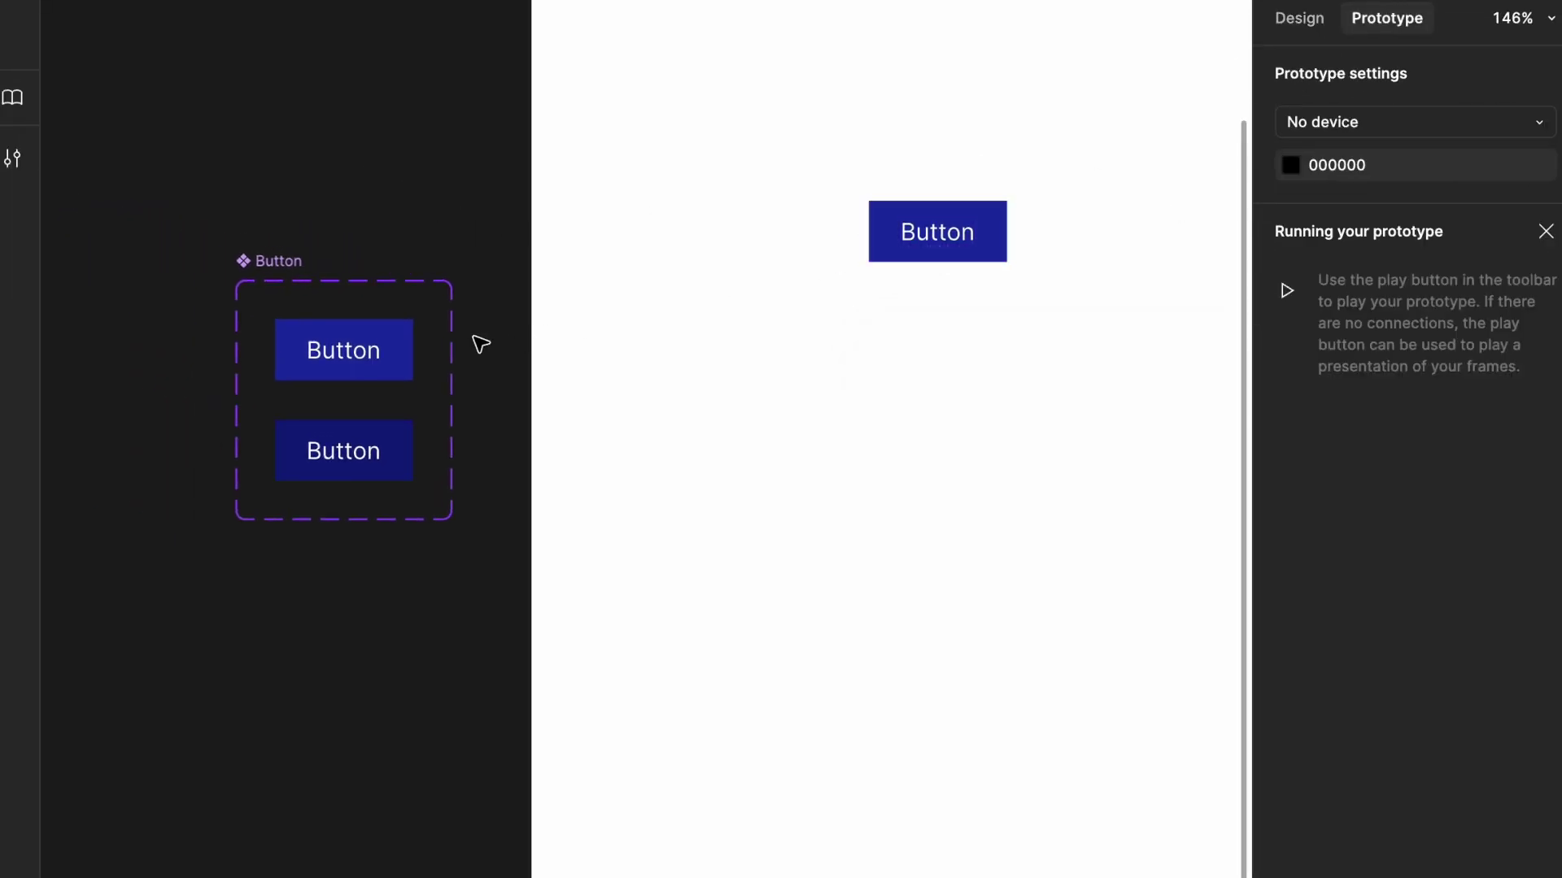
pyautogui.moveTo(415, 350)
pyautogui.click(377, 335)
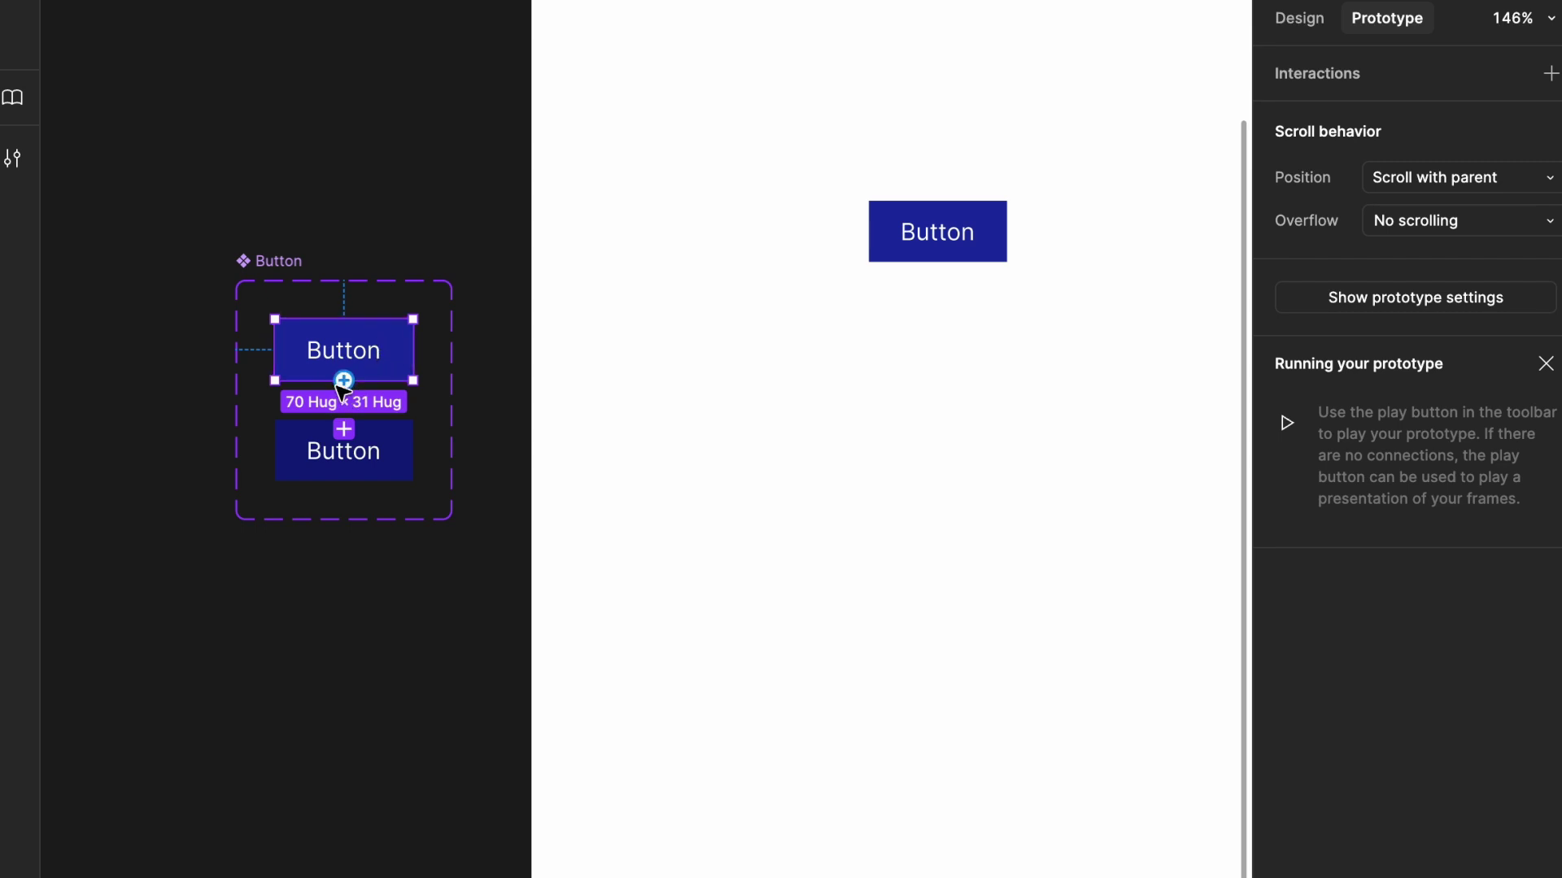
pyautogui.moveTo(344, 380); pyautogui.dragTo(348, 431)
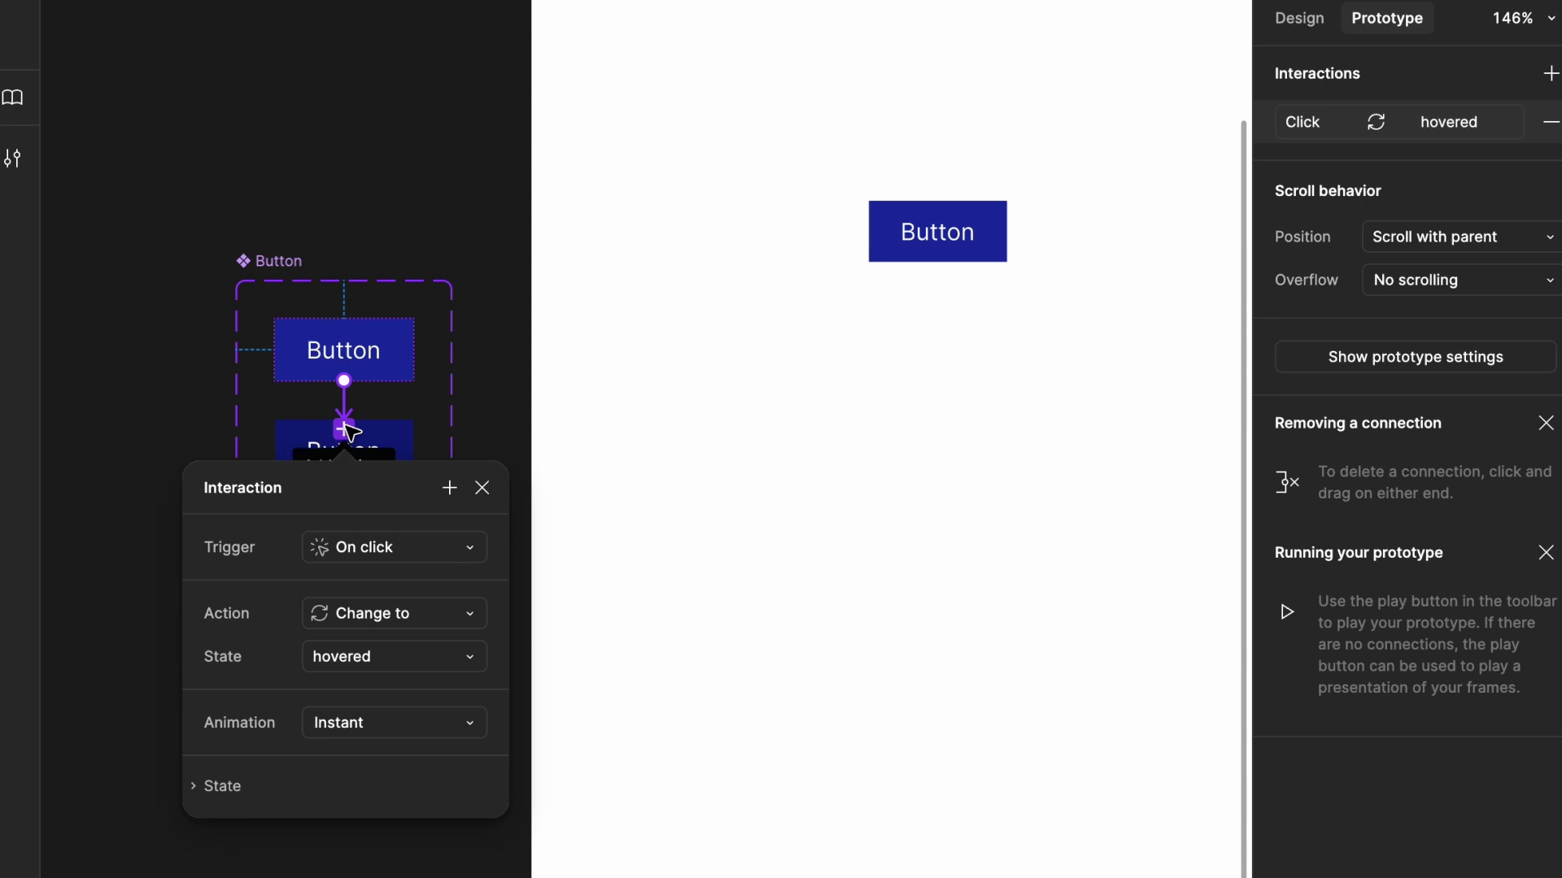
pyautogui.scroll(-1, 350, 433)
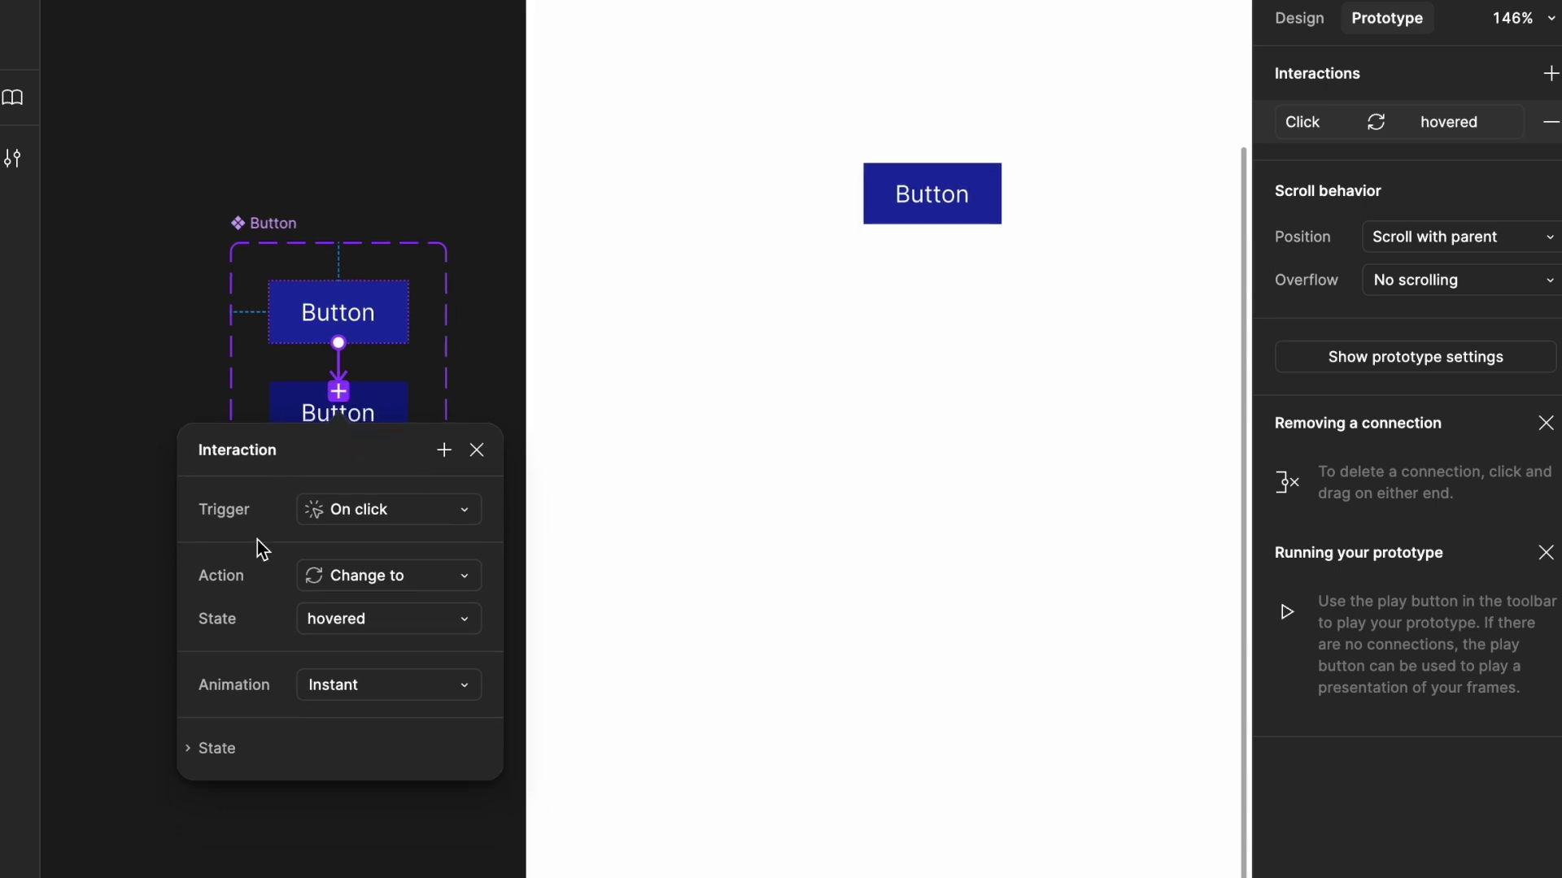
pyautogui.click(379, 514)
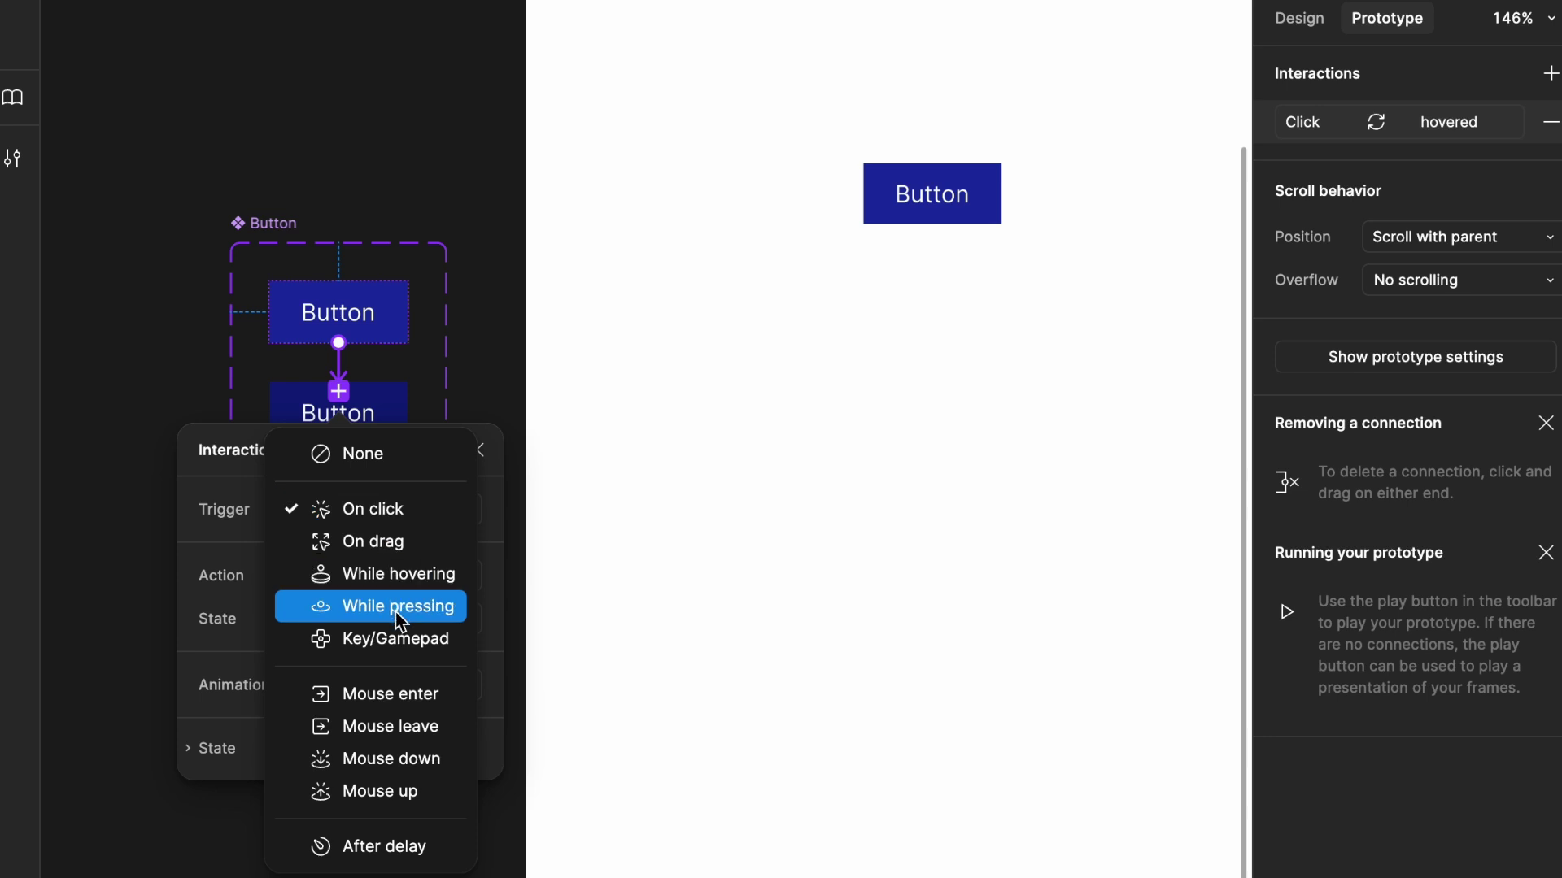
pyautogui.click(415, 586)
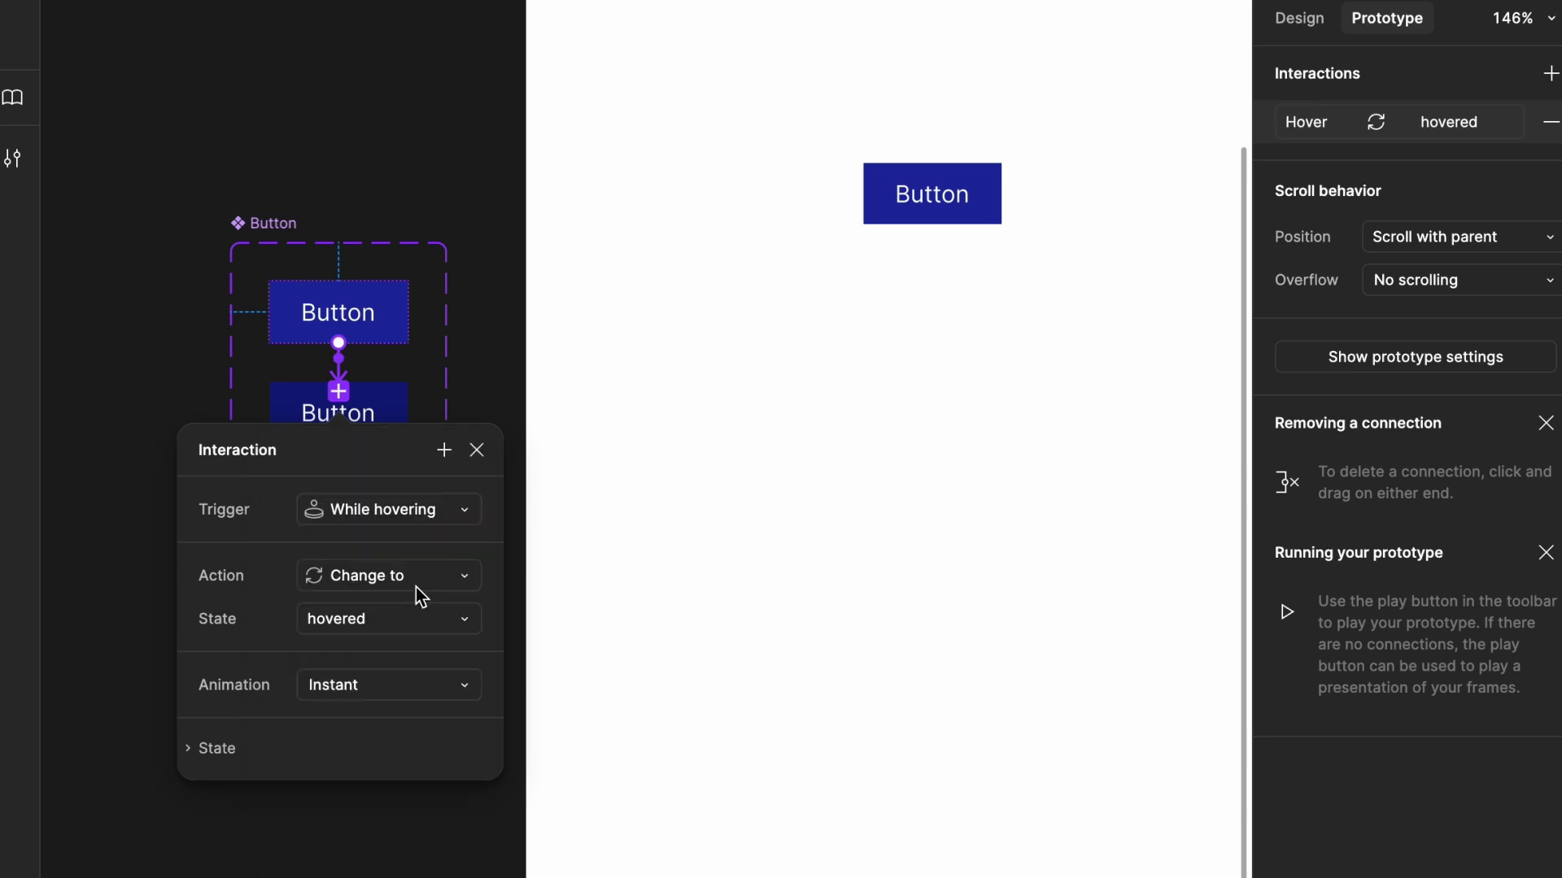
pyautogui.click(477, 451)
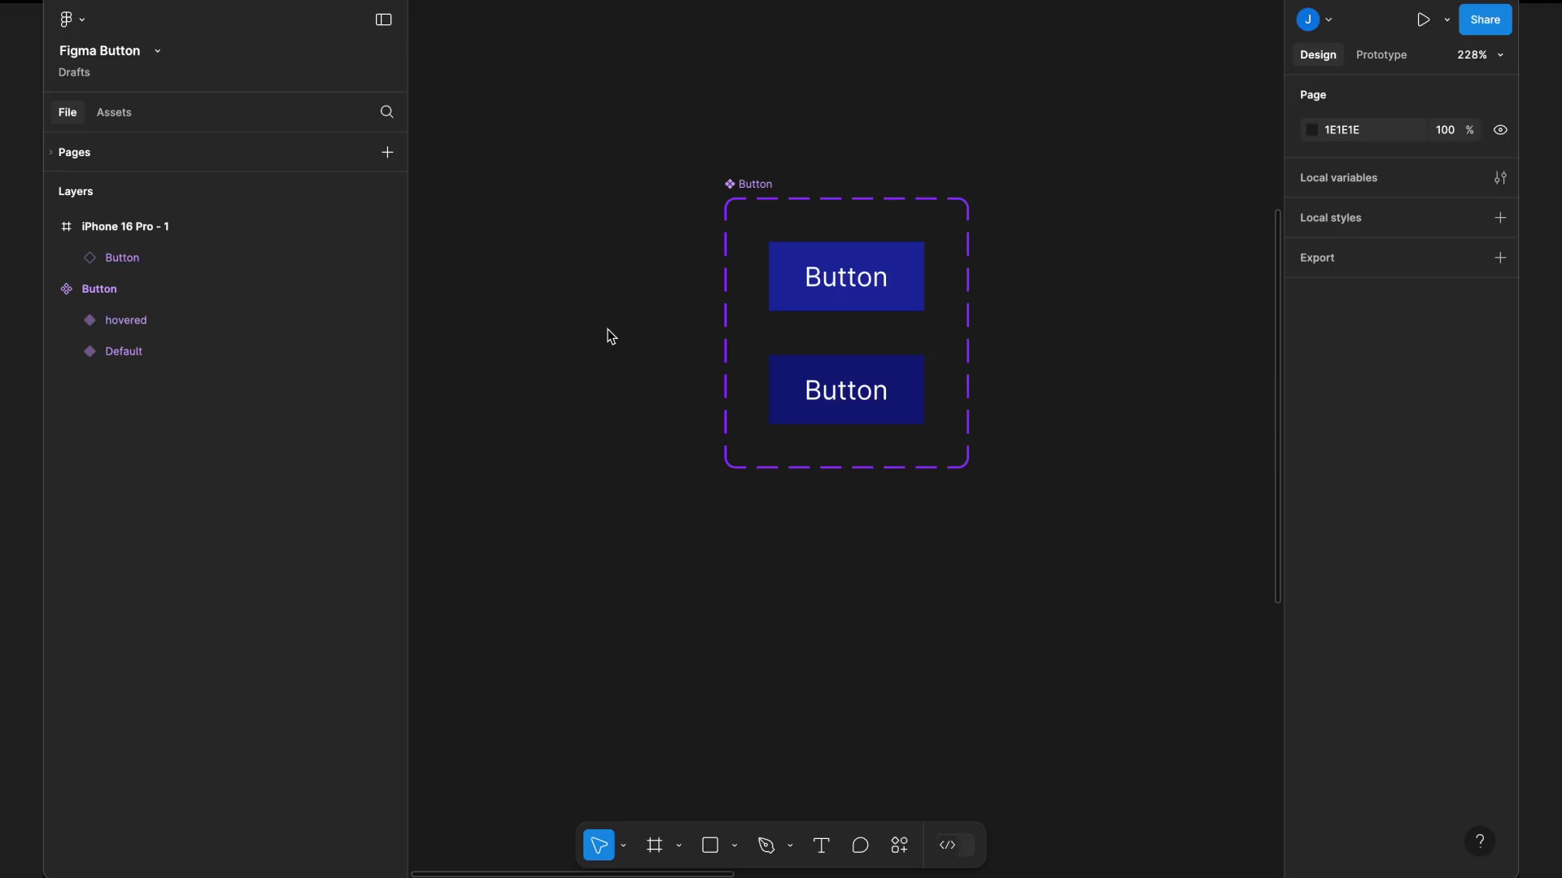
pyautogui.click(758, 192)
# Add a third variant to the Button set from the hovered variant.
pyautogui.scroll(-1, 854, 346)
pyautogui.hscroll(1, 854, 346)
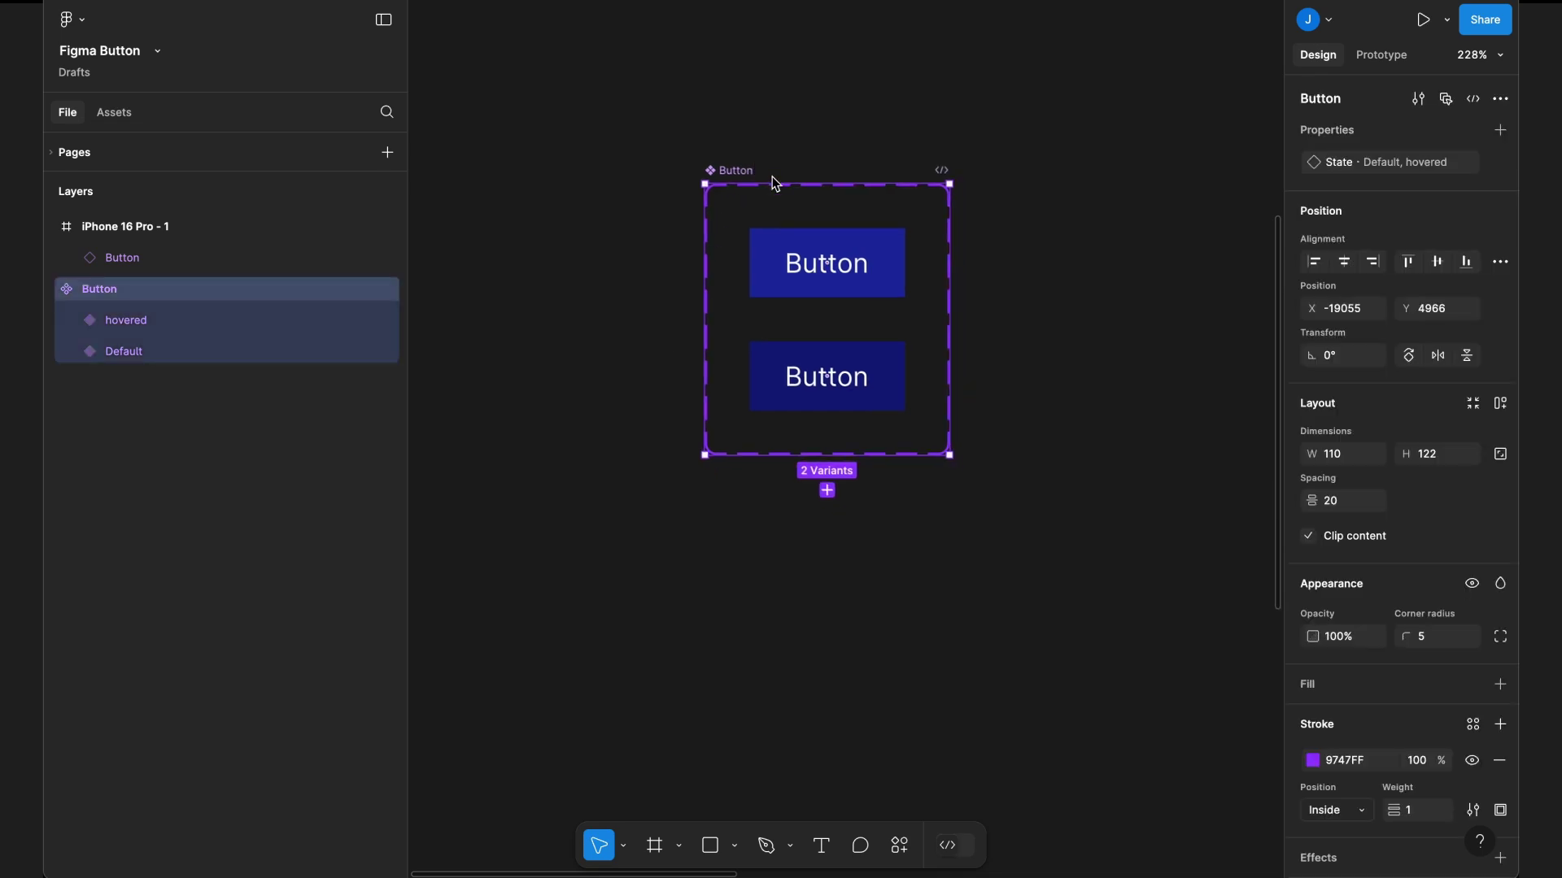
pyautogui.click(854, 345)
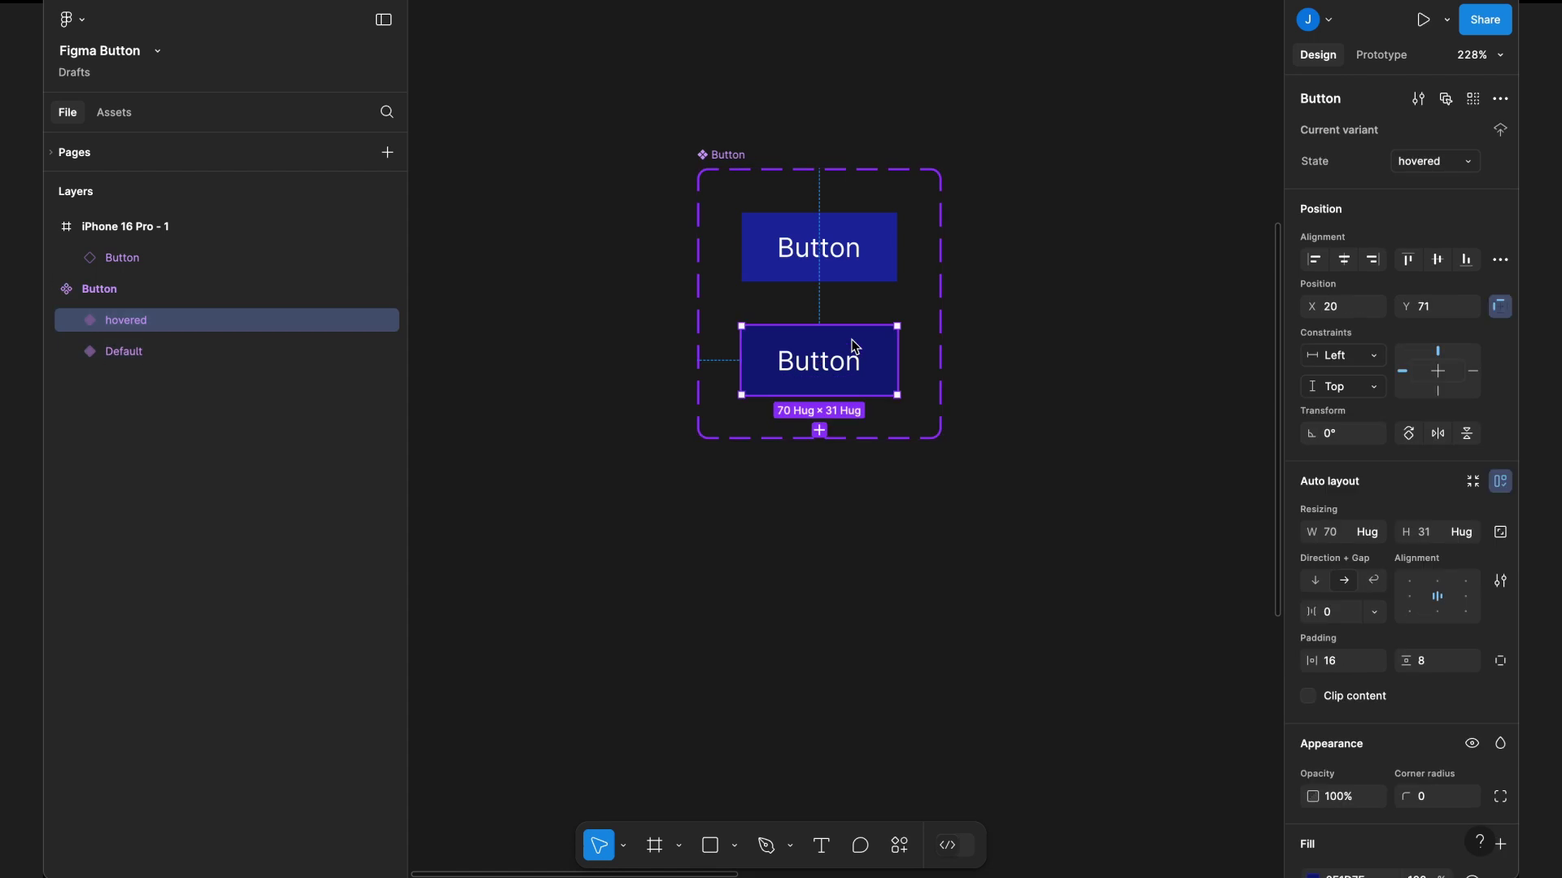
pyautogui.click(822, 434)
# Darken the third variant's fill to 09166C.
pyautogui.scroll(-4, 1423, 698)
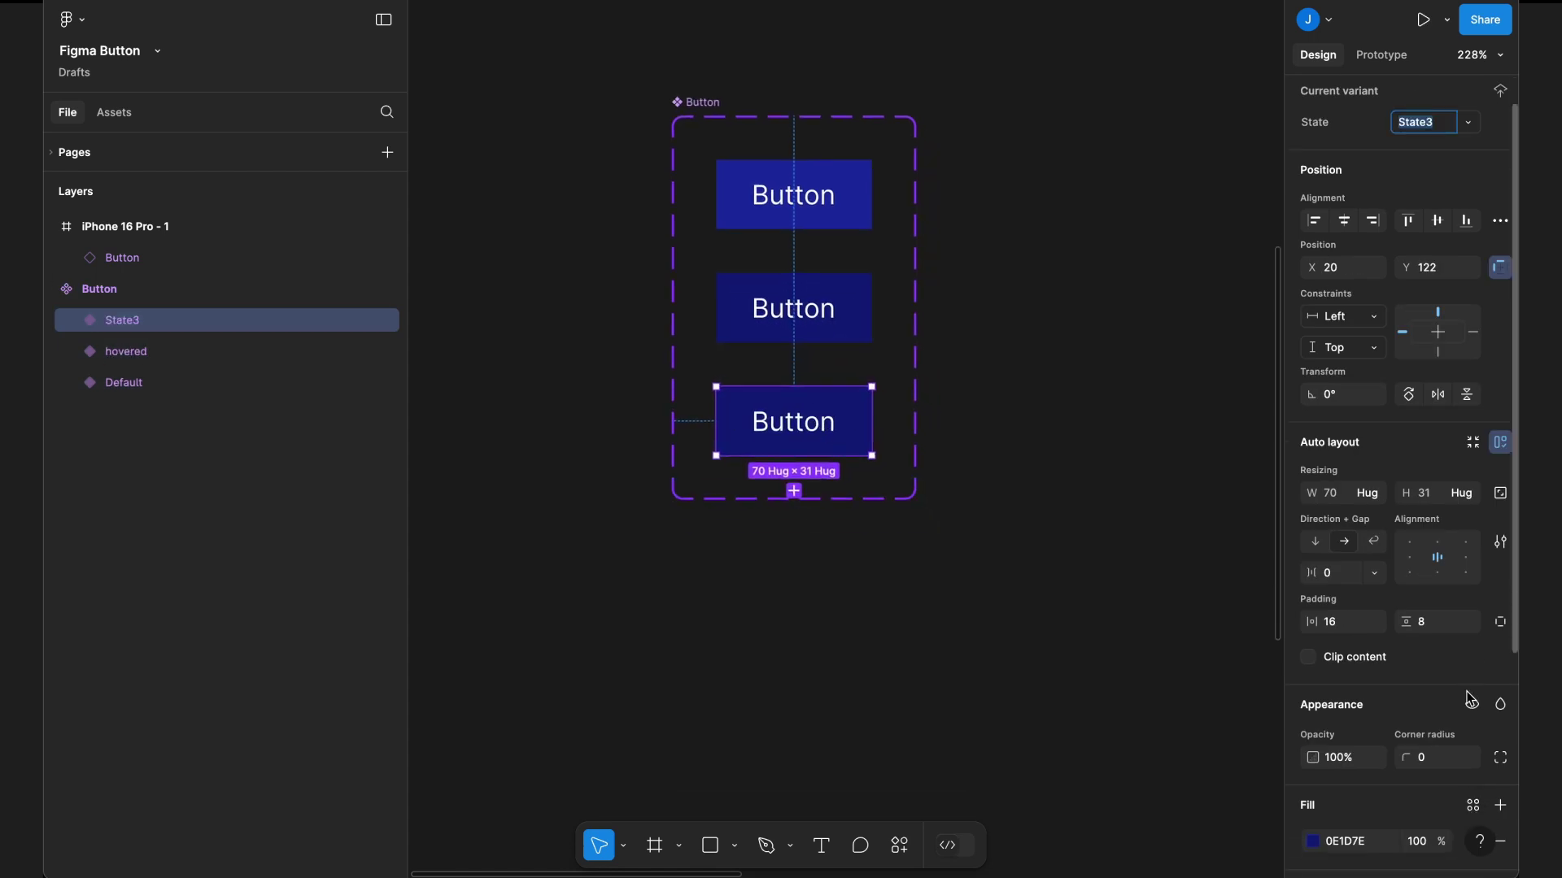
pyautogui.scroll(-3, 1423, 698)
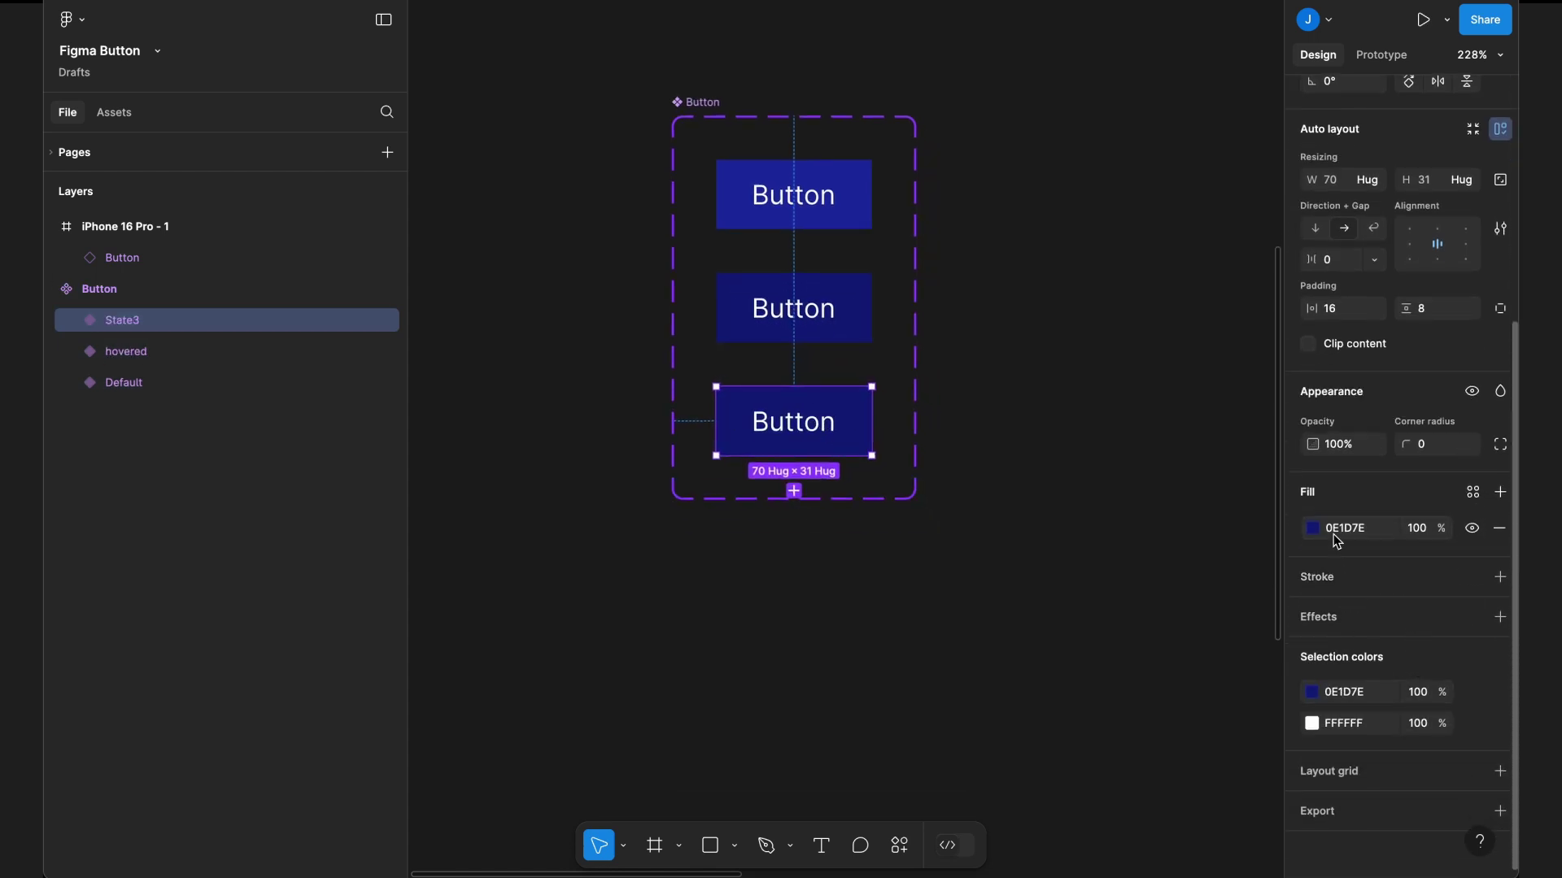
pyautogui.click(1317, 532)
pyautogui.moveTo(1274, 538); pyautogui.dragTo(1267, 530)
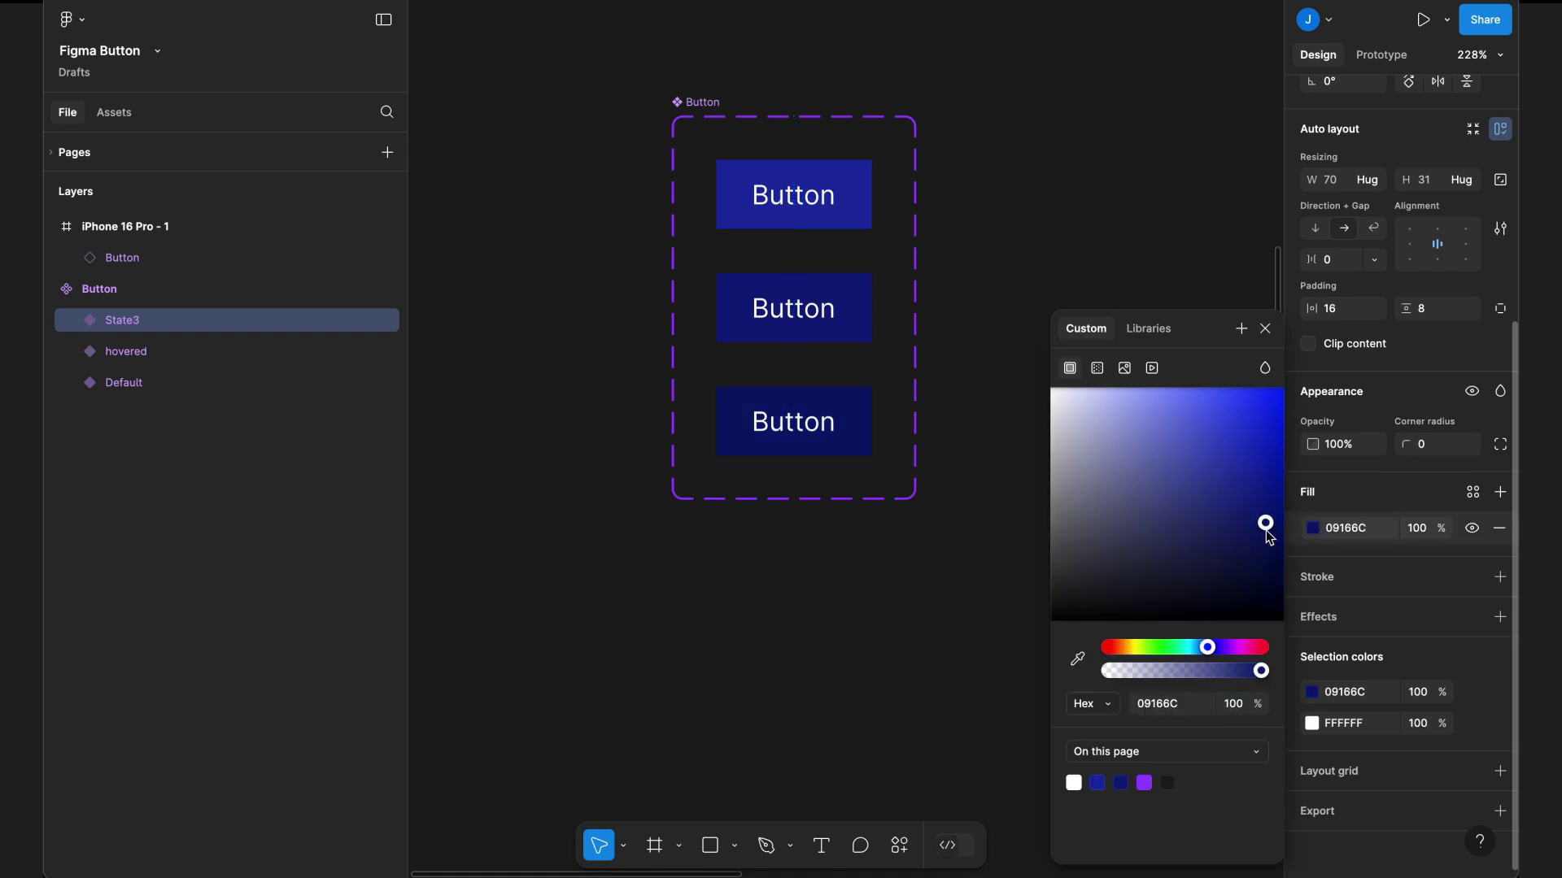
pyautogui.click(968, 342)
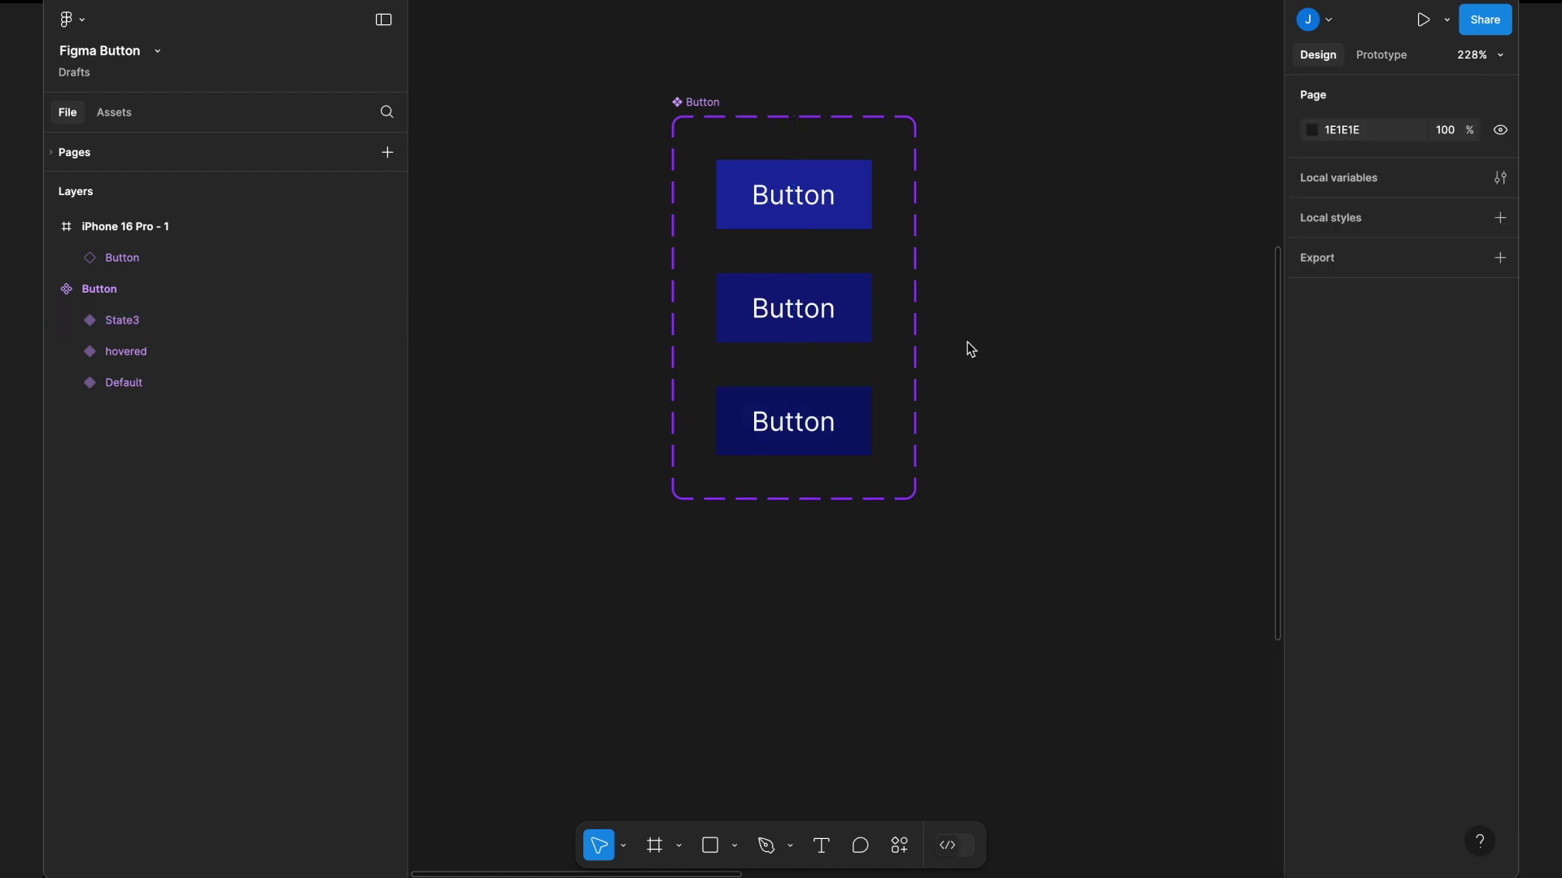
# Rename the third variant's State to Active.
pyautogui.click(851, 418)
pyautogui.click(1496, 225)
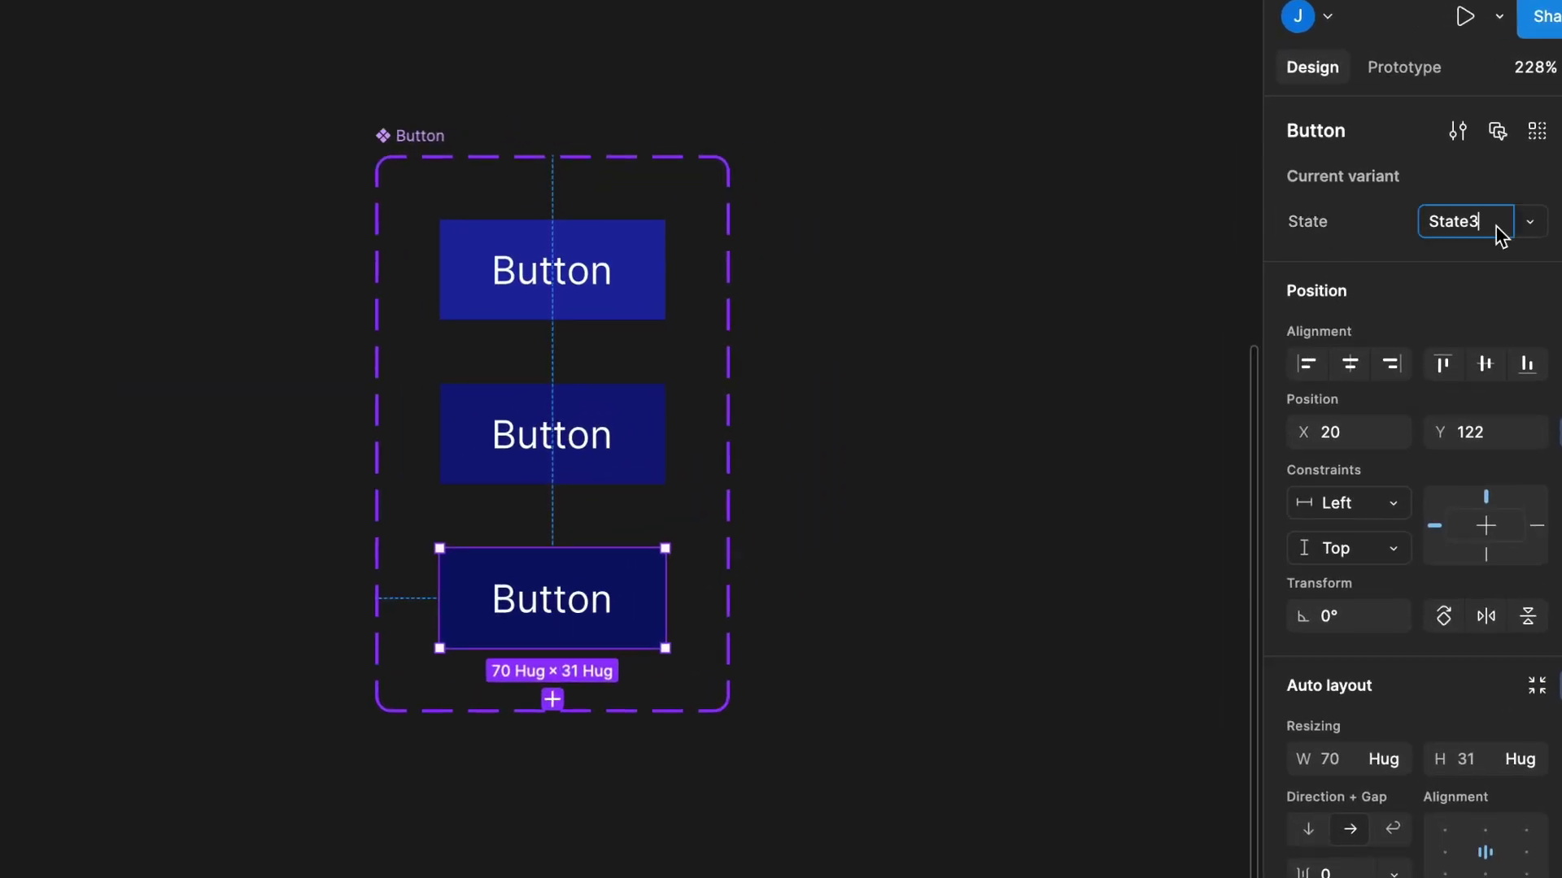
pyautogui.write('Active')
pyautogui.press('Return')
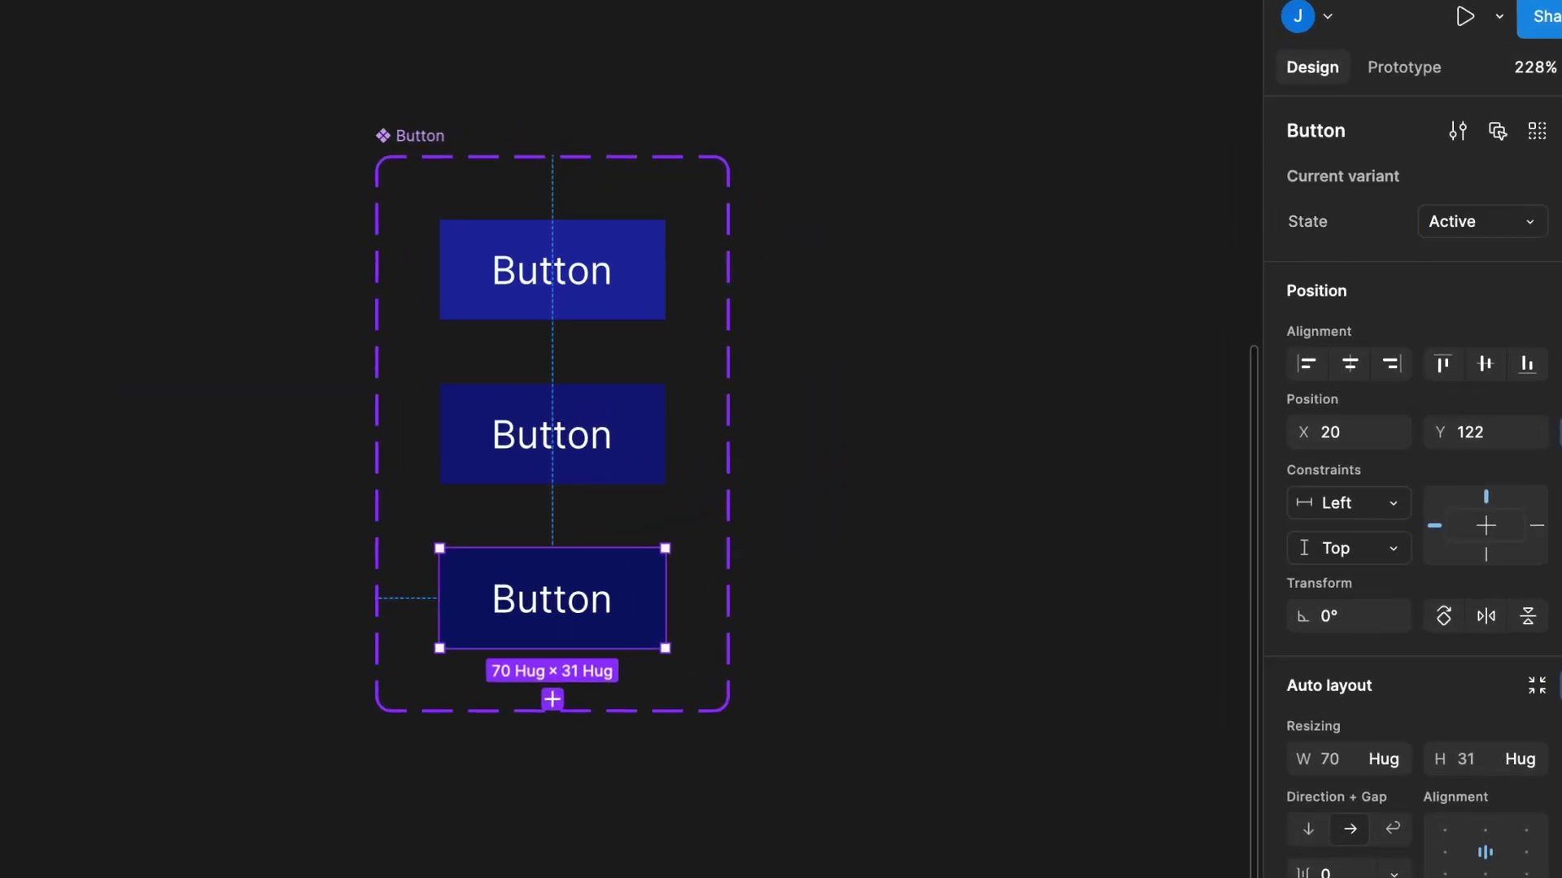
# Link hovered to change to Active on click, and type Focus as the next state name.
pyautogui.click(1413, 70)
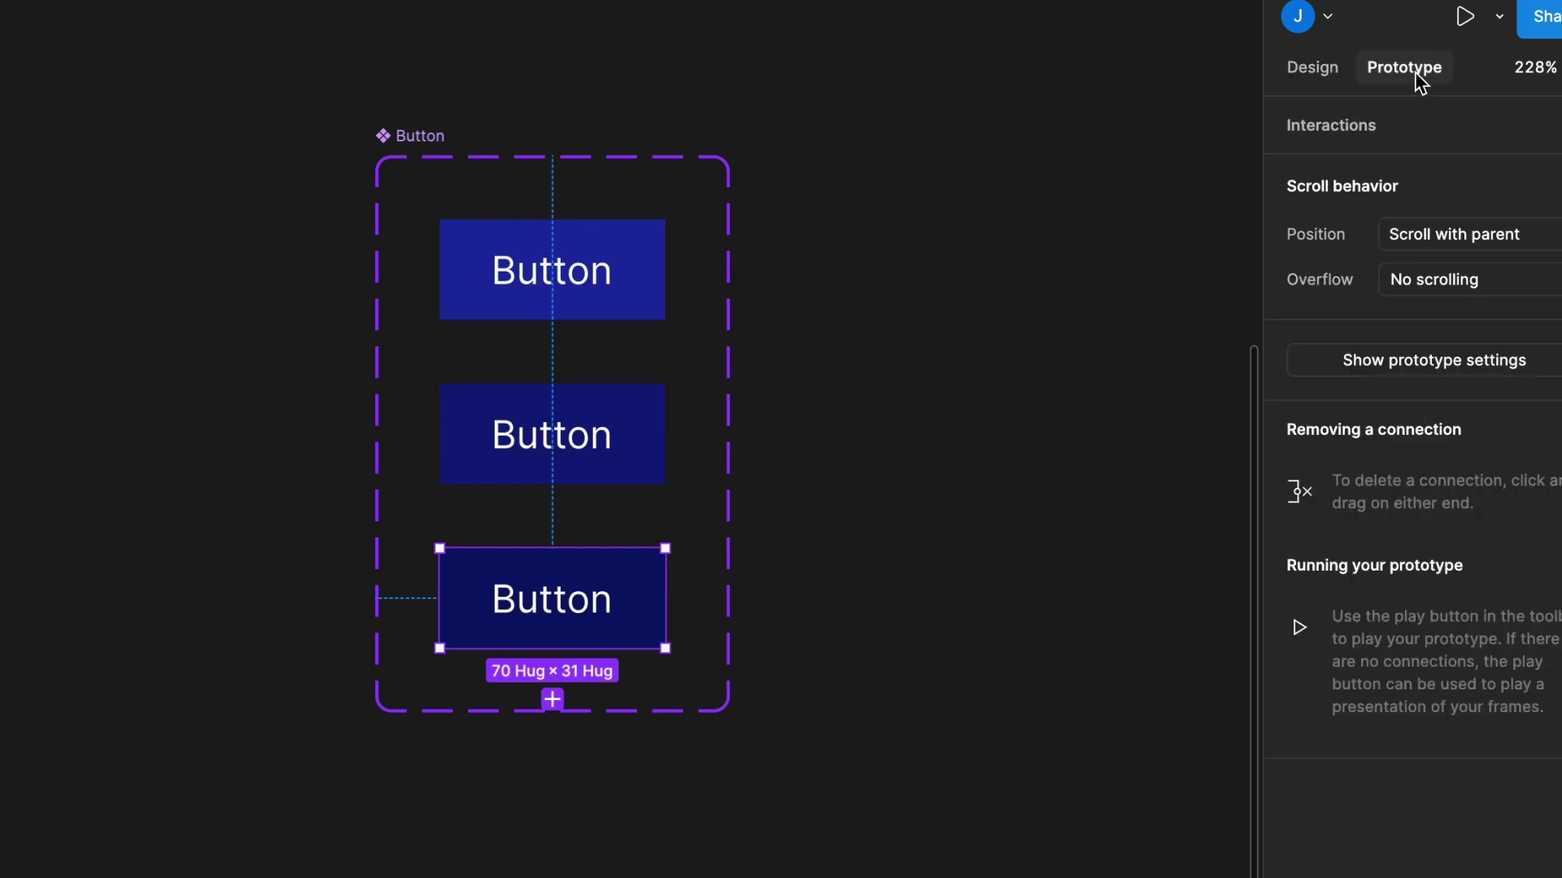
pyautogui.click(626, 464)
pyautogui.moveTo(553, 483); pyautogui.dragTo(574, 568)
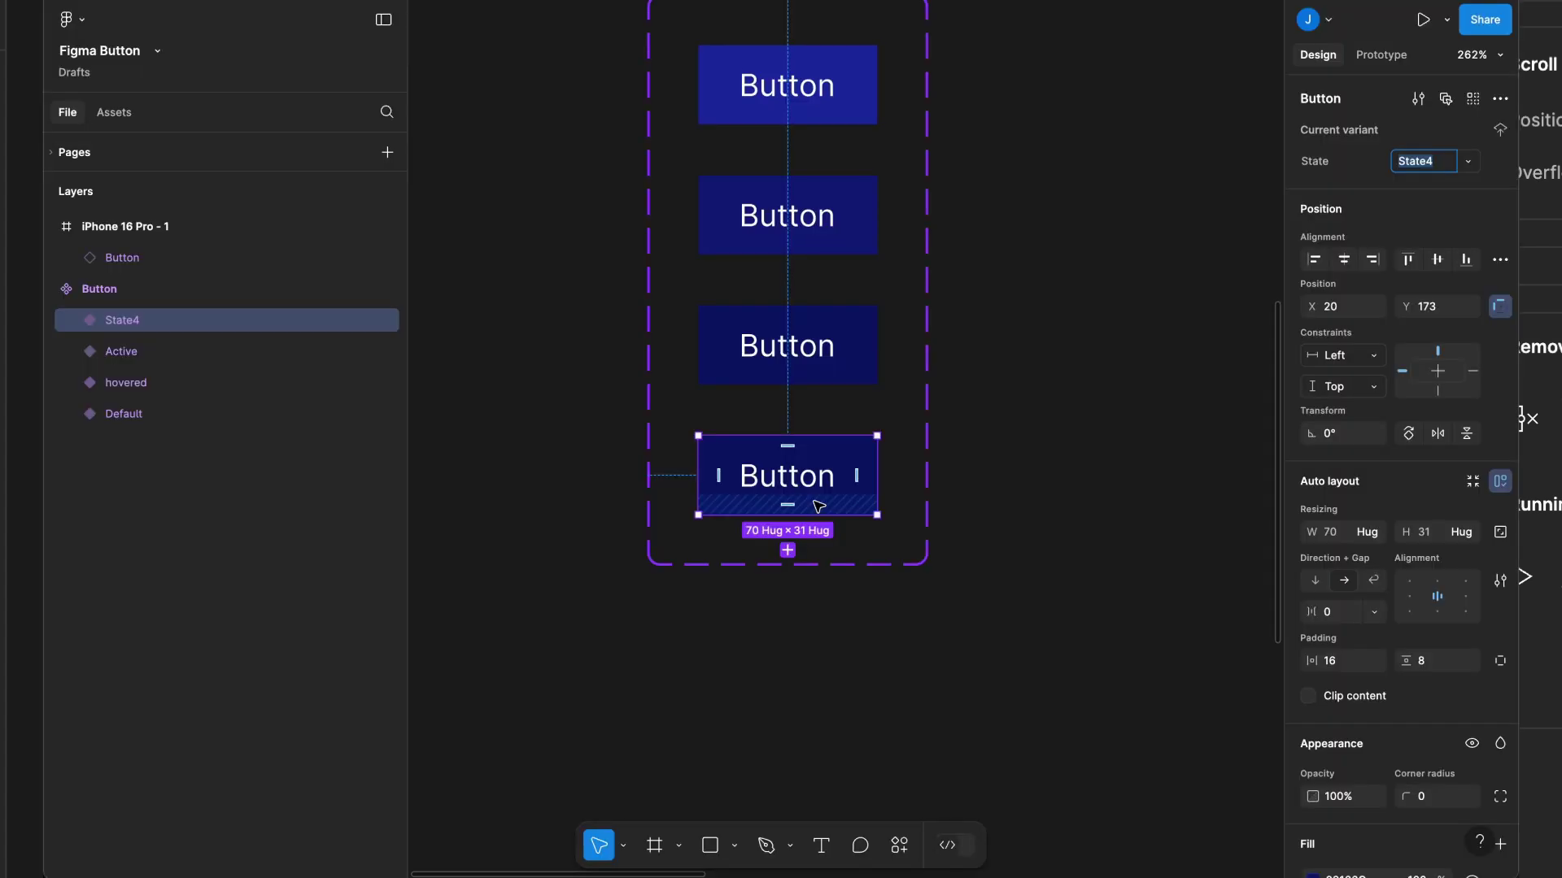
pyautogui.write('Focus')
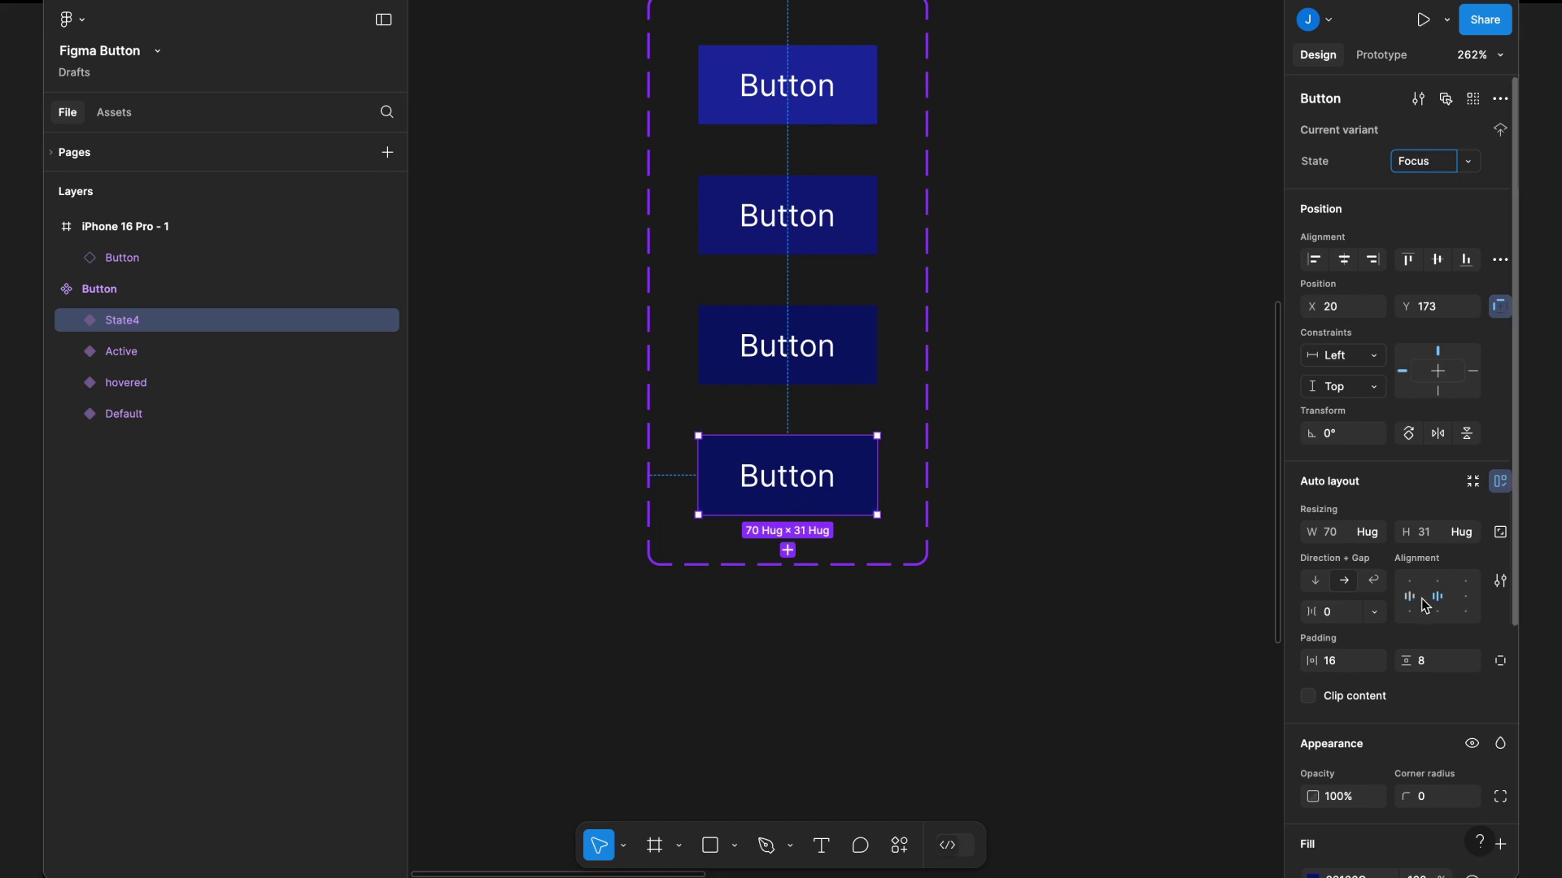
# Confirm the Focus state name and give that variant a thick black outline.
pyautogui.press('Return')
pyautogui.scroll(-2, 1482, 569)
pyautogui.scroll(-5, 1482, 569)
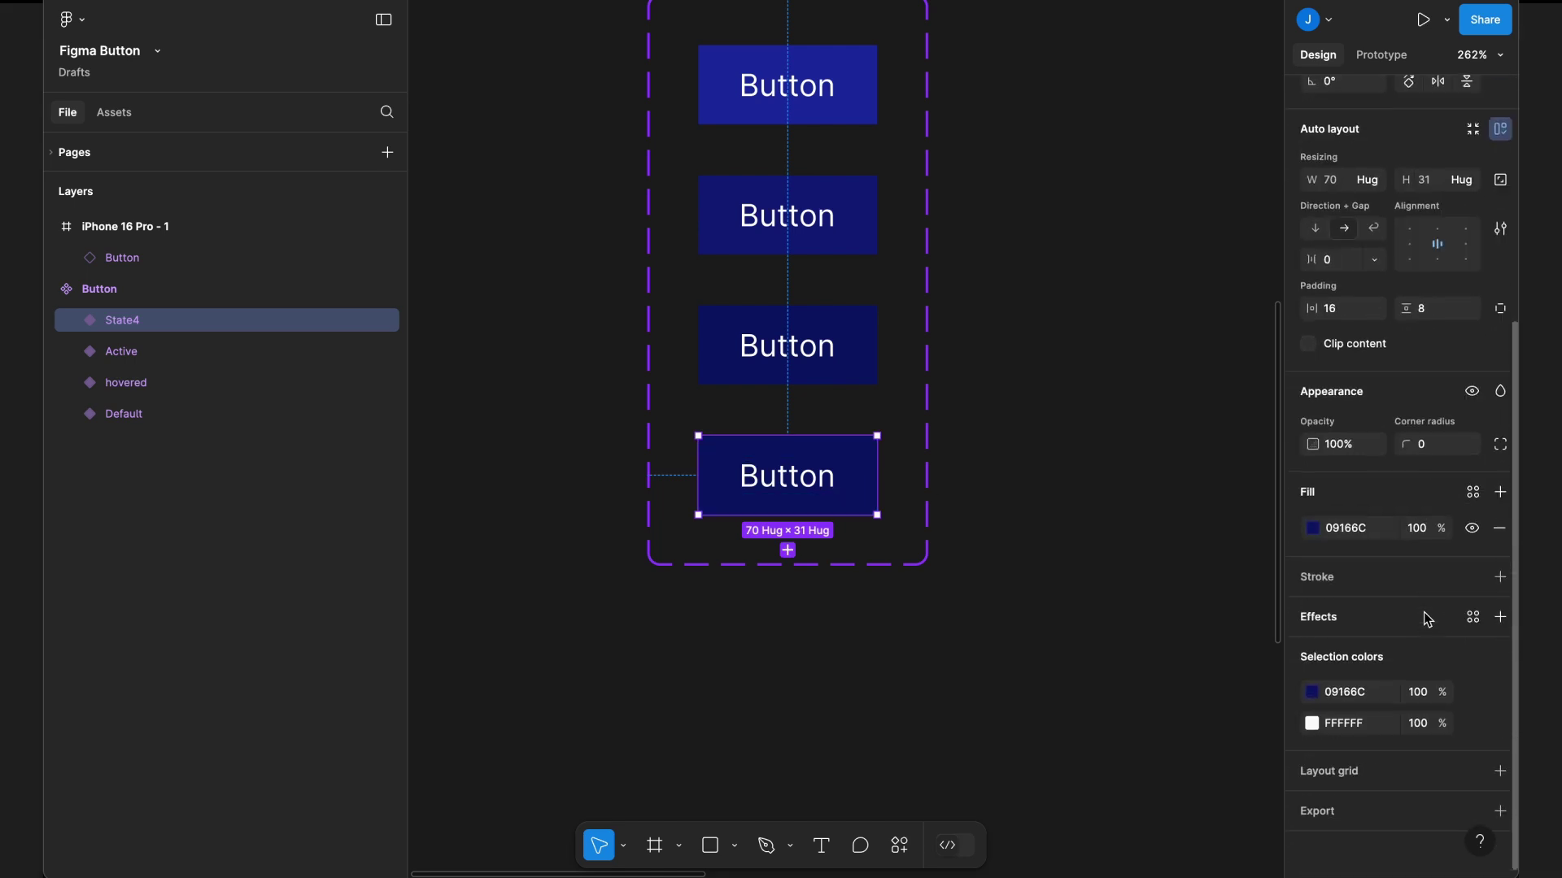
pyautogui.click(1500, 577)
pyautogui.click(1429, 664)
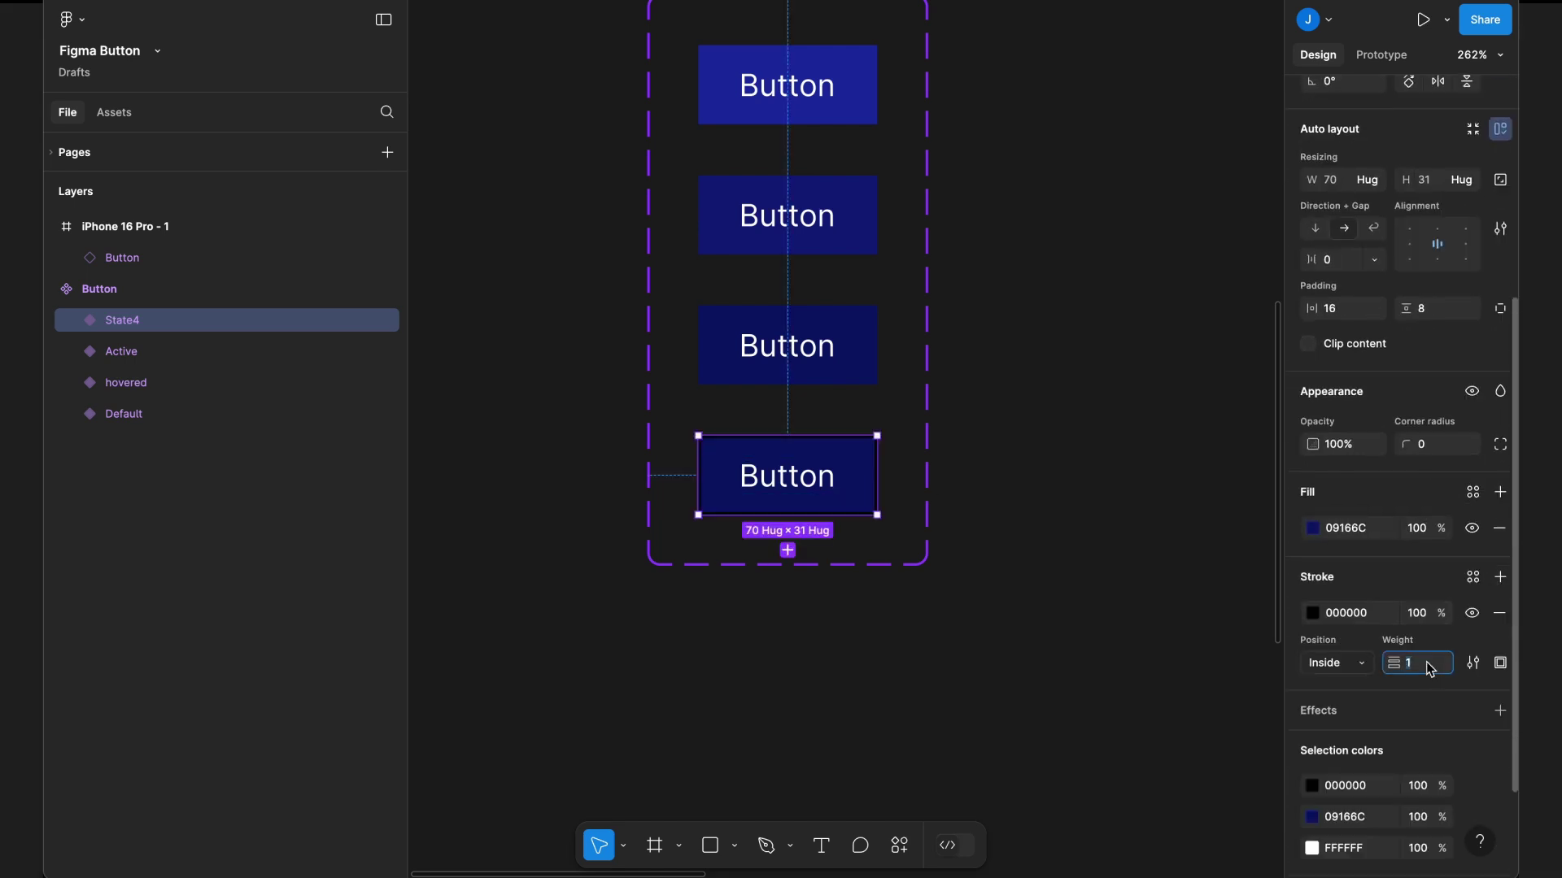
# Add a new variant below Active with the state name Disabled.
pyautogui.click(843, 379)
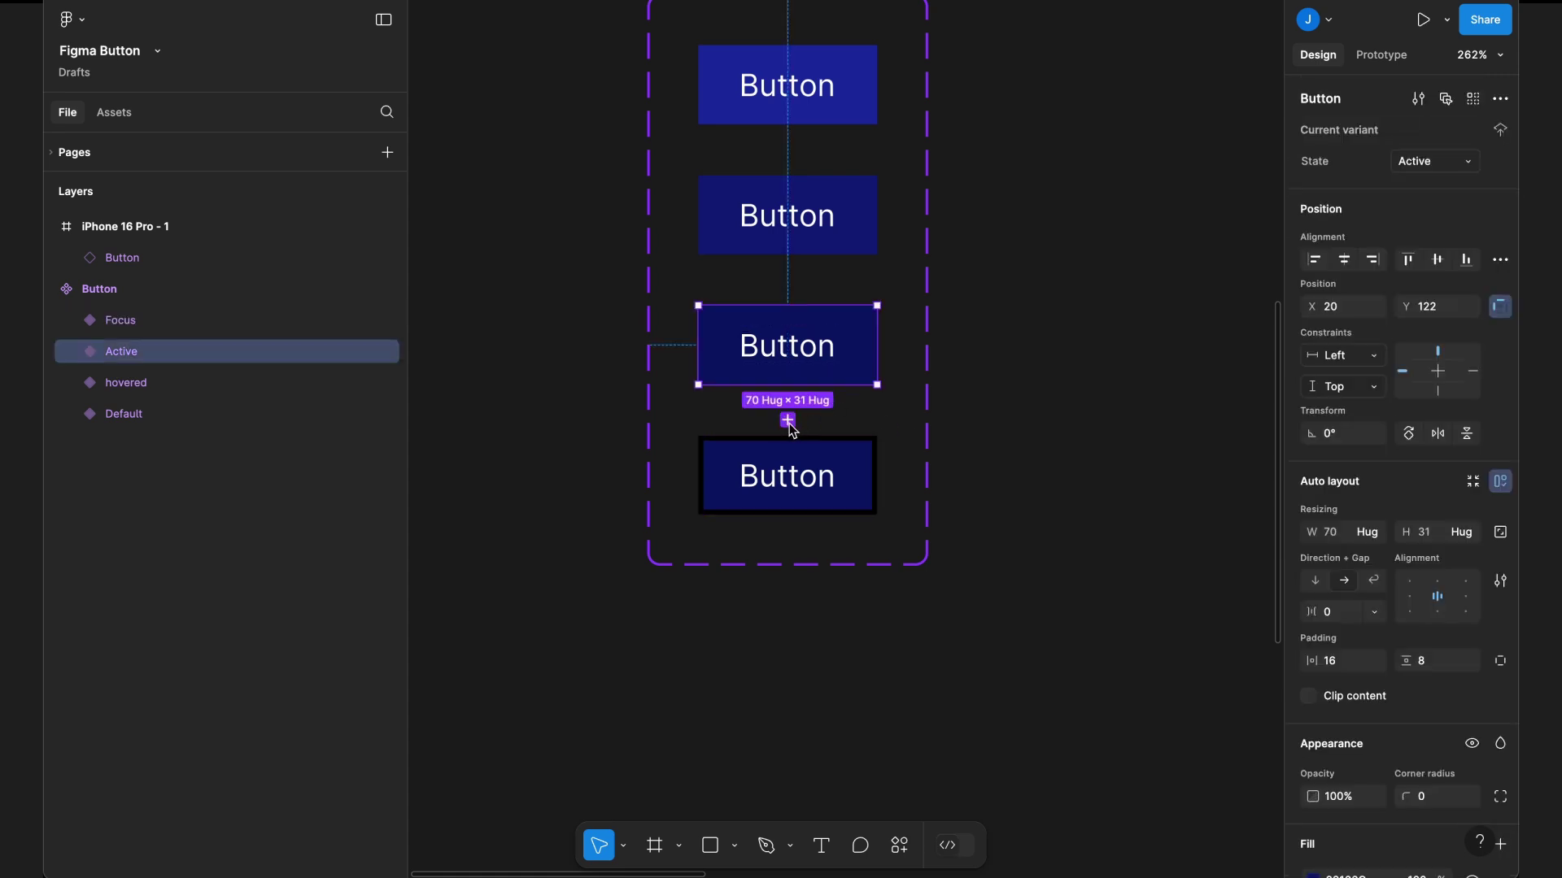
pyautogui.click(787, 420)
pyautogui.click(1423, 161)
pyautogui.write('D')
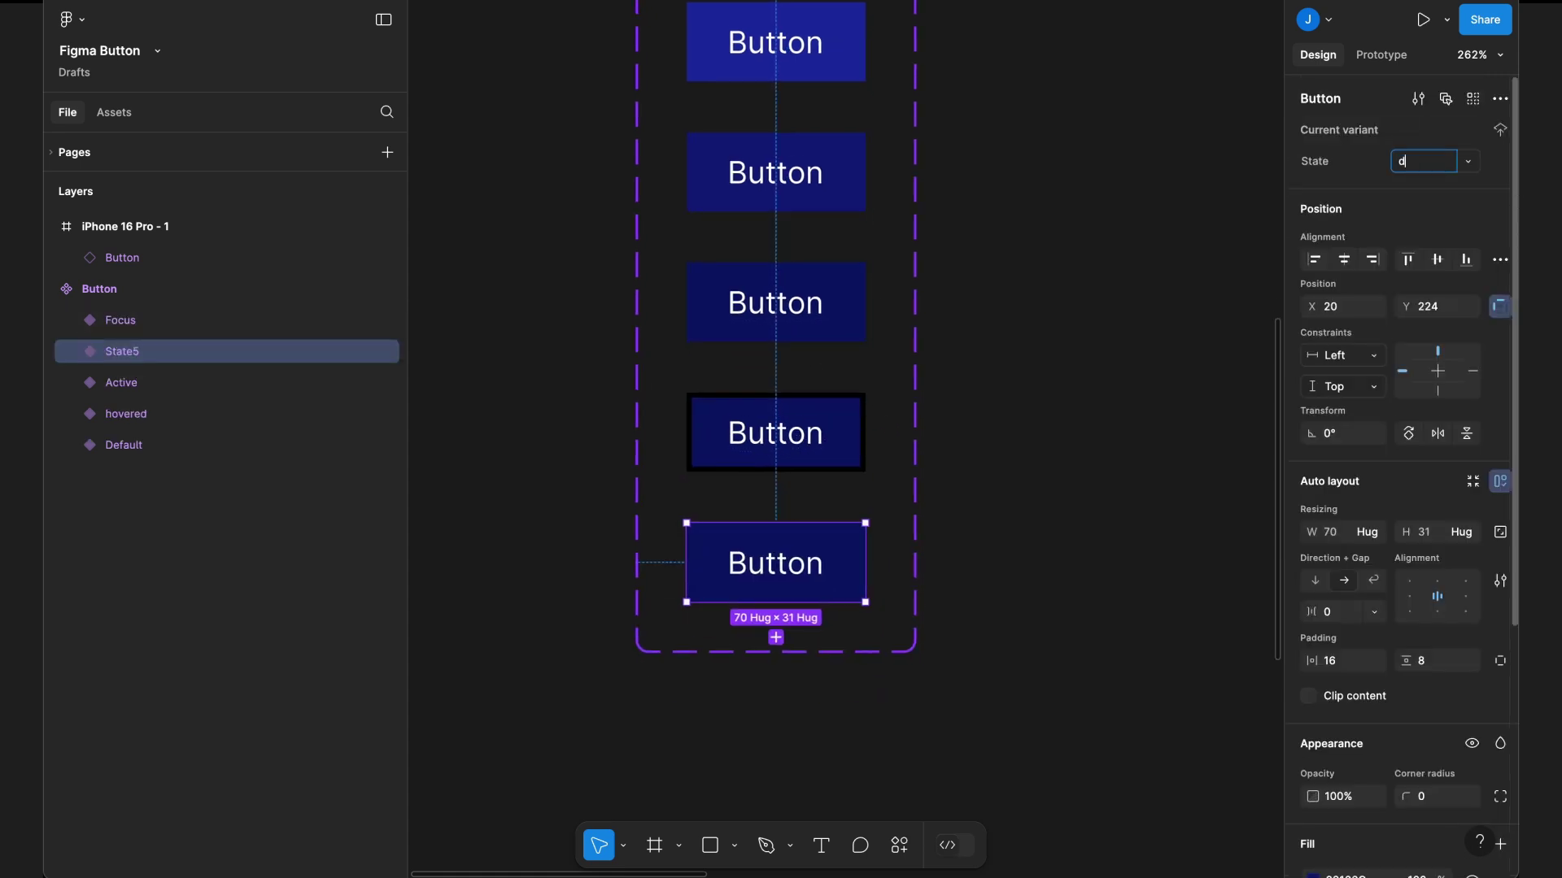
pyautogui.write('isabled')
pyautogui.press('Return')
# Give the disabled variant a pale C9CEEE fill and dark navy 191E3F label text.
pyautogui.scroll(-5, 1449, 543)
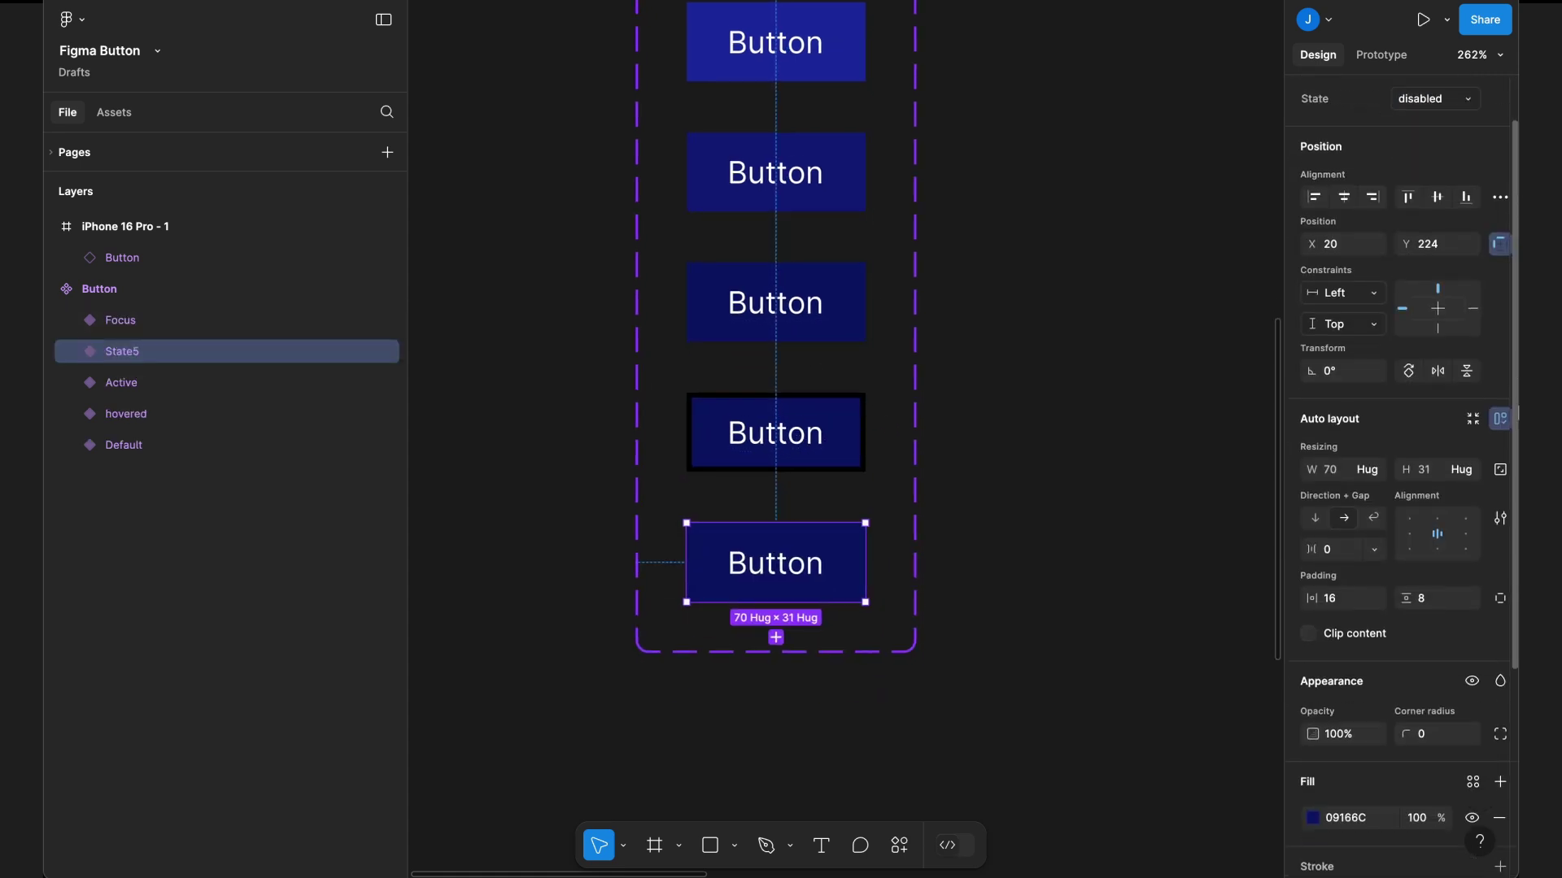
pyautogui.click(1315, 637)
pyautogui.moveTo(1116, 470); pyautogui.dragTo(1097, 417)
pyautogui.click(776, 563)
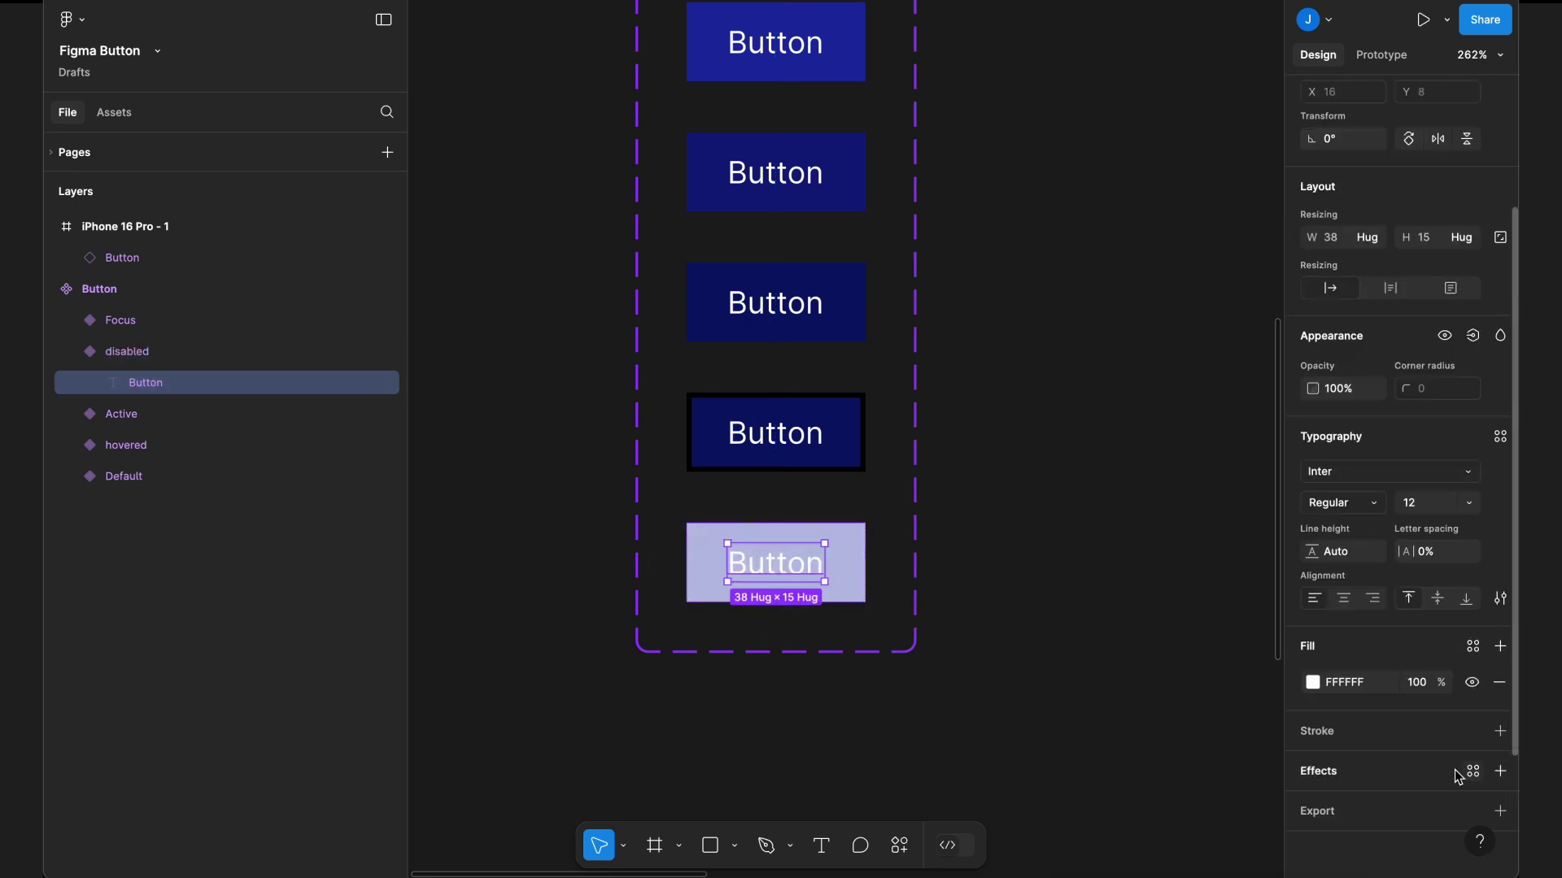
pyautogui.click(1312, 683)
pyautogui.click(1172, 709)
pyautogui.click(1123, 784)
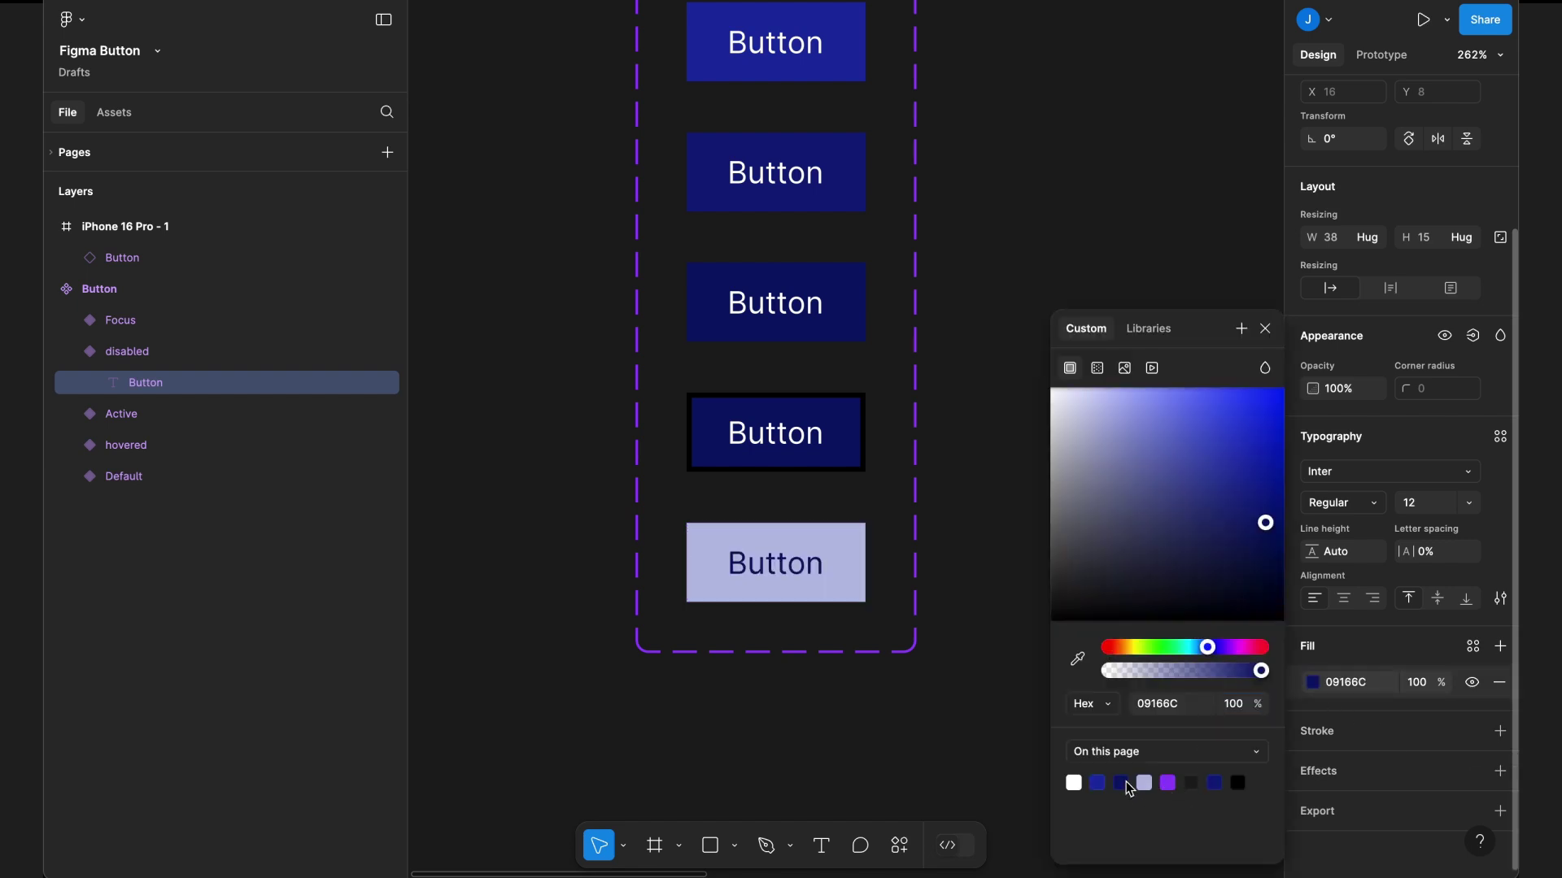
pyautogui.moveTo(1158, 558); pyautogui.dragTo(1187, 560)
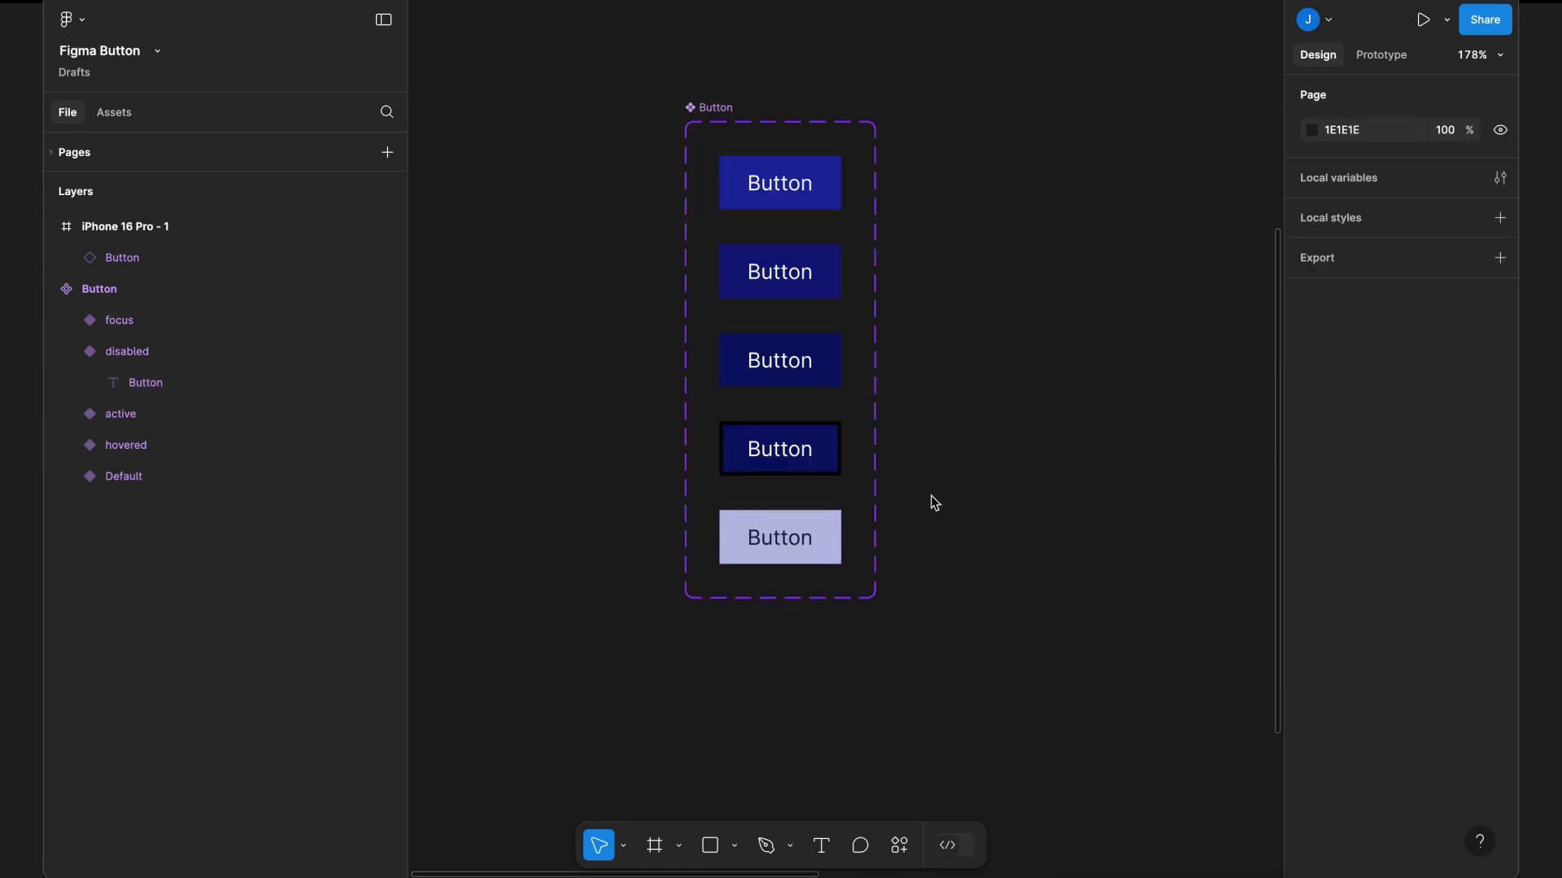
# Select the Button instance on the iPhone frame and switch it to hovered.
pyautogui.hotkey('shift', '1')
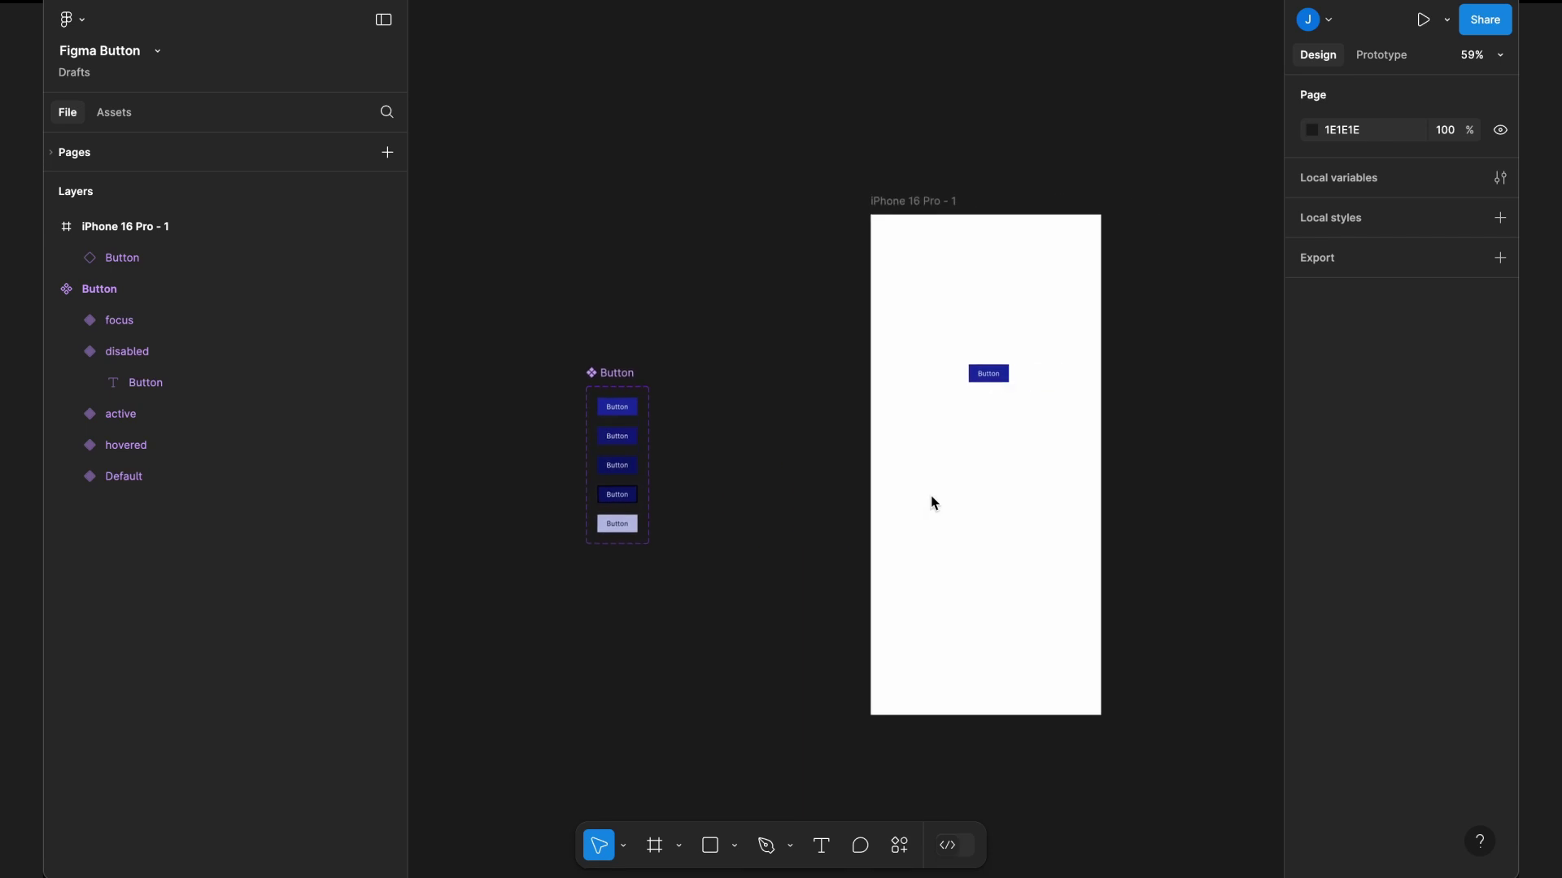
pyautogui.scroll(3, 972, 390)
pyautogui.scroll(5, 973, 388)
pyautogui.click(968, 333)
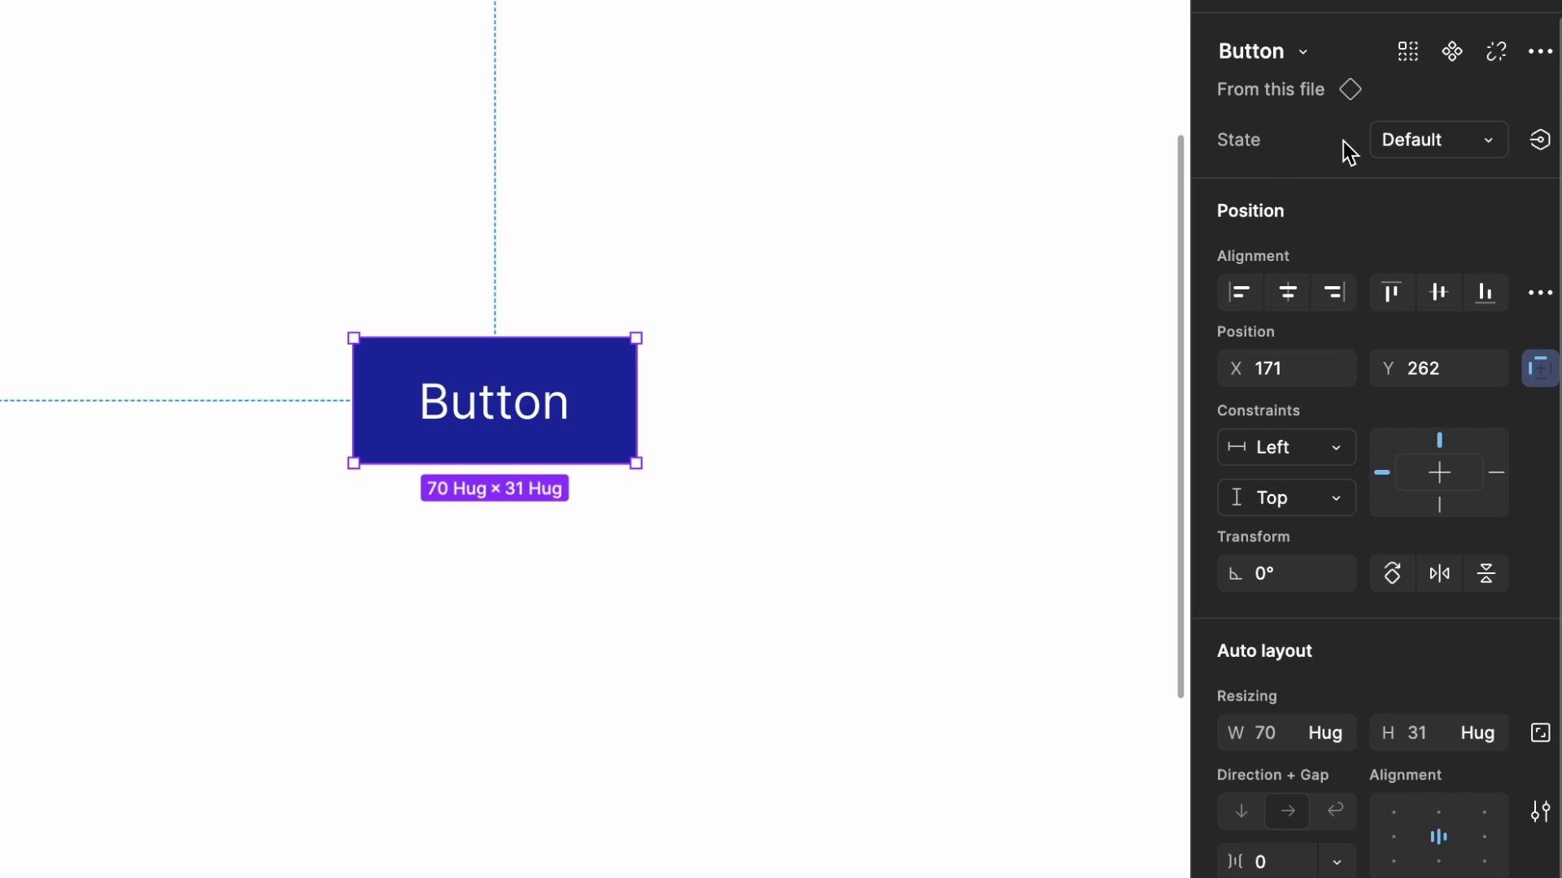
pyautogui.click(1402, 145)
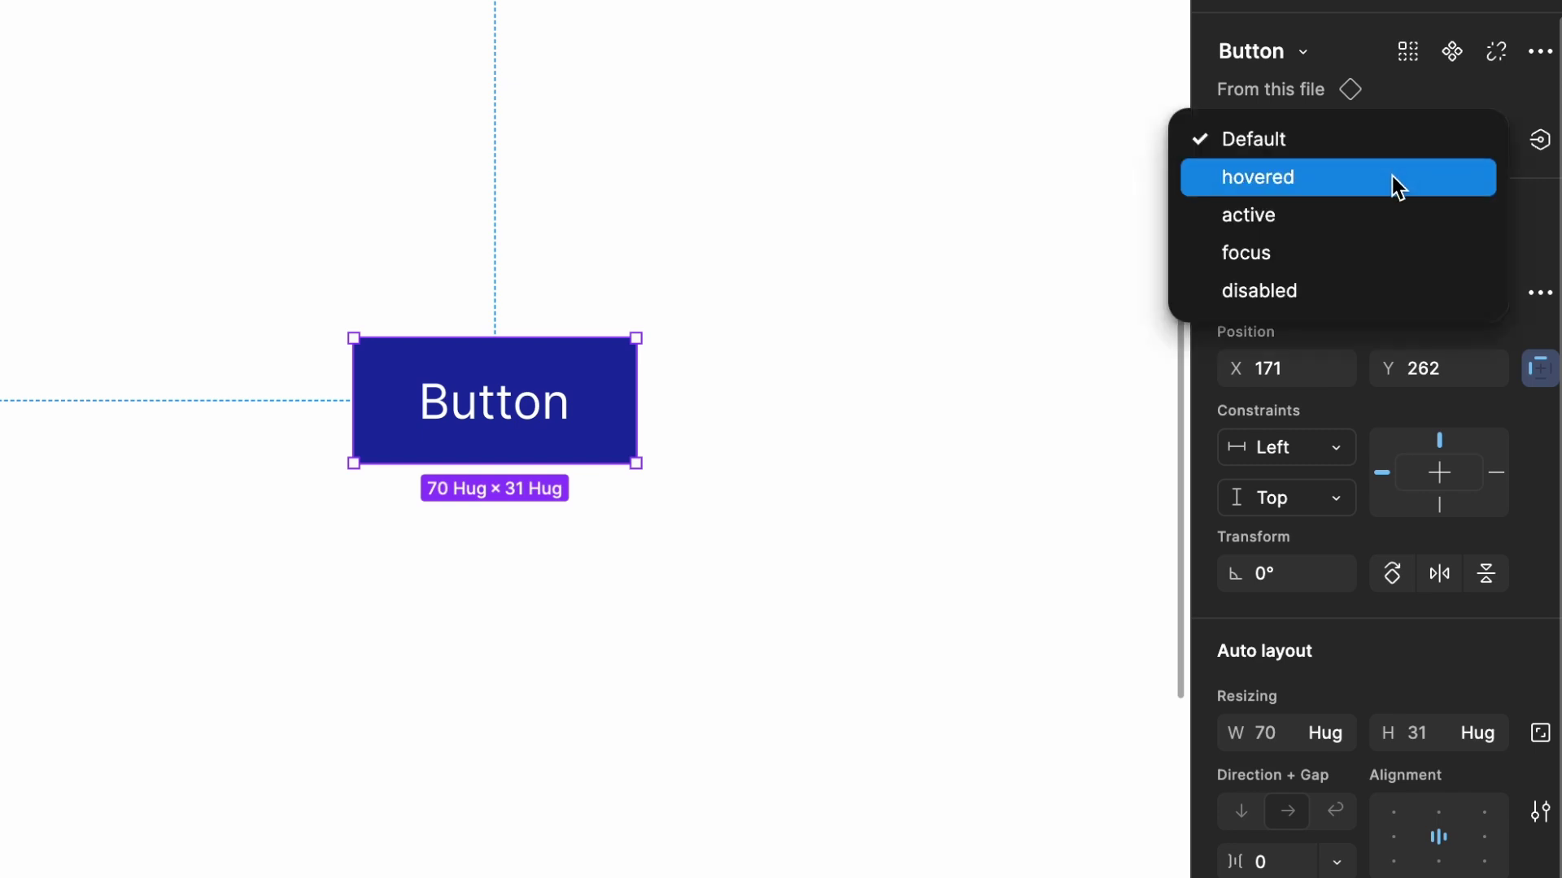
pyautogui.click(1397, 184)
# Switch the instance to active, then focus, and leave it on disabled.
pyautogui.click(1419, 153)
pyautogui.click(1414, 184)
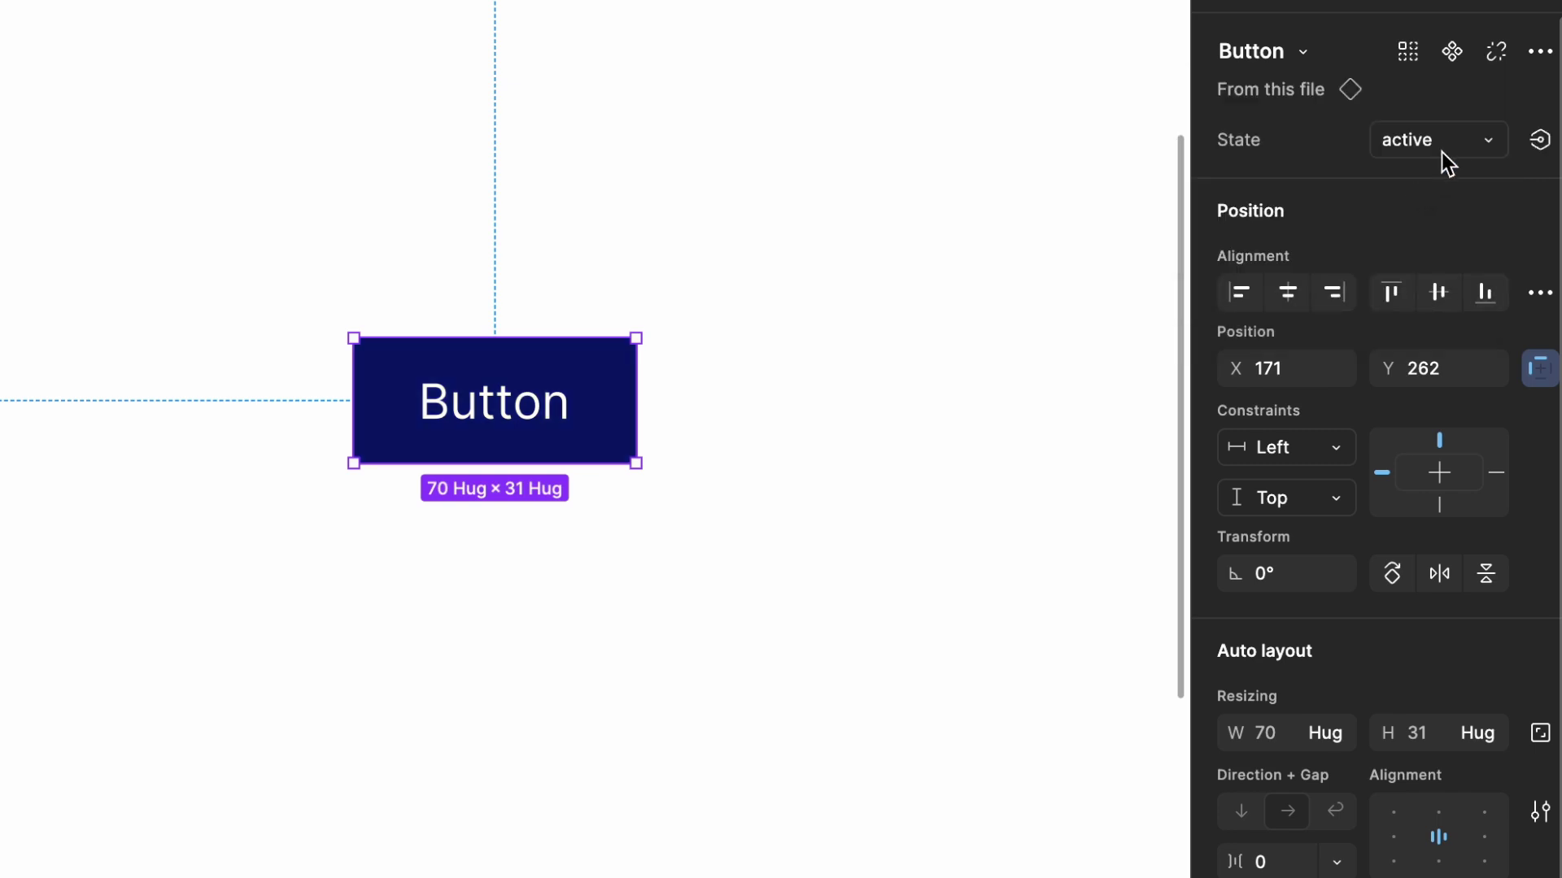
pyautogui.click(1441, 153)
pyautogui.click(1432, 184)
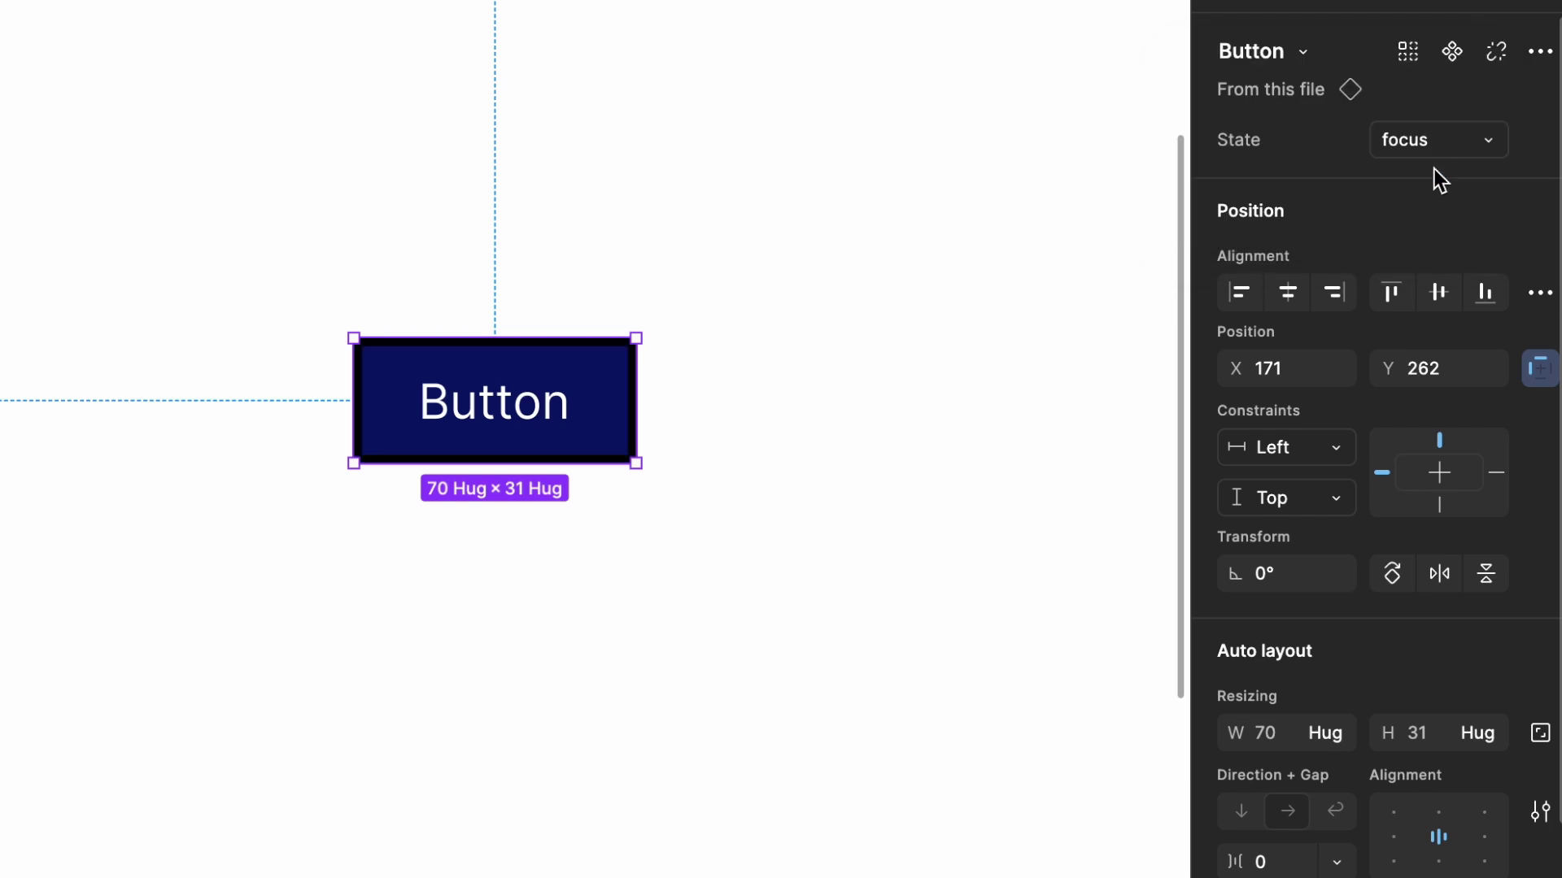
pyautogui.click(1436, 155)
pyautogui.click(1429, 178)
pyautogui.click(1442, 148)
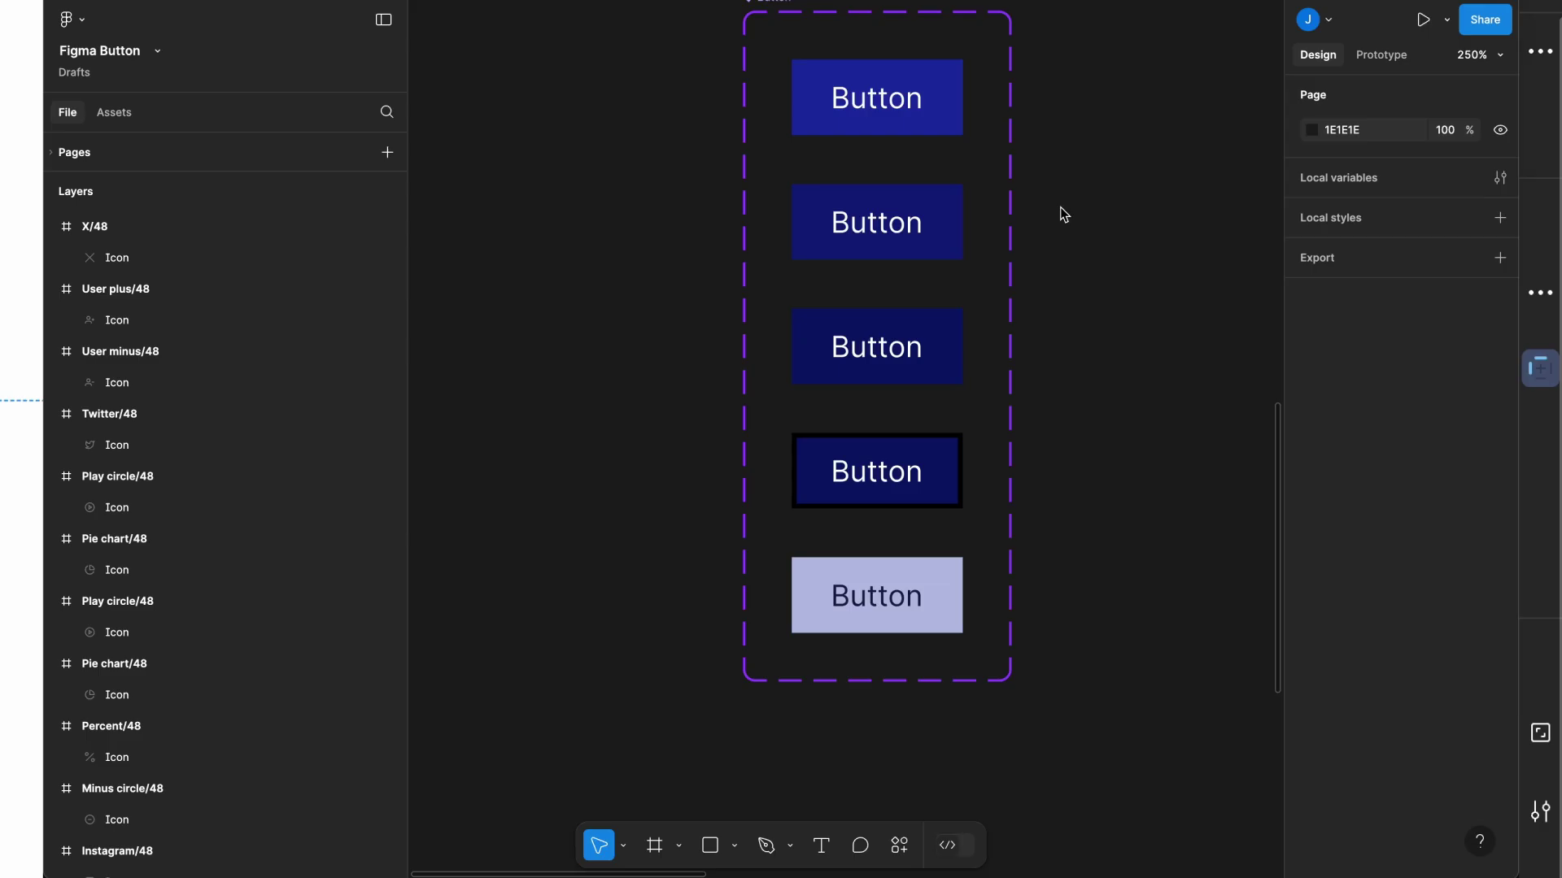
pyautogui.hotkey('shift', '1')
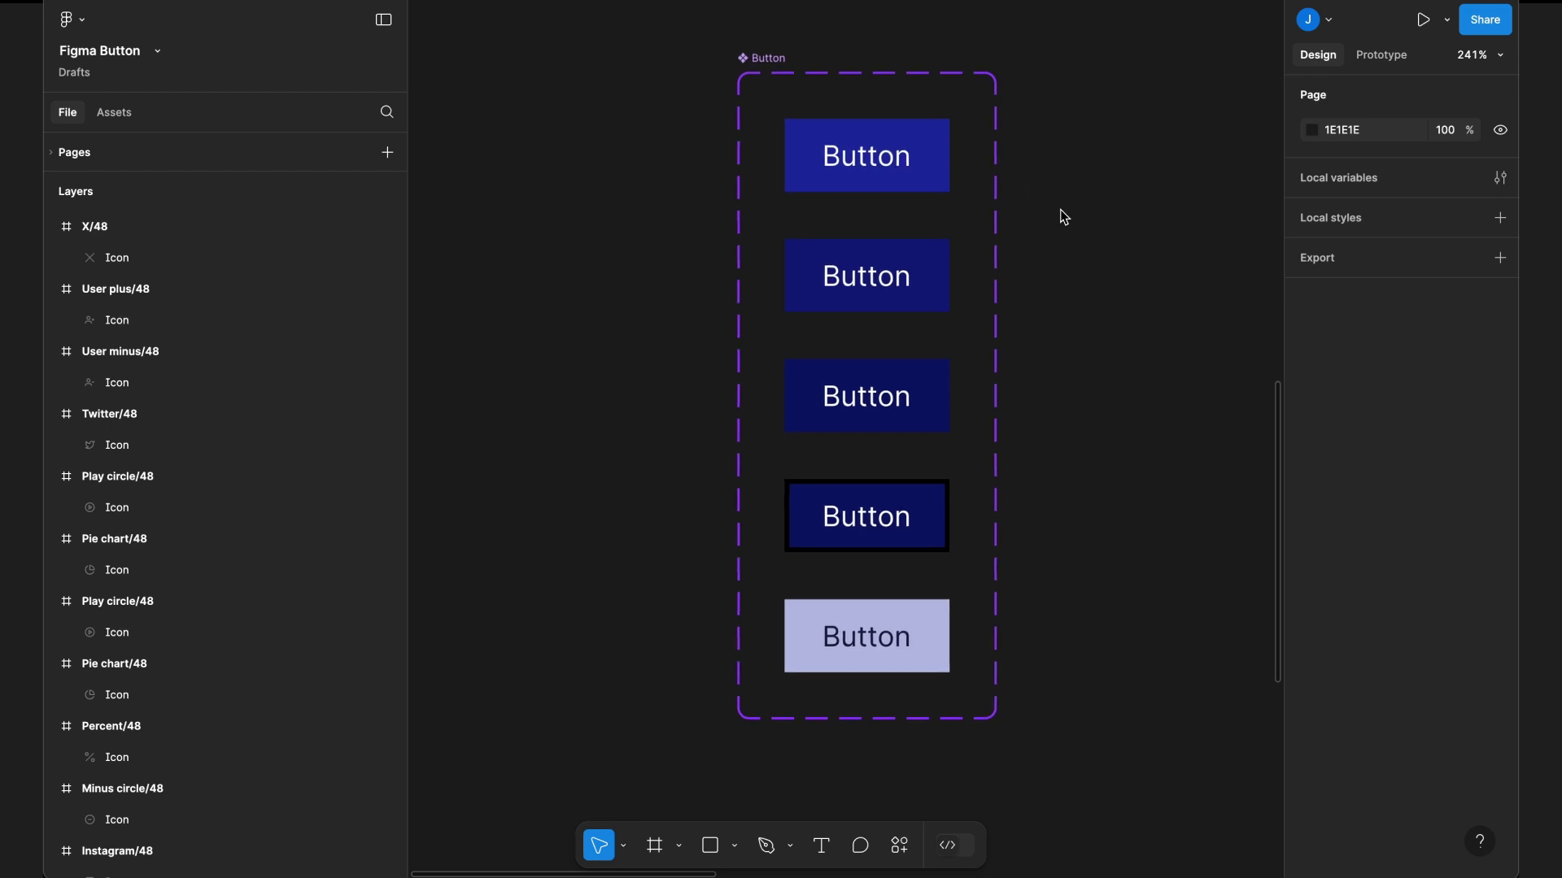
# Paste the Play circle/48 icon beside the Default variant's label.
pyautogui.scroll(-5, 1063, 216)
pyautogui.scroll(5, 1063, 215)
pyautogui.hotkey('shift', '1')
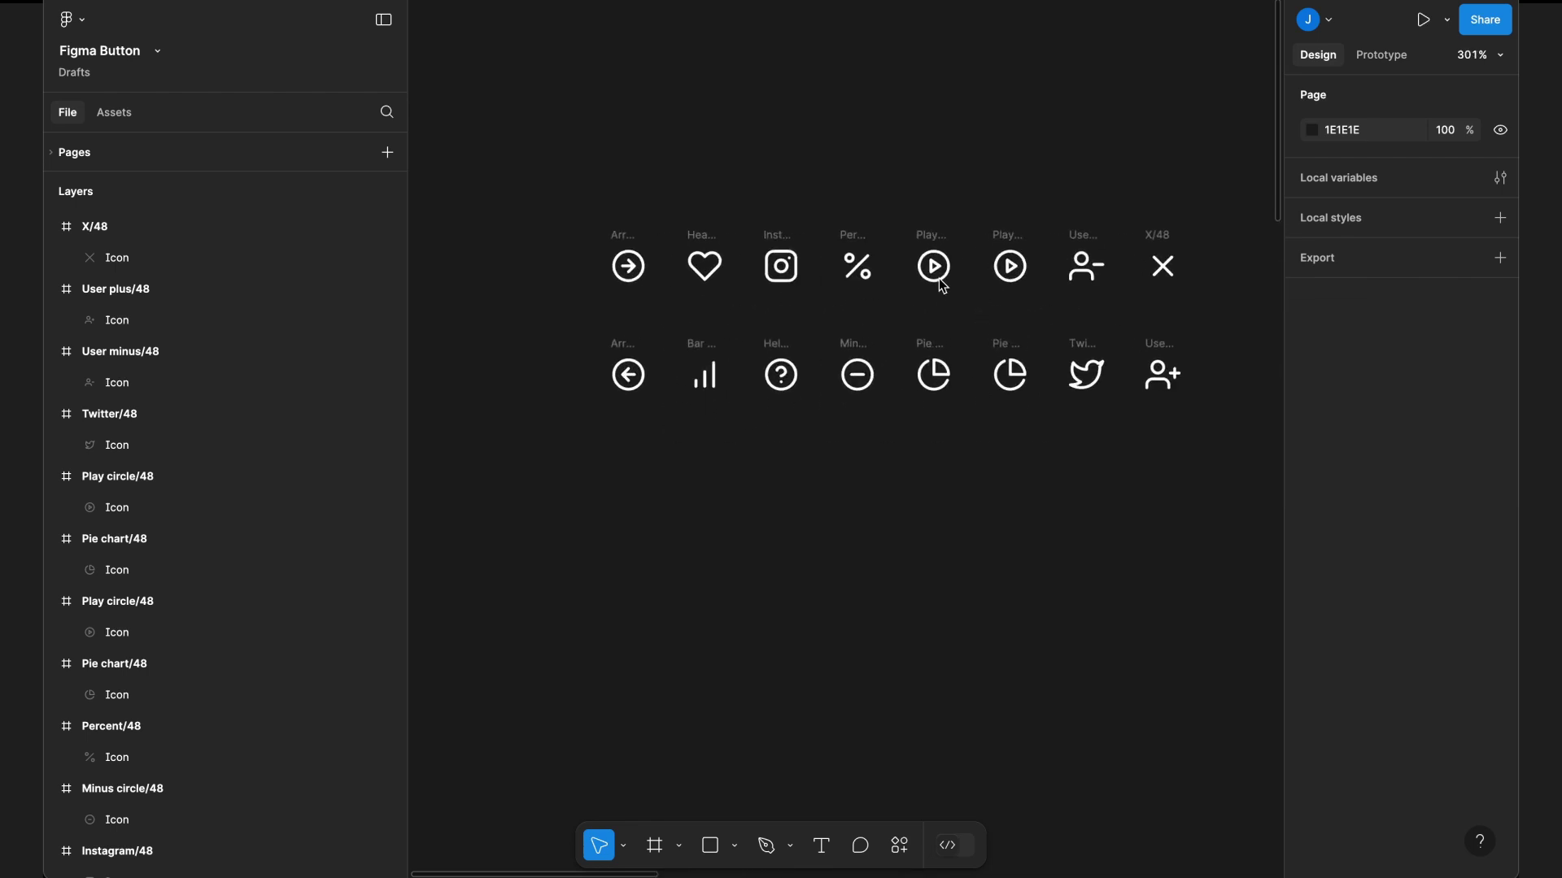
pyautogui.click(1008, 237)
pyautogui.scroll(-10, 1007, 236)
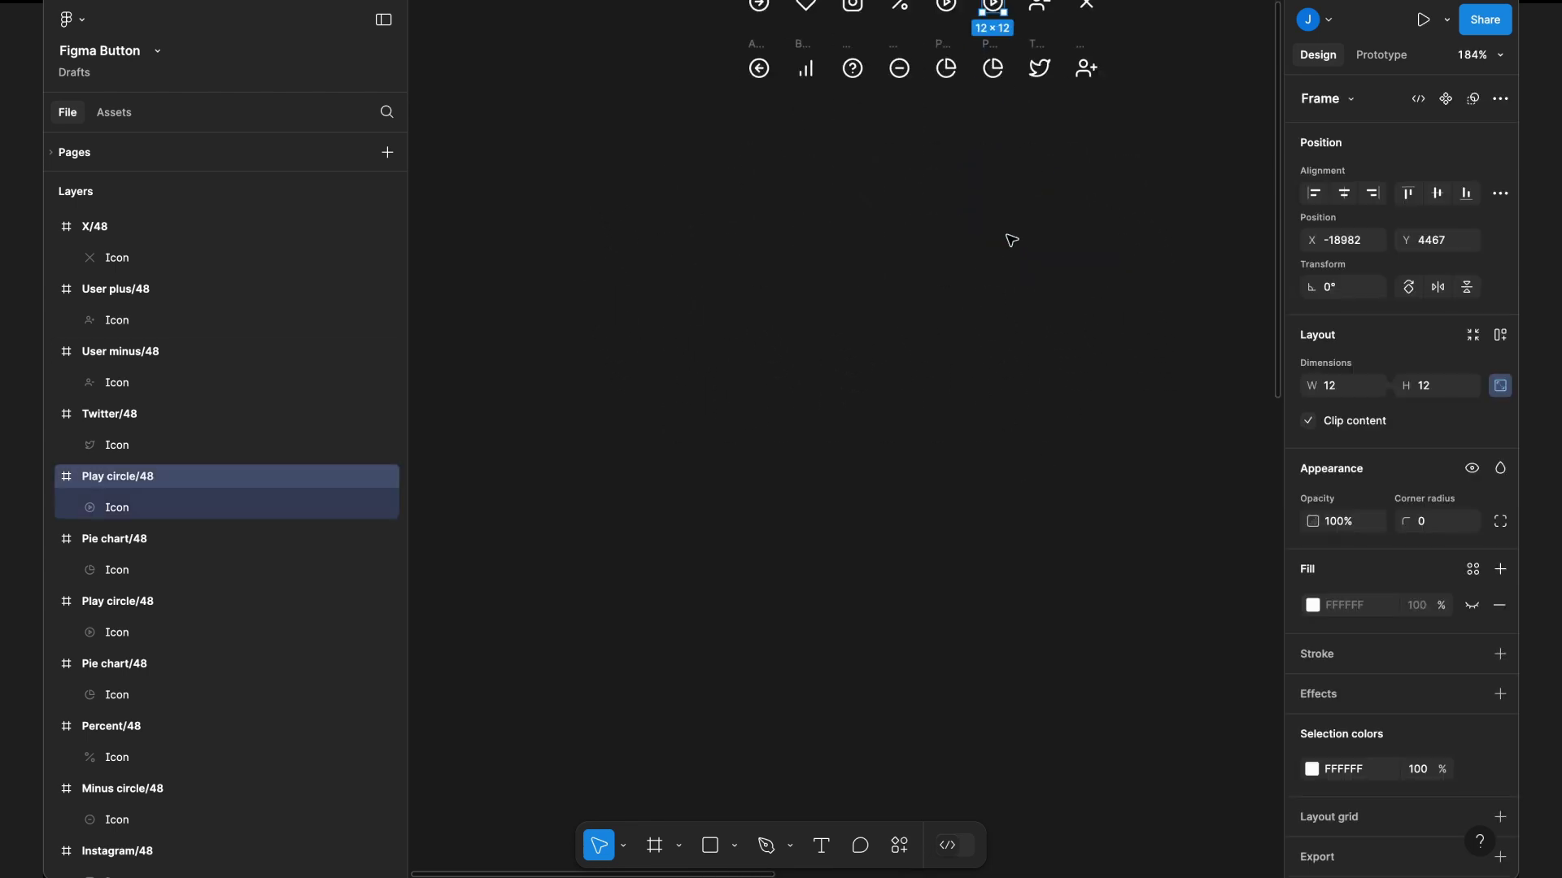
pyautogui.scroll(-3, 1003, 515)
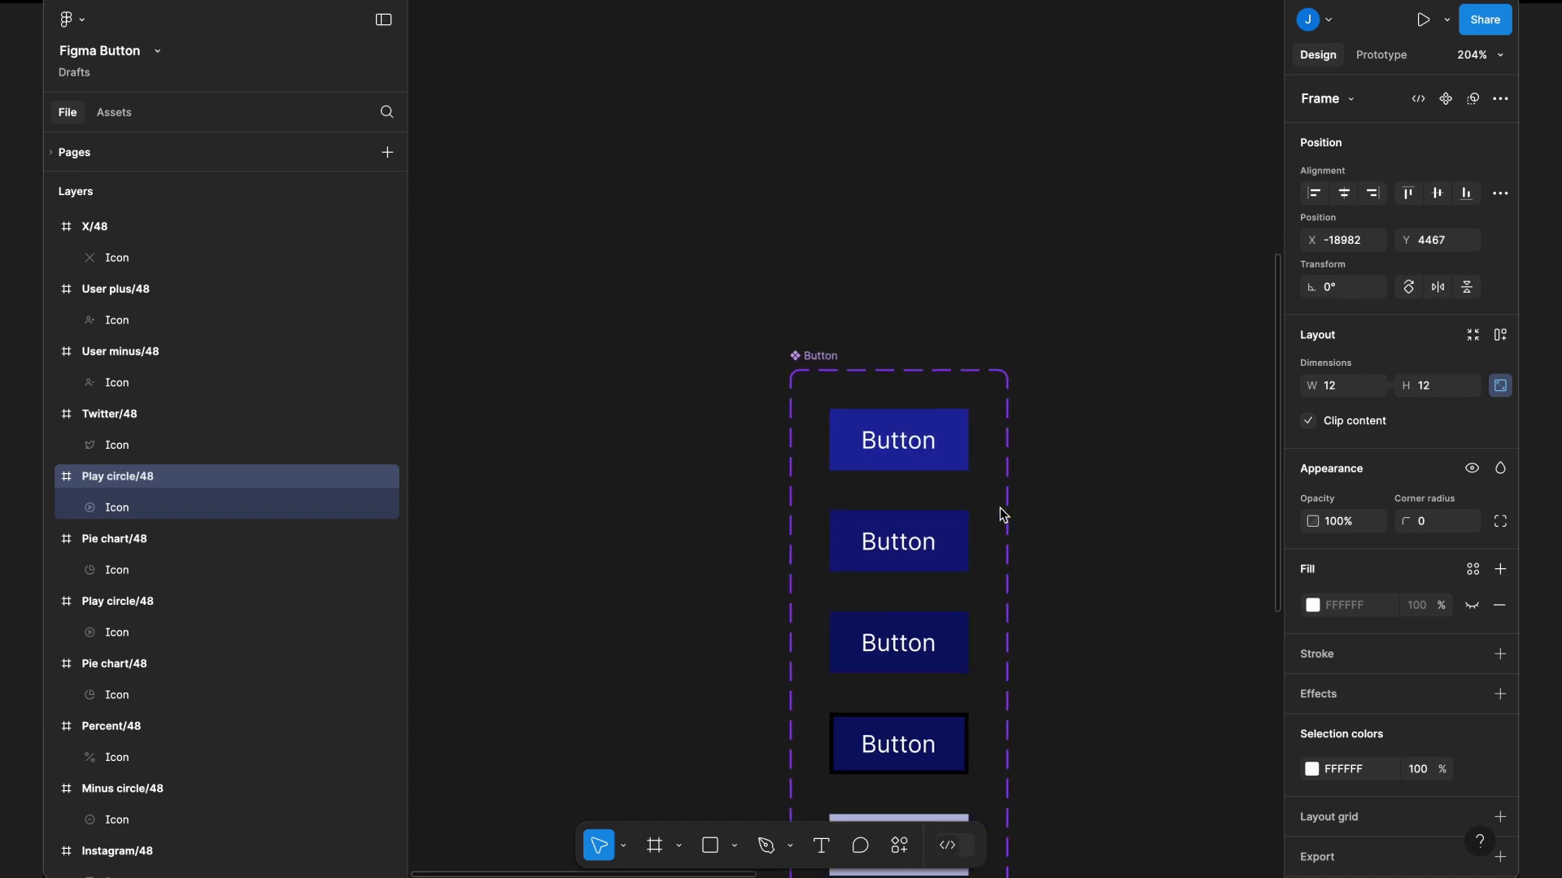
pyautogui.doubleClick(930, 454)
pyautogui.hotkey('ctrl', 'v')
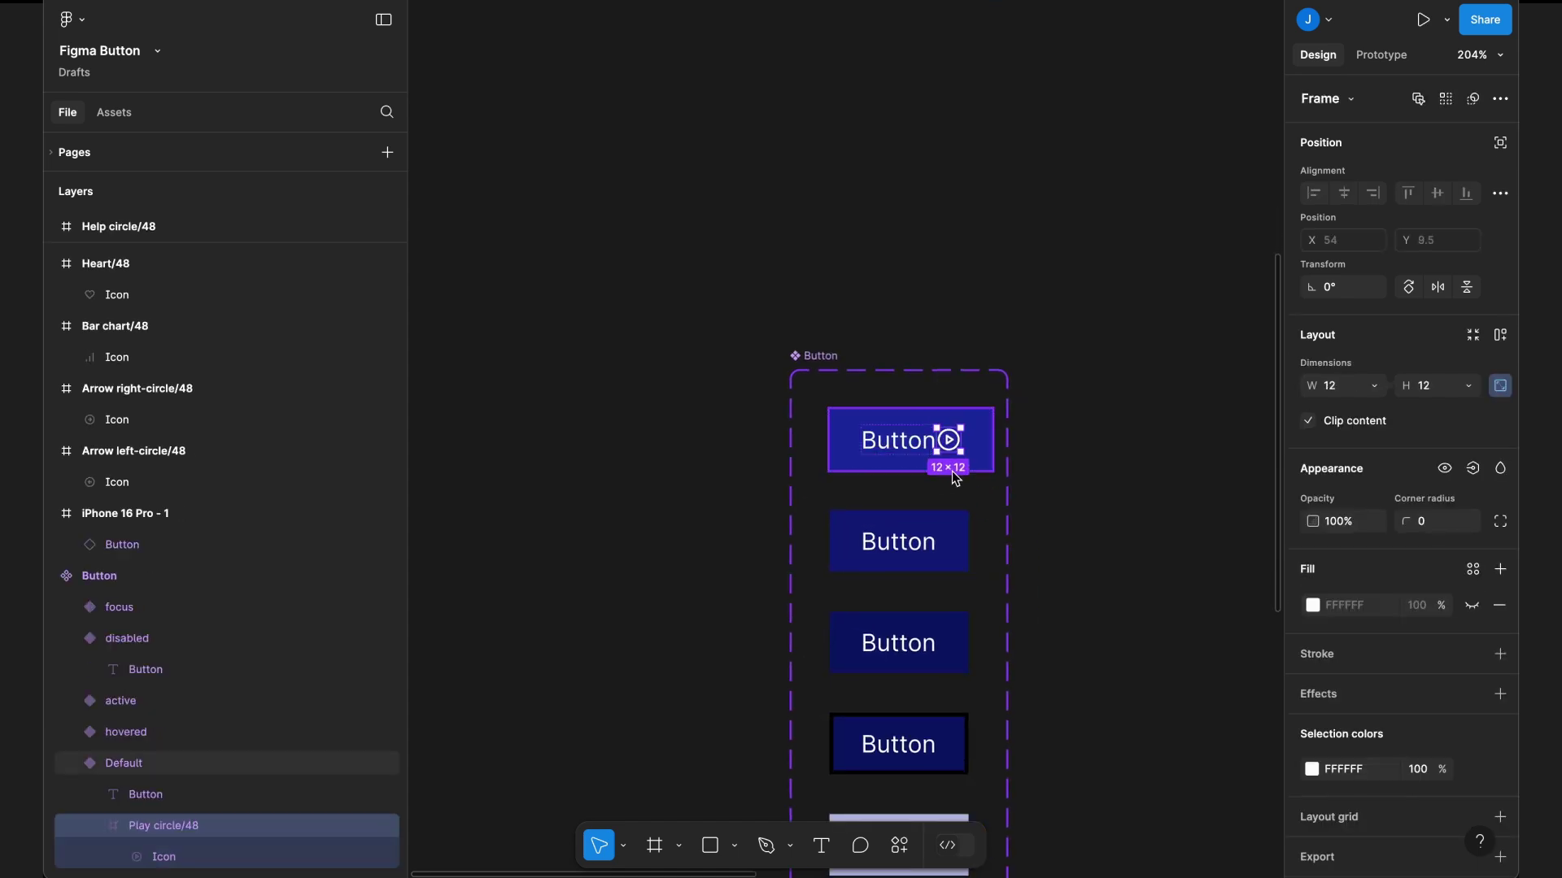
# Set an 8 px auto layout gap between the Default variant's label and icon.
pyautogui.click(959, 500)
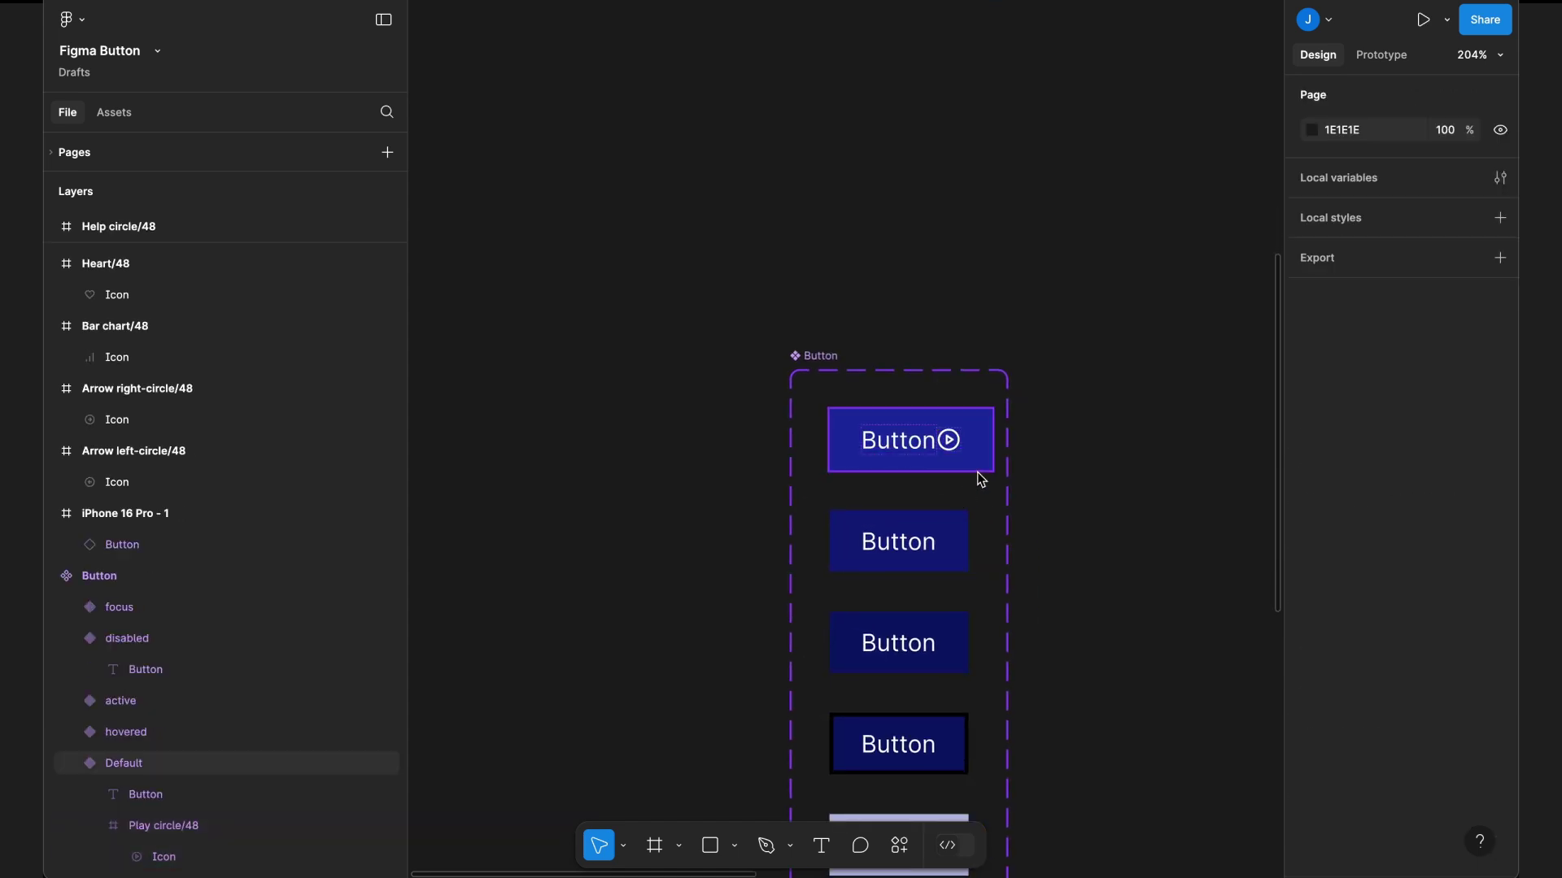
pyautogui.click(982, 480)
pyautogui.click(1348, 616)
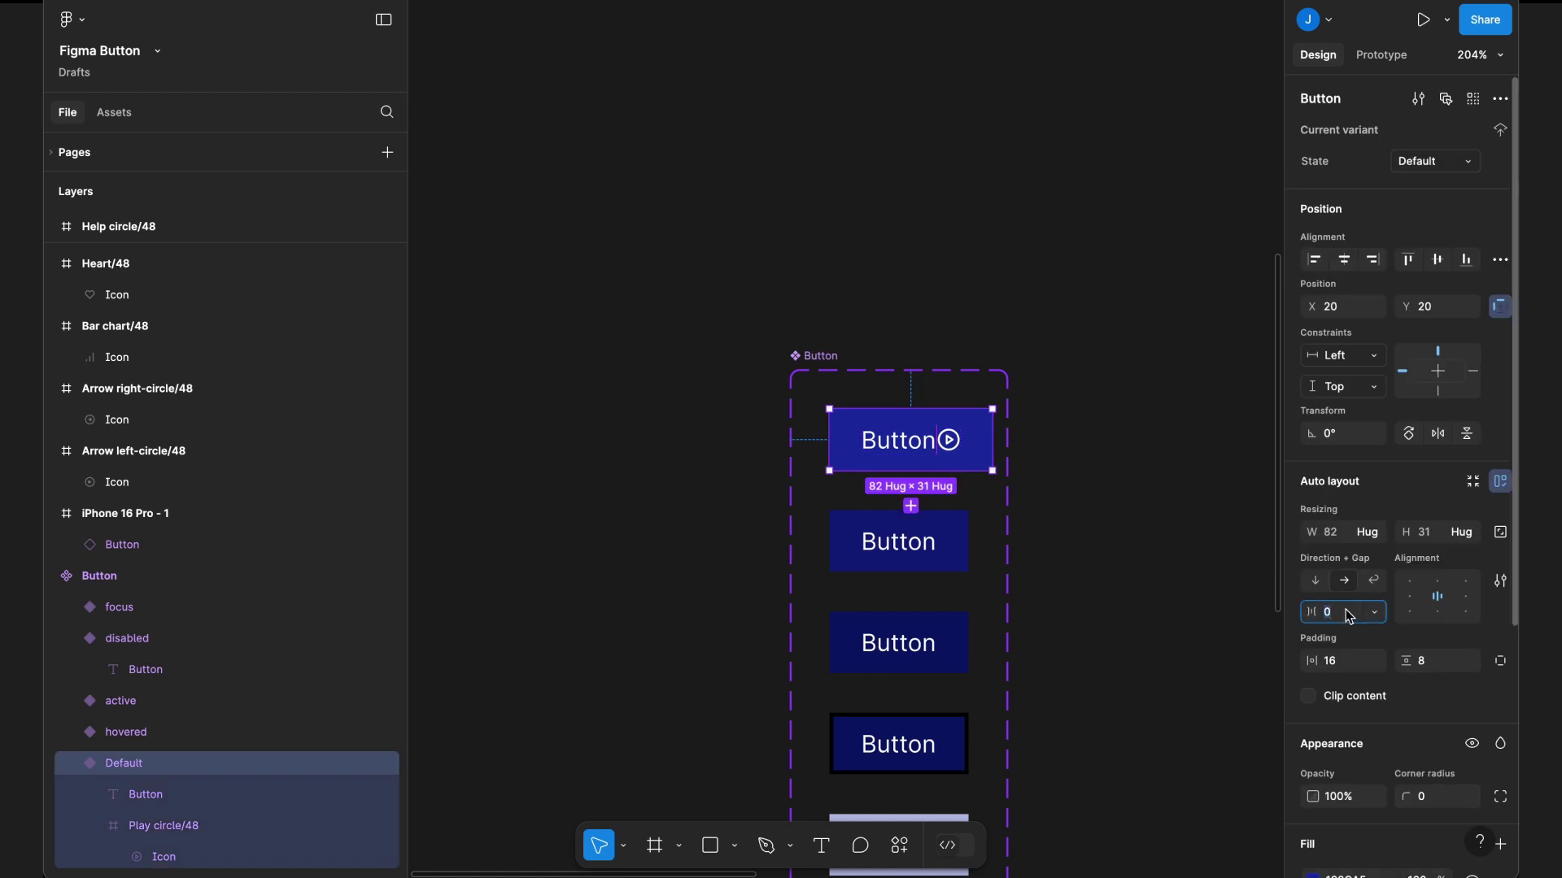
pyautogui.press('Return')
pyautogui.click(1095, 534)
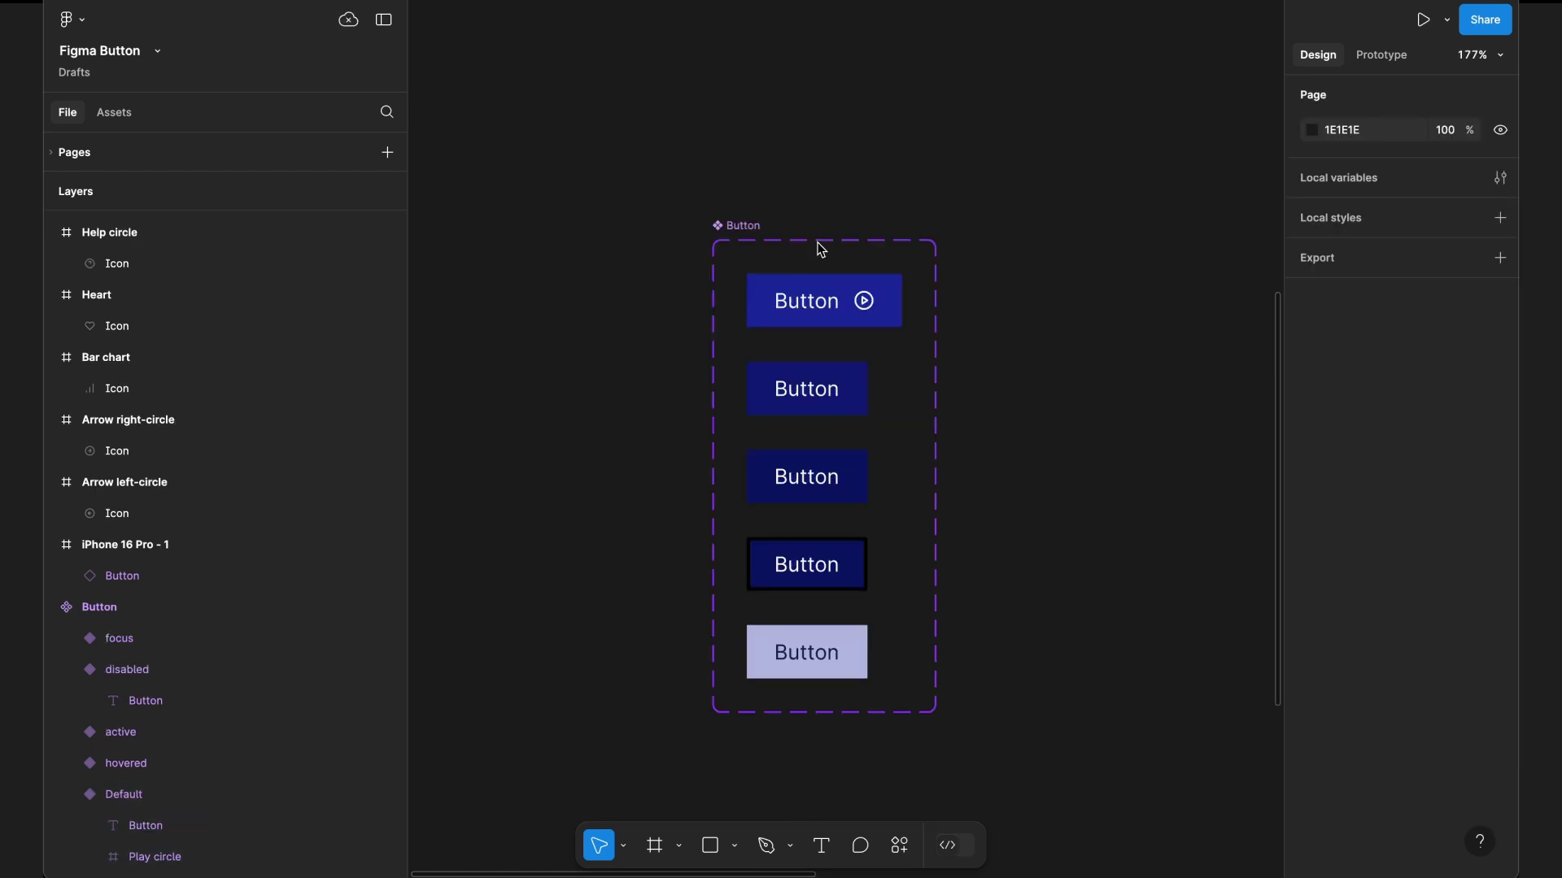
# Check the Button instance on the iPhone 16 Pro frame, then select the Default variant's play icon.
pyautogui.hscroll(2, 821, 250)
pyautogui.scroll(-5, 823, 247)
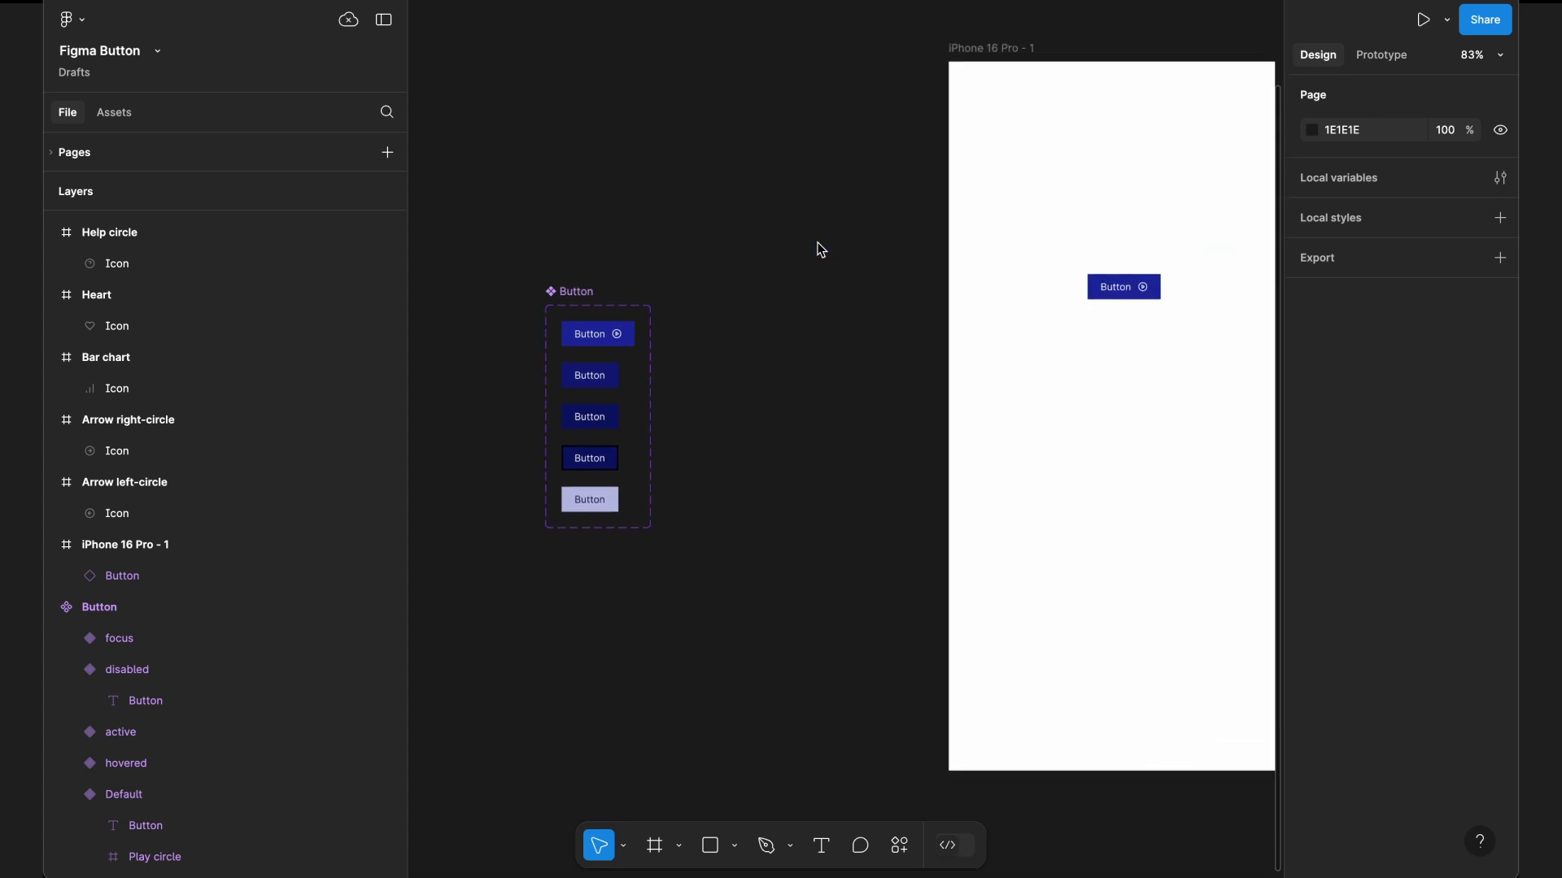
pyautogui.scroll(5, 1143, 348)
pyautogui.hscroll(-2, 935, 340)
pyautogui.click(935, 340)
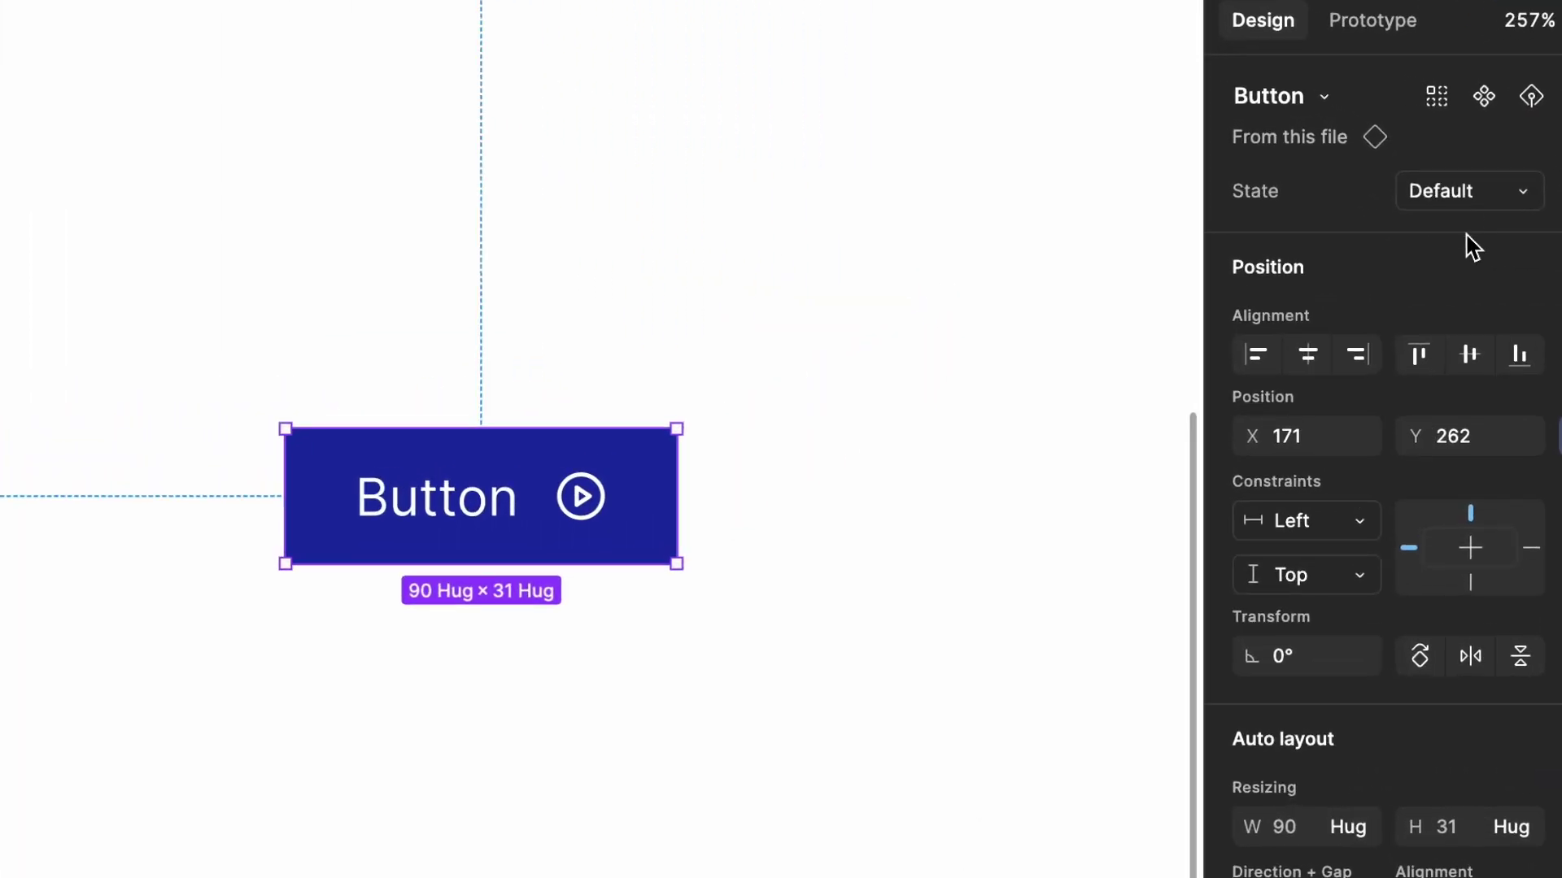
pyautogui.scroll(-3, 972, 336)
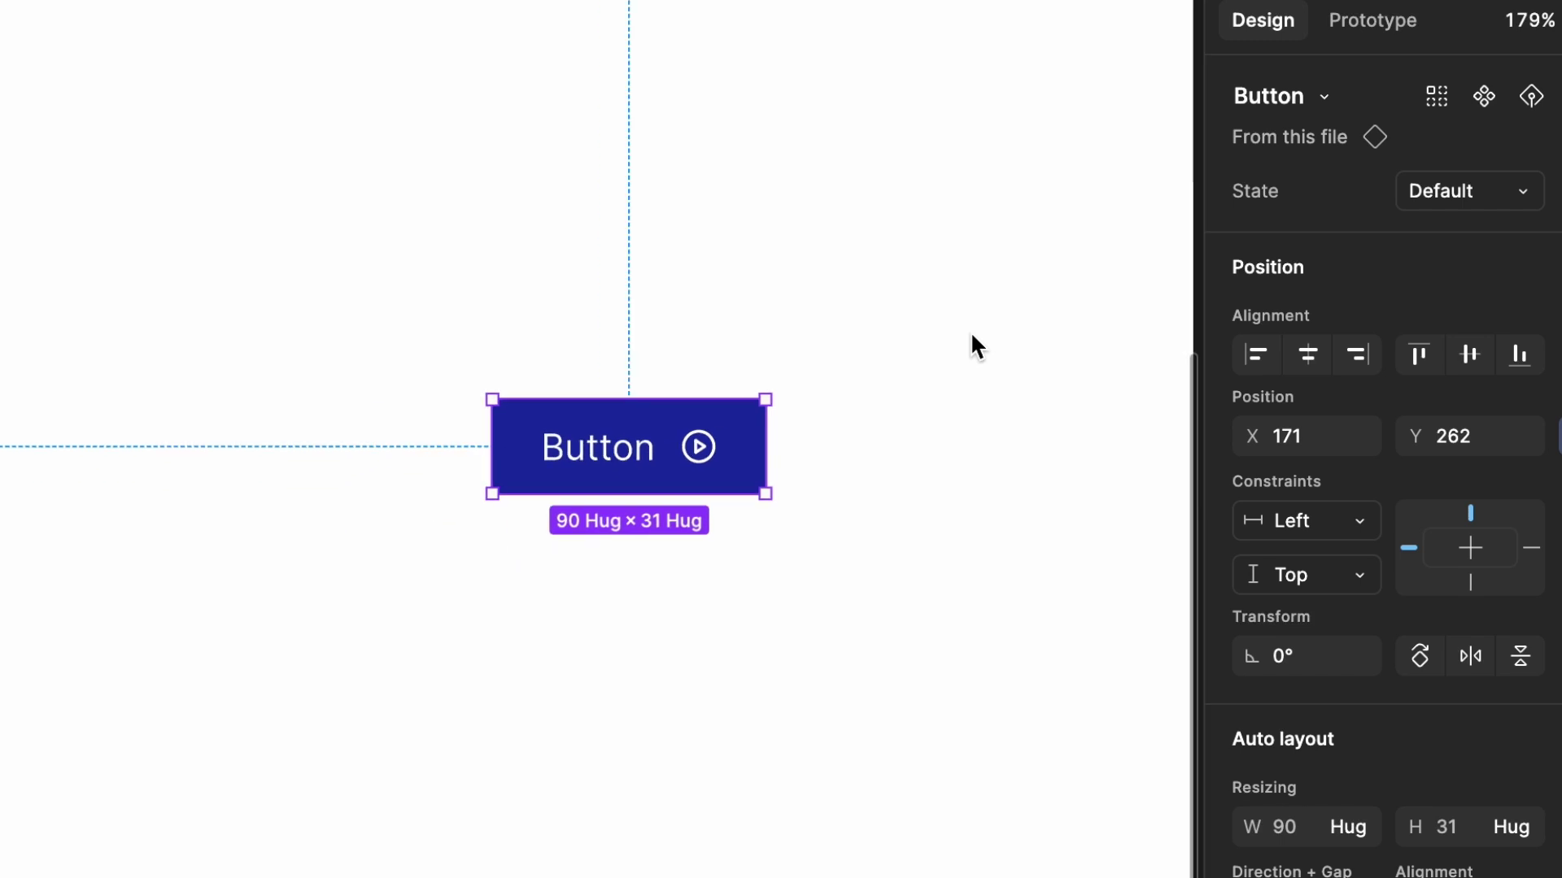
pyautogui.click(971, 336)
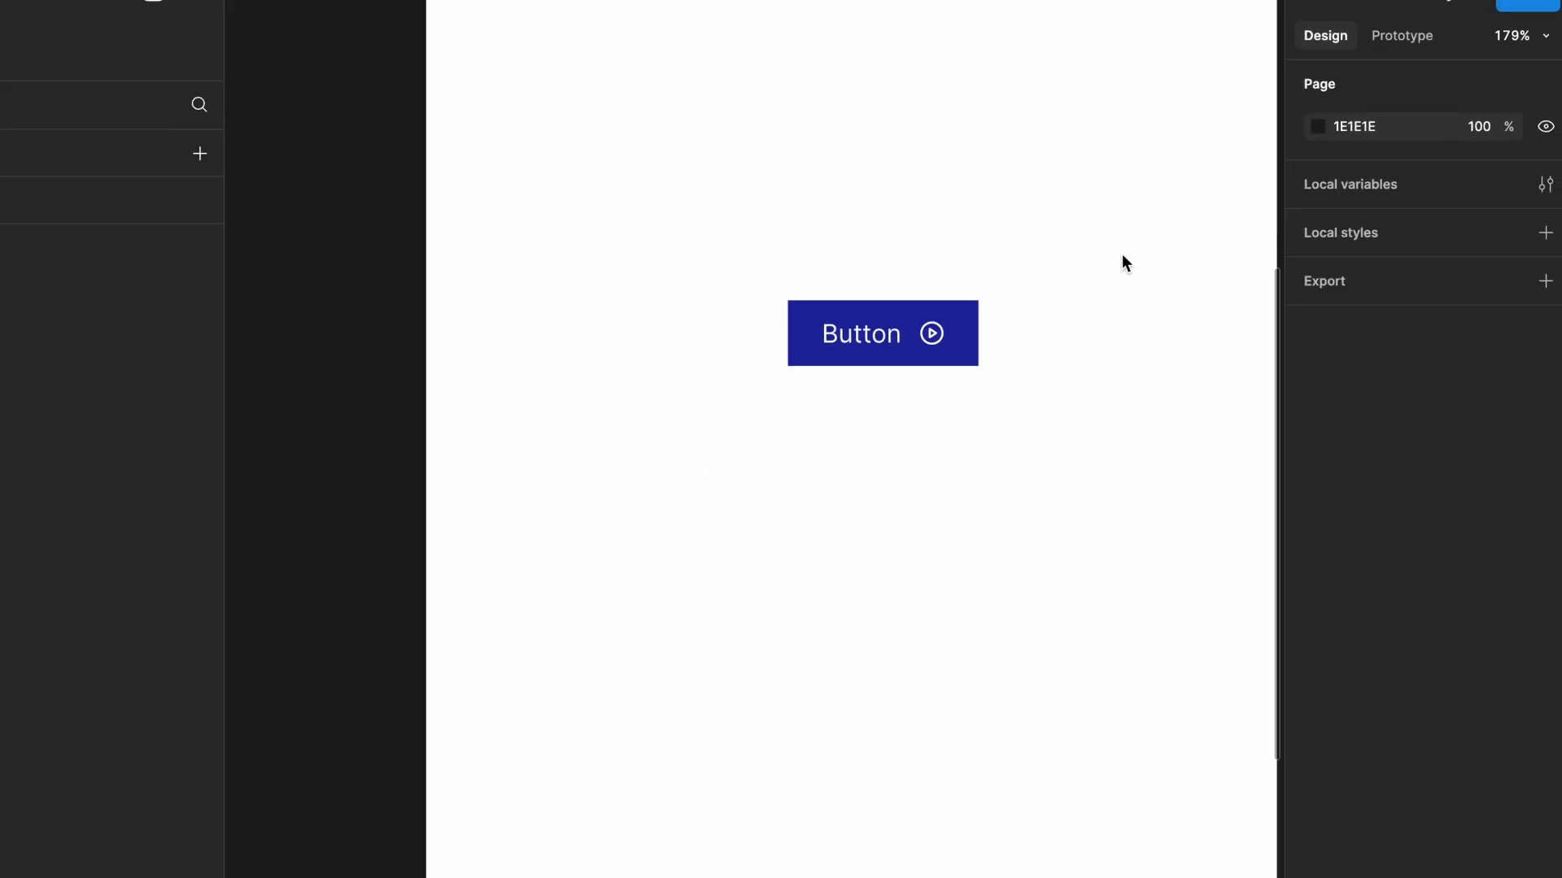
pyautogui.hscroll(-10, 1122, 257)
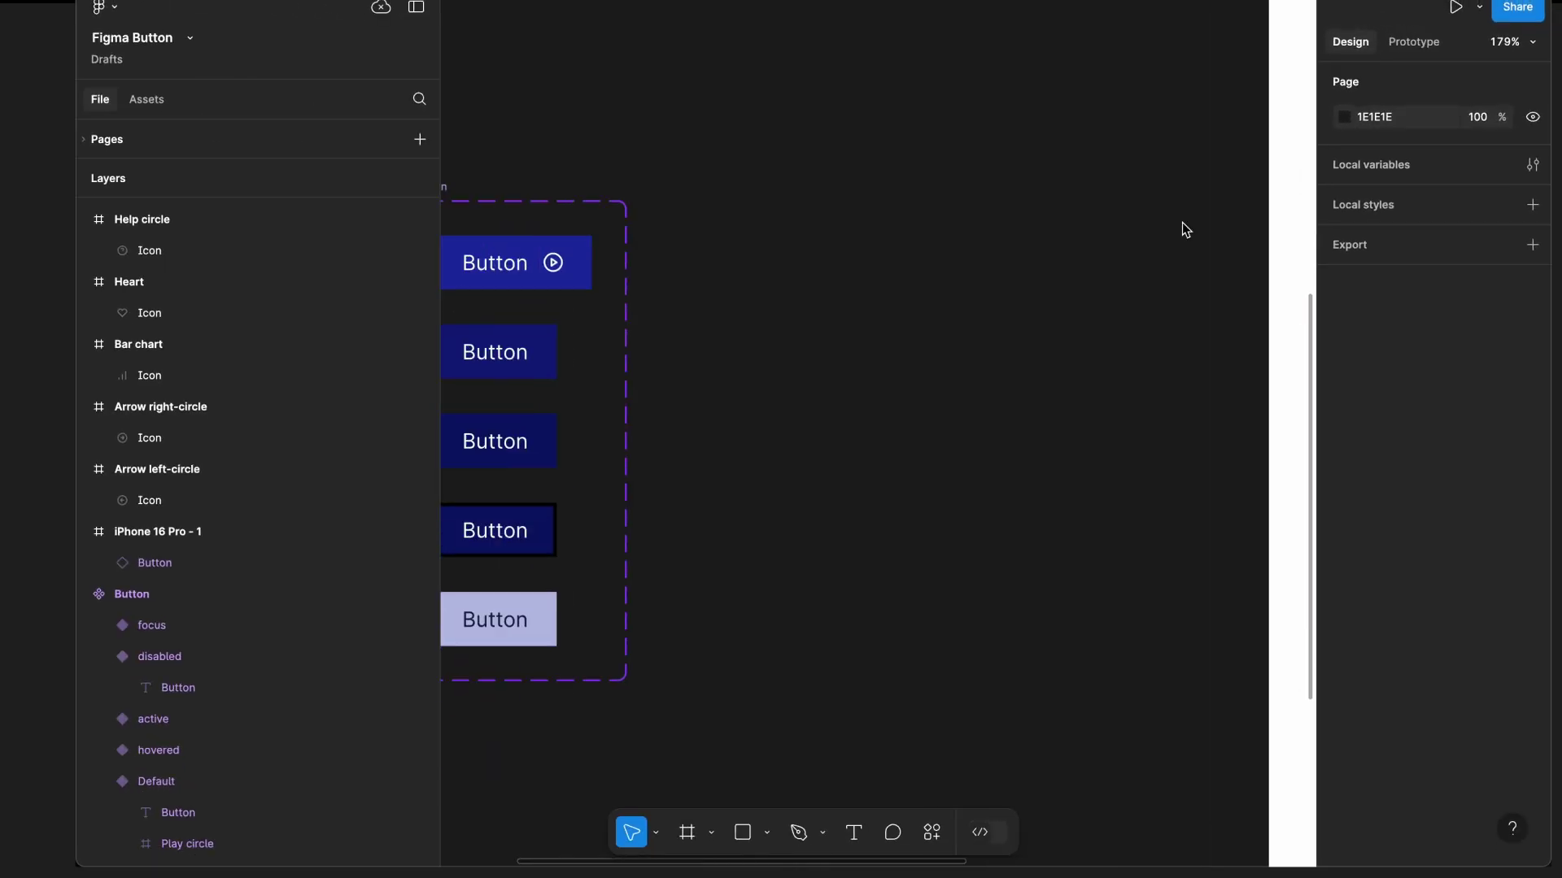
pyautogui.scroll(3, 1184, 228)
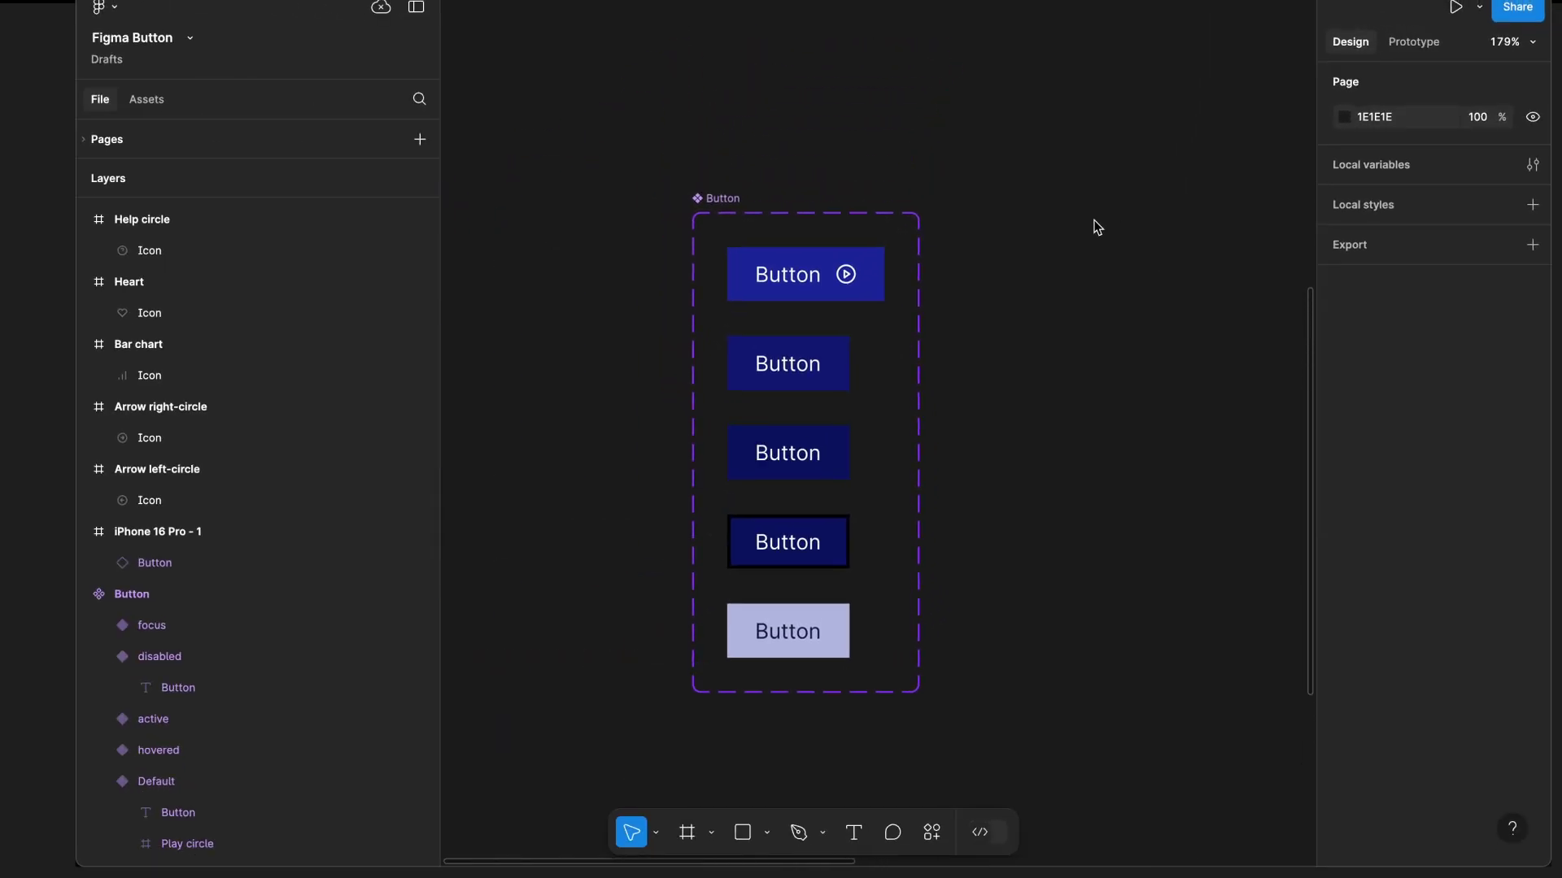
pyautogui.scroll(1, 1032, 164)
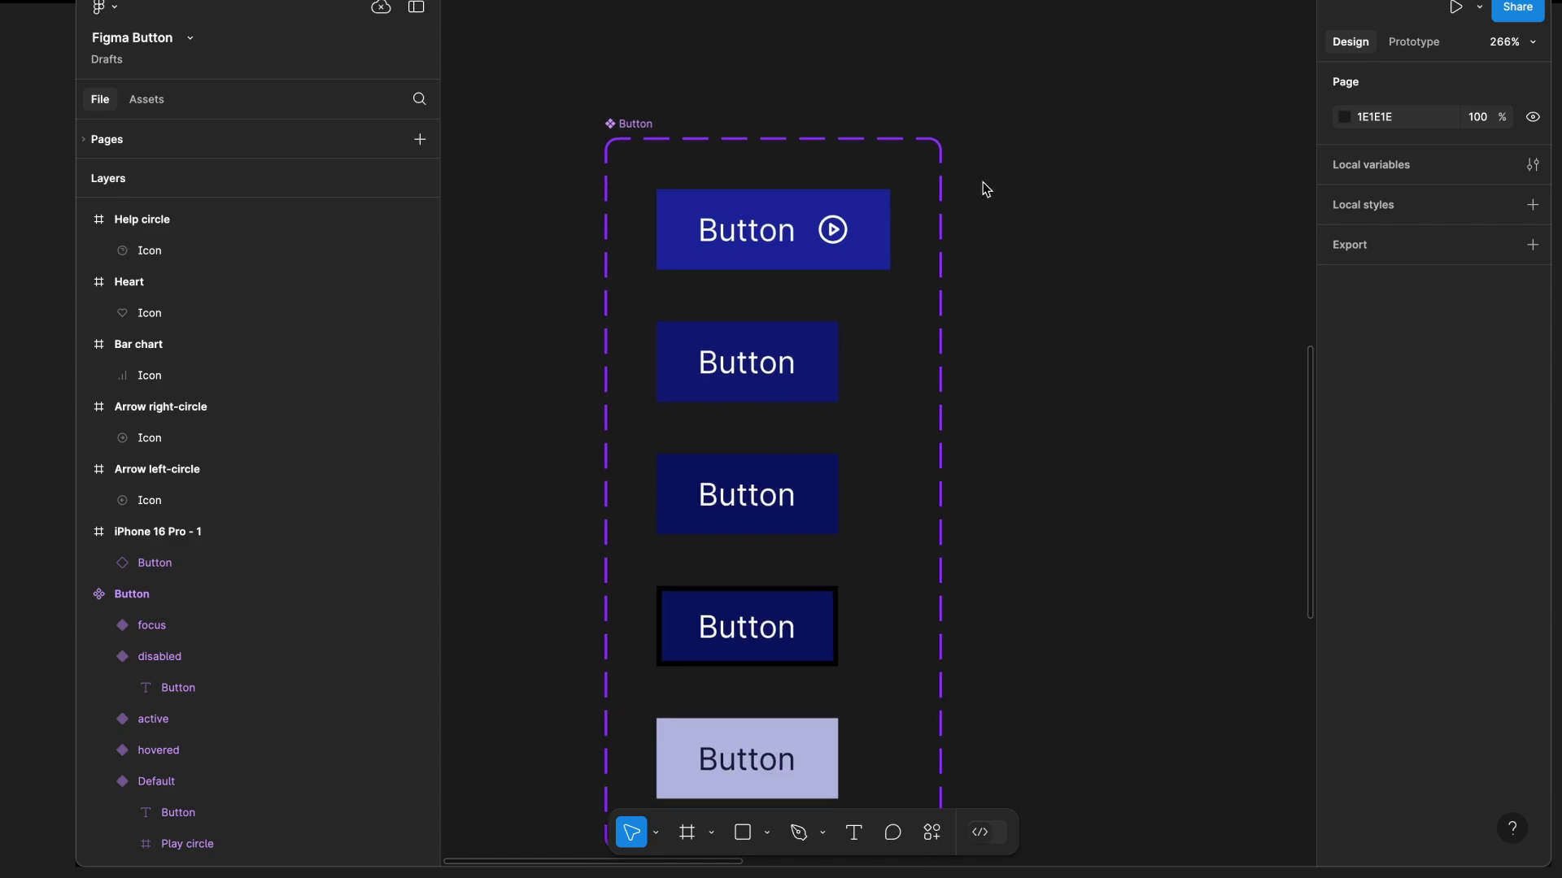
pyautogui.doubleClick(753, 234)
pyautogui.click(829, 233)
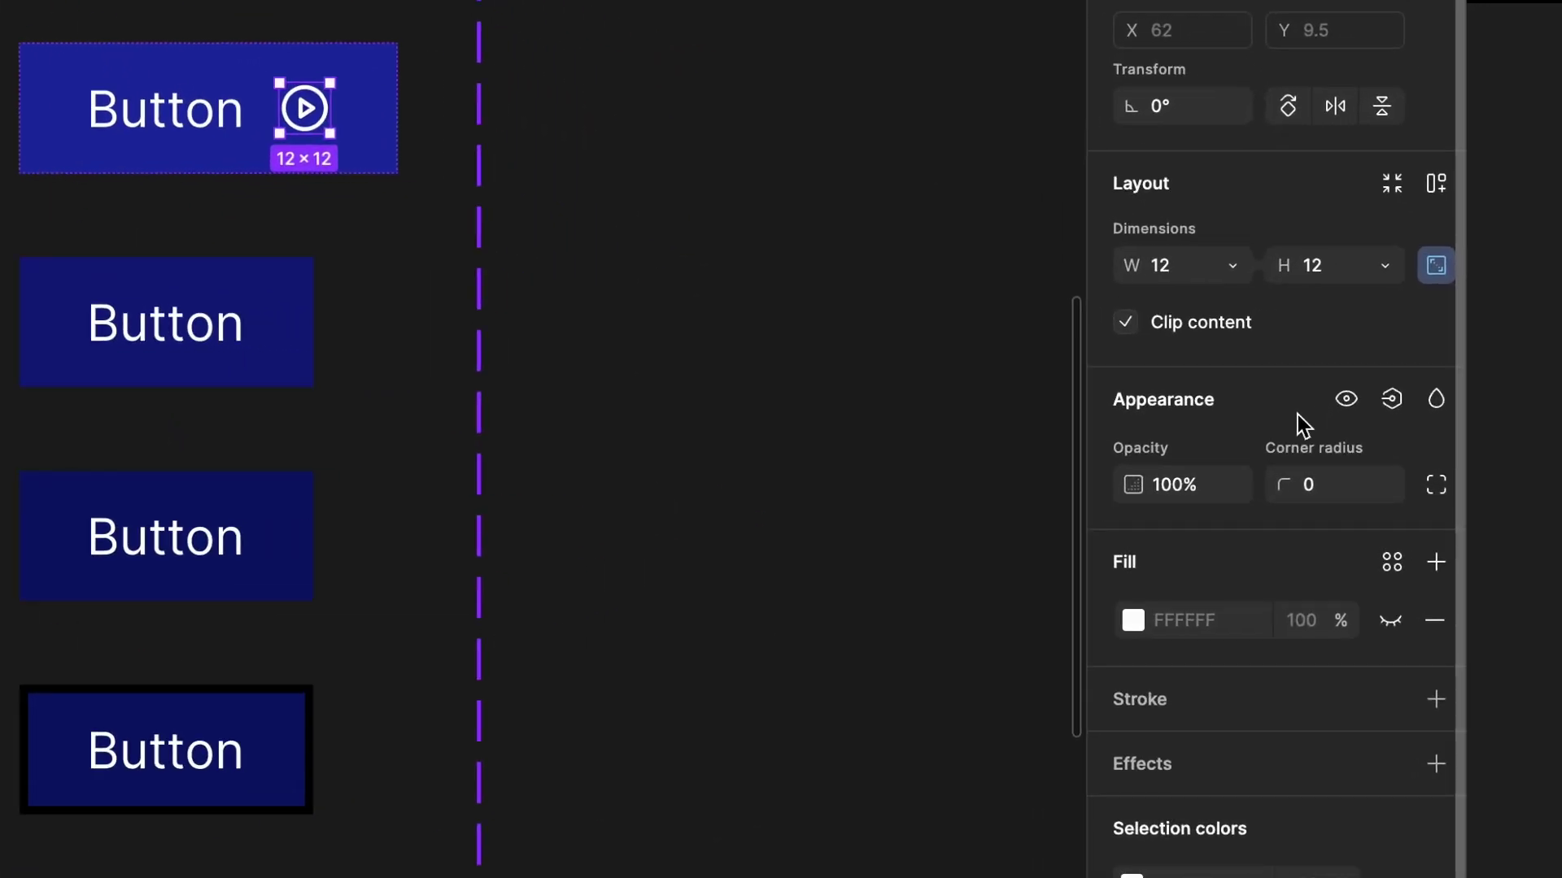
# Create a boolean property 'icon right', default True, from the play icon's visibility.
pyautogui.click(1392, 400)
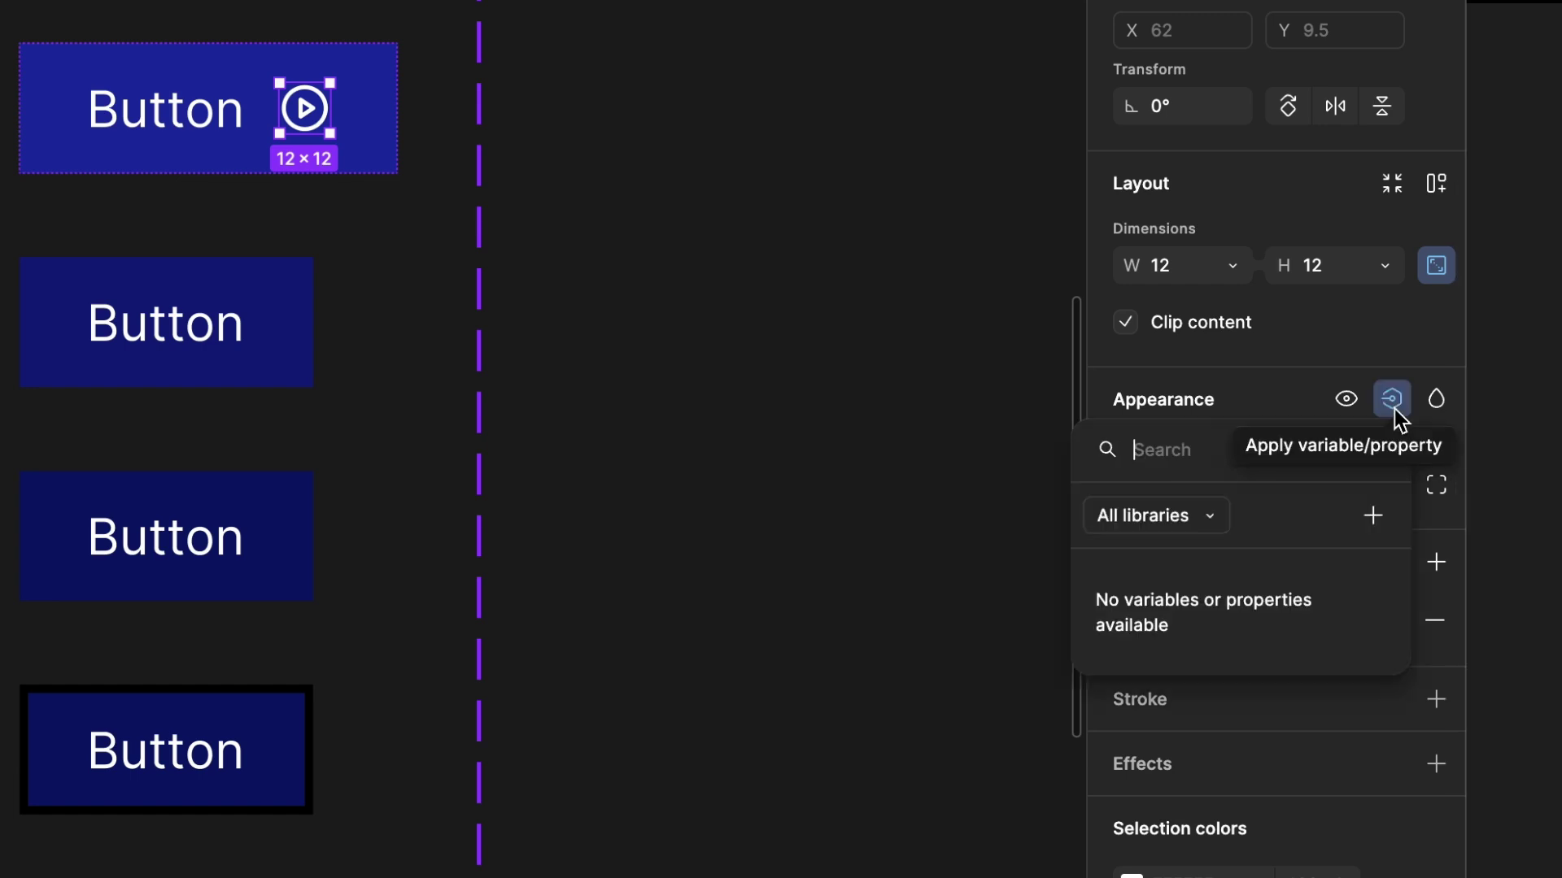
pyautogui.click(1374, 516)
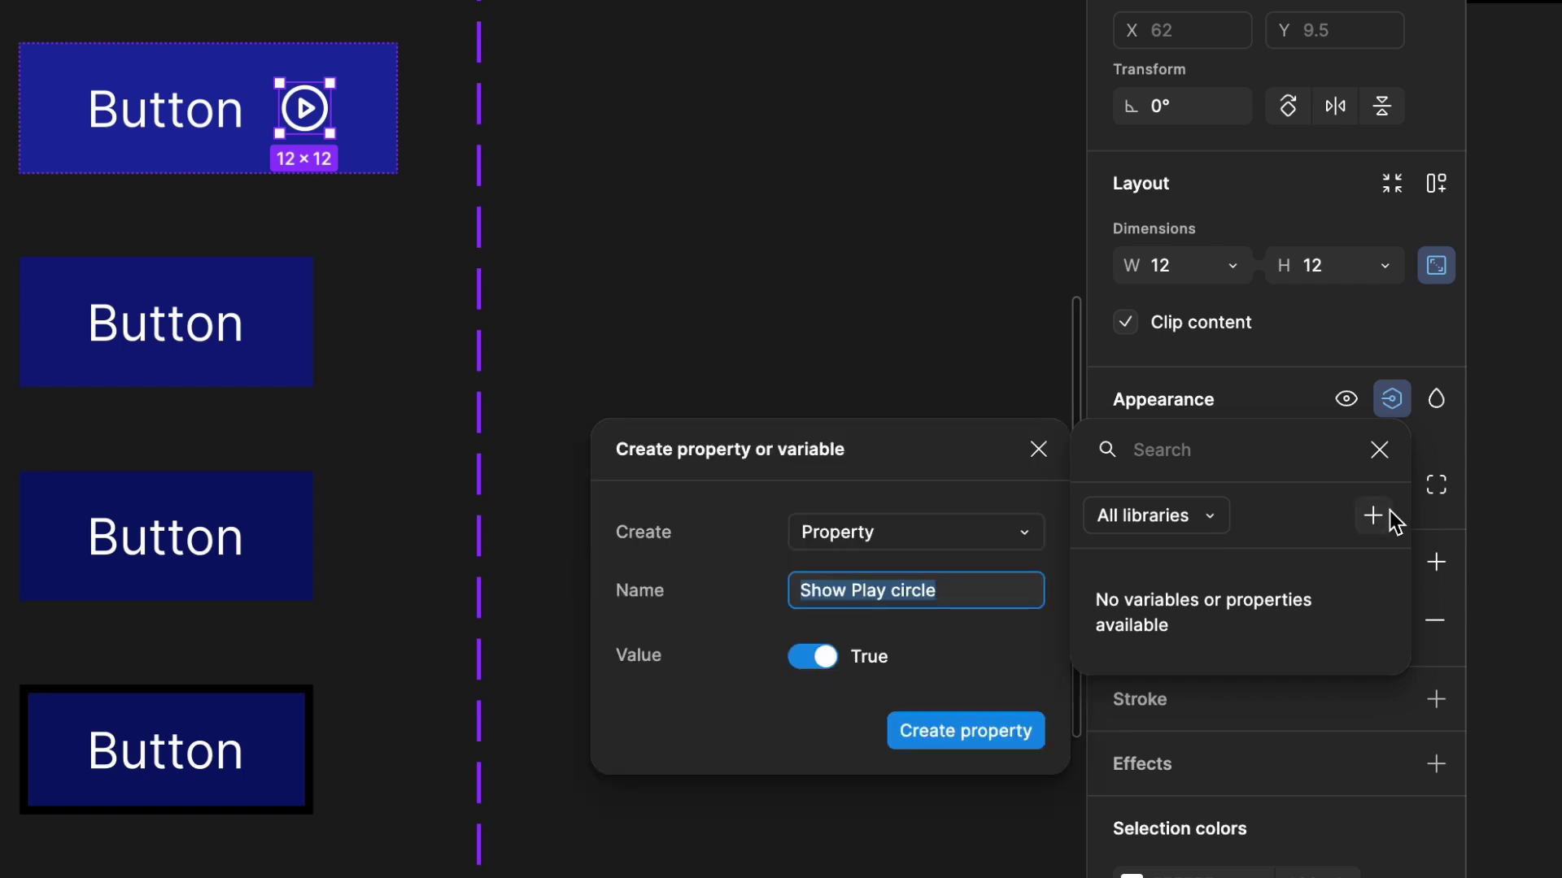
pyautogui.click(1025, 543)
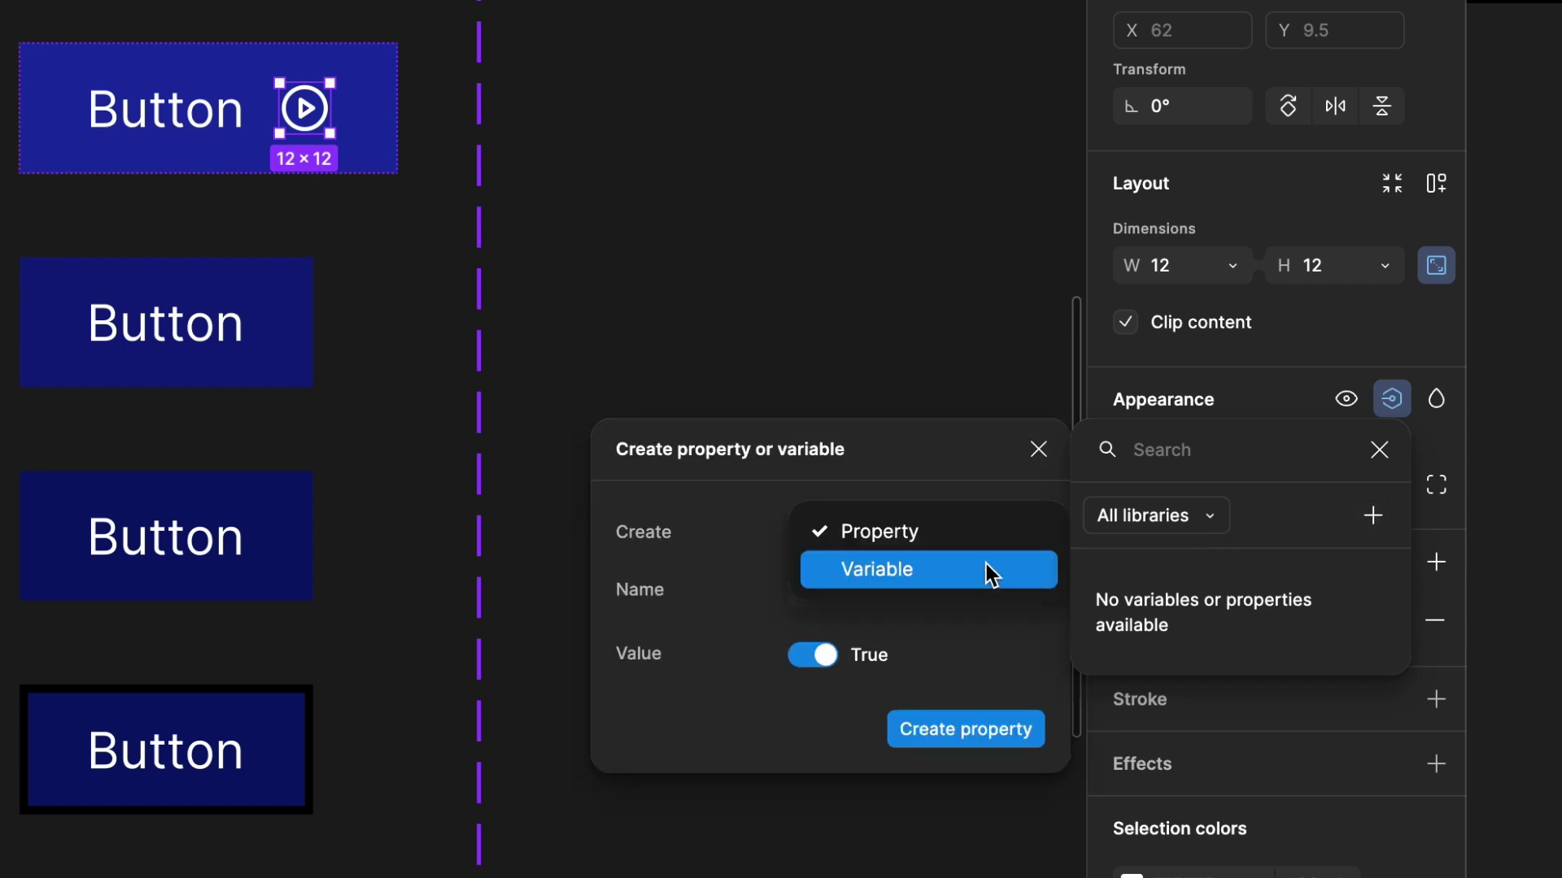
pyautogui.click(838, 531)
pyautogui.click(899, 591)
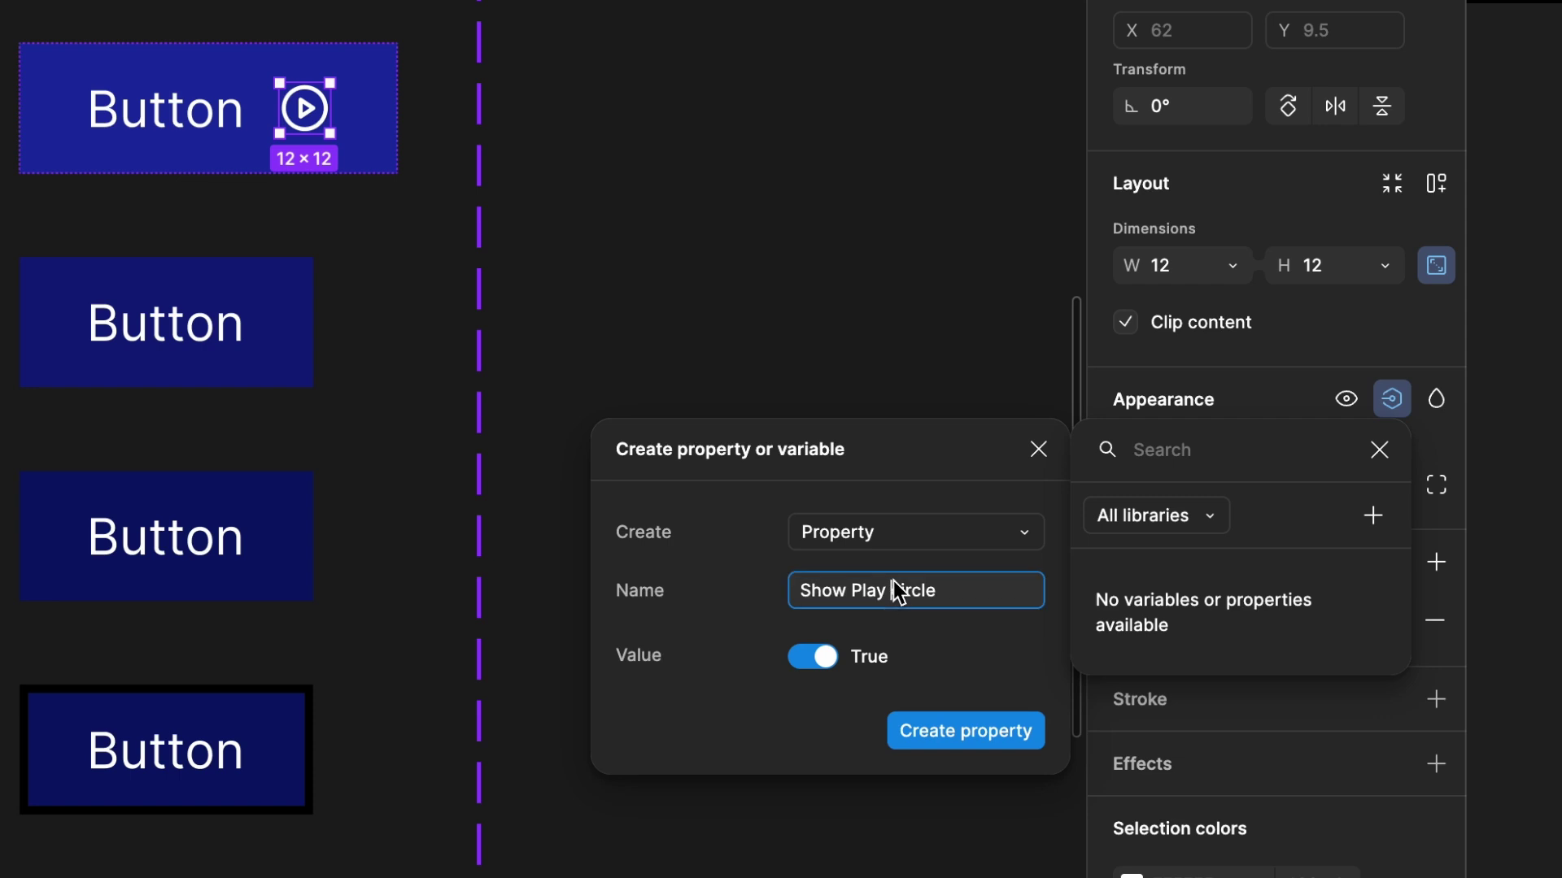
pyautogui.tripleClick(899, 594)
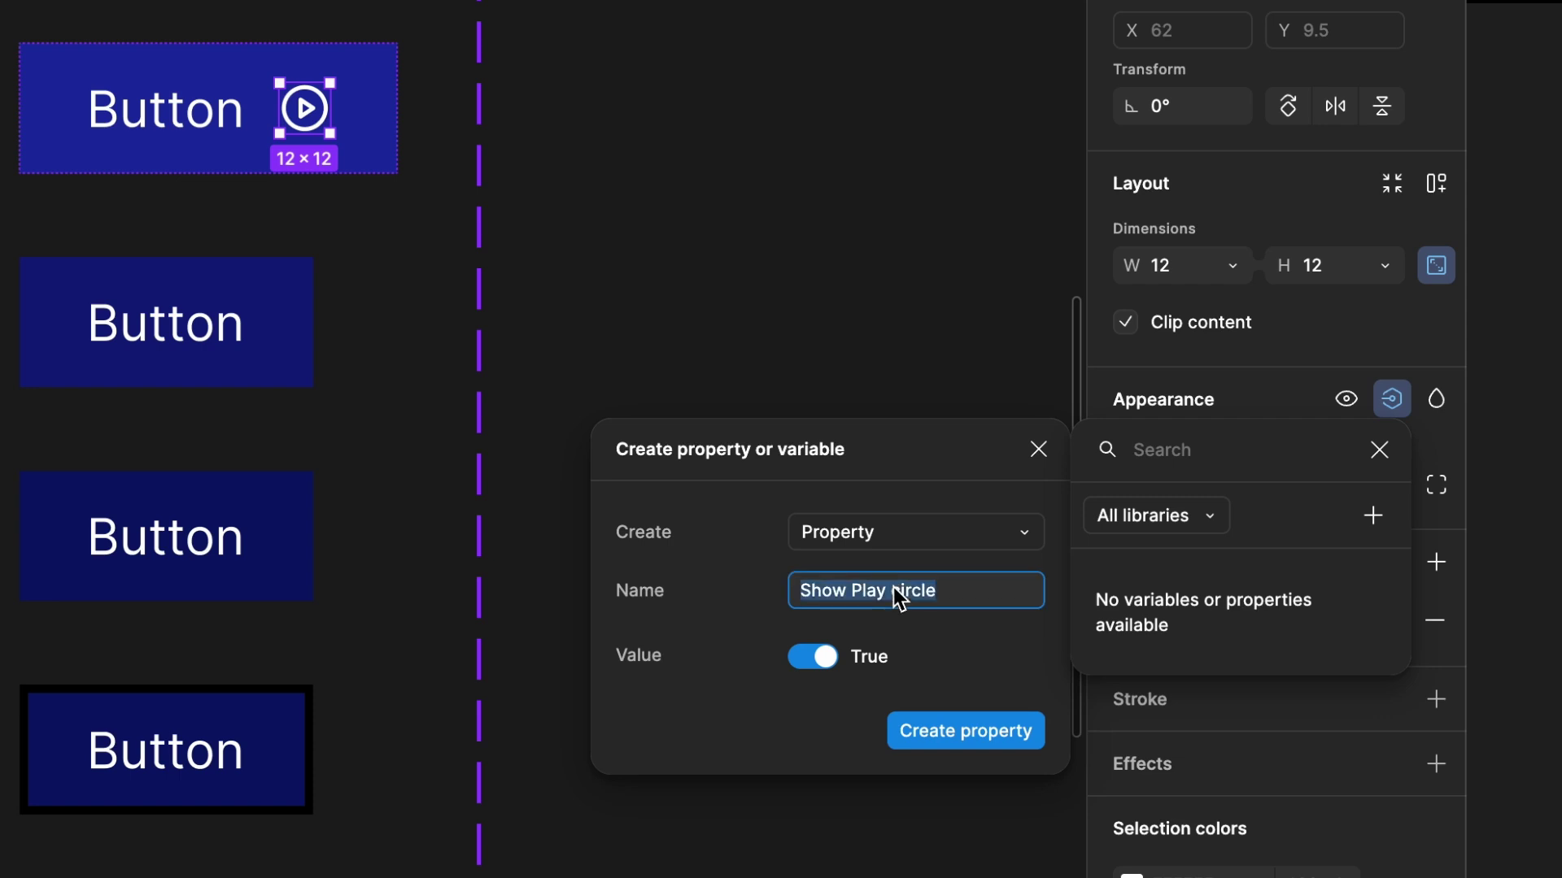
pyautogui.write('icon right')
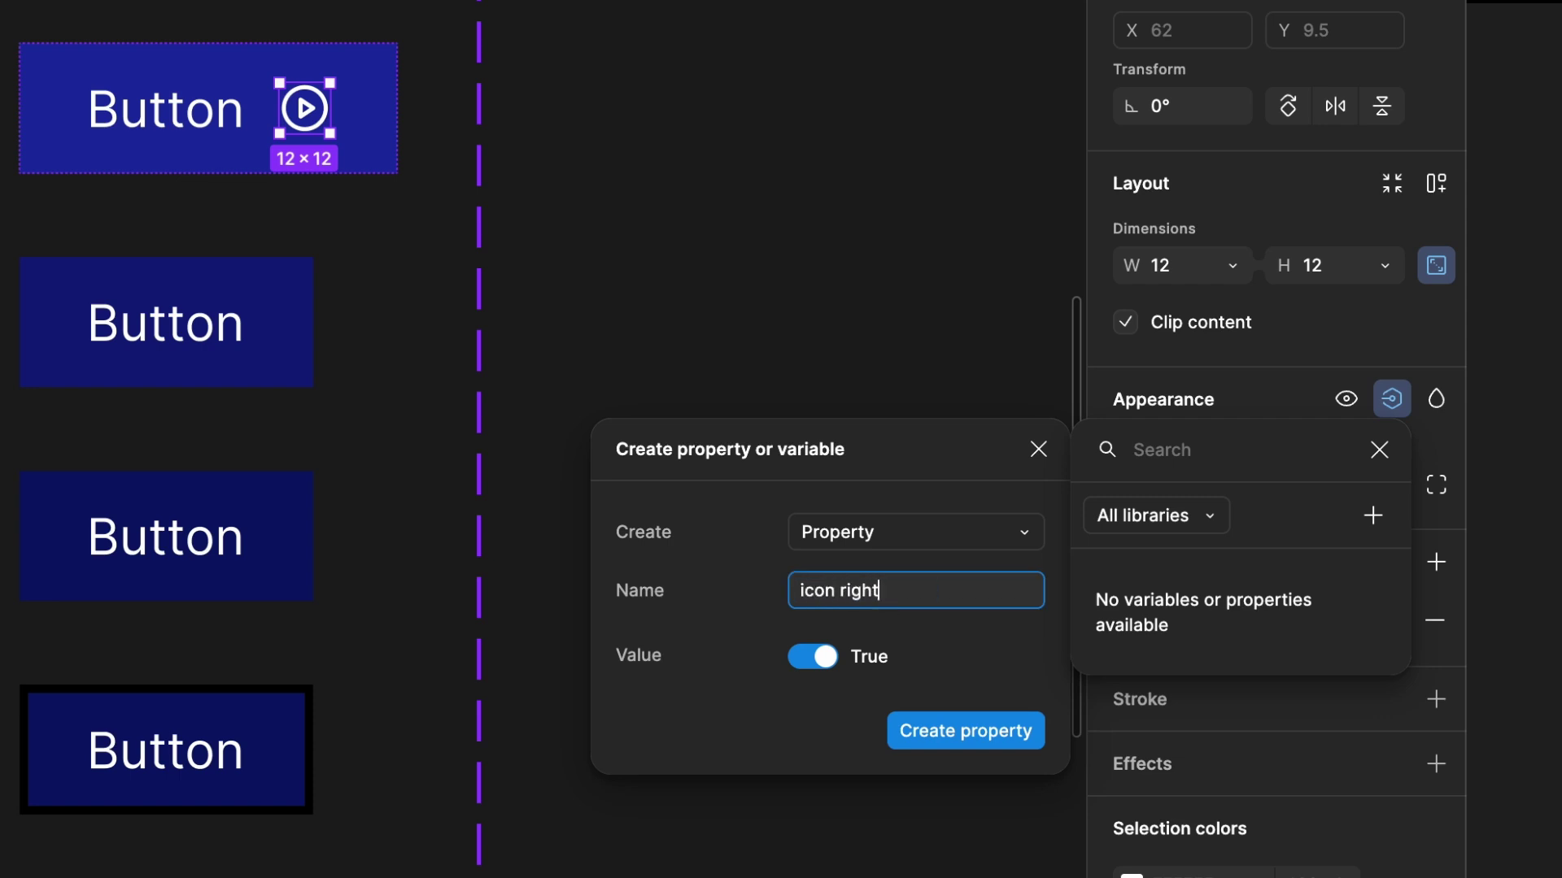
pyautogui.click(823, 700)
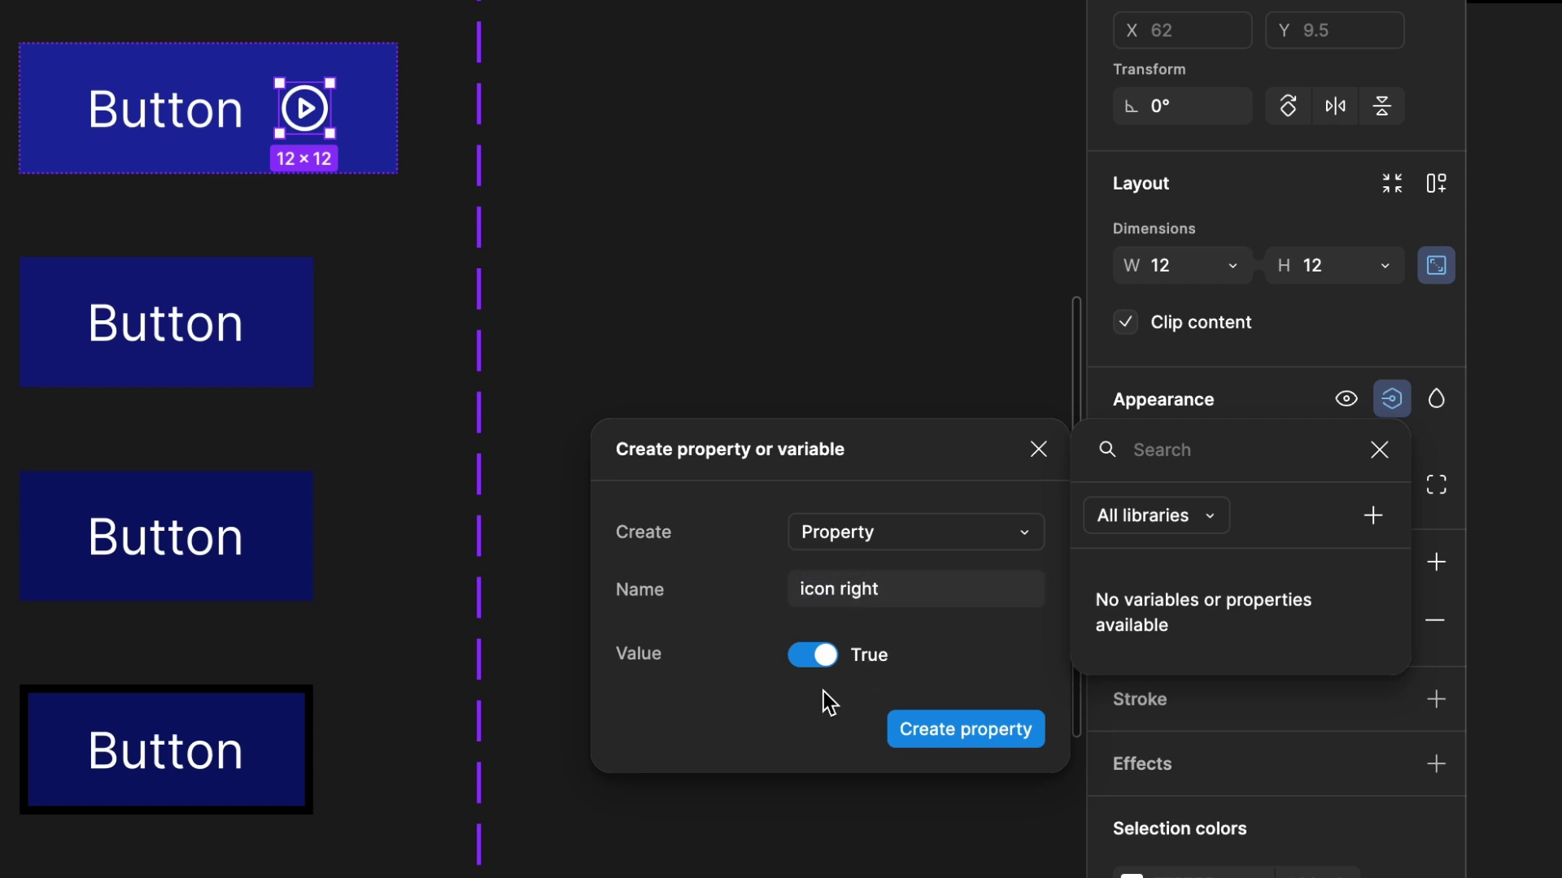
pyautogui.click(930, 738)
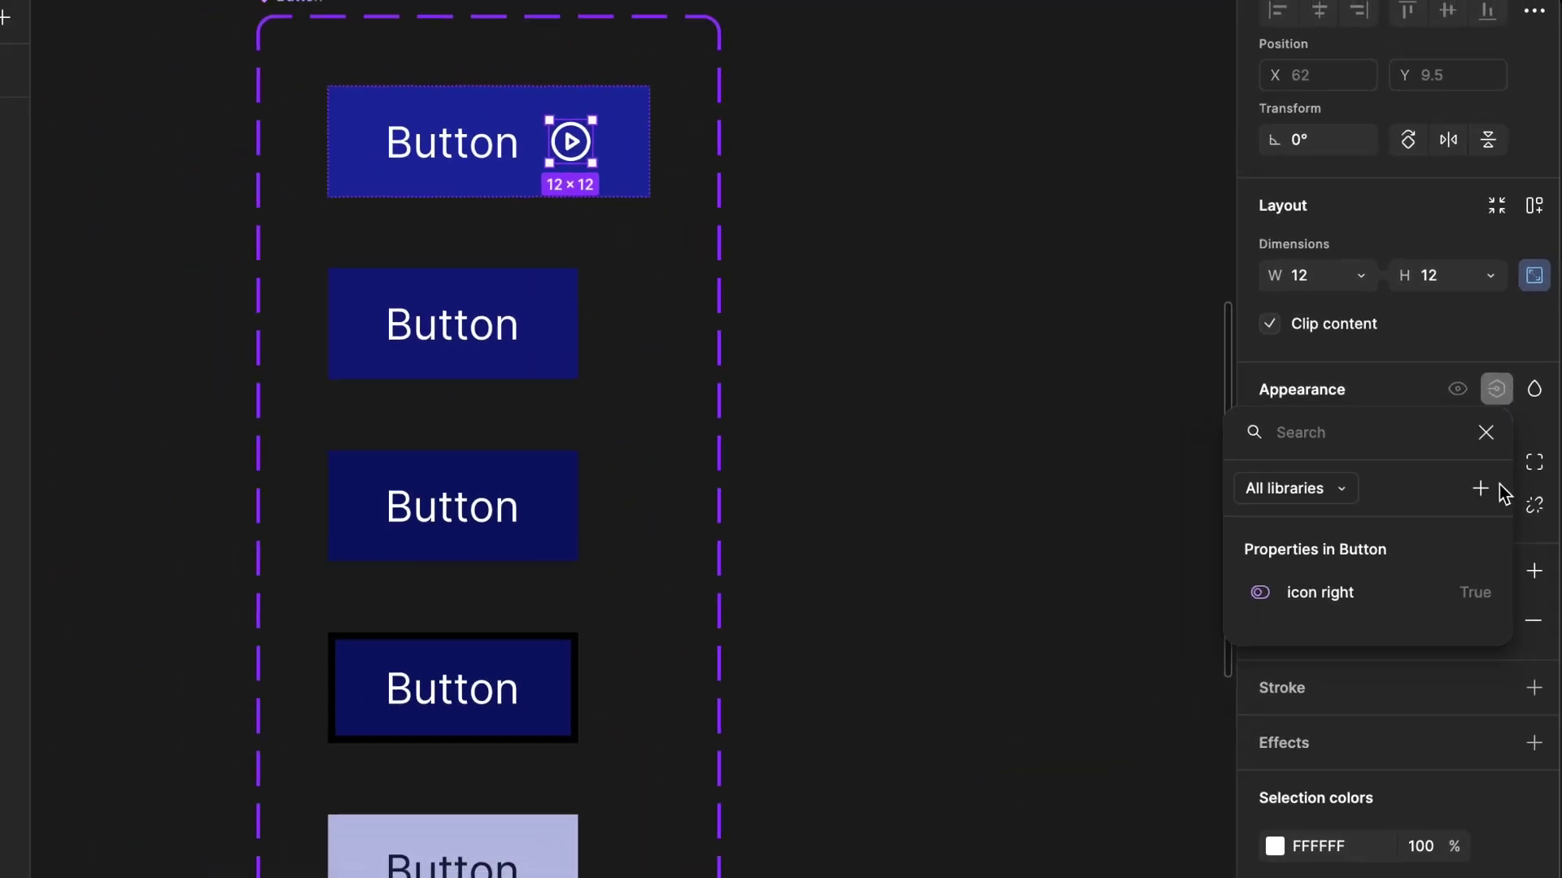
# Bind the play icon's layer visibility to the icon right property.
pyautogui.click(1319, 592)
pyautogui.click(1145, 603)
pyautogui.scroll(-2, 1145, 603)
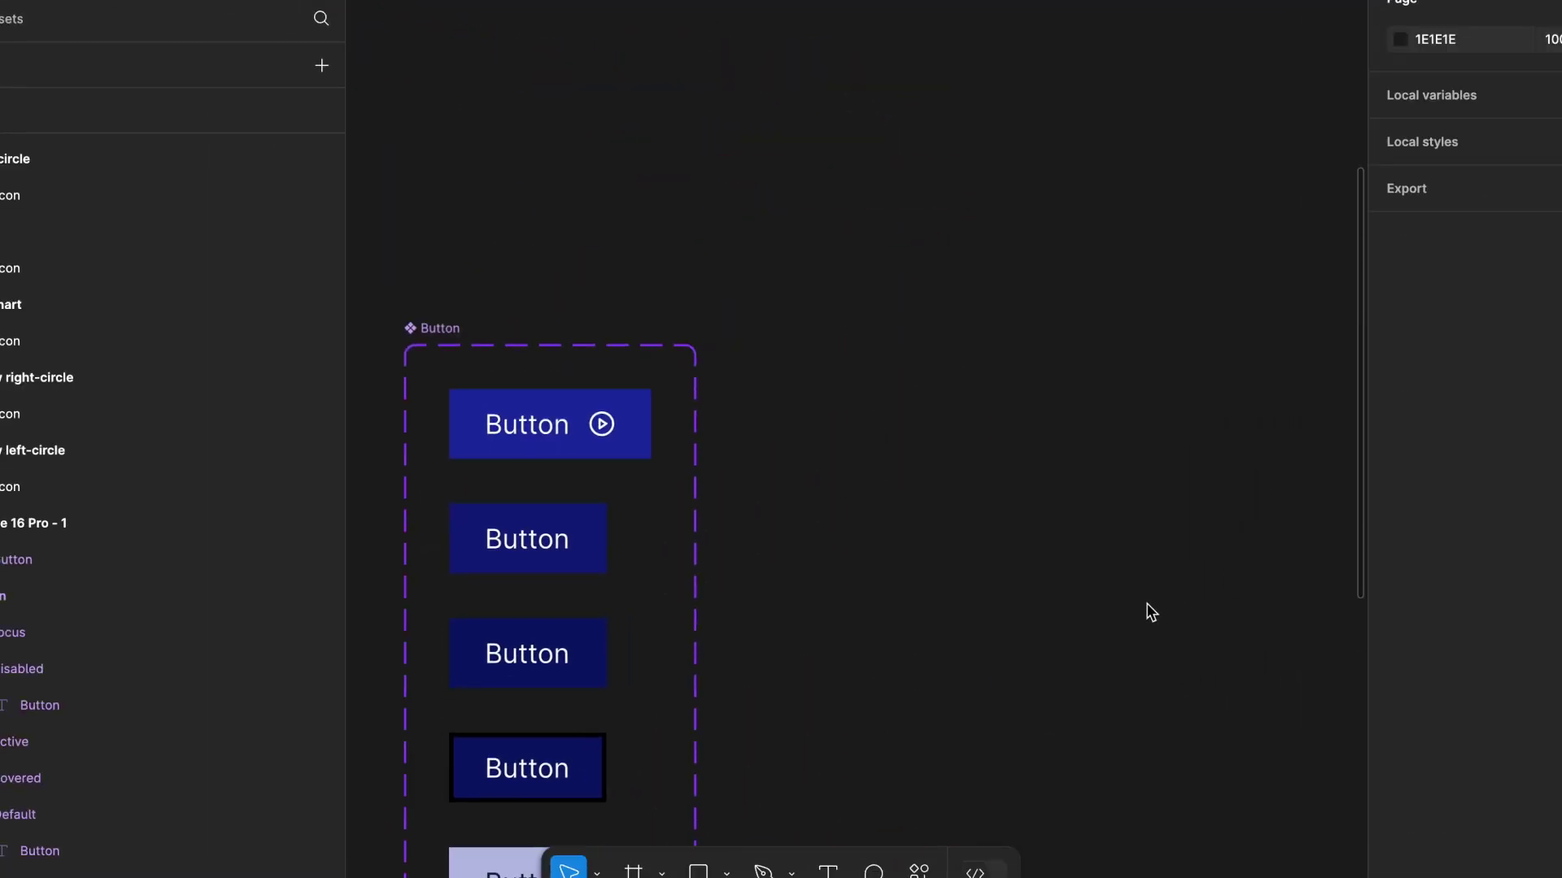
pyautogui.hscroll(5, 1145, 602)
pyautogui.hscroll(3, 1145, 603)
pyautogui.scroll(-1, 1146, 603)
# Toggle icon right off and on twice on the phone screen's Button instance.
pyautogui.click(1060, 551)
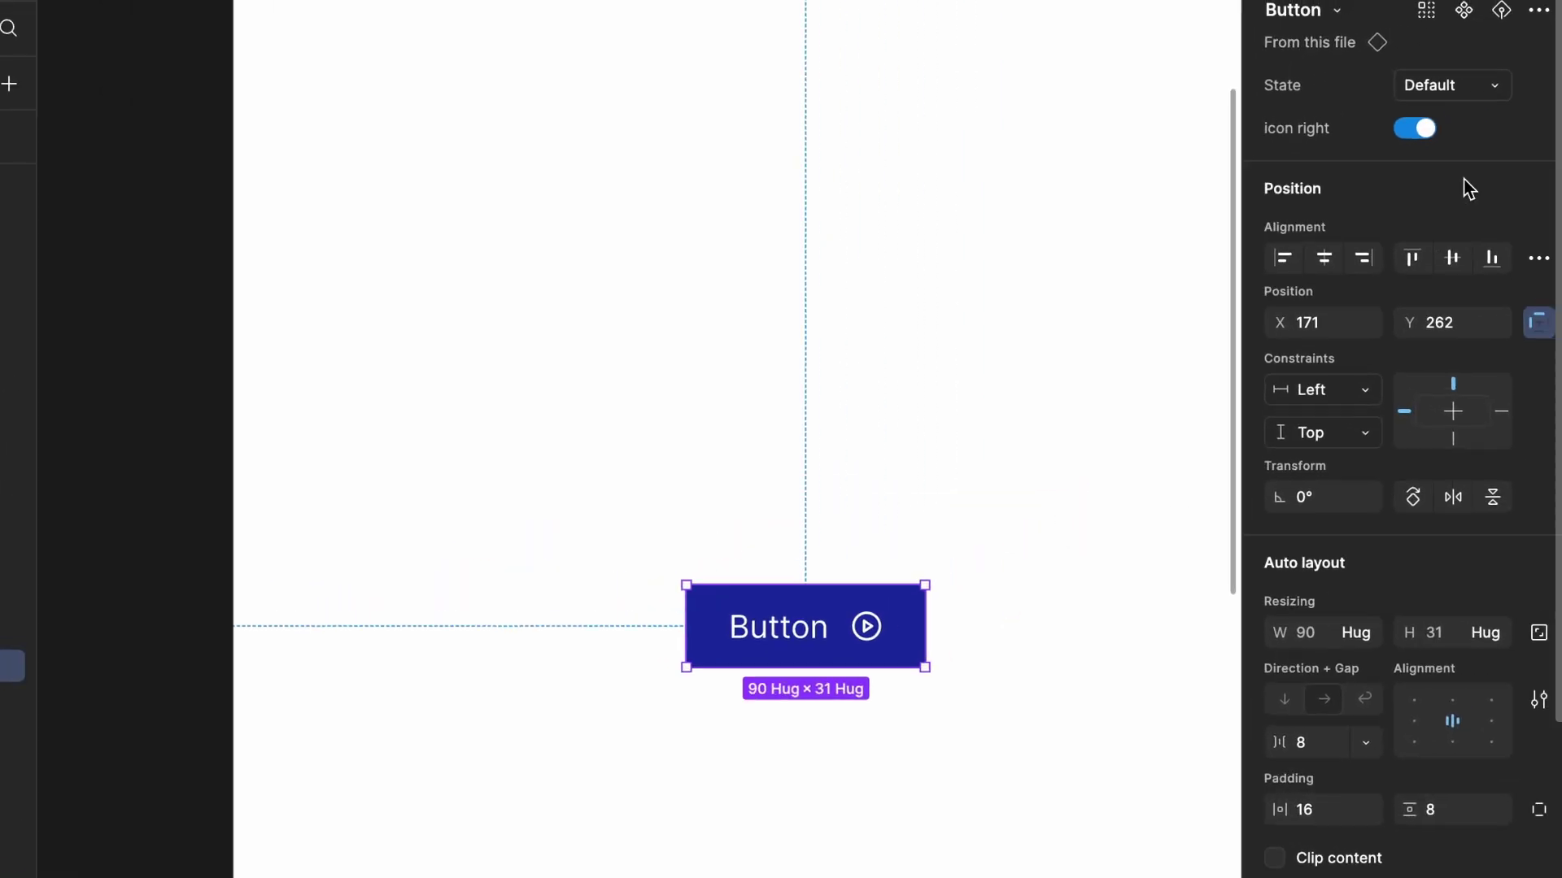
pyautogui.scroll(-2, 930, 405)
pyautogui.hscroll(1, 931, 405)
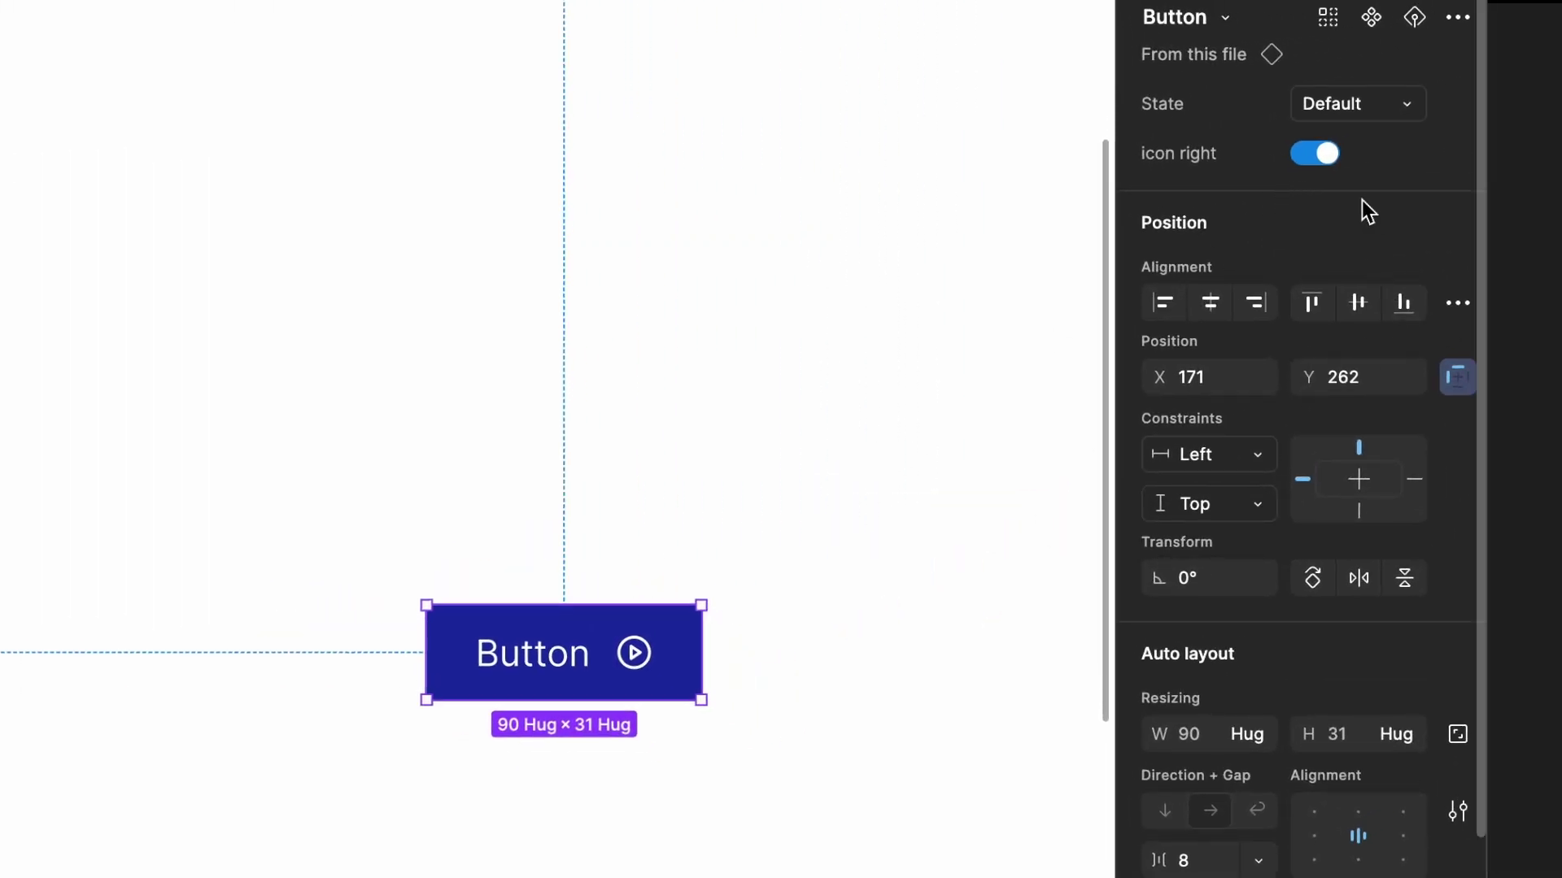
pyautogui.scroll(-1, 1363, 209)
pyautogui.click(1316, 123)
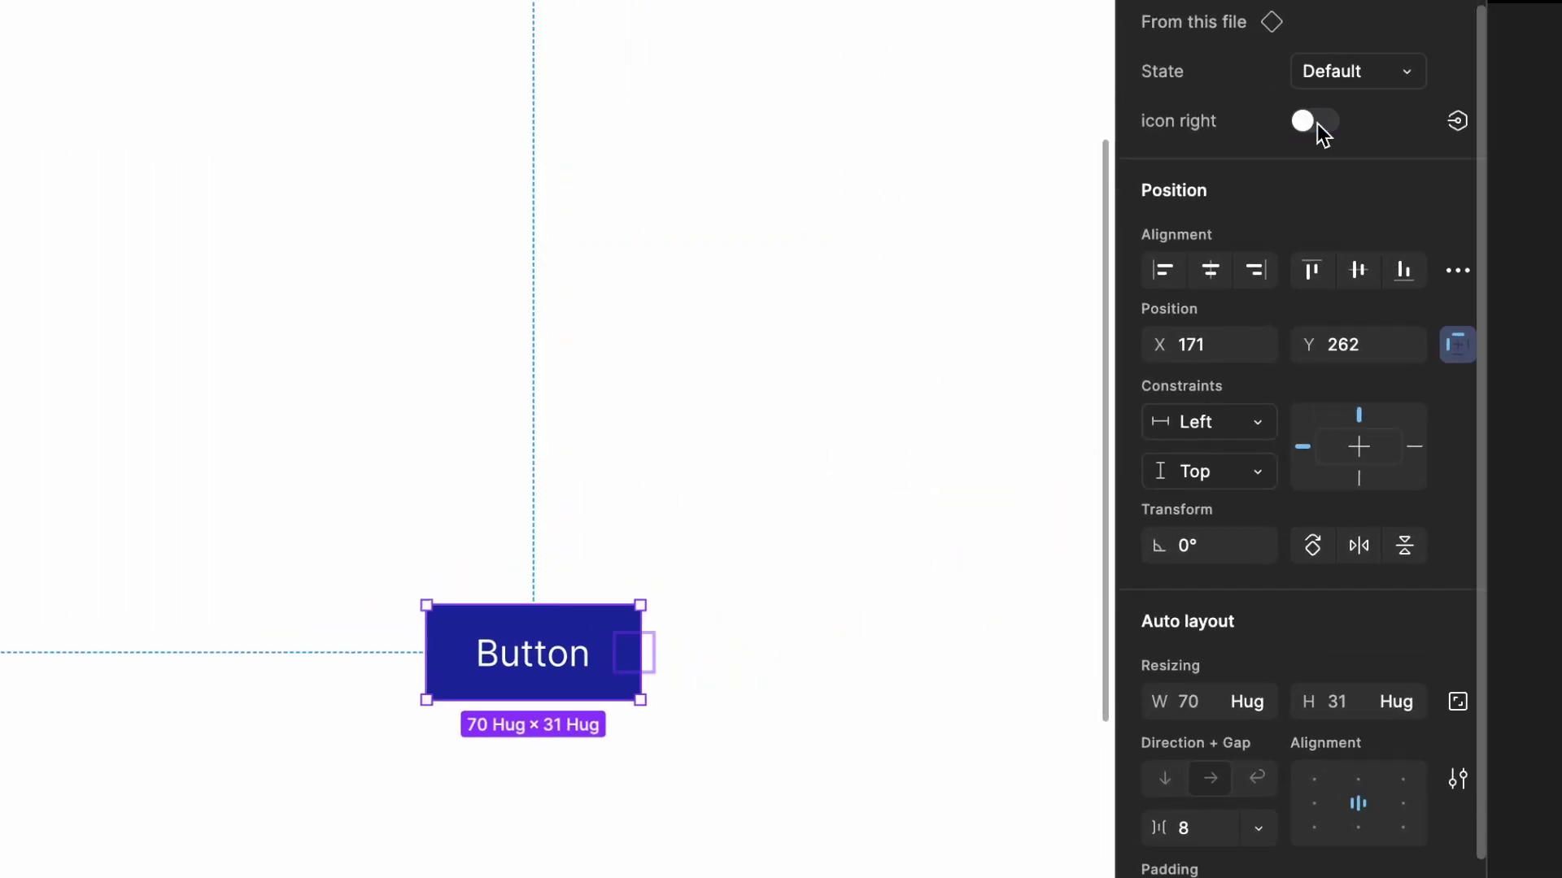
pyautogui.click(1316, 124)
pyautogui.click(1316, 124)
pyautogui.click(1316, 123)
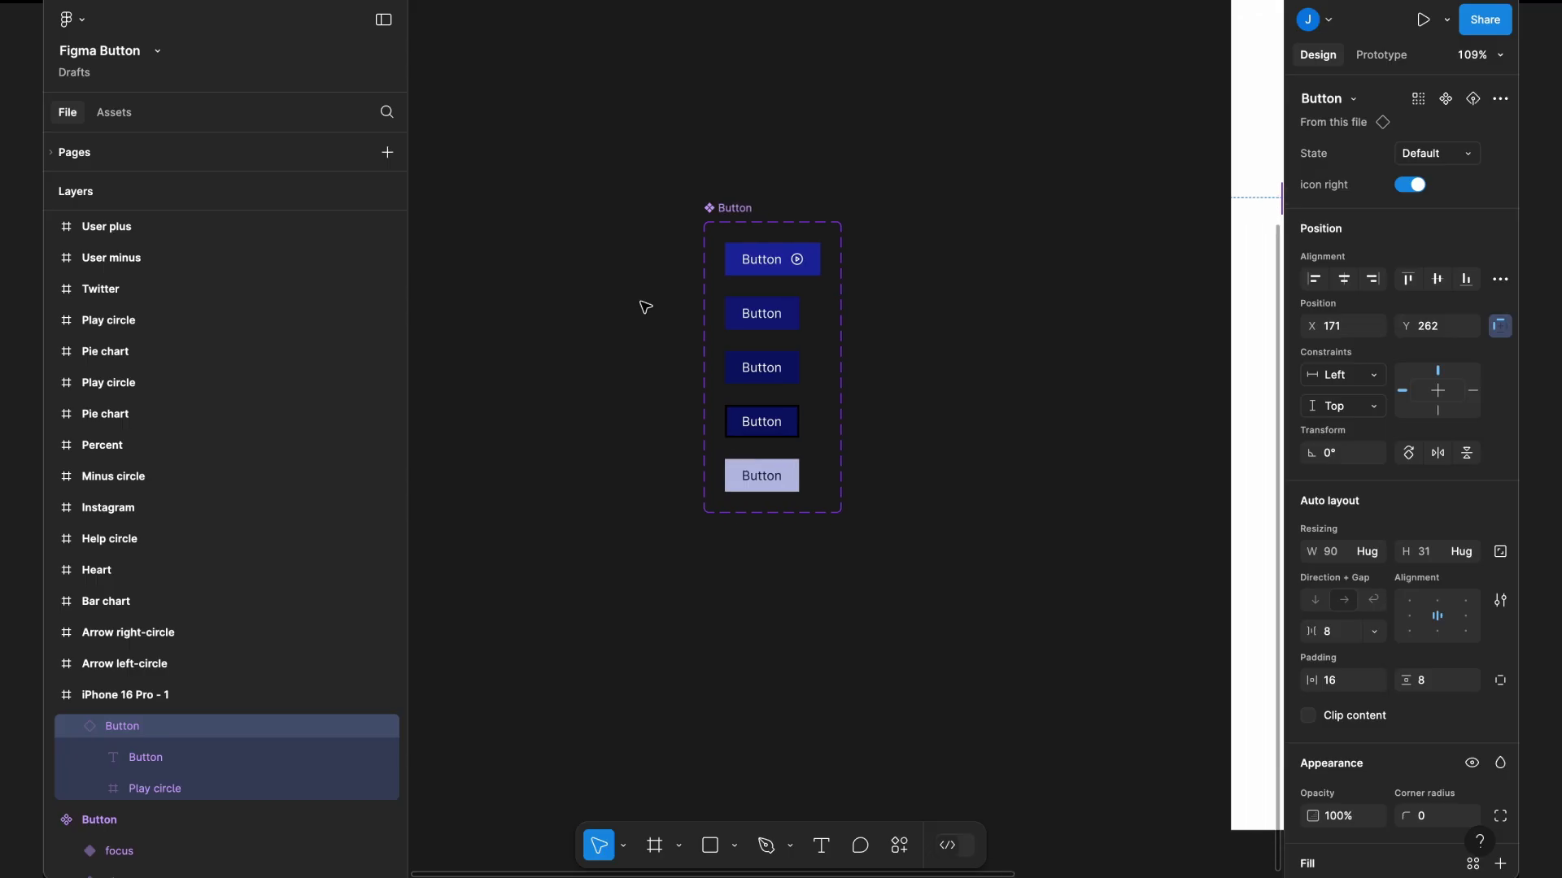
# Zoom to the phone's Button instance to check its icon, then deselect it.
pyautogui.scroll(3, 642, 304)
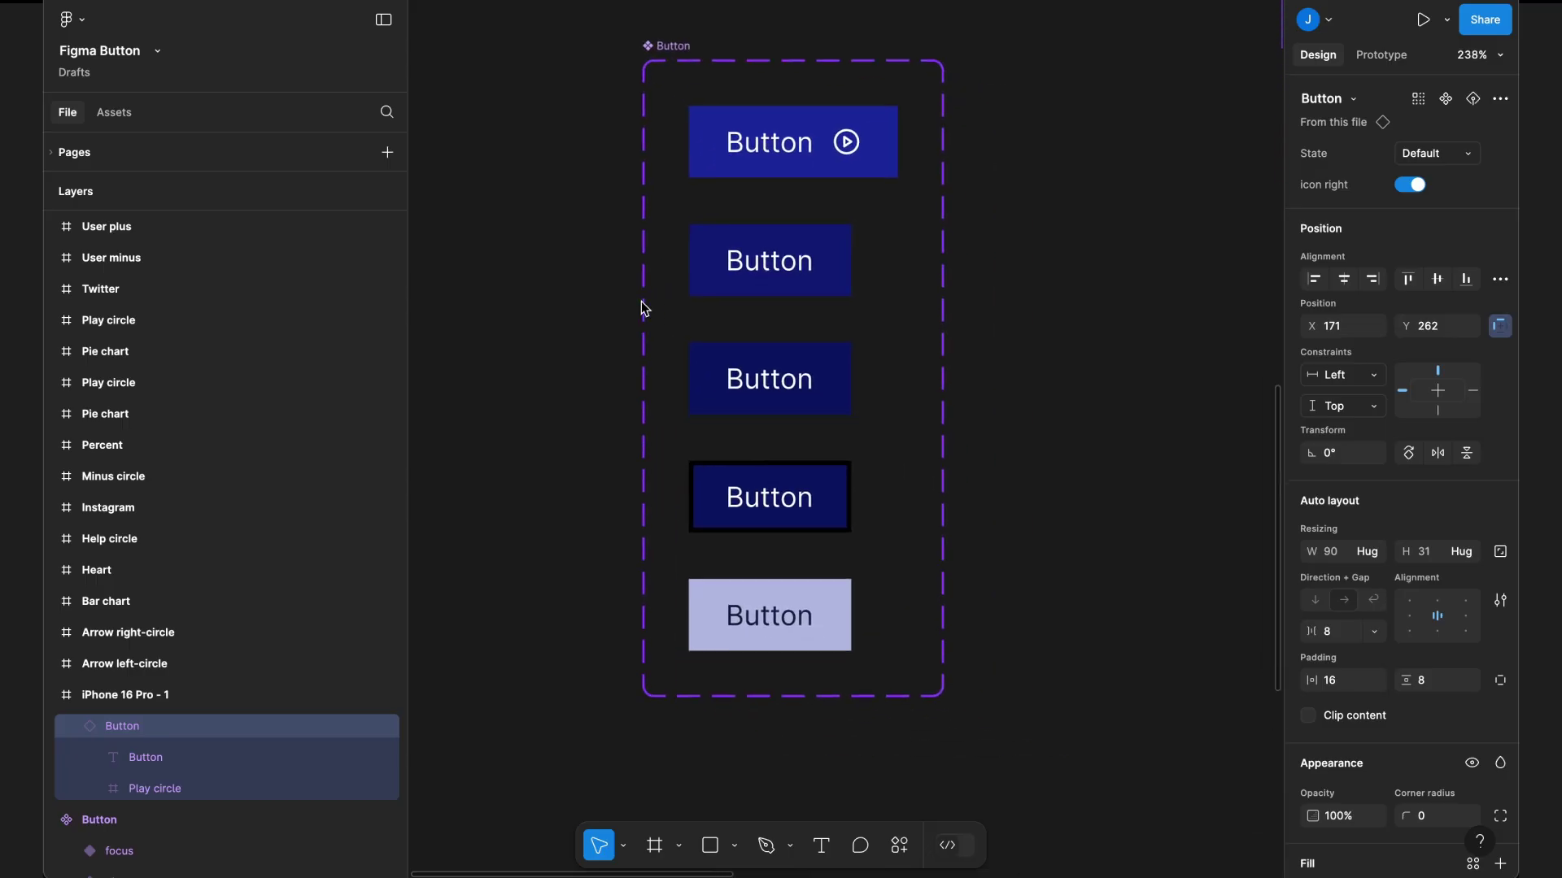
pyautogui.scroll(-1, 642, 307)
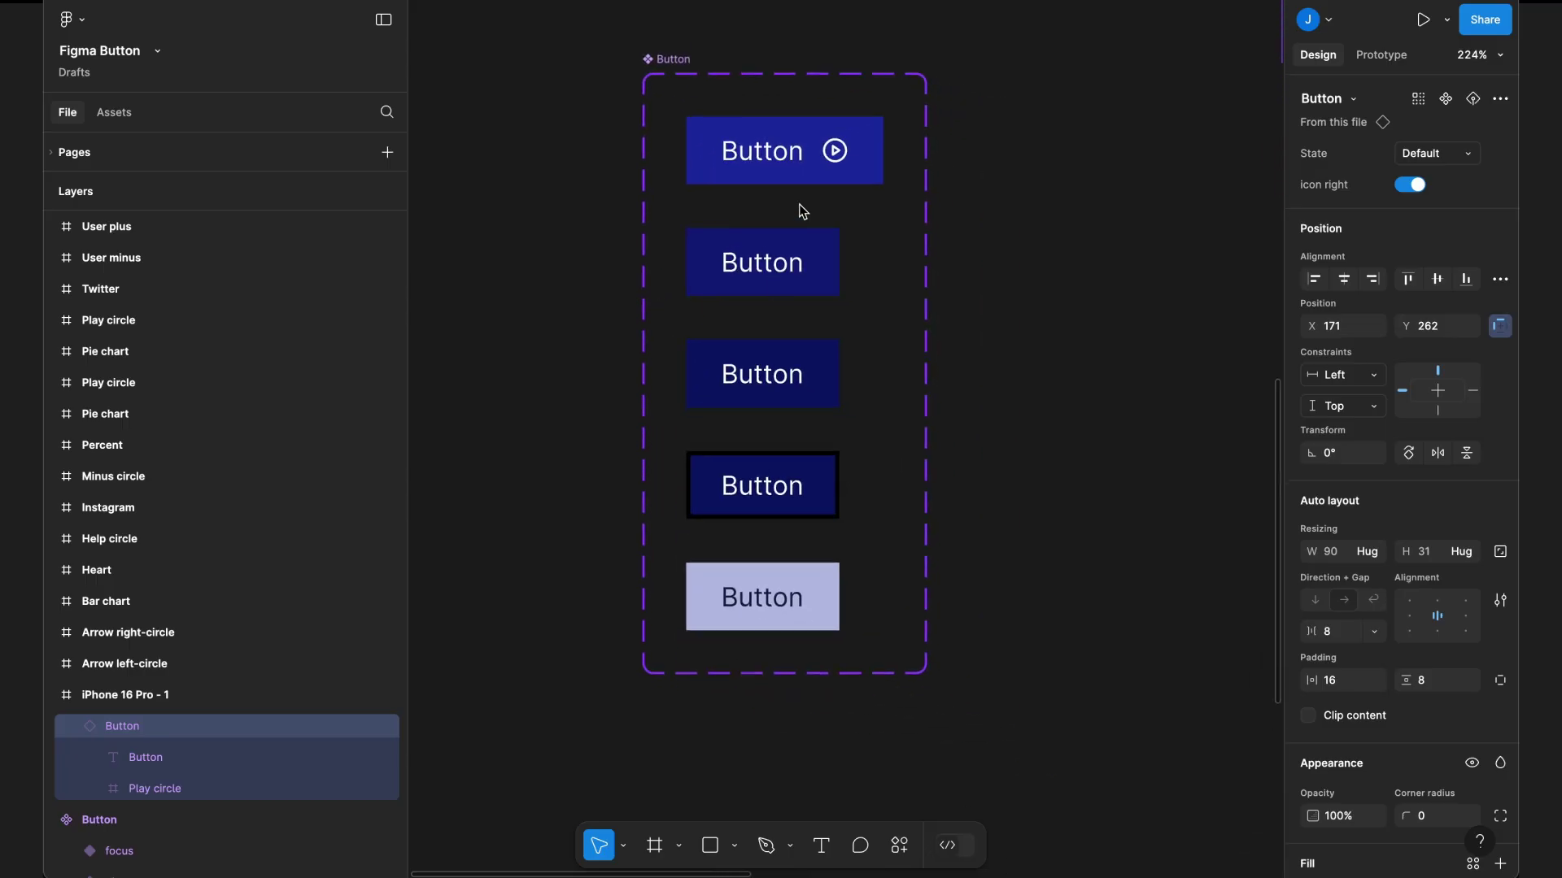
pyautogui.hscroll(1, 809, 191)
pyautogui.hscroll(1, 816, 168)
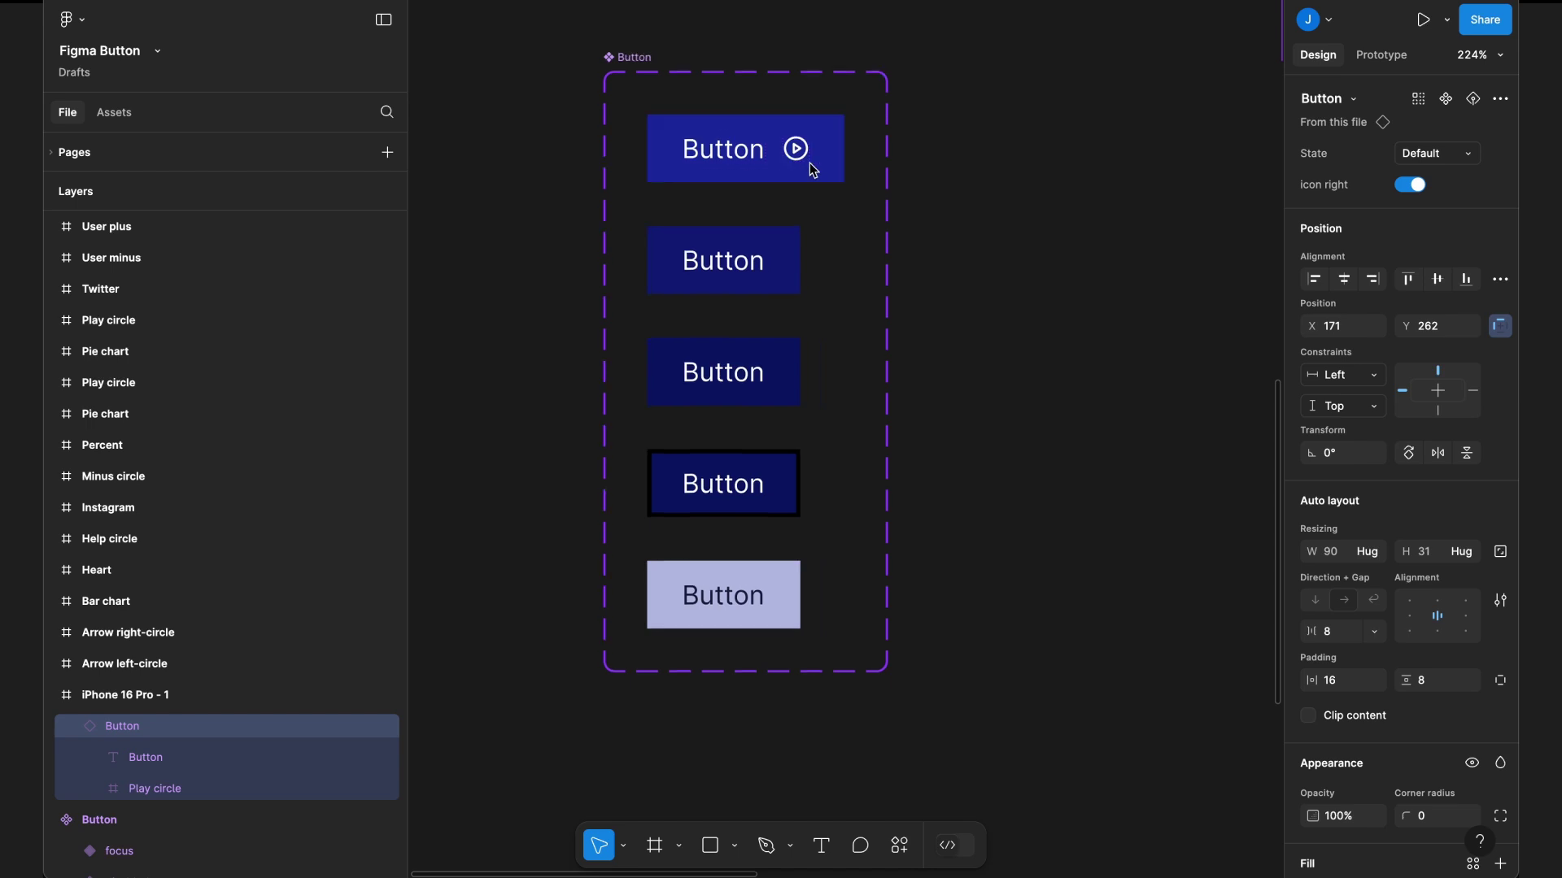
pyautogui.scroll(-3, 904, 236)
pyautogui.hotkey('shift', '2')
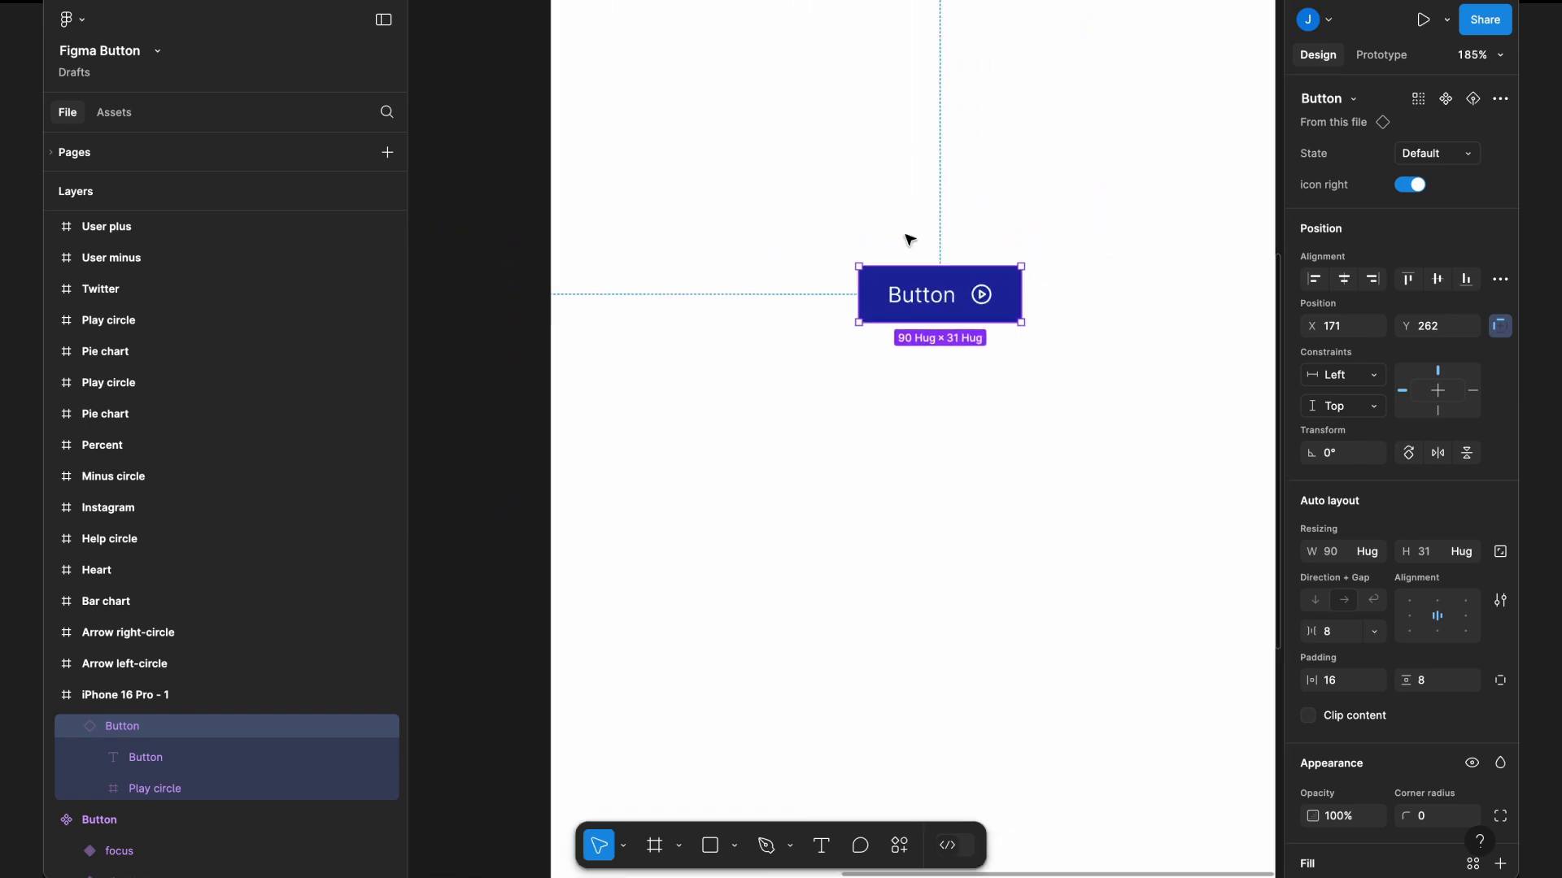
pyautogui.press('Escape')
pyautogui.click(937, 297)
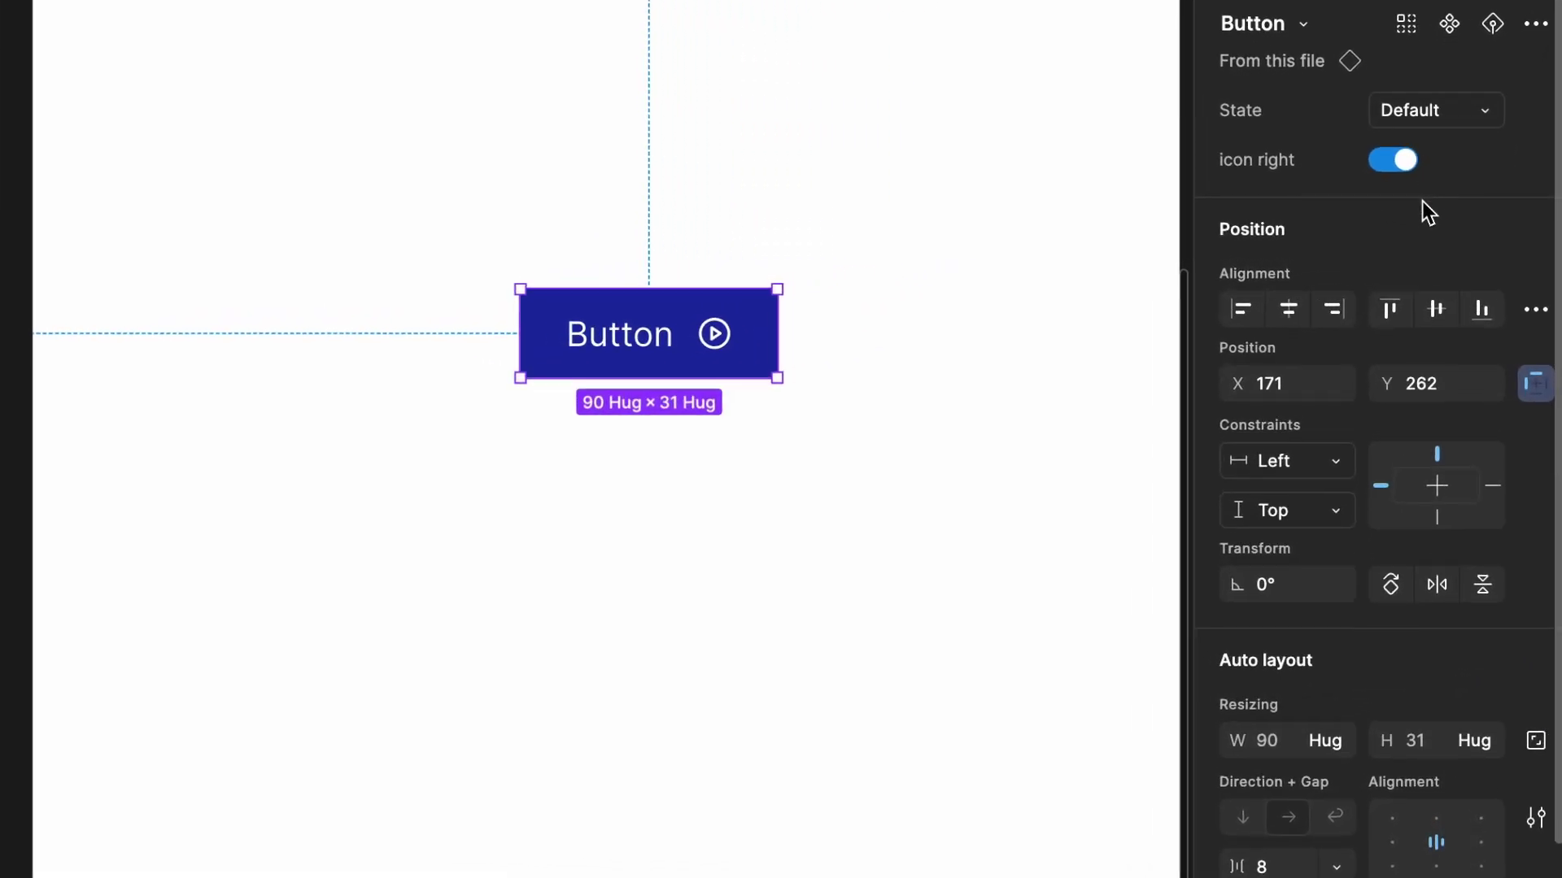
pyautogui.press('Escape')
pyautogui.scroll(-3, 941, 209)
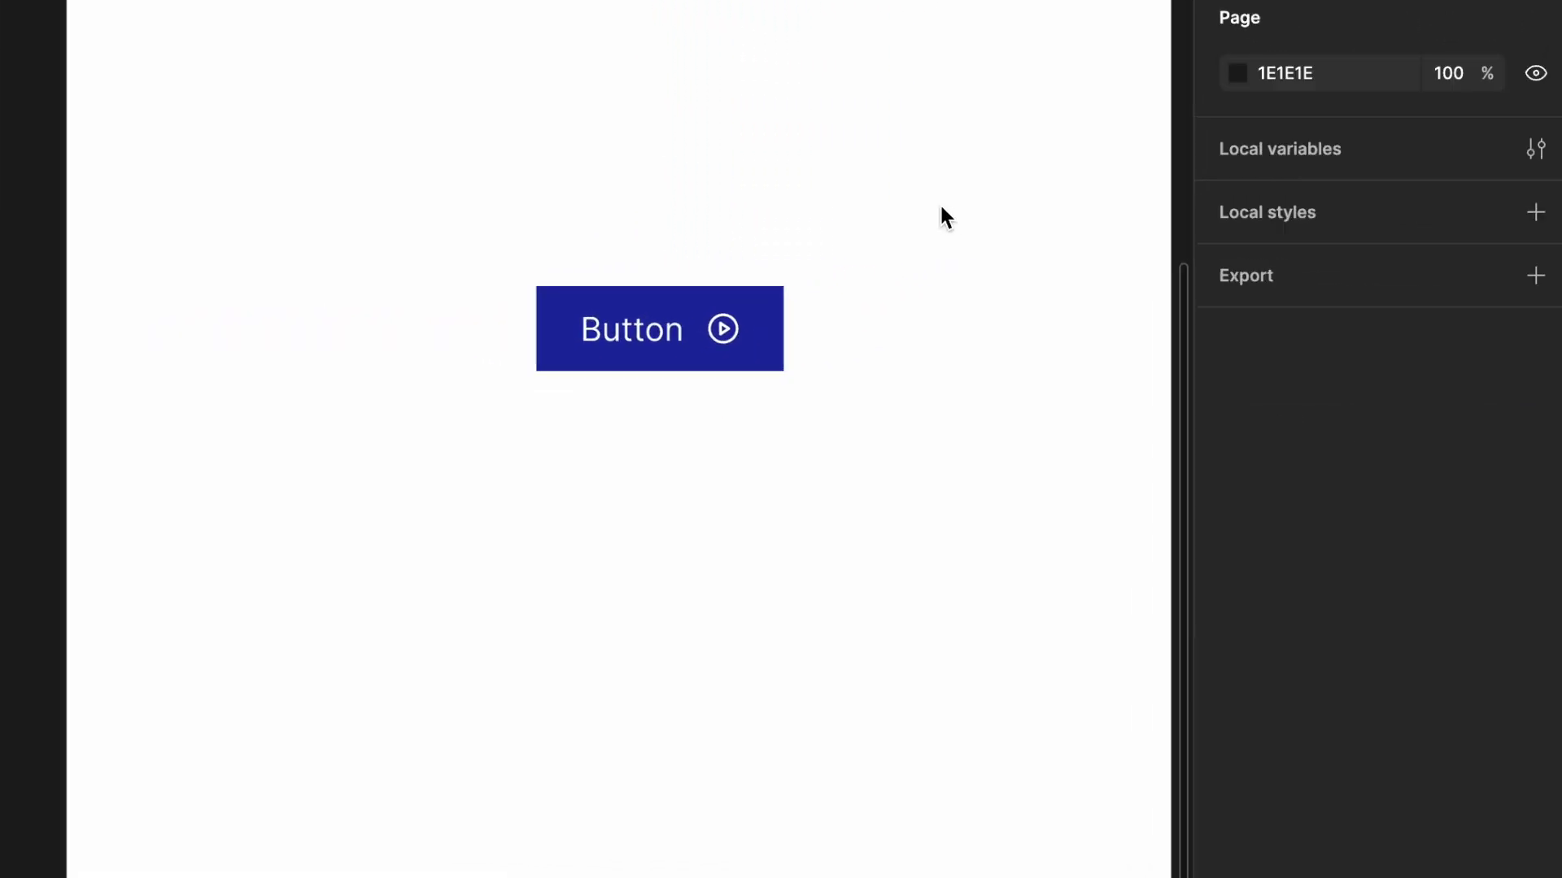
# Make each of the 16 grid icons a separate component and tint the frame mauve-pink.
pyautogui.scroll(-3, 941, 216)
pyautogui.hscroll(-8, 941, 216)
pyautogui.scroll(5, 941, 216)
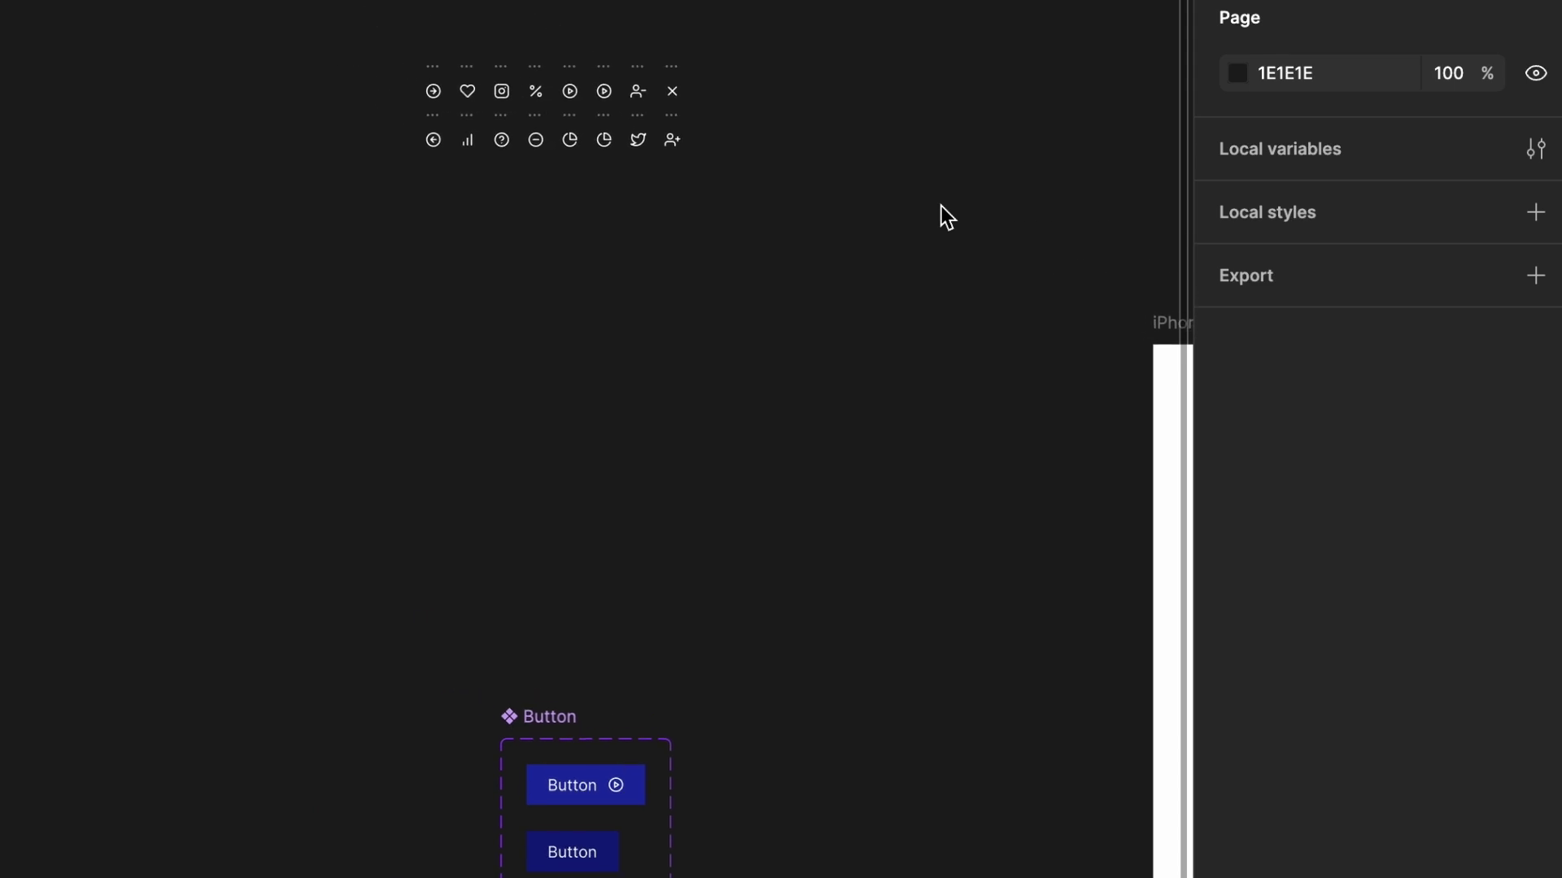
pyautogui.scroll(3, 698, 81)
pyautogui.moveTo(225, 54); pyautogui.dragTo(703, 216)
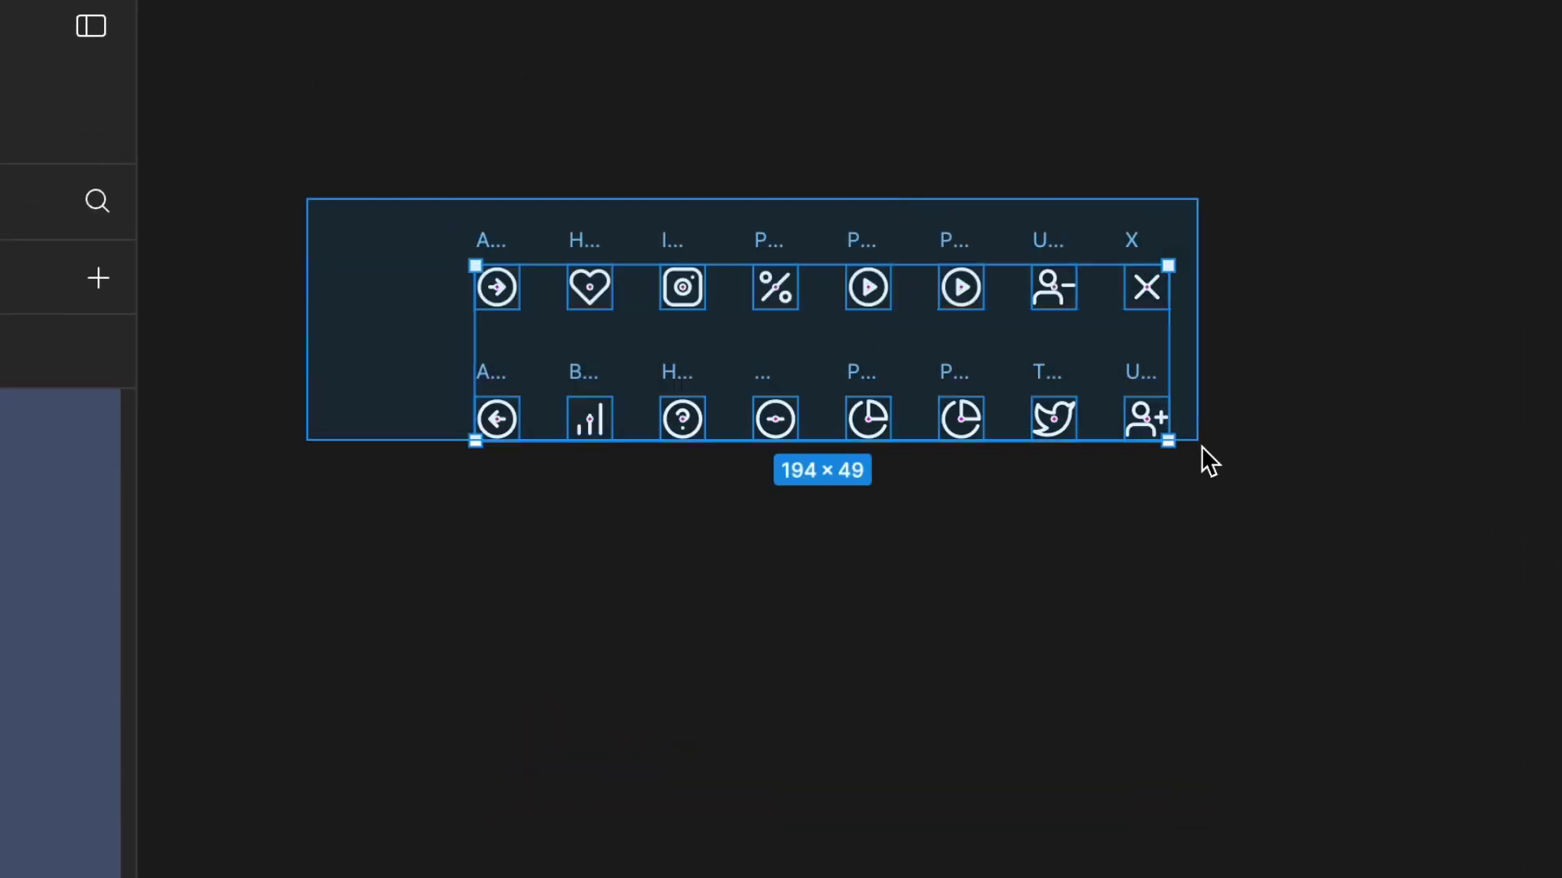
pyautogui.moveTo(1222, 509); pyautogui.dragTo(1221, 509)
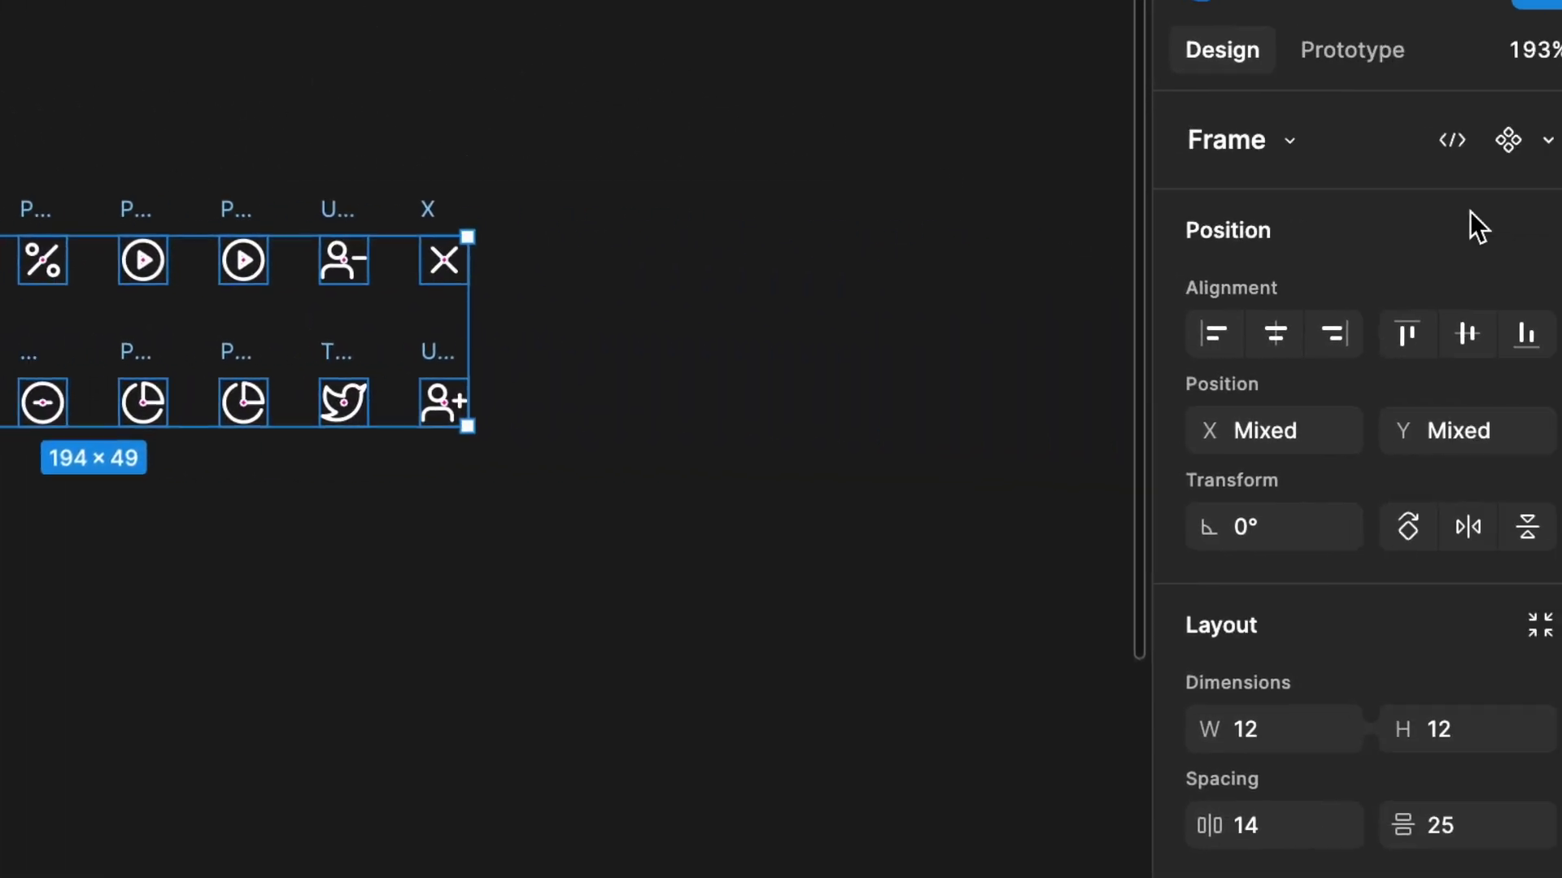
pyautogui.click(1430, 136)
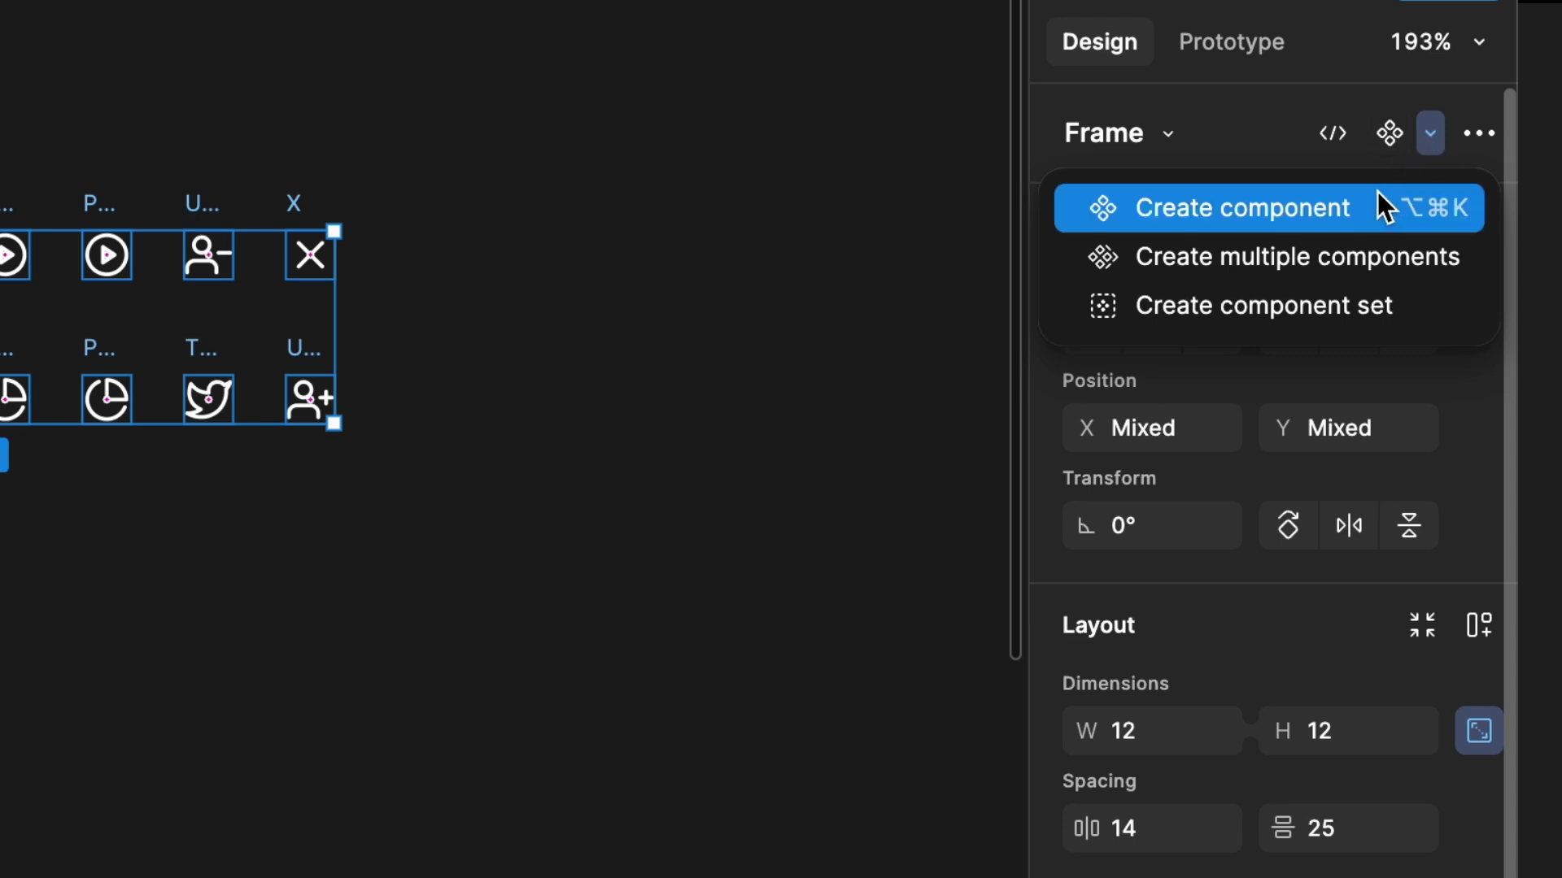
pyautogui.click(1388, 267)
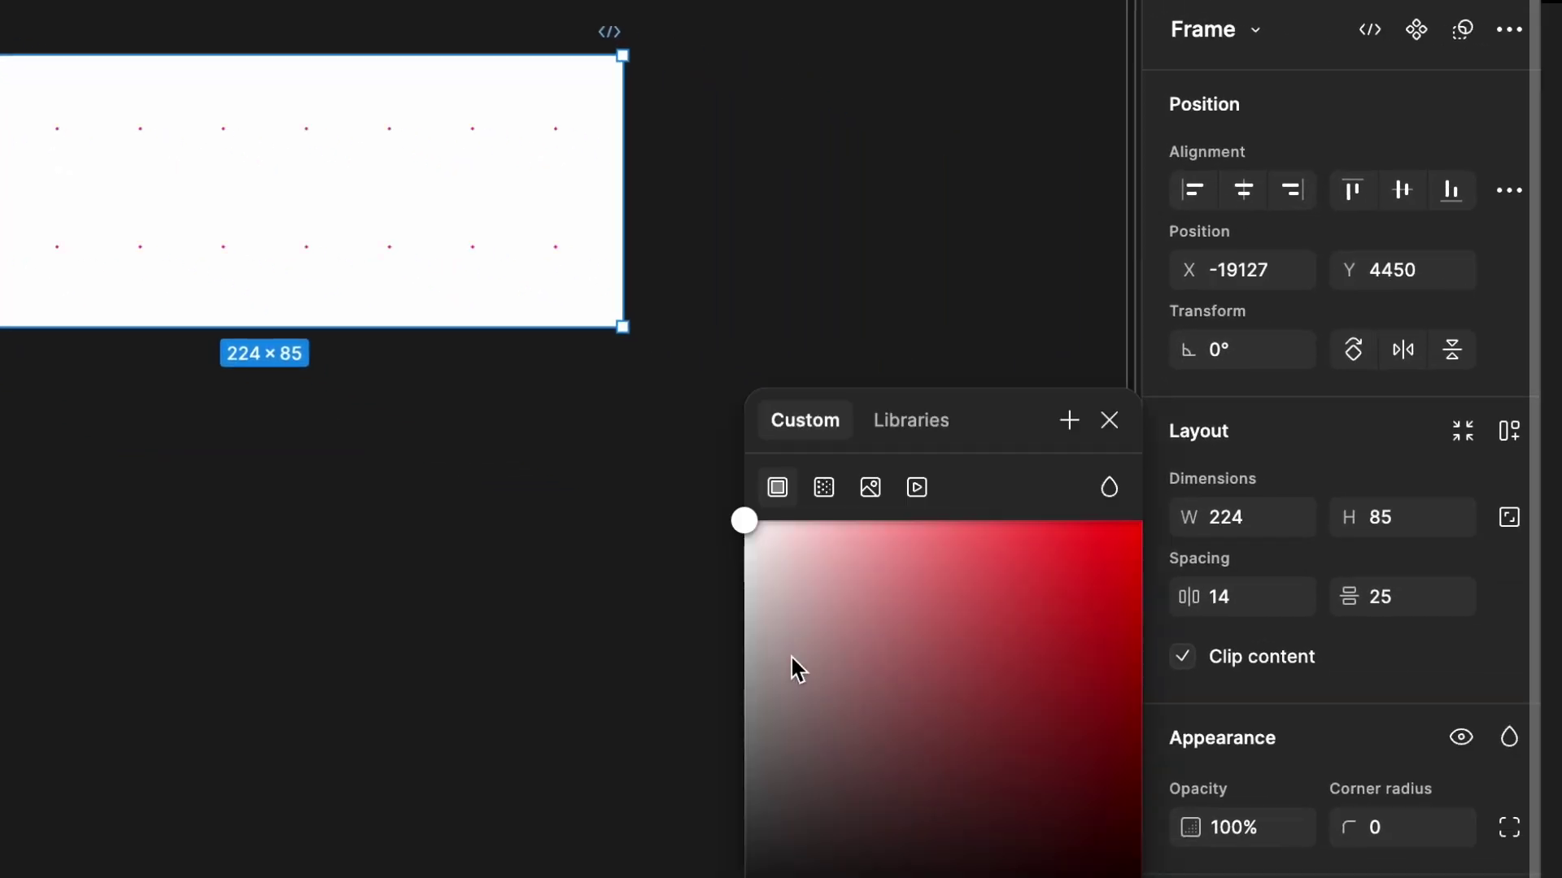
pyautogui.moveTo(790, 651); pyautogui.dragTo(768, 600)
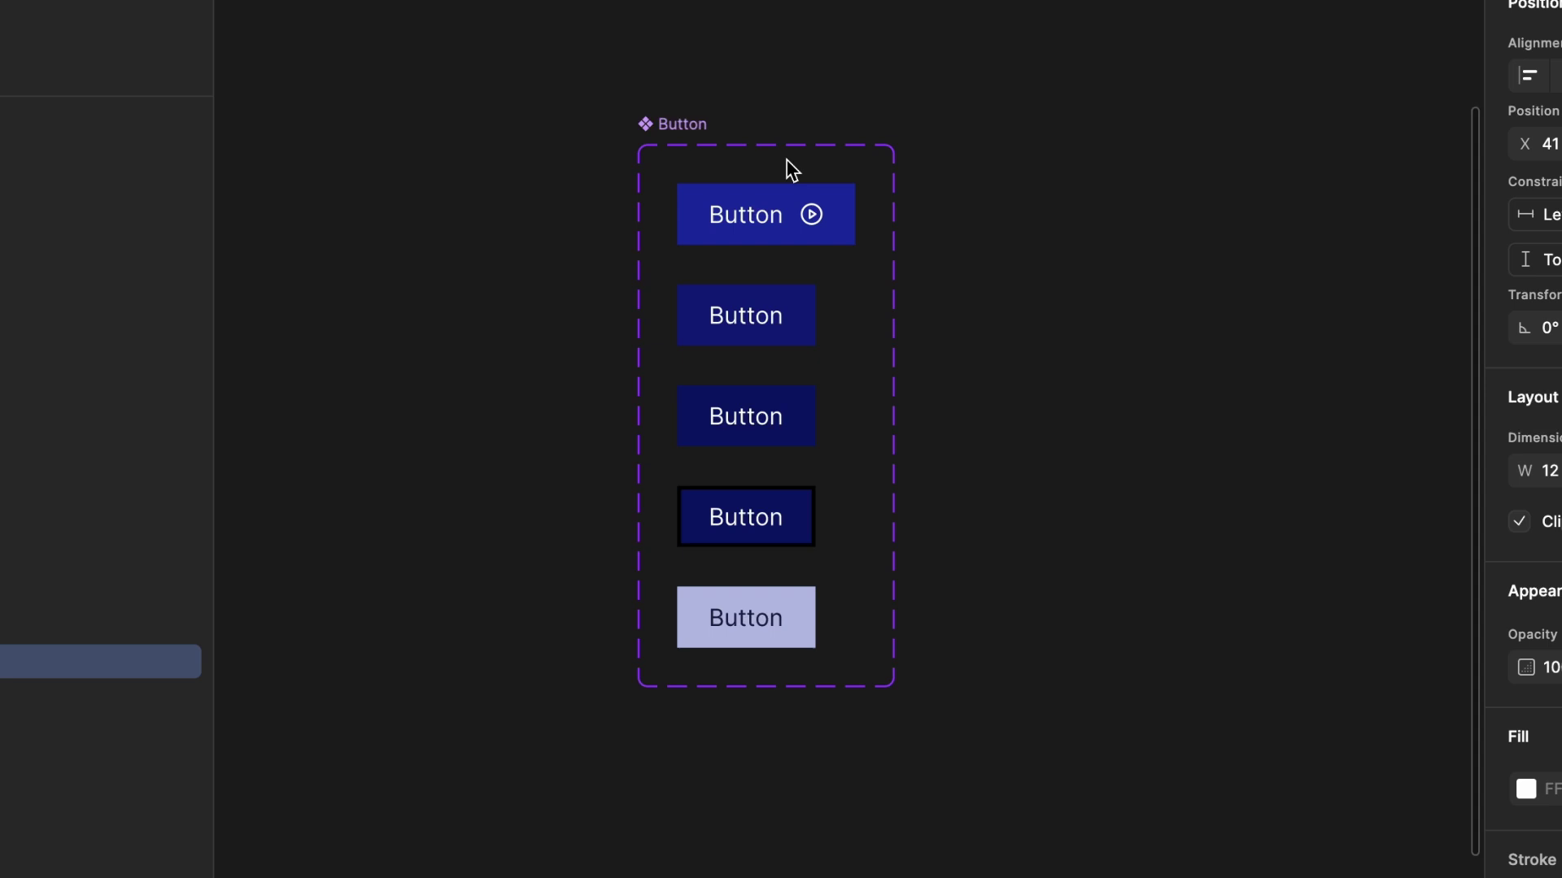
# Paste a Heart icon into the Default variant and delete its play icon.
pyautogui.scroll(5, 788, 166)
pyautogui.scroll(-2, 798, 271)
pyautogui.doubleClick(767, 237)
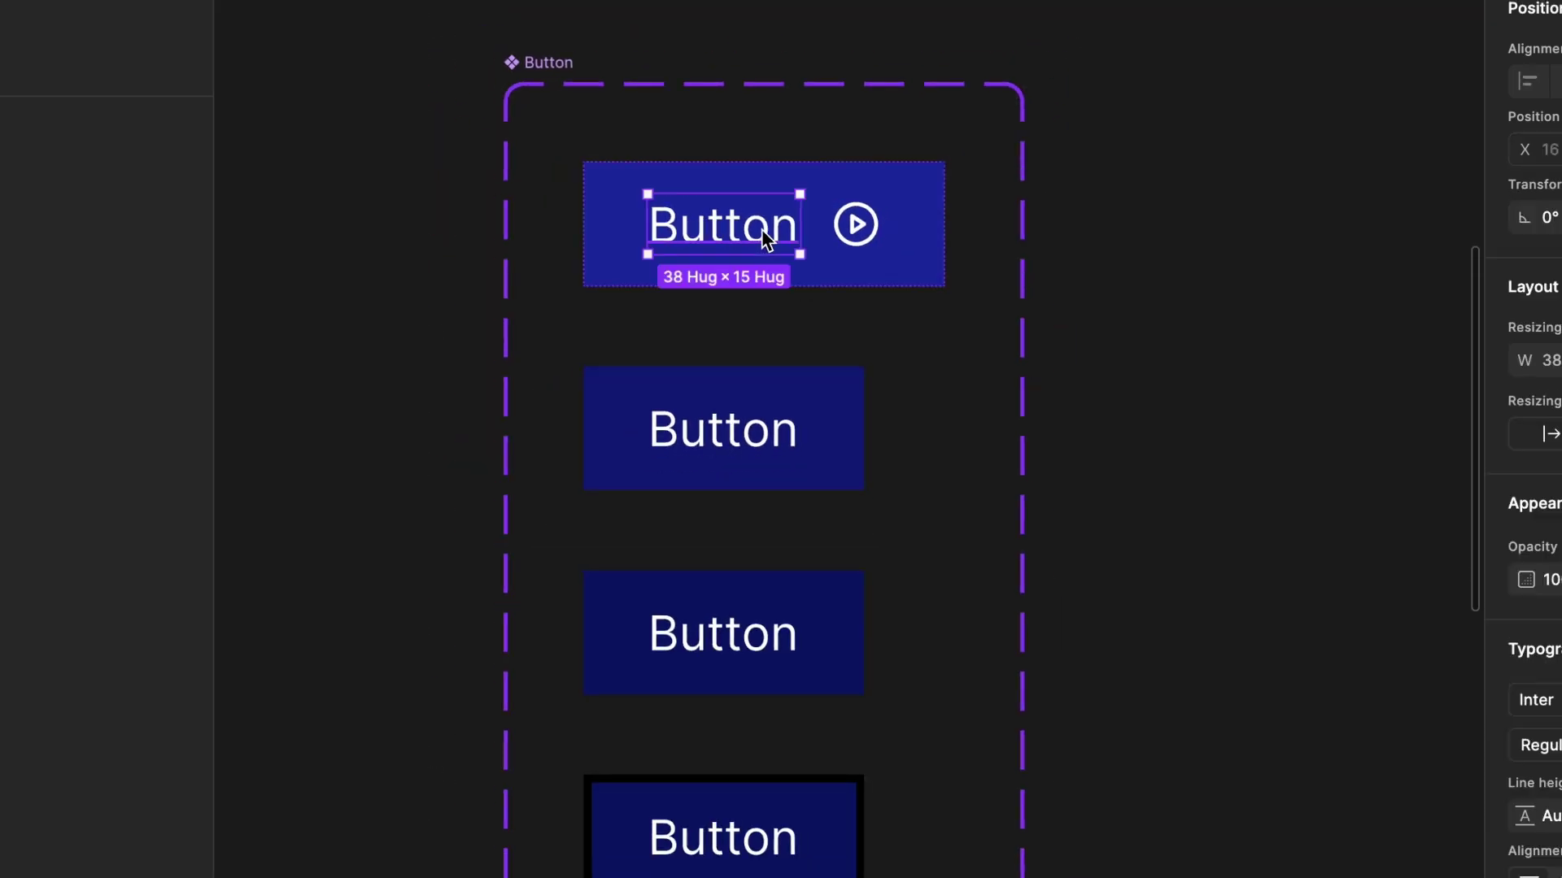
pyautogui.hotkey('ctrl', 'v')
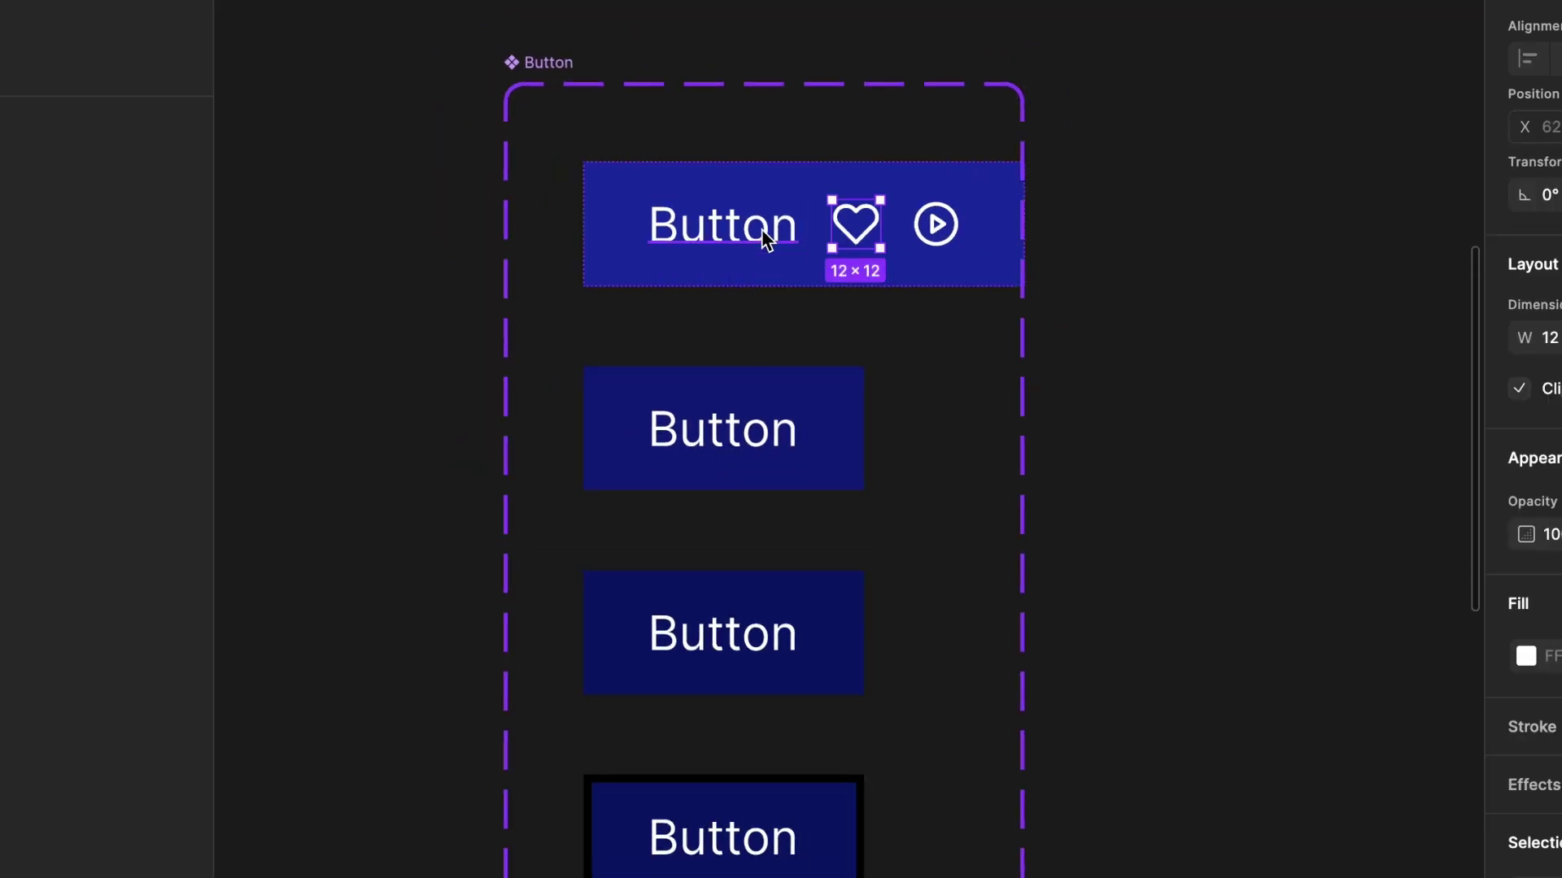
pyautogui.click(948, 228)
pyautogui.press('Delete')
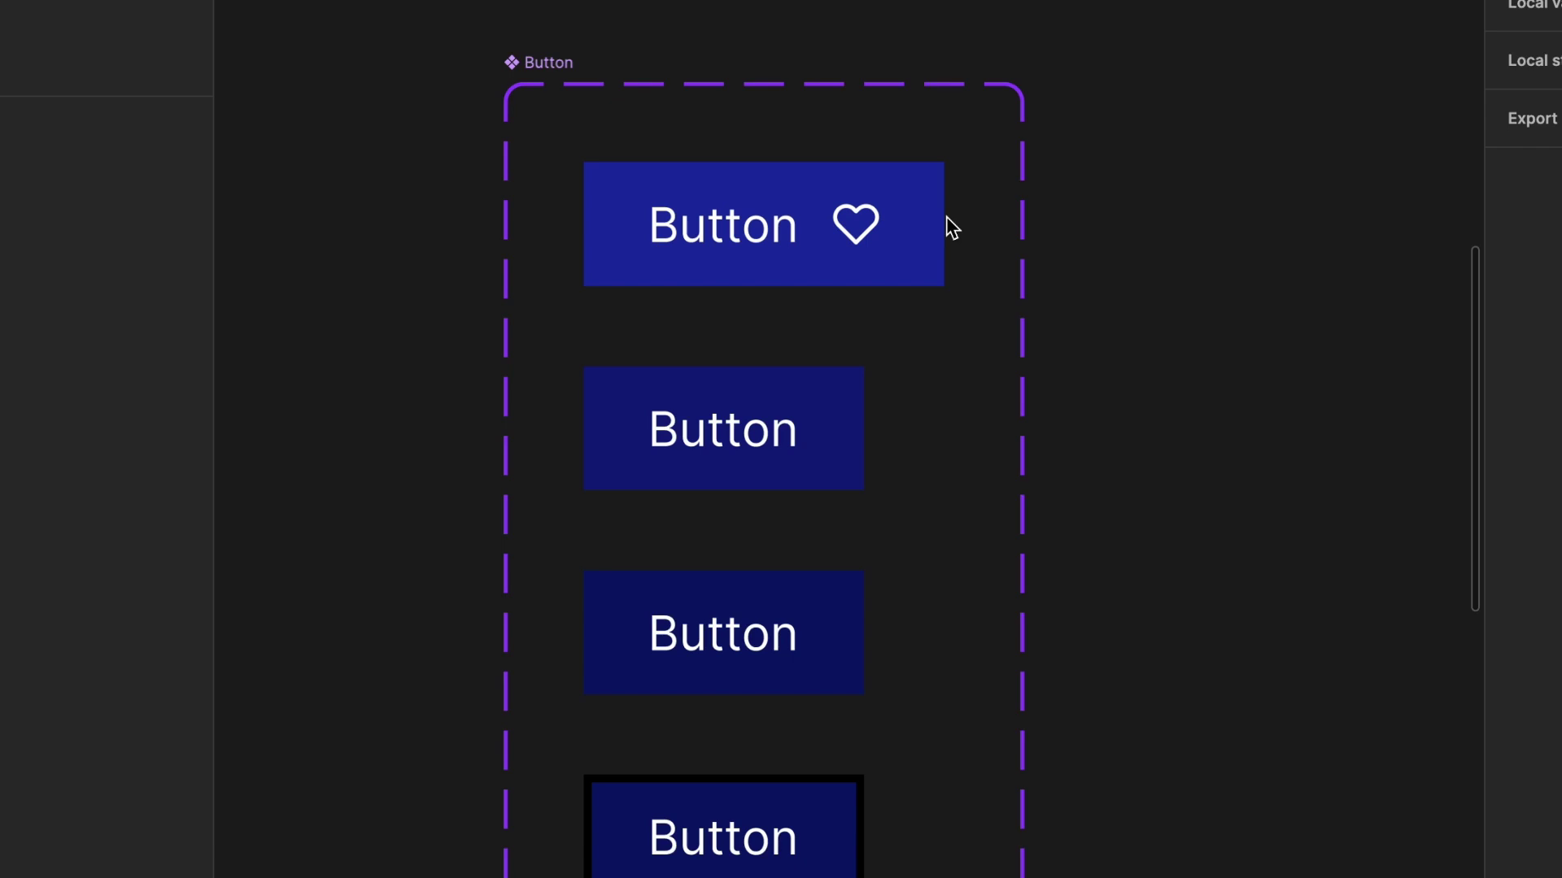
pyautogui.scroll(-1, 951, 228)
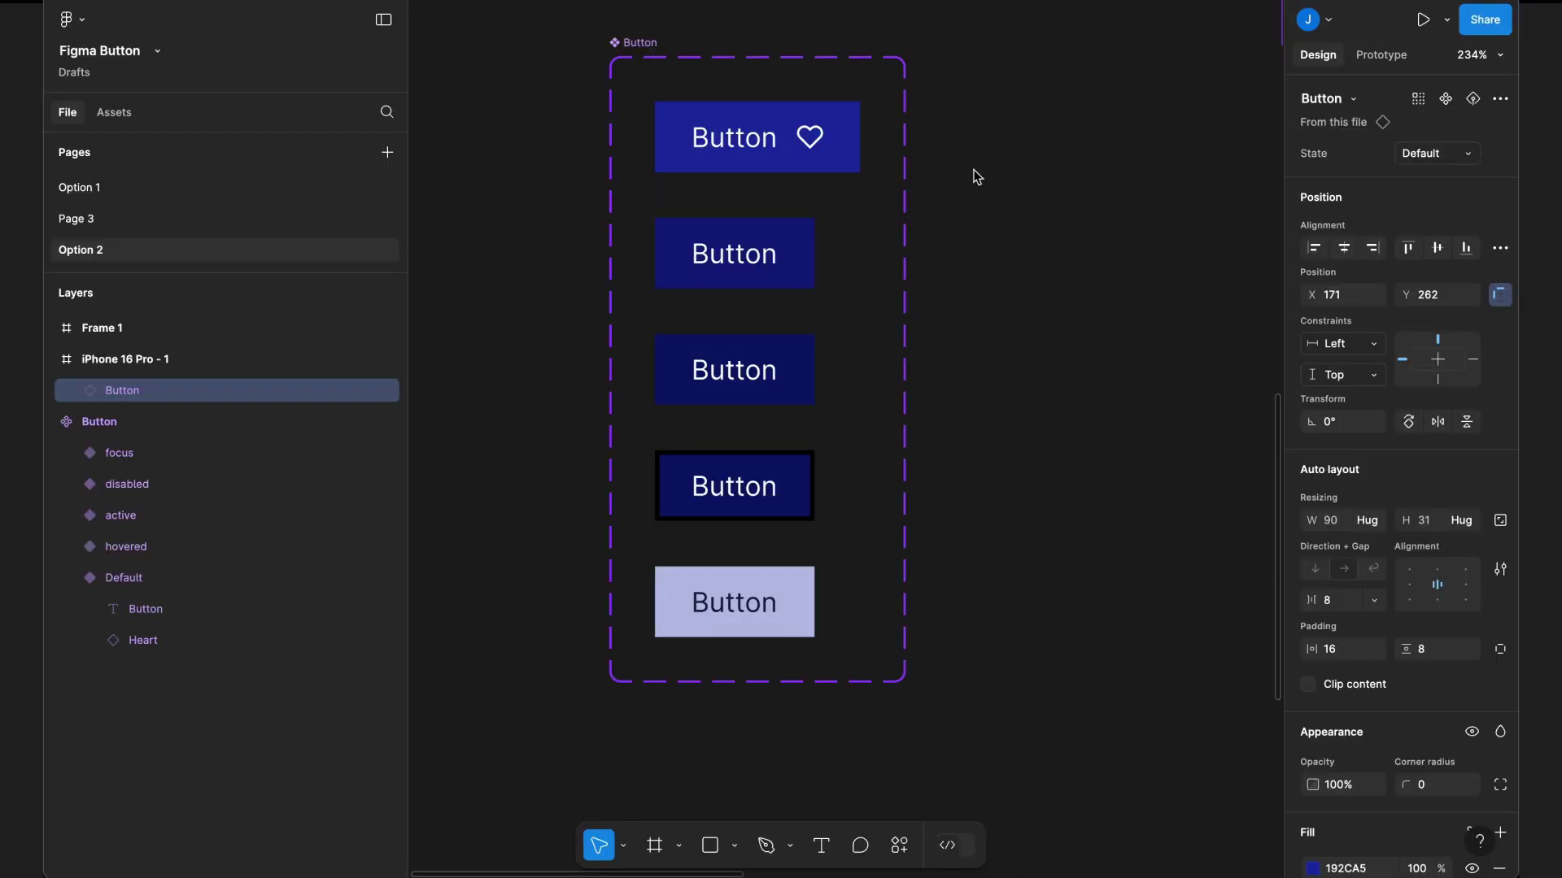
pyautogui.hscroll(-3, 976, 177)
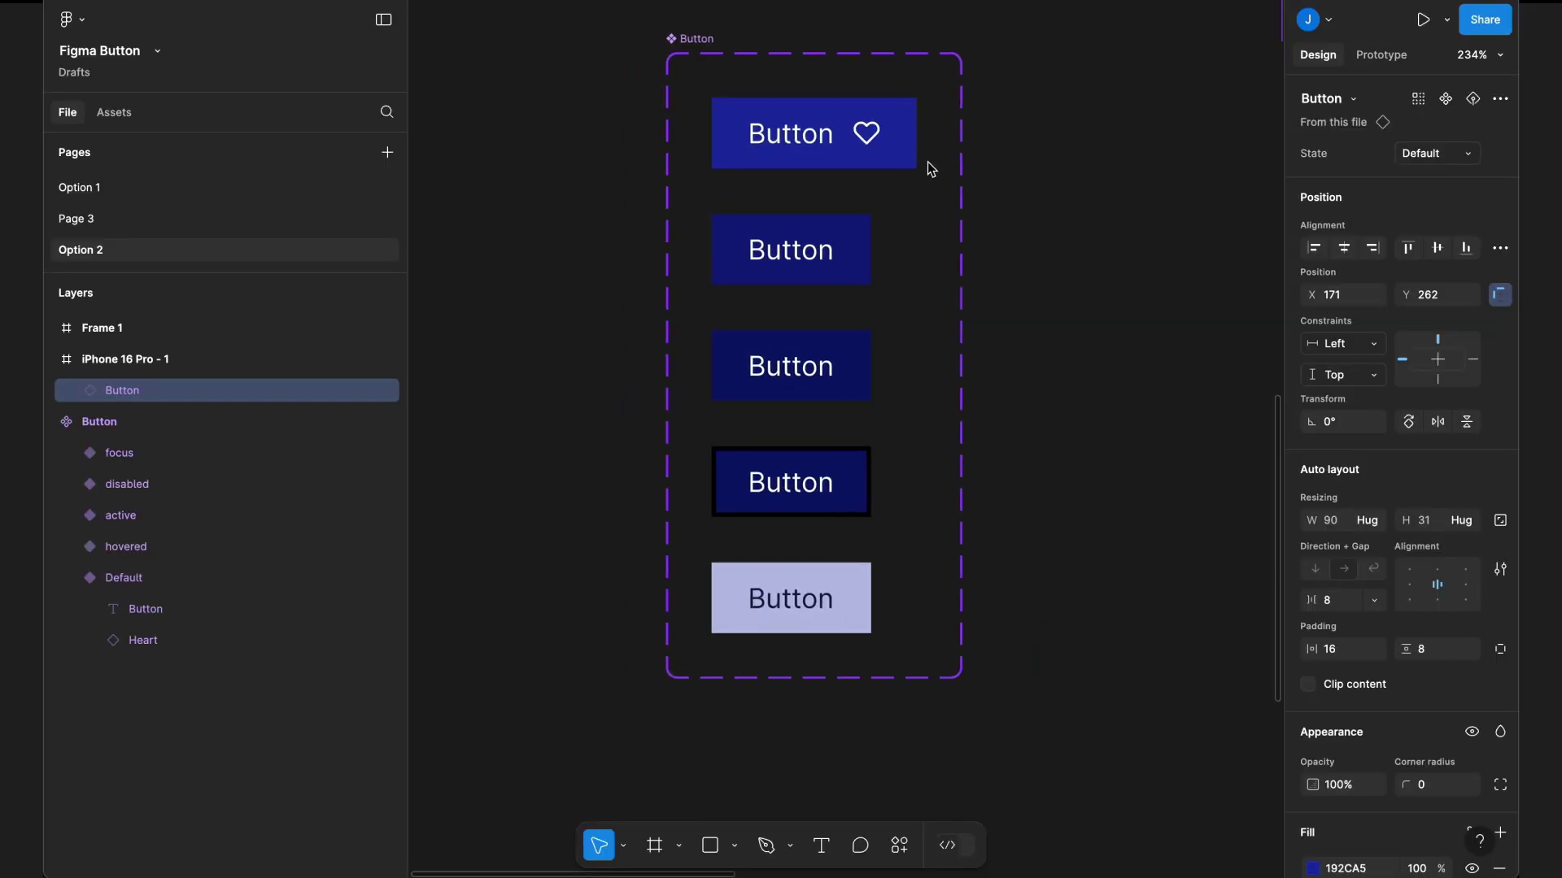
pyautogui.hscroll(1, 903, 166)
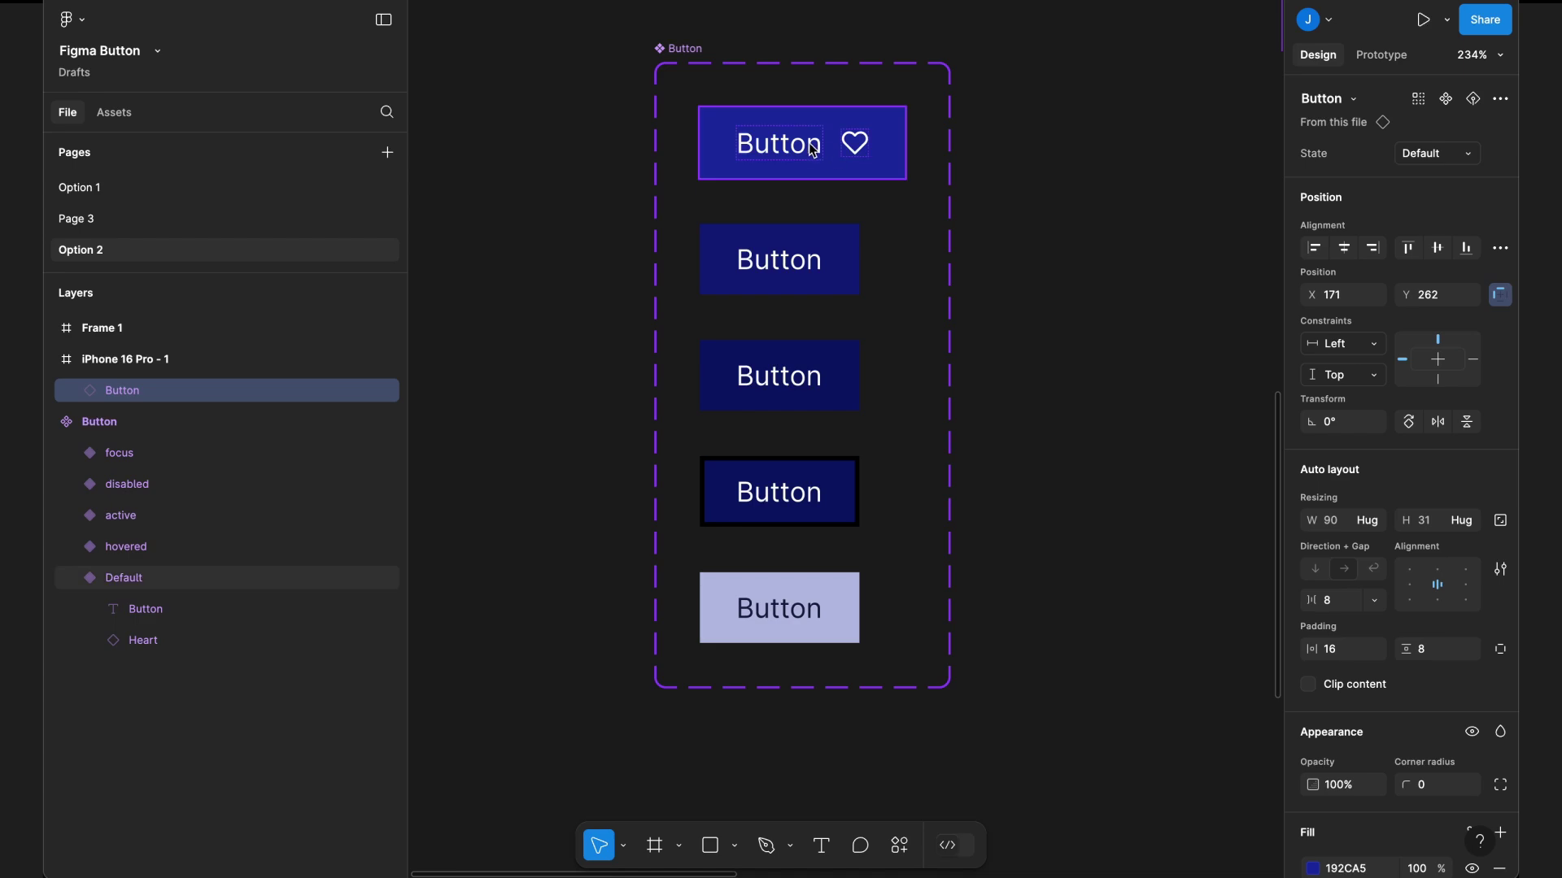
# Create the 'right icon swap' instance swap property from the Heart icon, keeping Heart as default.
pyautogui.click(813, 147)
pyautogui.click(854, 144)
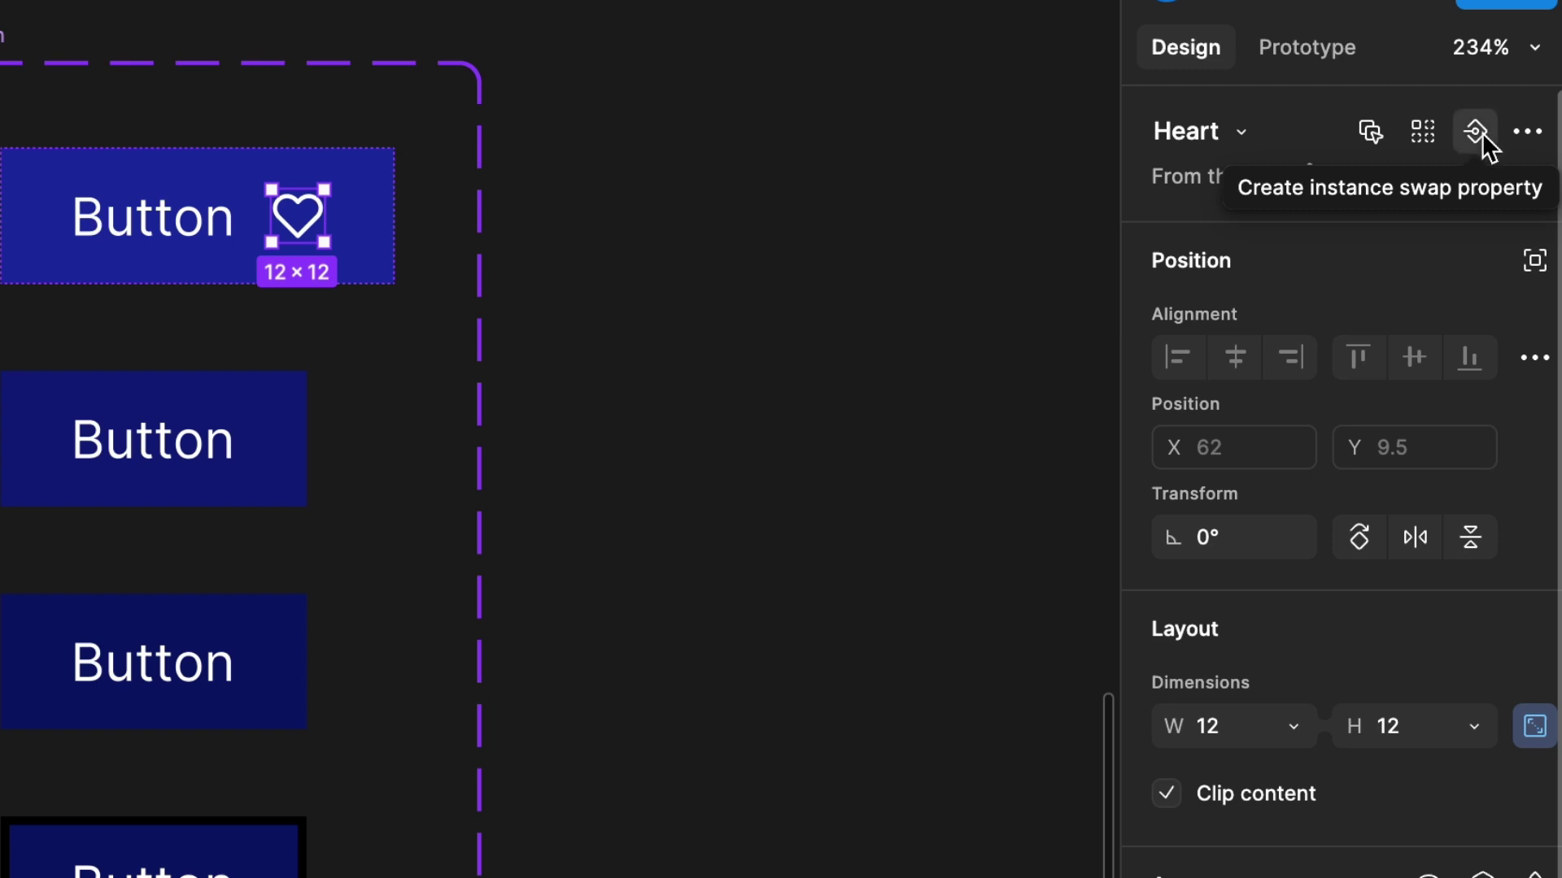
pyautogui.click(1480, 133)
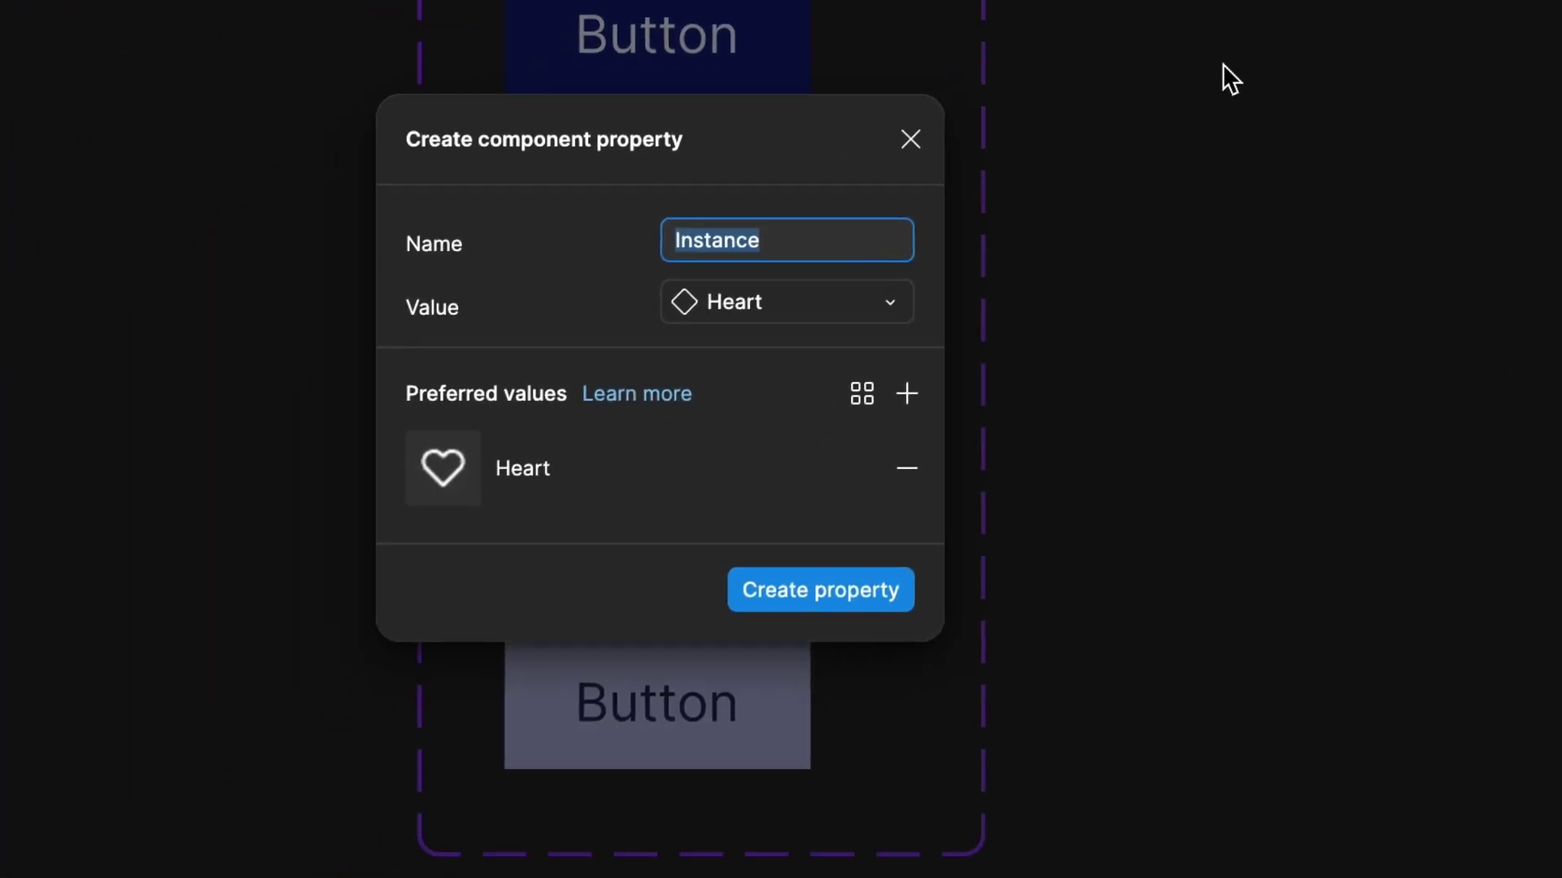
pyautogui.write('right icon swap')
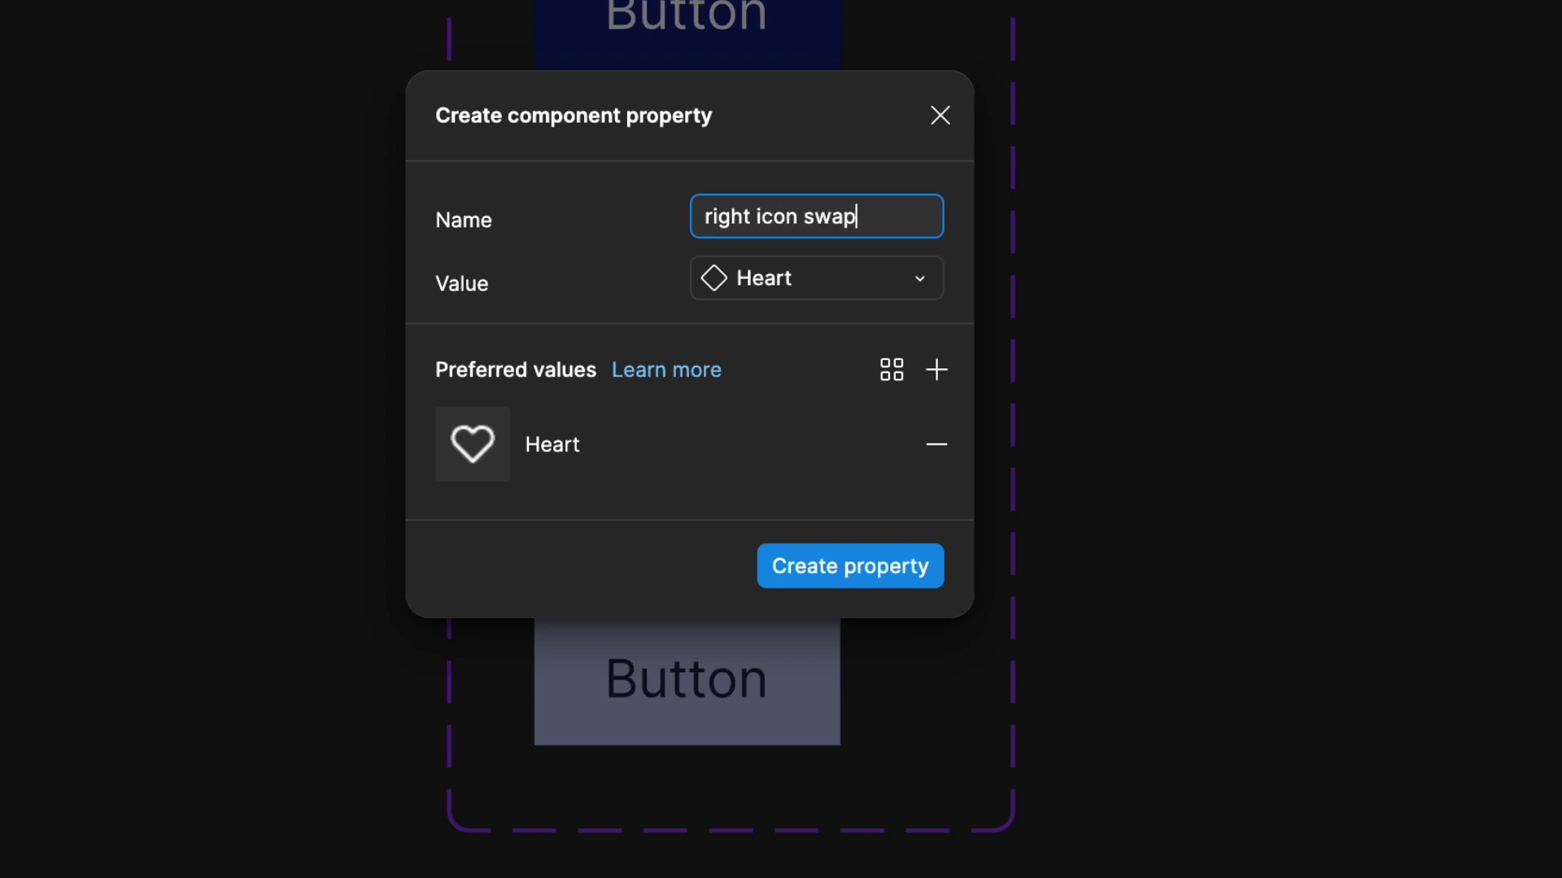
pyautogui.click(809, 291)
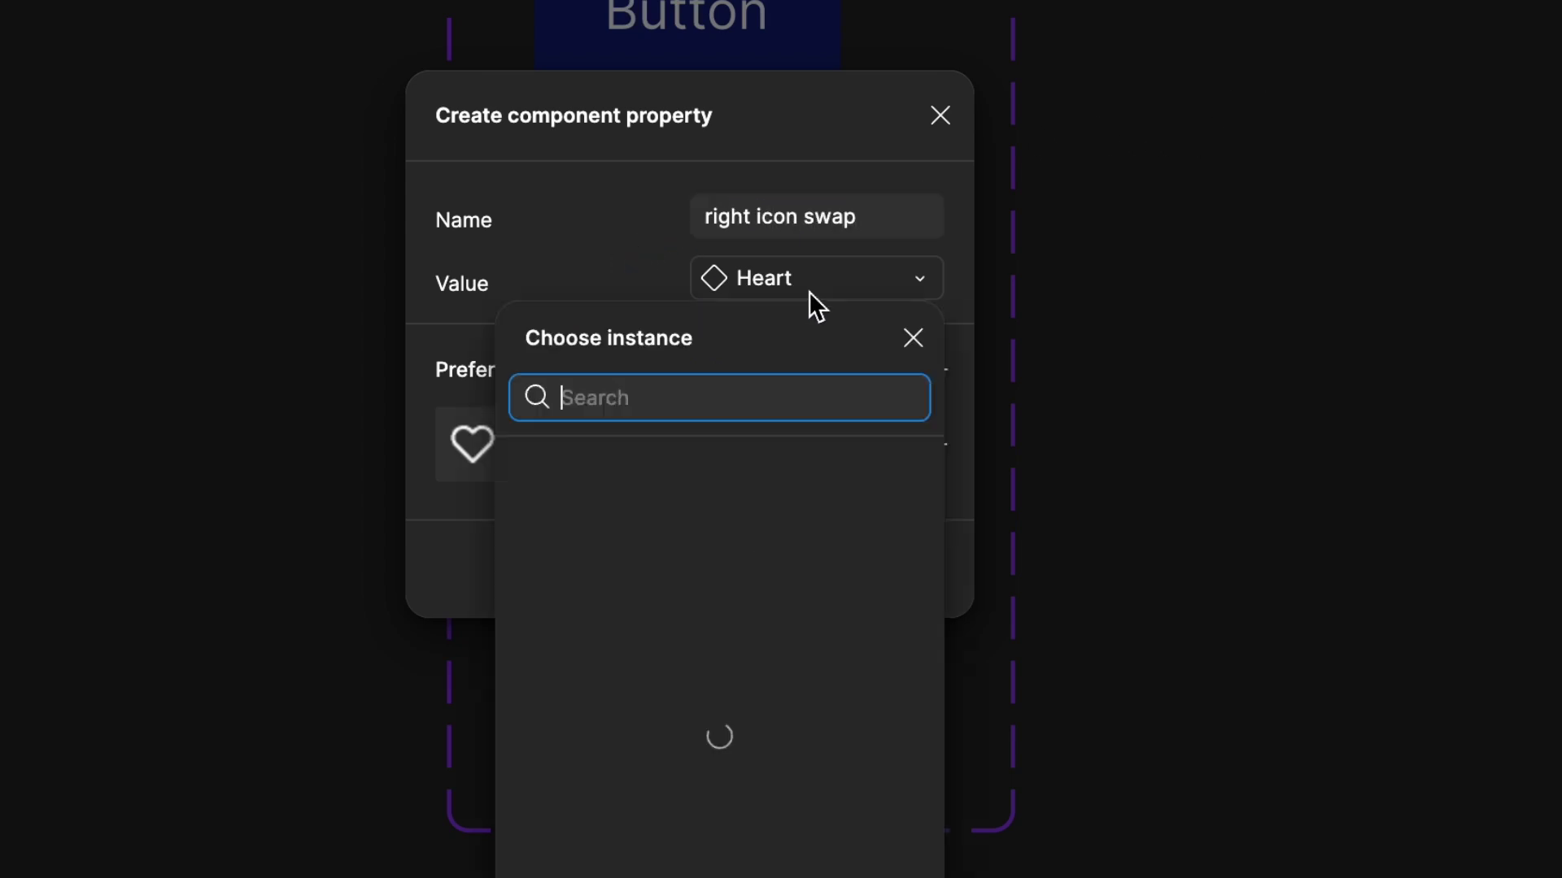
pyautogui.click(831, 282)
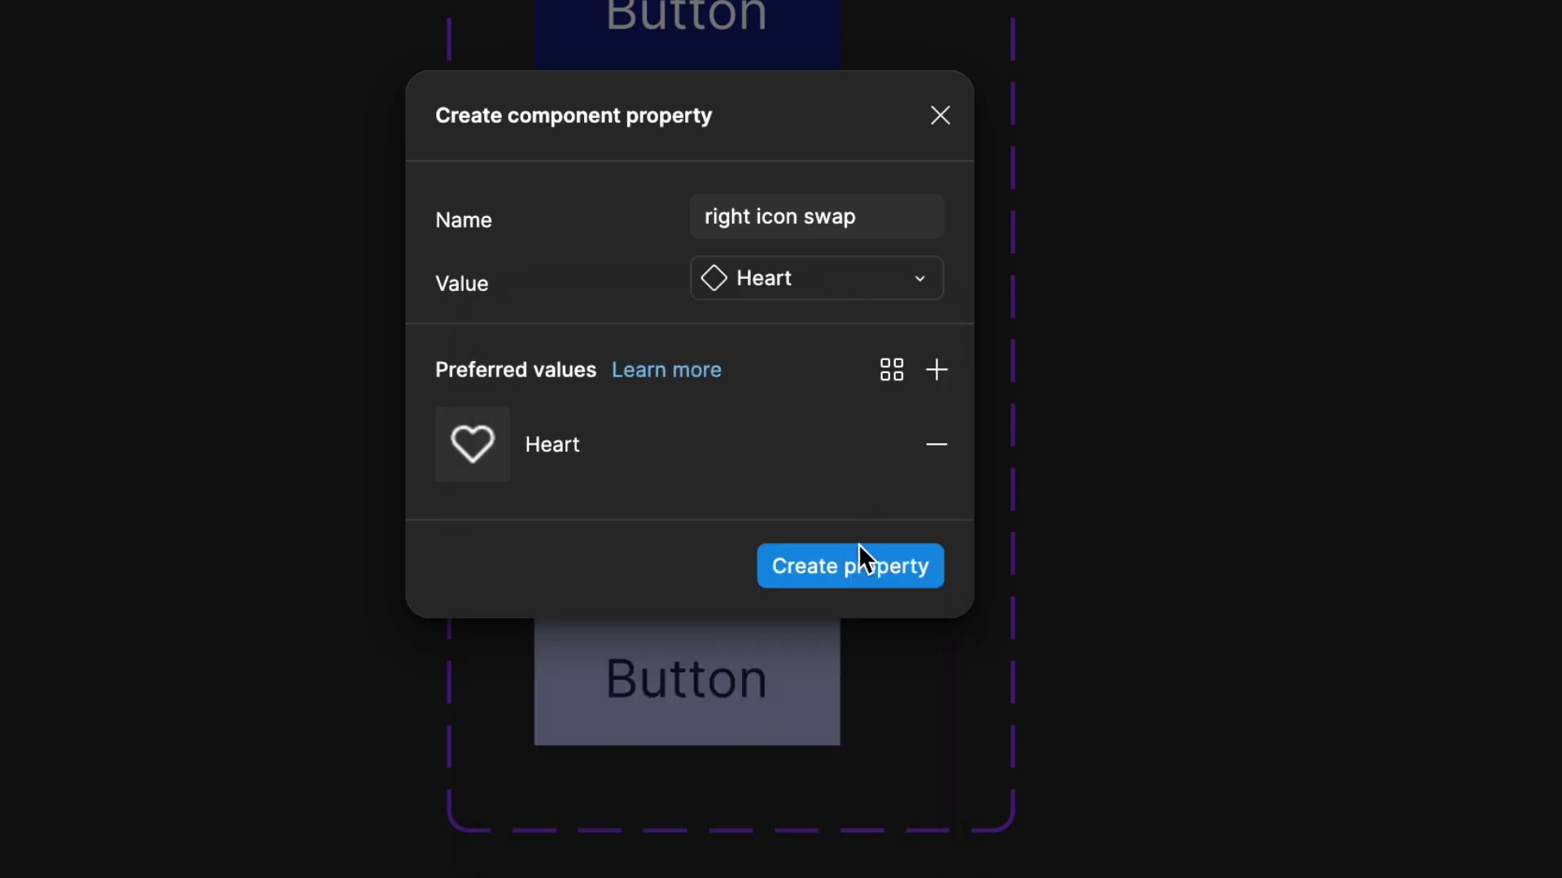
pyautogui.click(859, 549)
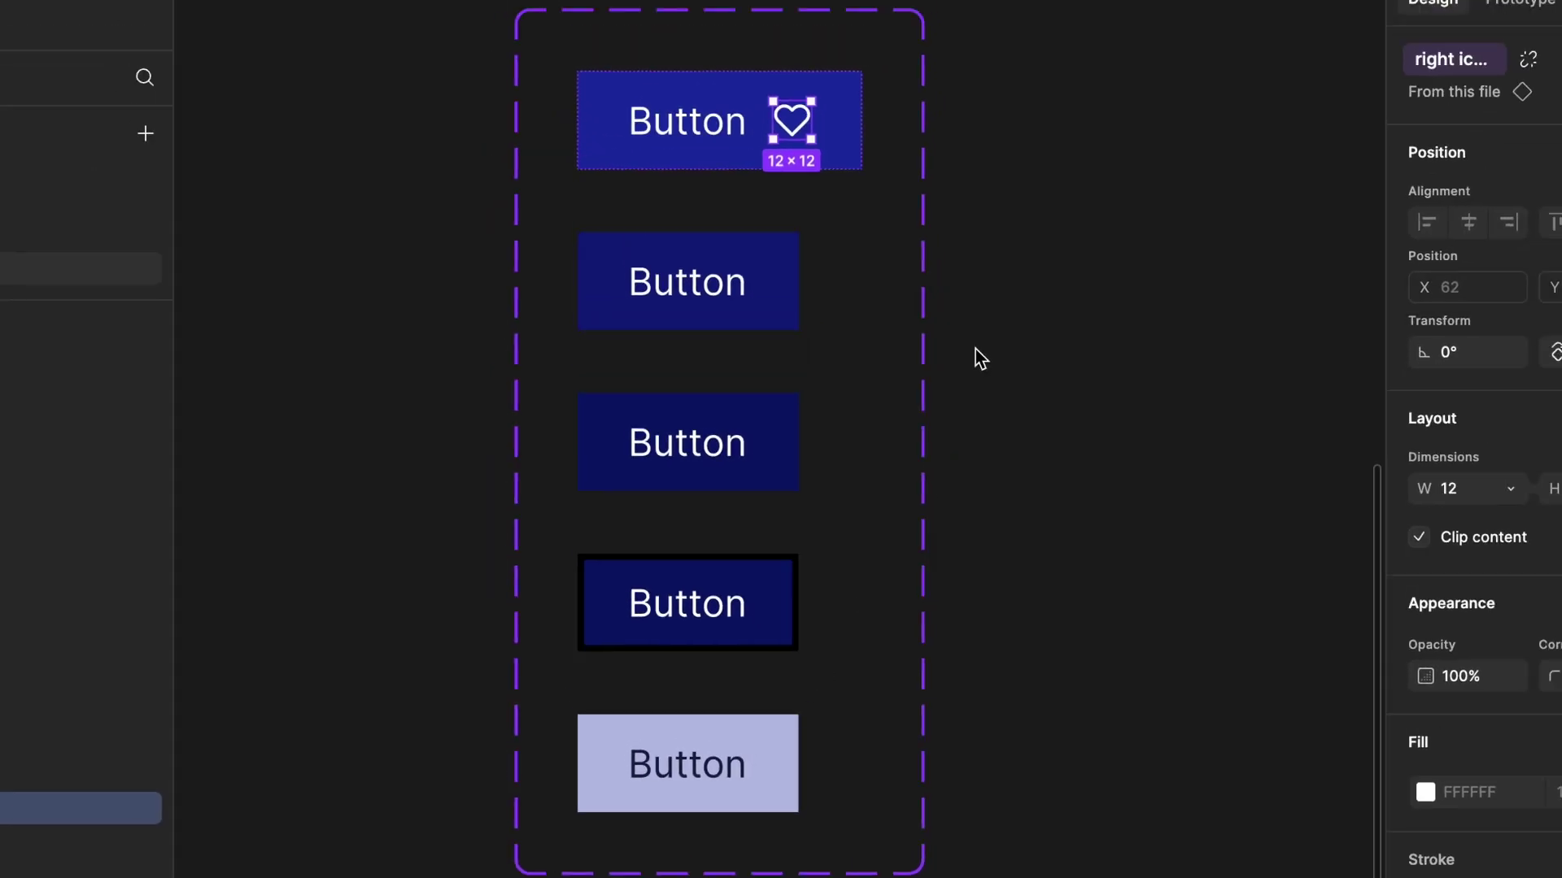
# Select the phone-frame Button instance and swap its right icon to Help circle.
pyautogui.click(974, 349)
pyautogui.scroll(-2, 554, 179)
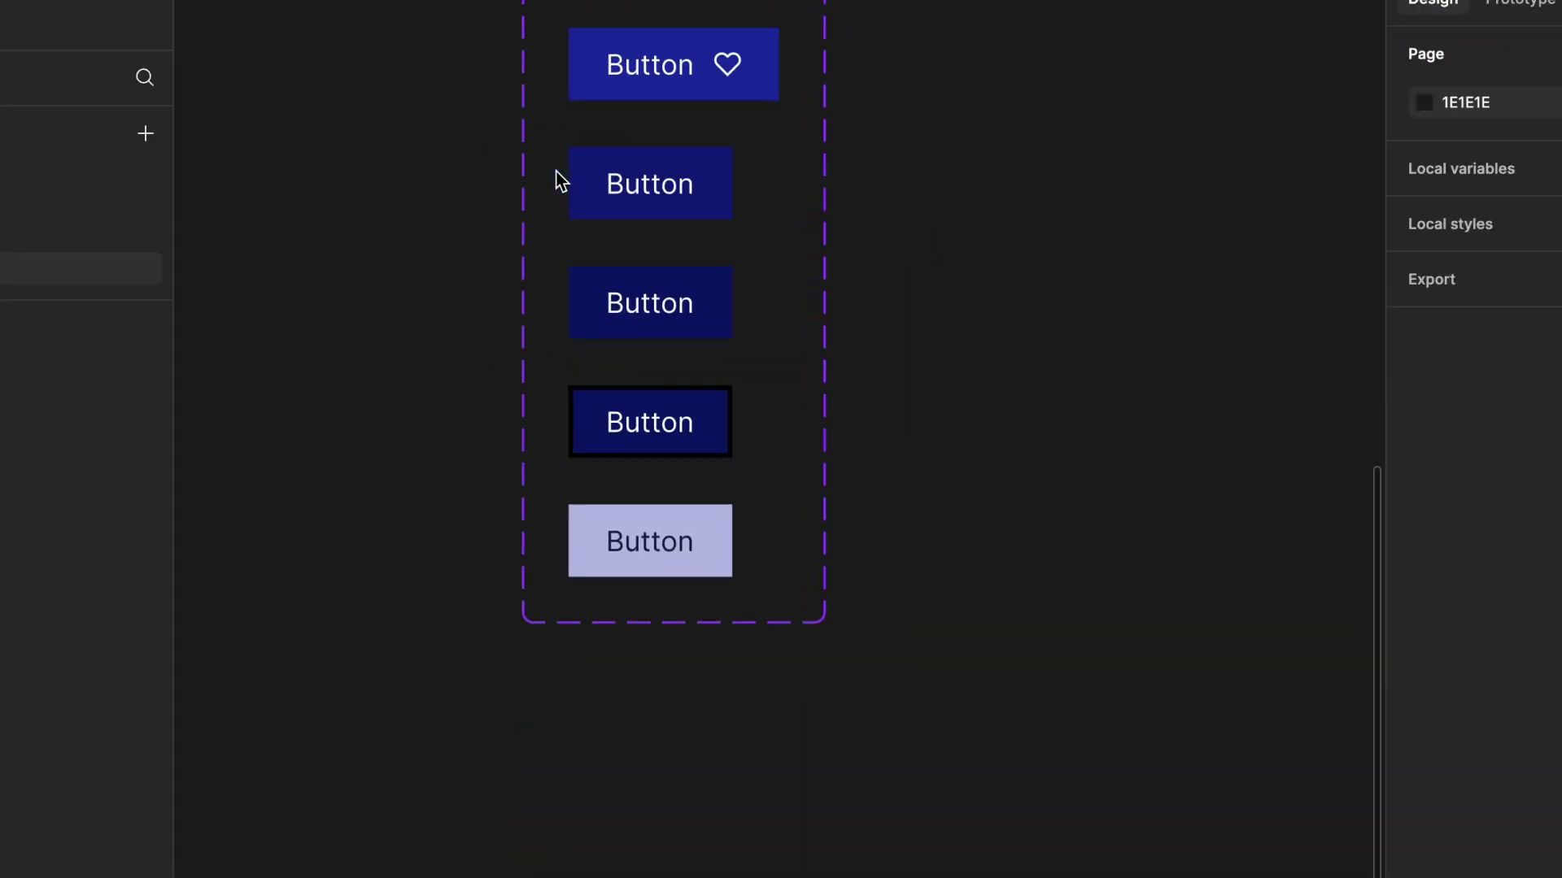
pyautogui.hscroll(10, 1000, 275)
pyautogui.scroll(2, 795, 28)
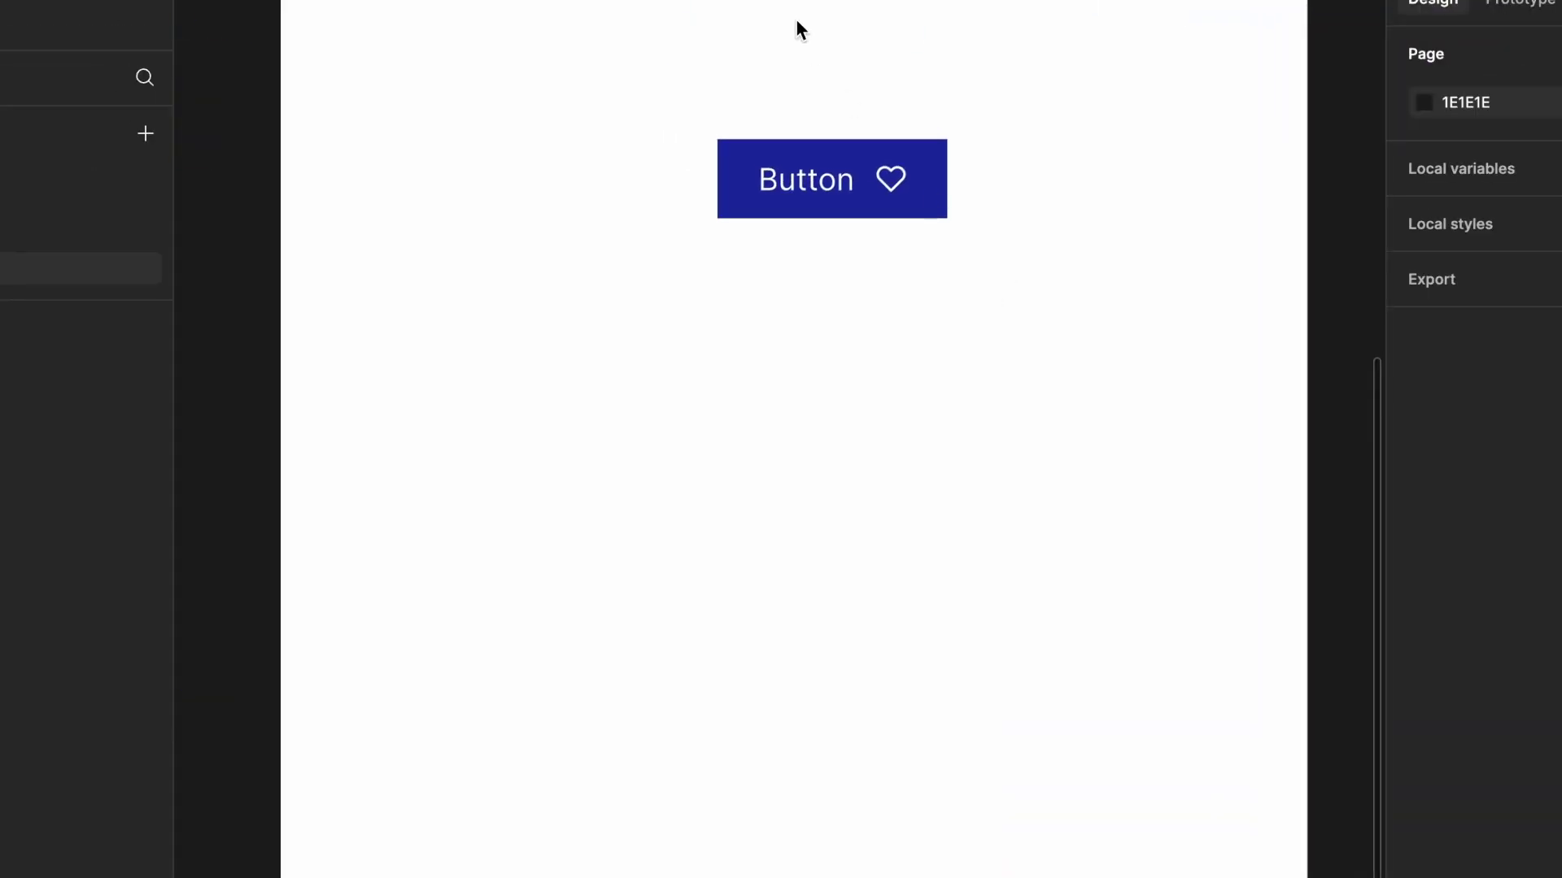
pyautogui.scroll(3, 795, 28)
pyautogui.click(876, 241)
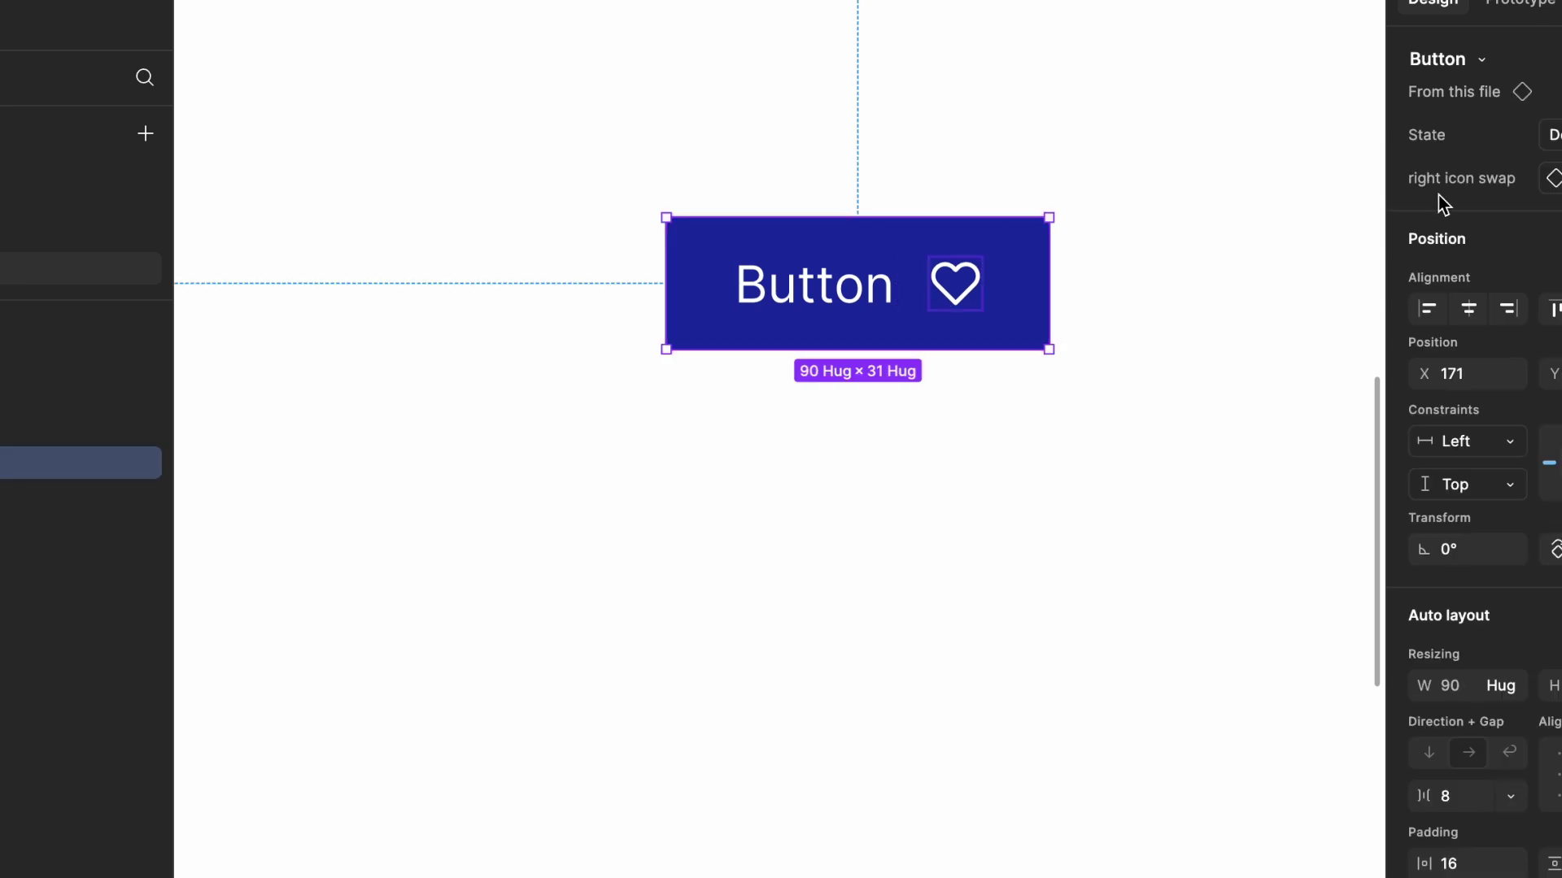
pyautogui.click(1556, 186)
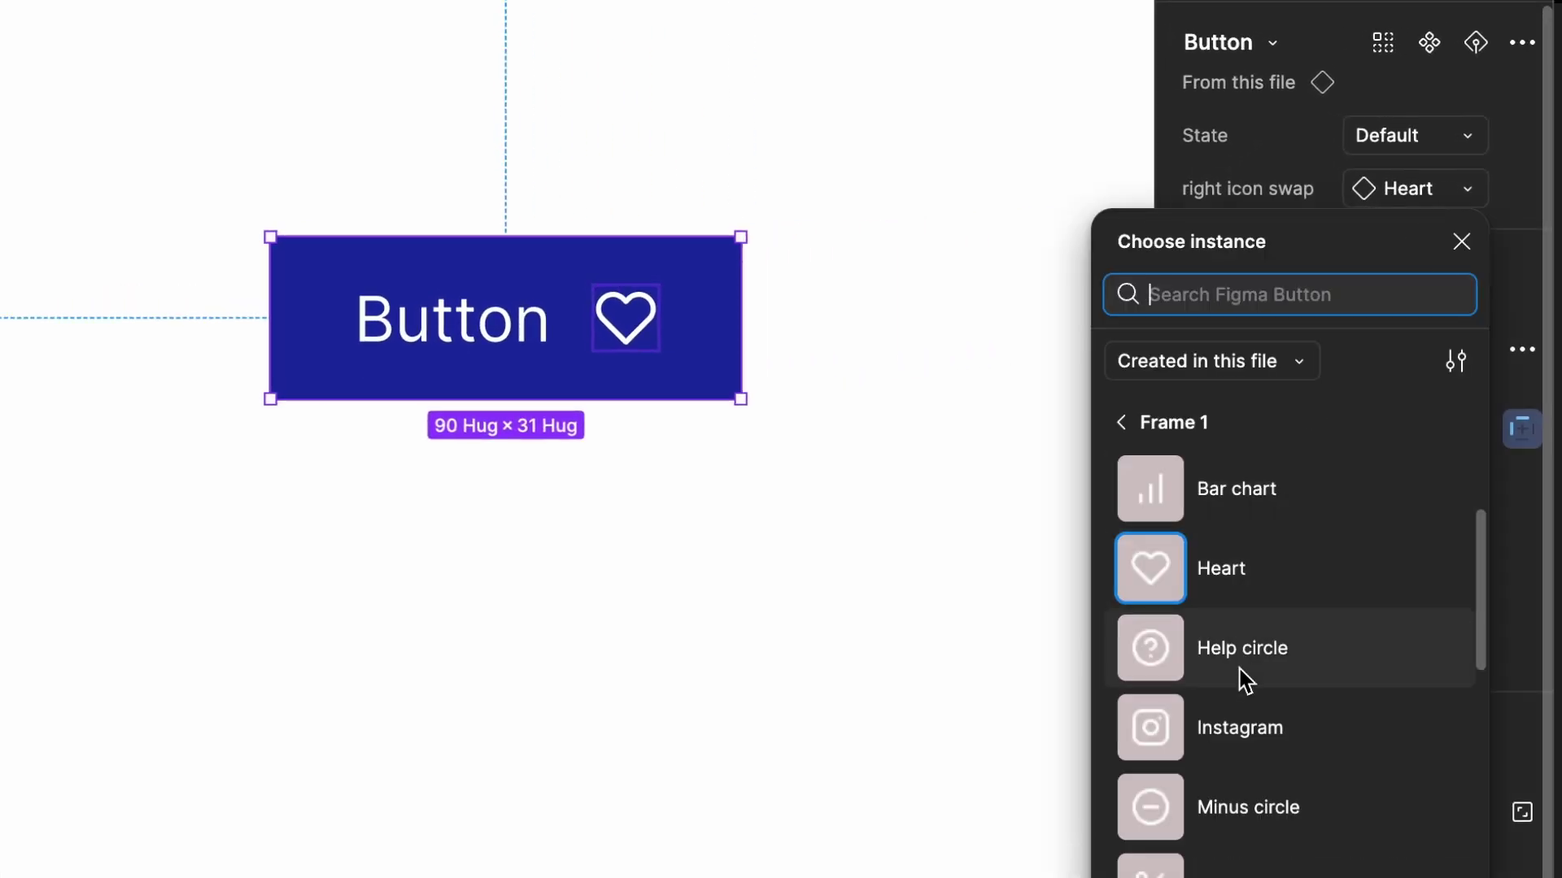
pyautogui.click(1244, 675)
# Try Minus circle as the right icon, then set it back to Heart.
pyautogui.click(1403, 191)
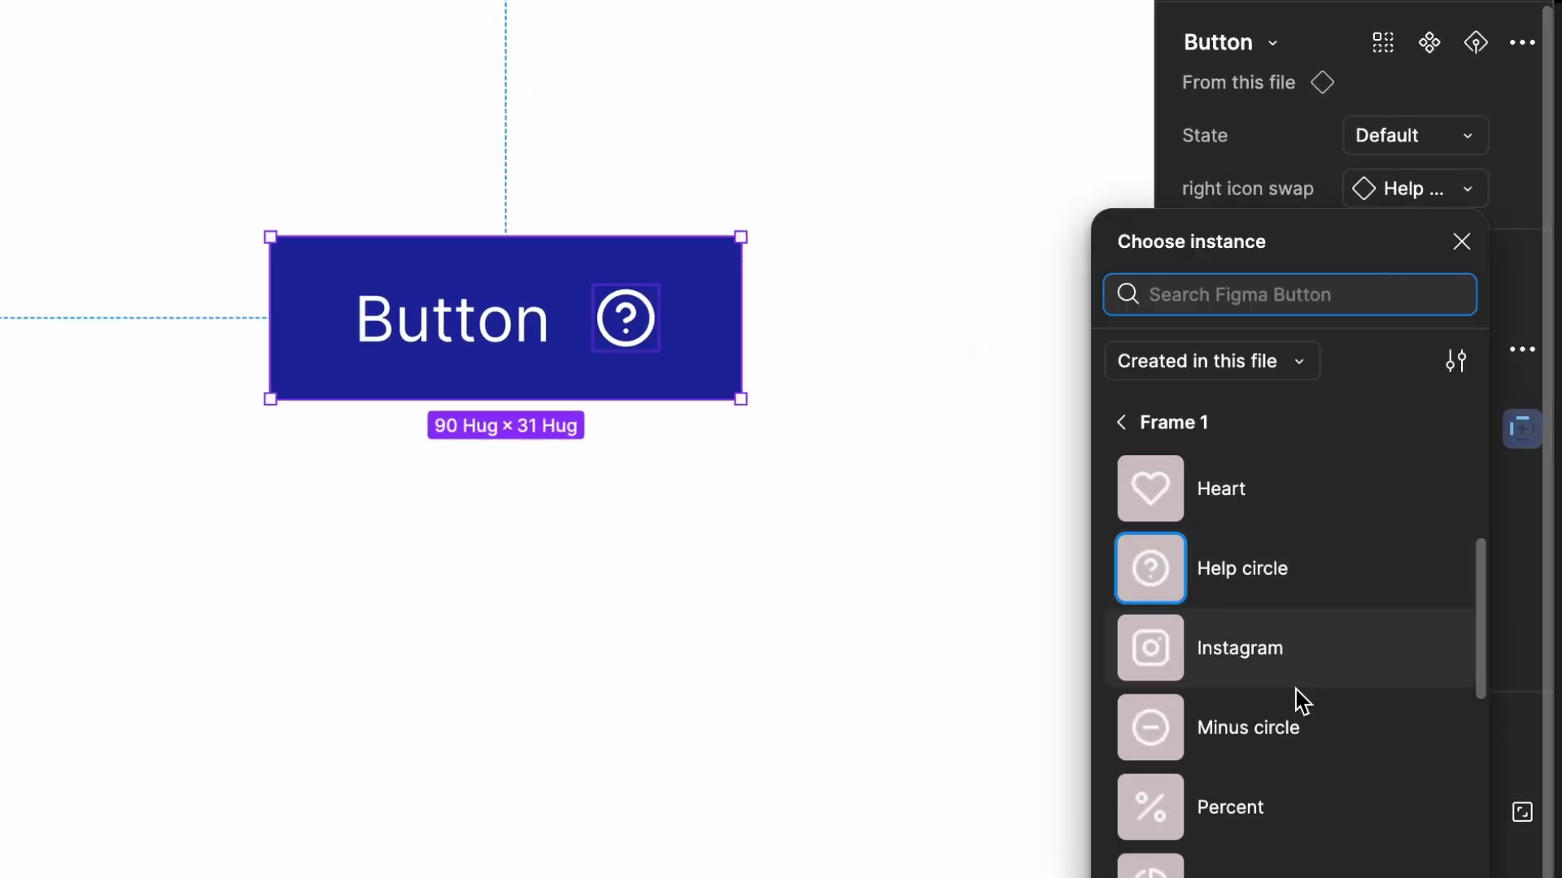
pyautogui.click(1305, 729)
pyautogui.click(1416, 217)
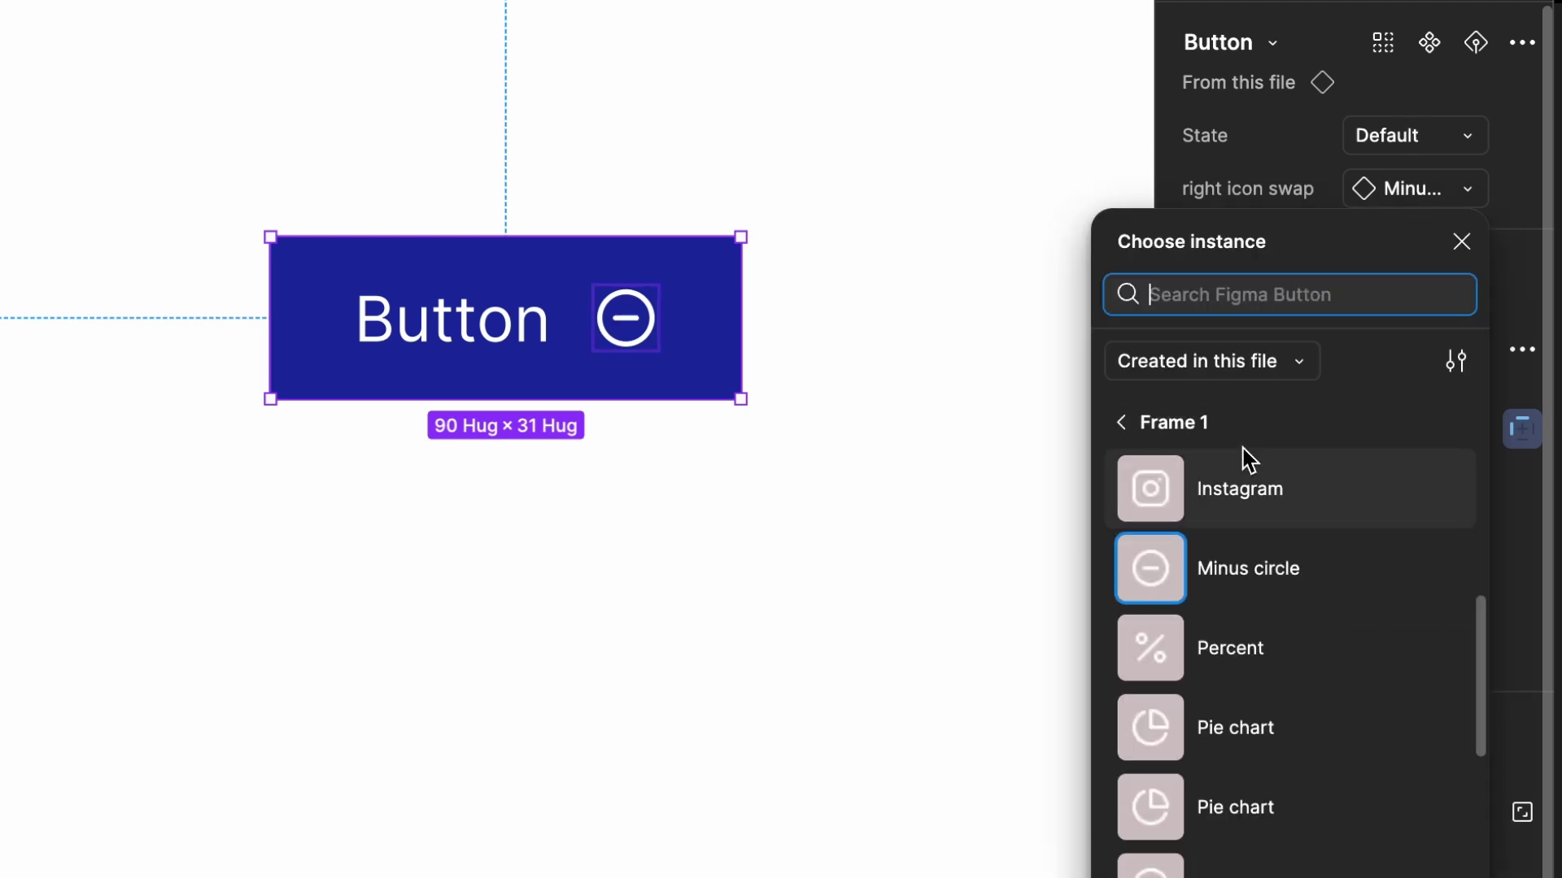
pyautogui.scroll(5, 1258, 525)
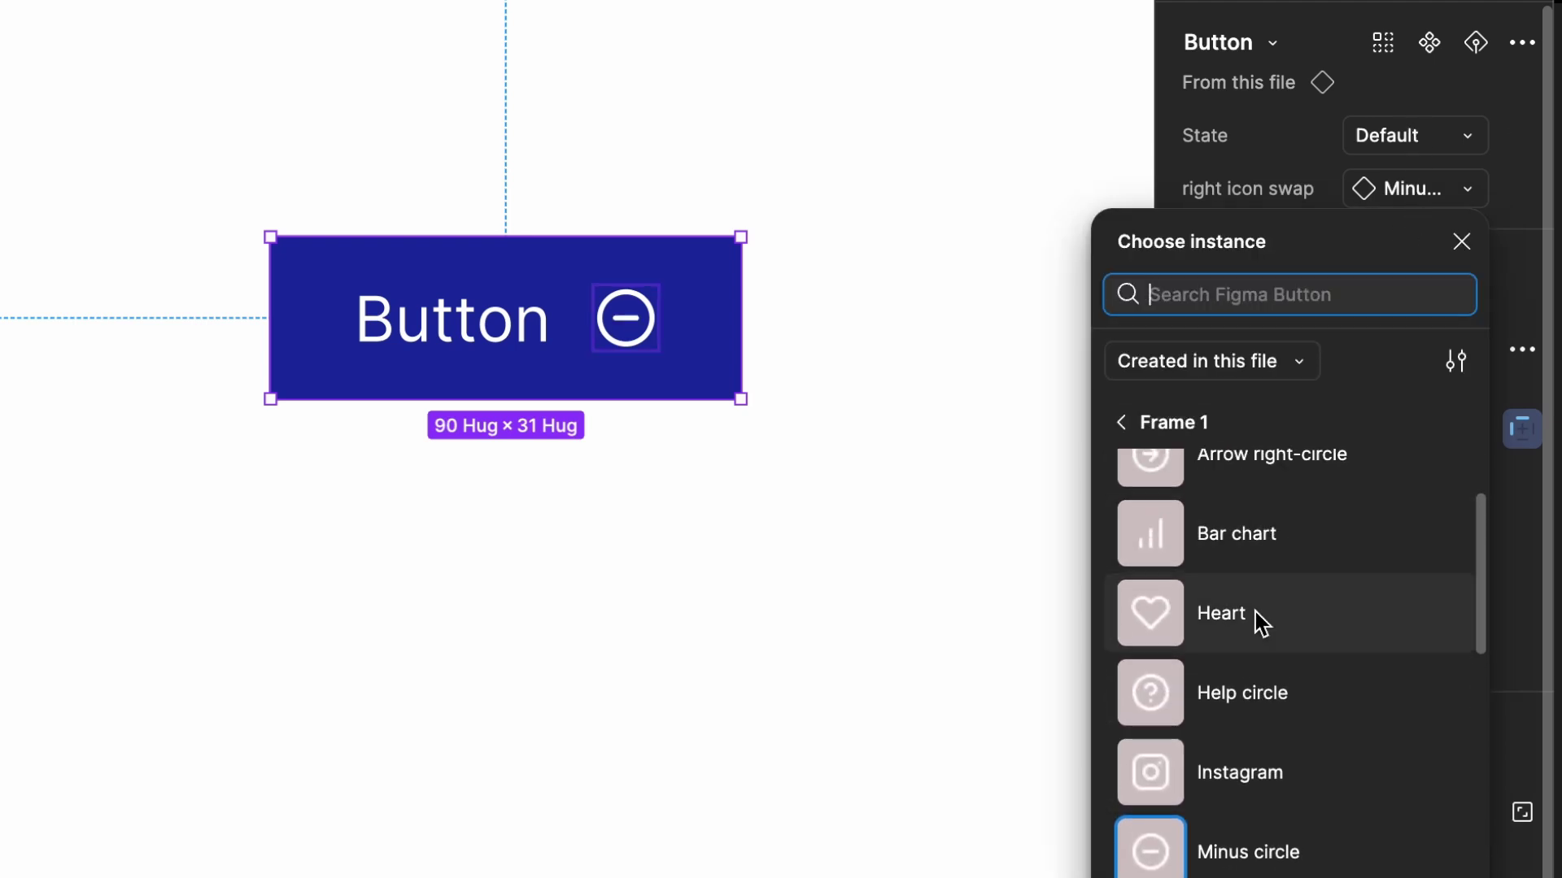
pyautogui.click(1258, 622)
pyautogui.click(884, 587)
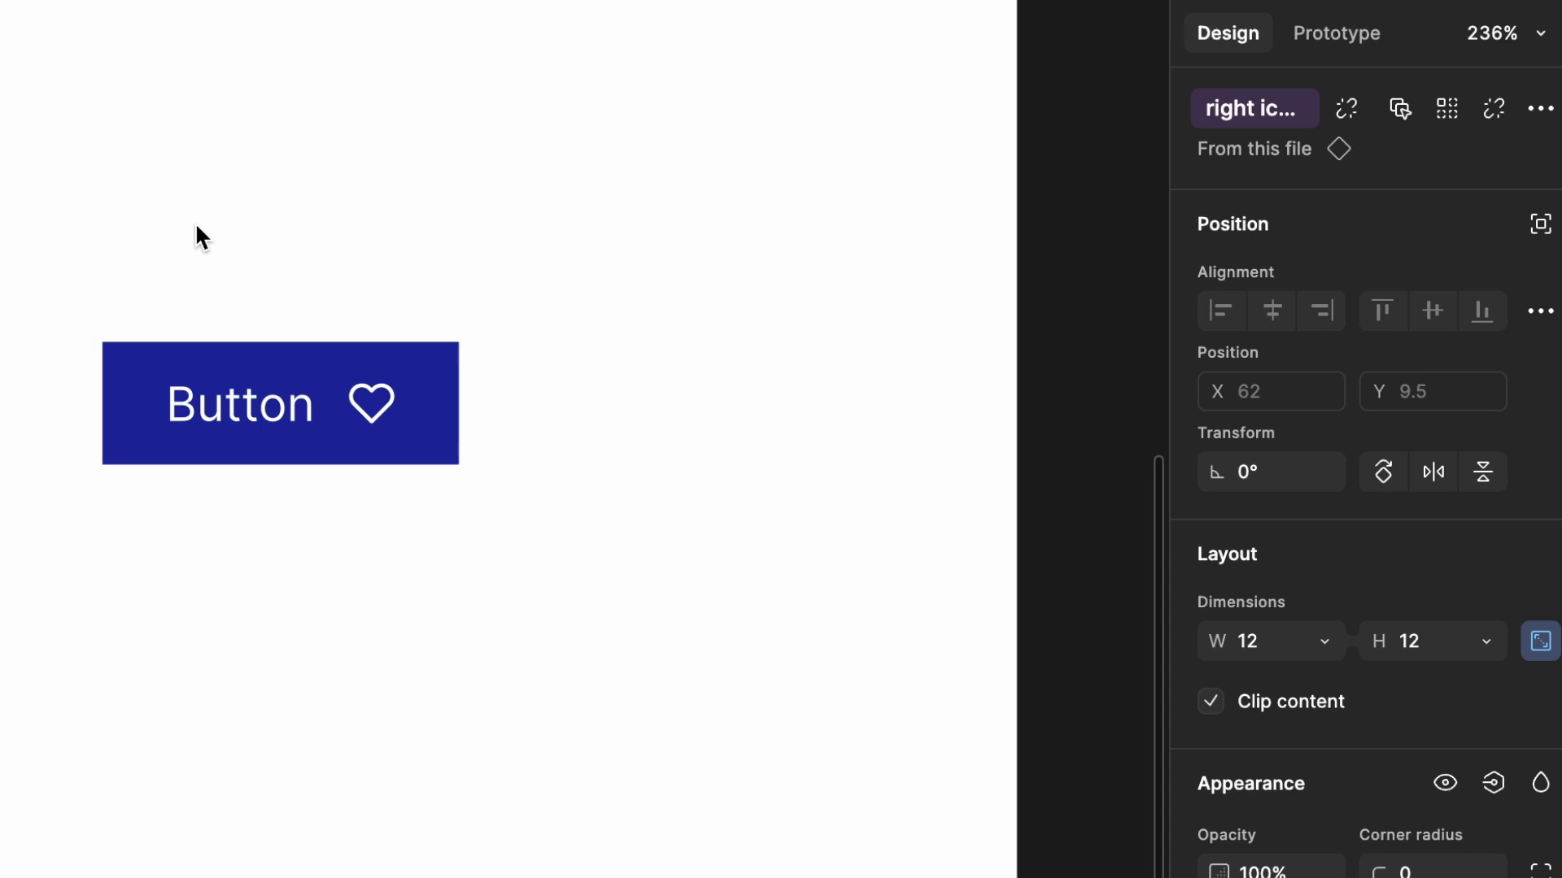
# Bind the default variant's Heart icon visibility to the 'icon right' boolean property.
pyautogui.click(373, 422)
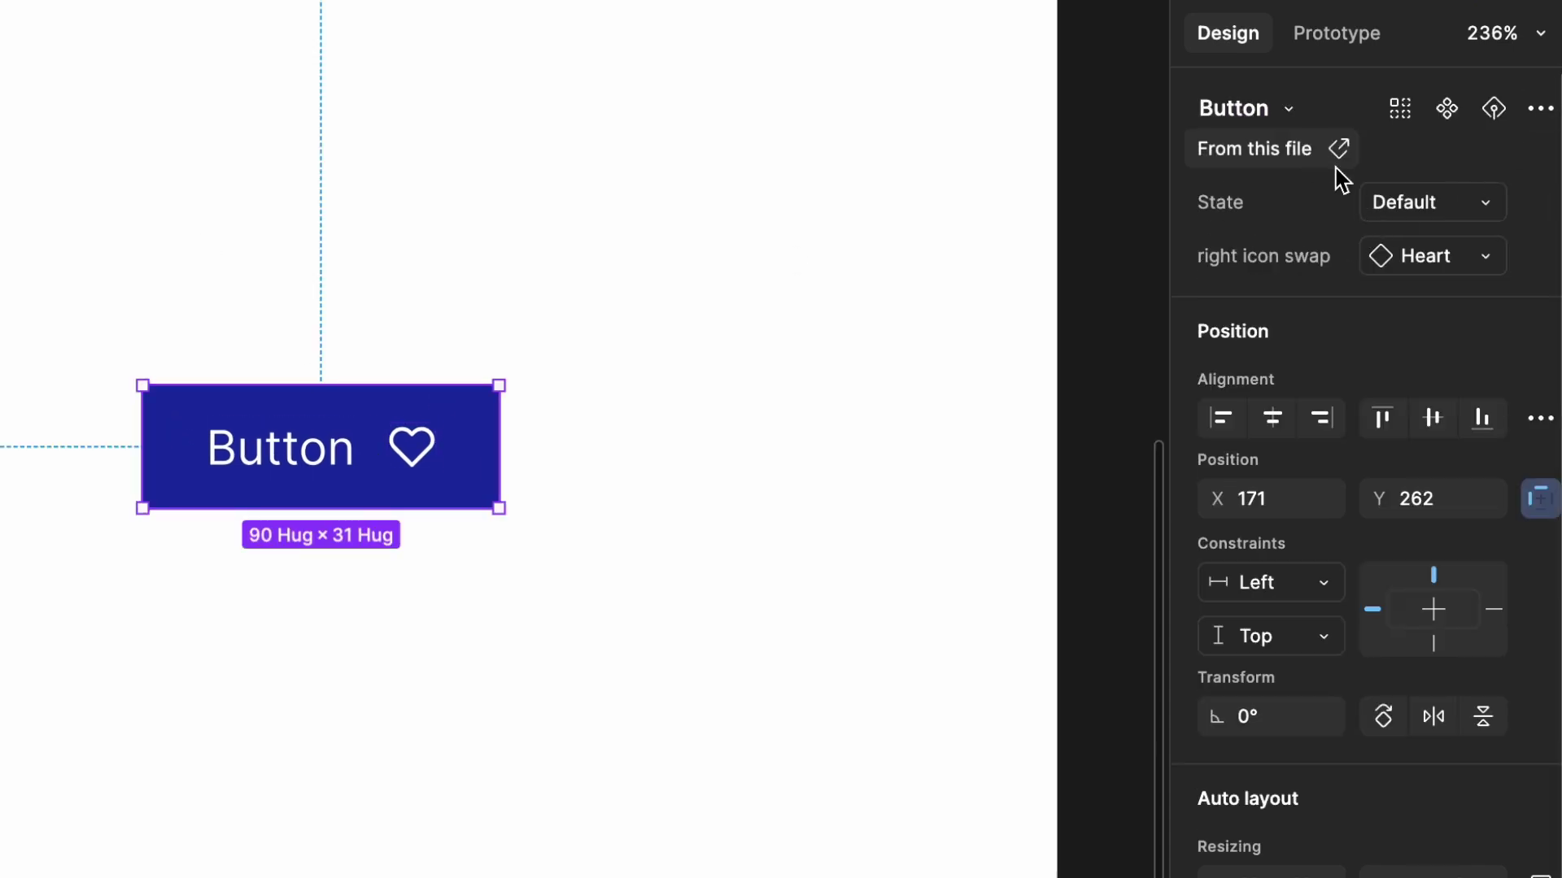
pyautogui.click(757, 376)
pyautogui.hscroll(-2, 593, 417)
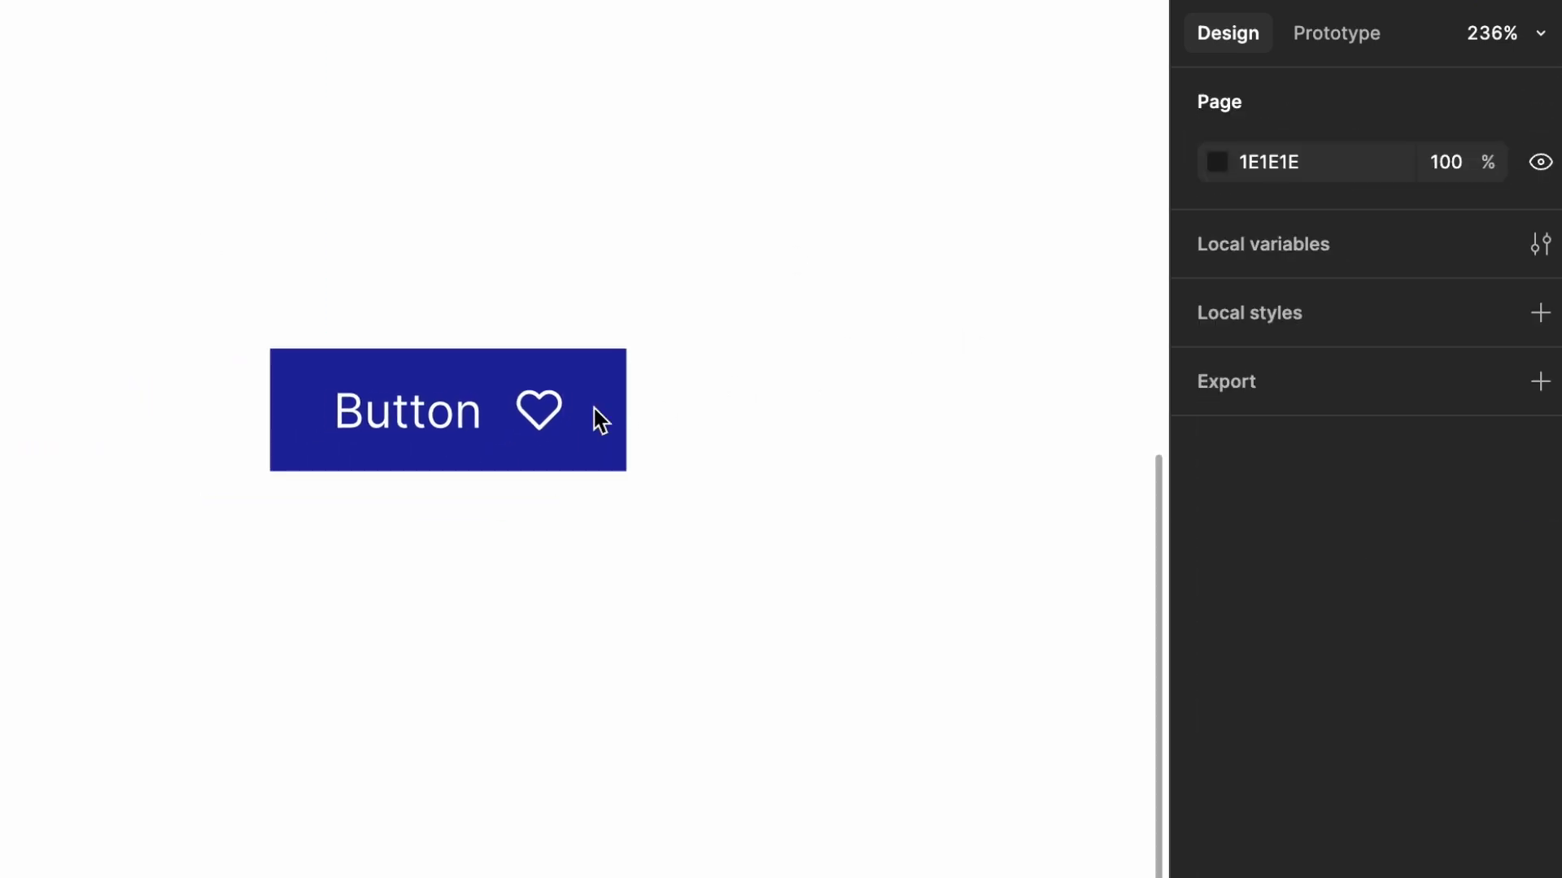
pyautogui.scroll(-3, 599, 415)
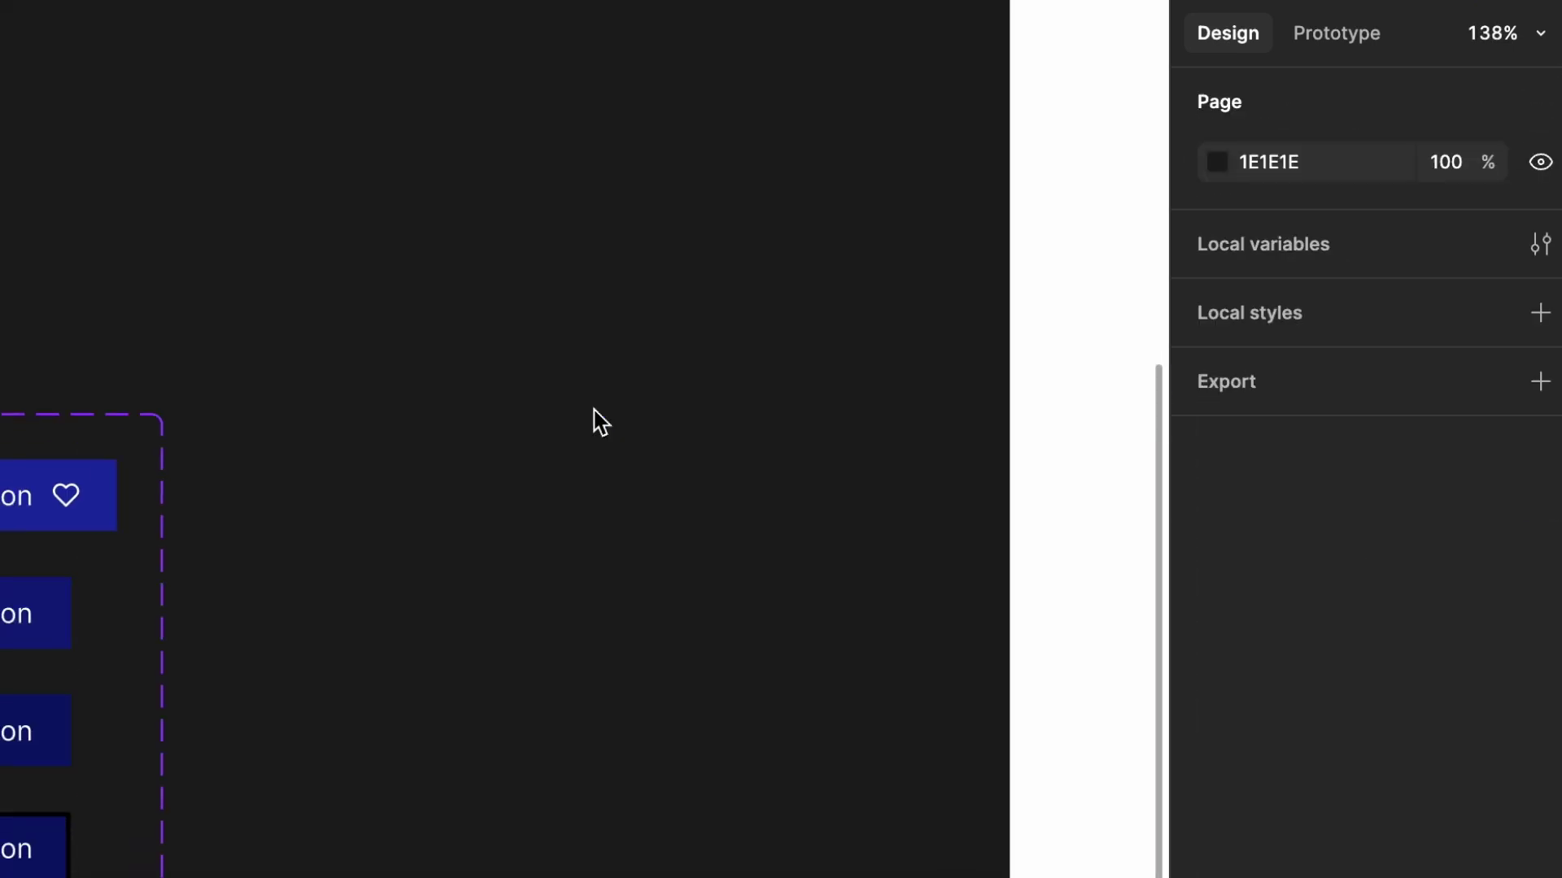
pyautogui.hscroll(-2, 593, 422)
pyautogui.scroll(-1, 593, 422)
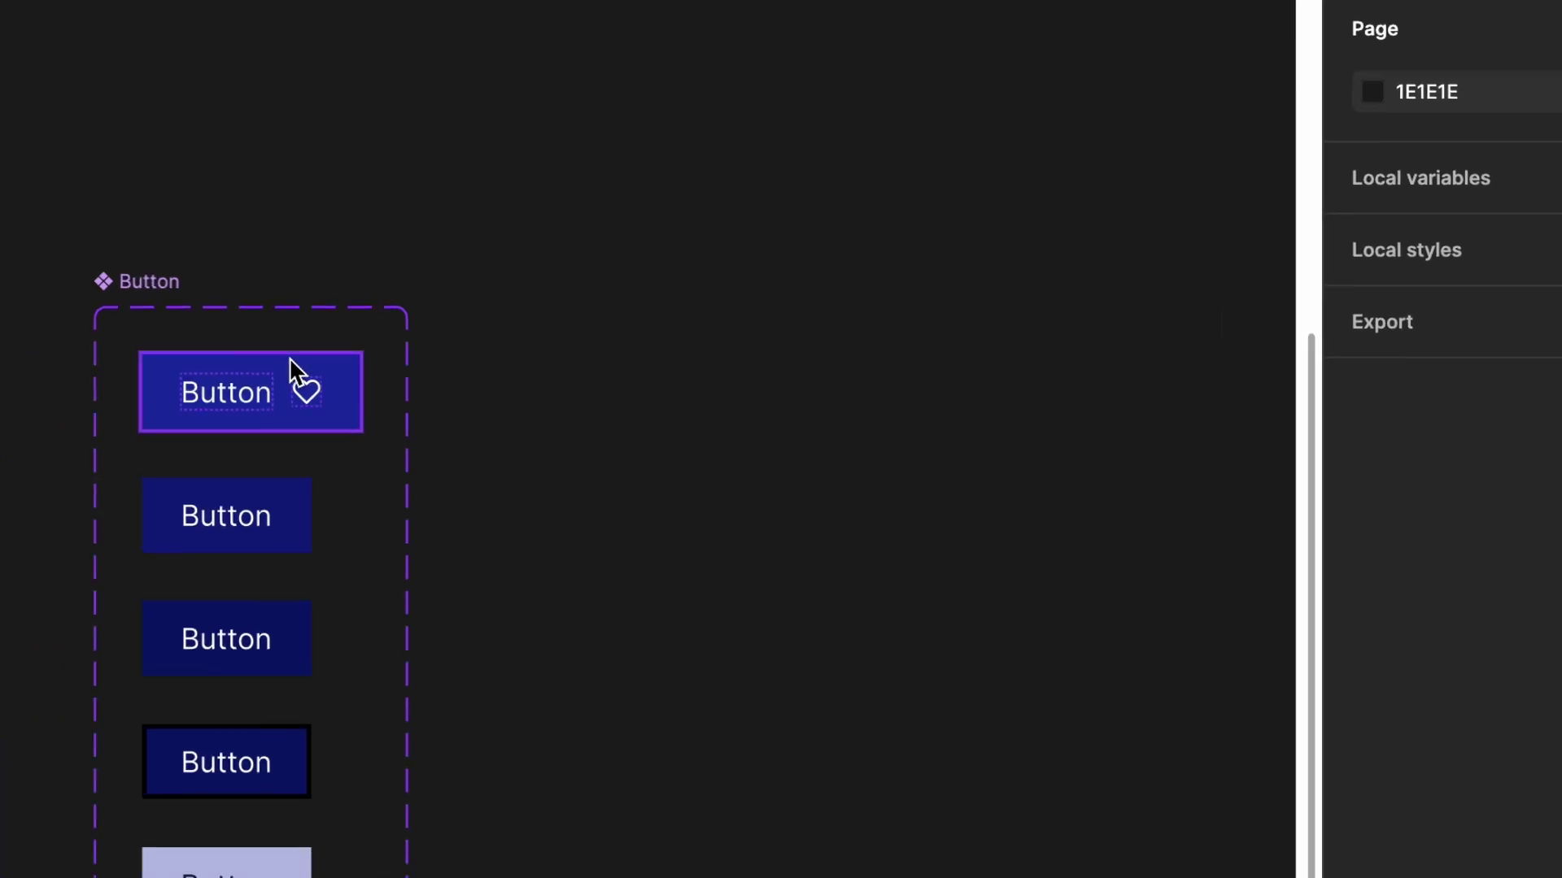
pyautogui.doubleClick(599, 213)
pyautogui.click(686, 213)
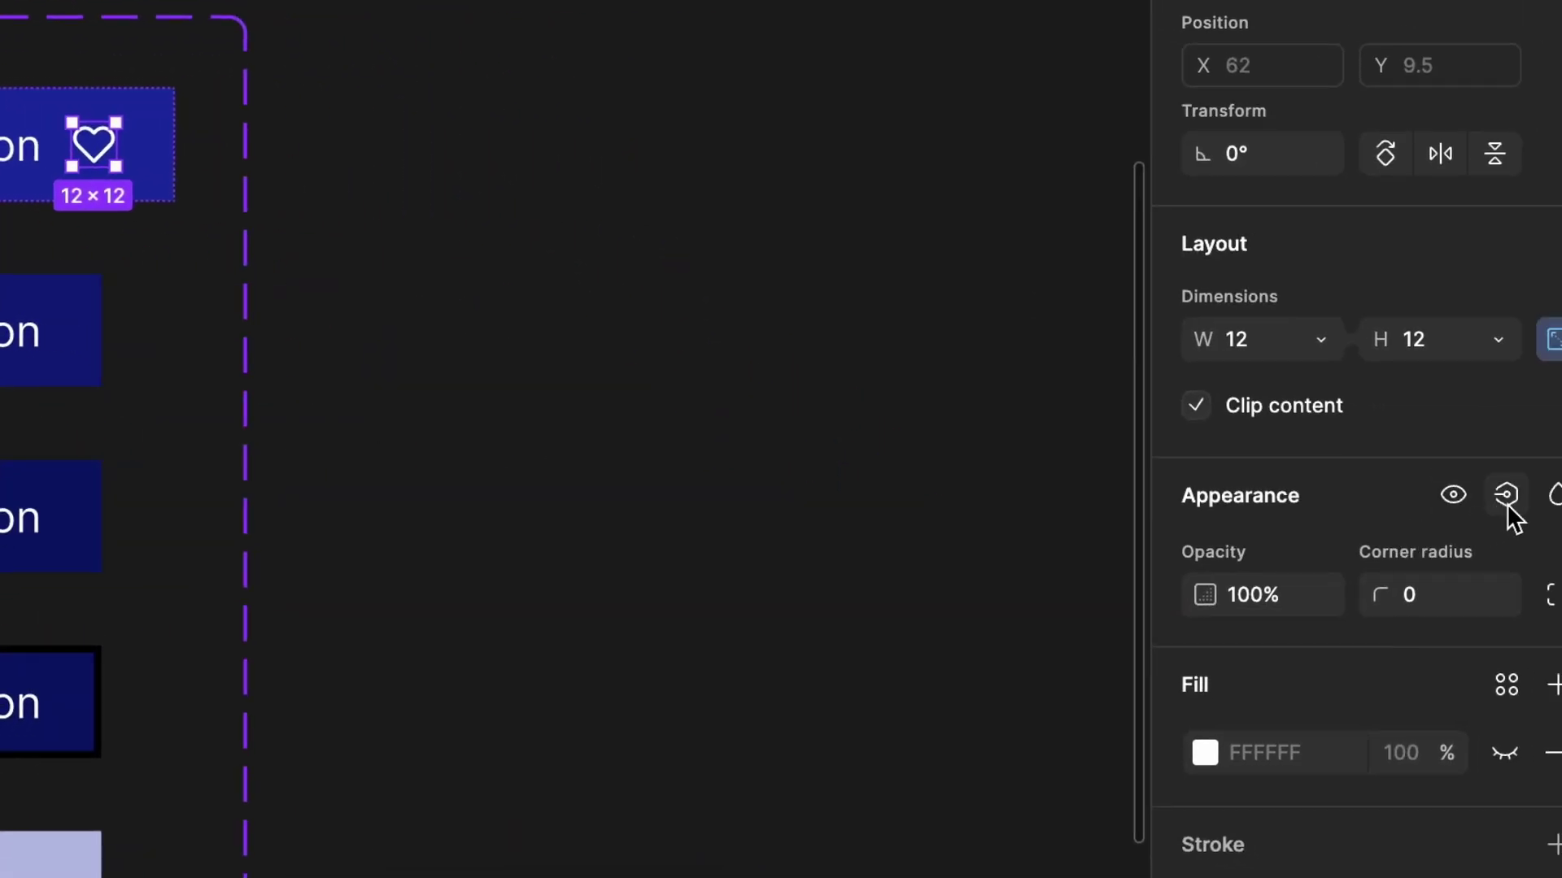
pyautogui.click(1507, 502)
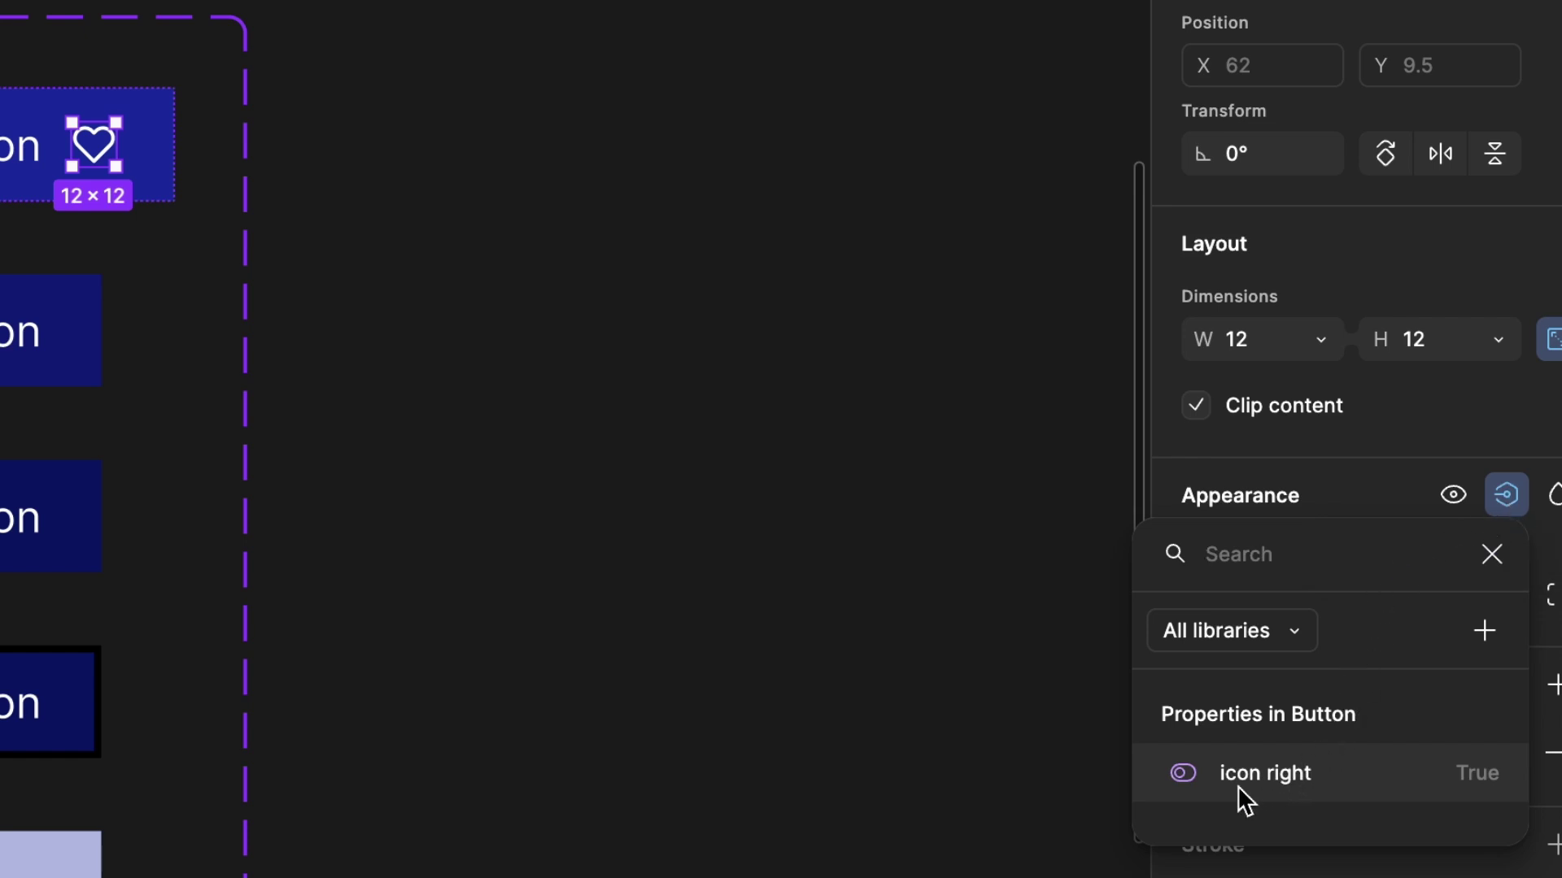
pyautogui.click(1293, 787)
pyautogui.scroll(-5, 611, 368)
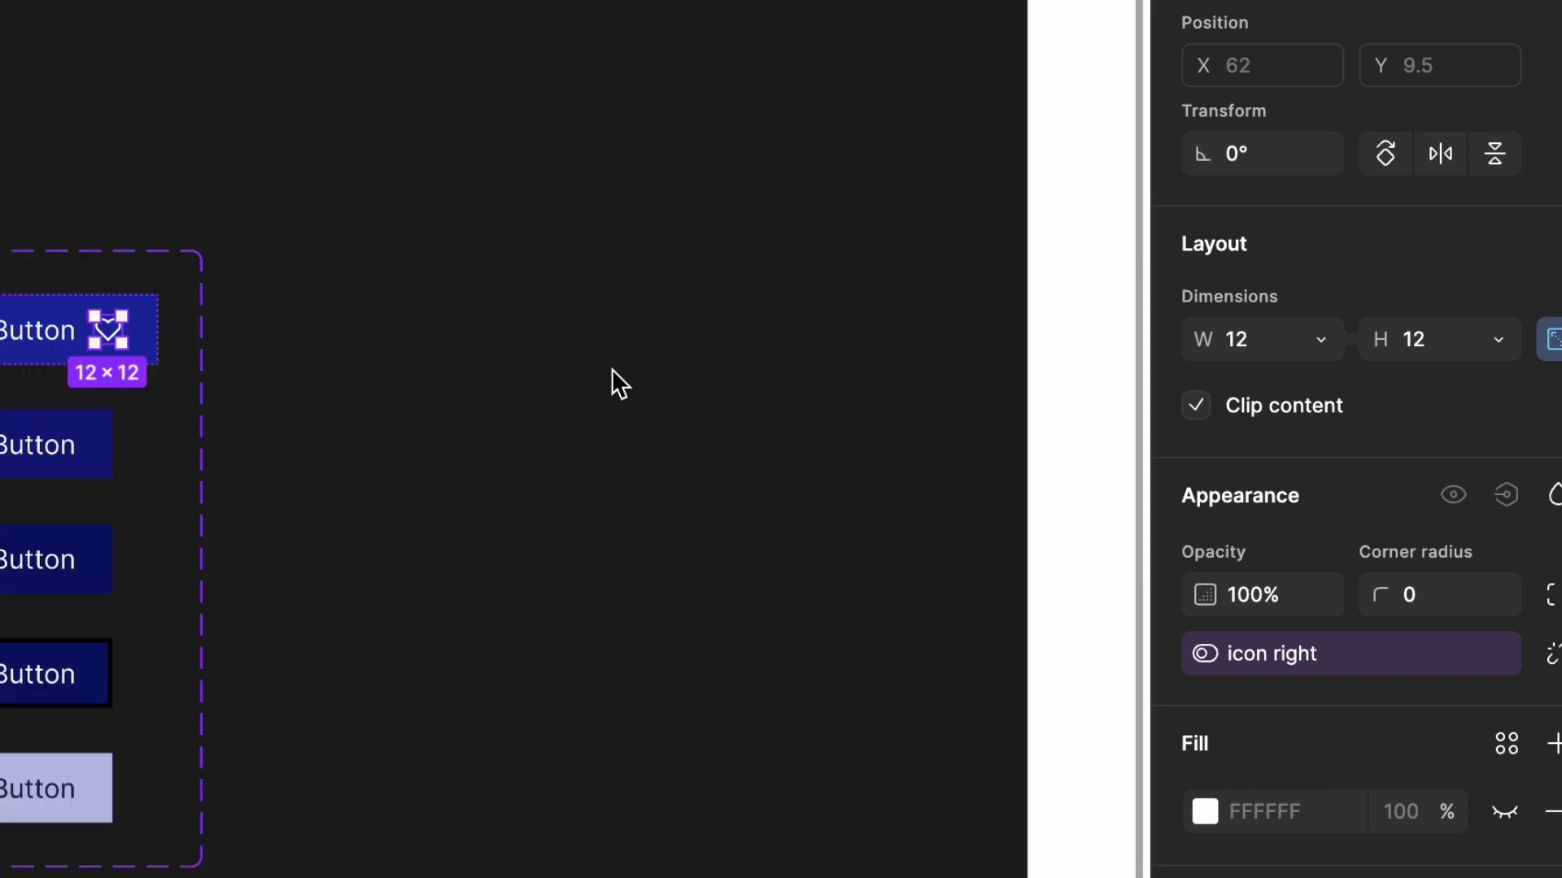
# Toggle the phone-frame instance's right icon off and back on.
pyautogui.click(618, 535)
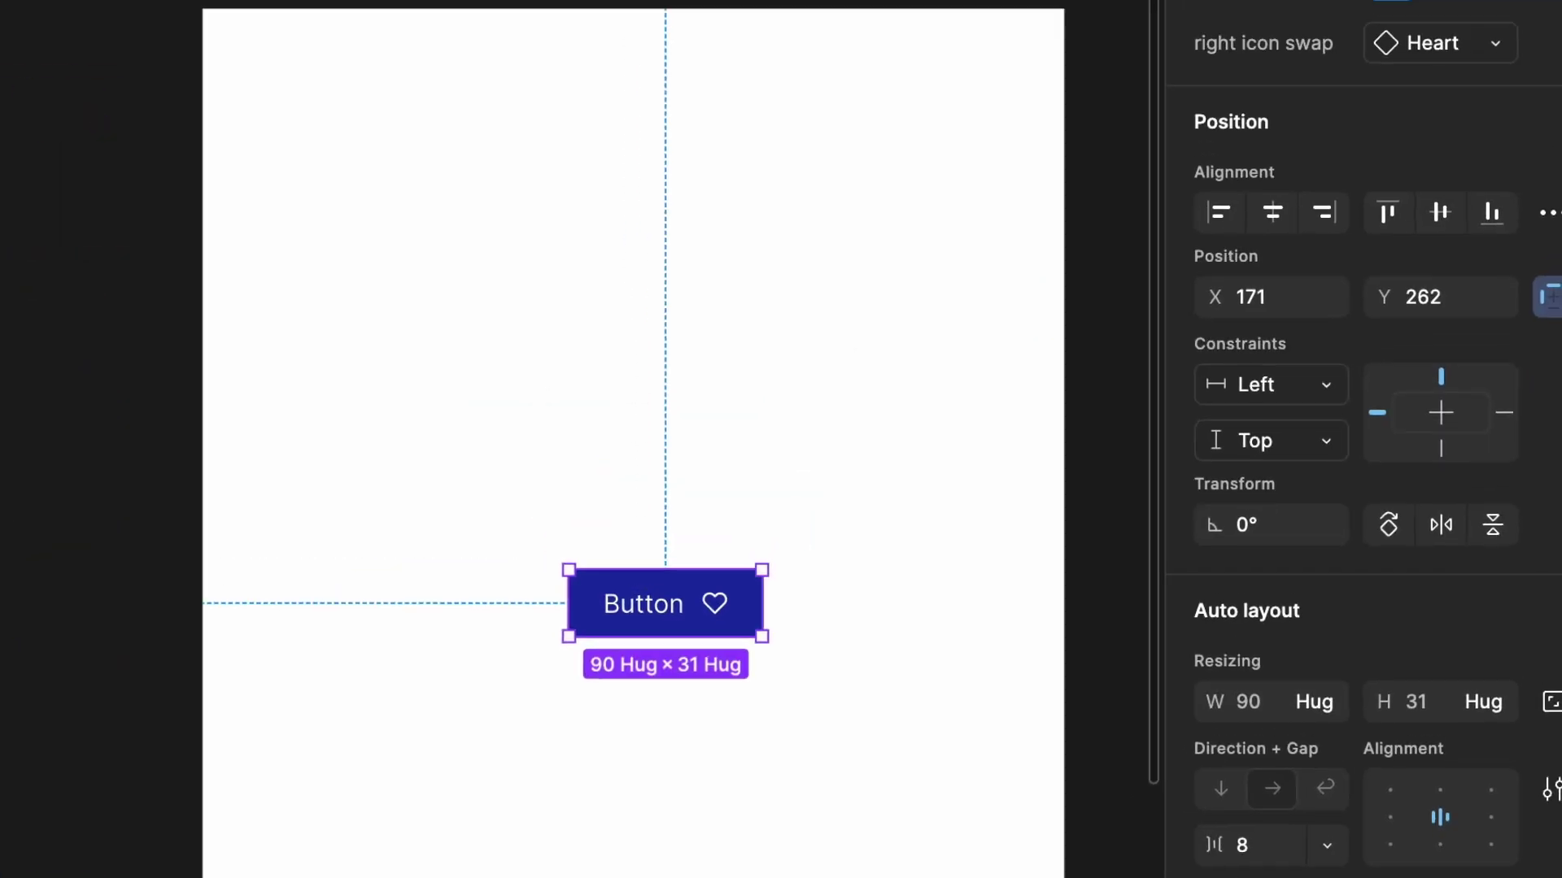
pyautogui.click(1398, 187)
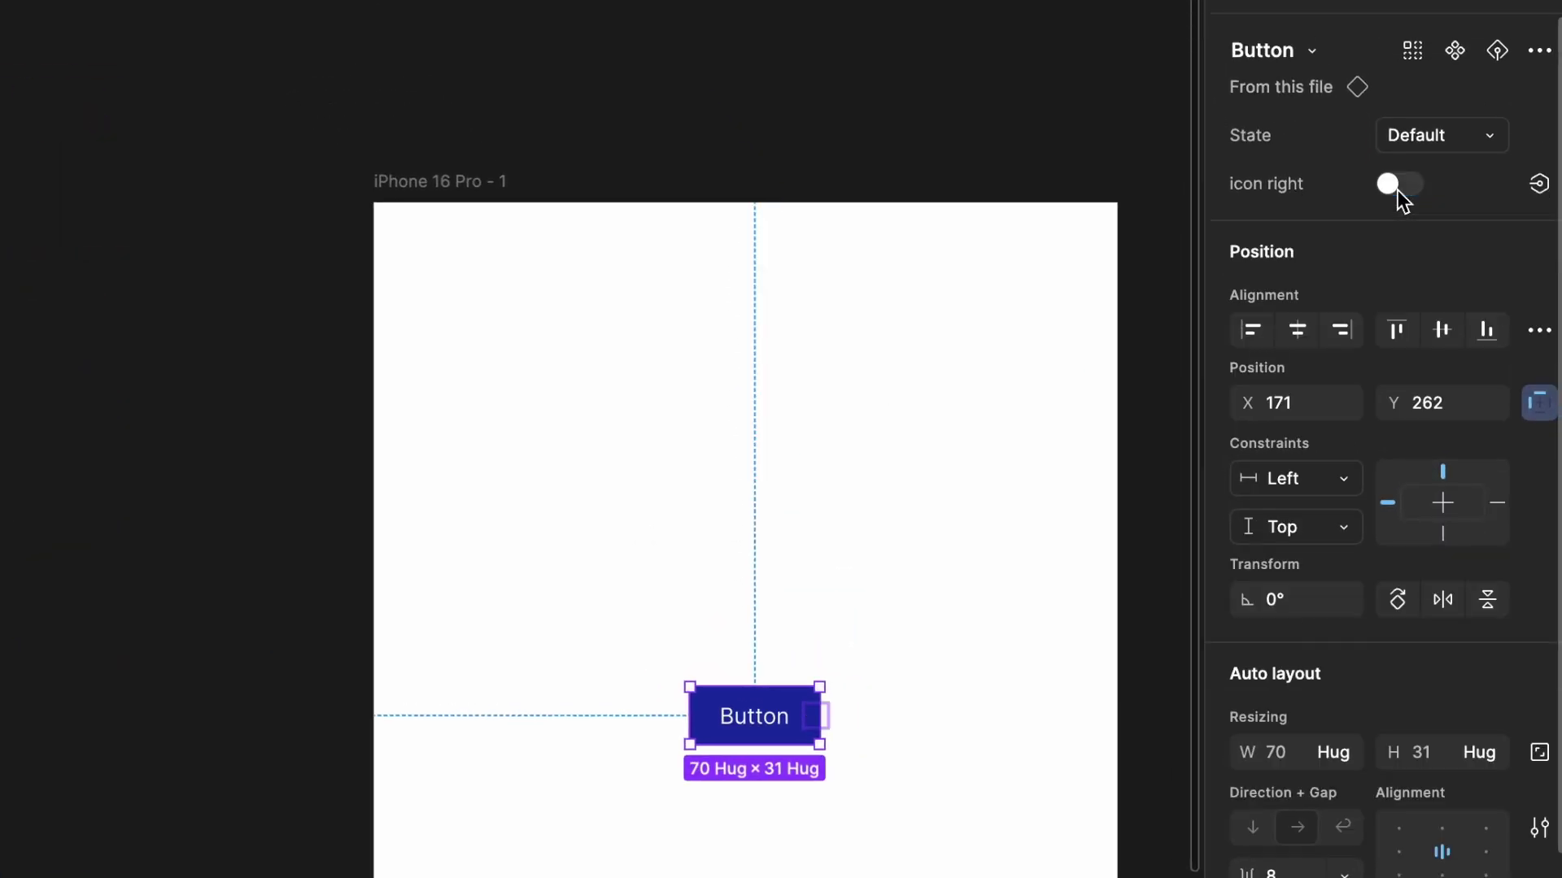
pyautogui.click(1398, 186)
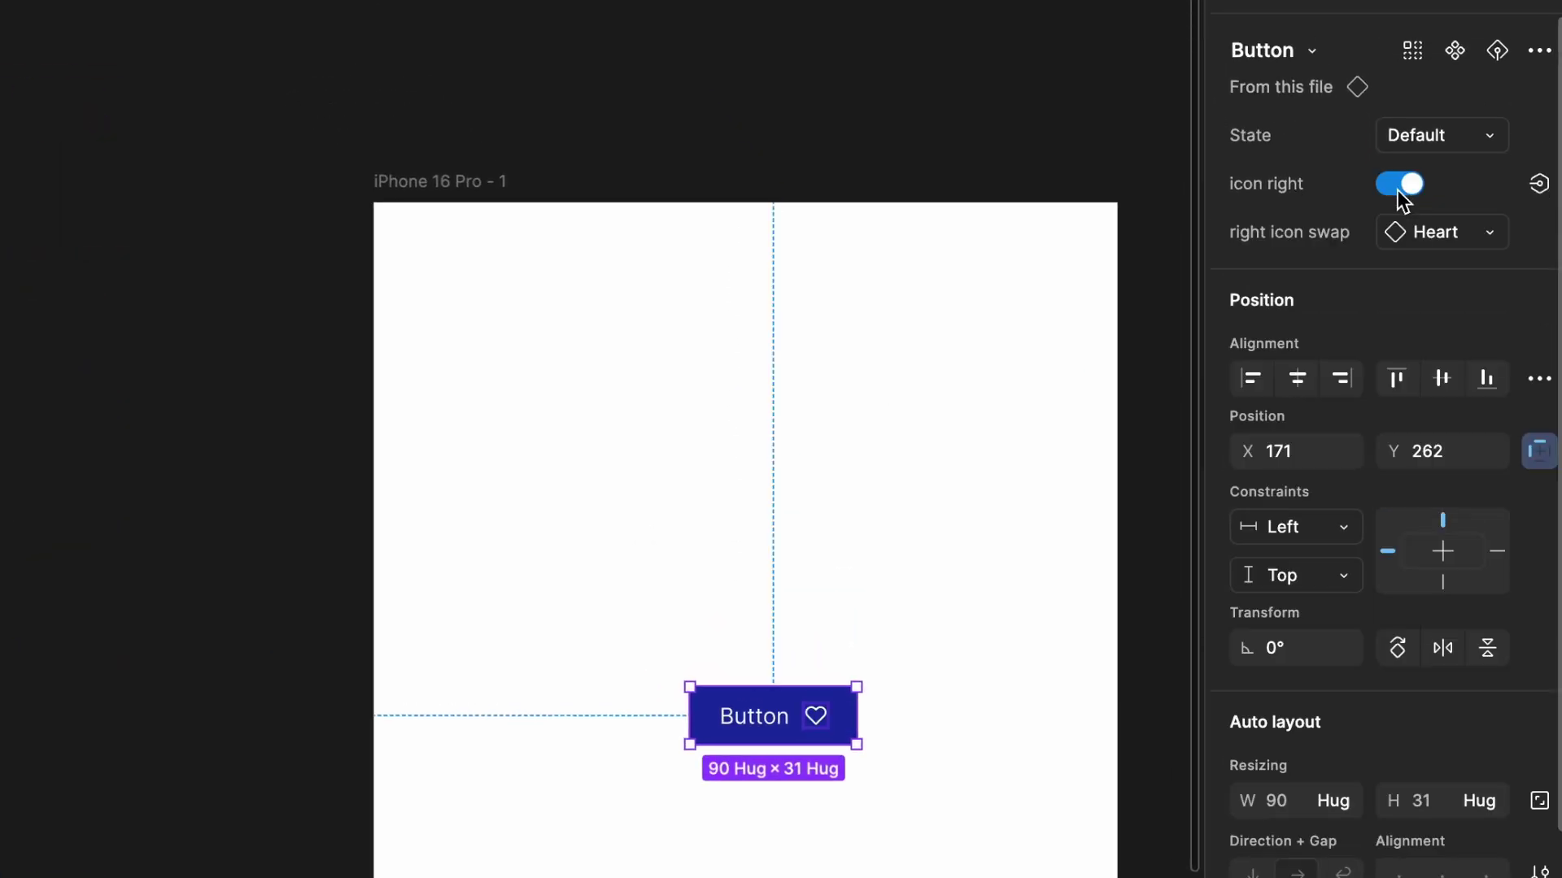
pyautogui.click(955, 31)
# Switch the instance to the hovered state to check the heart, then back to Default.
pyautogui.scroll(5, 466, 392)
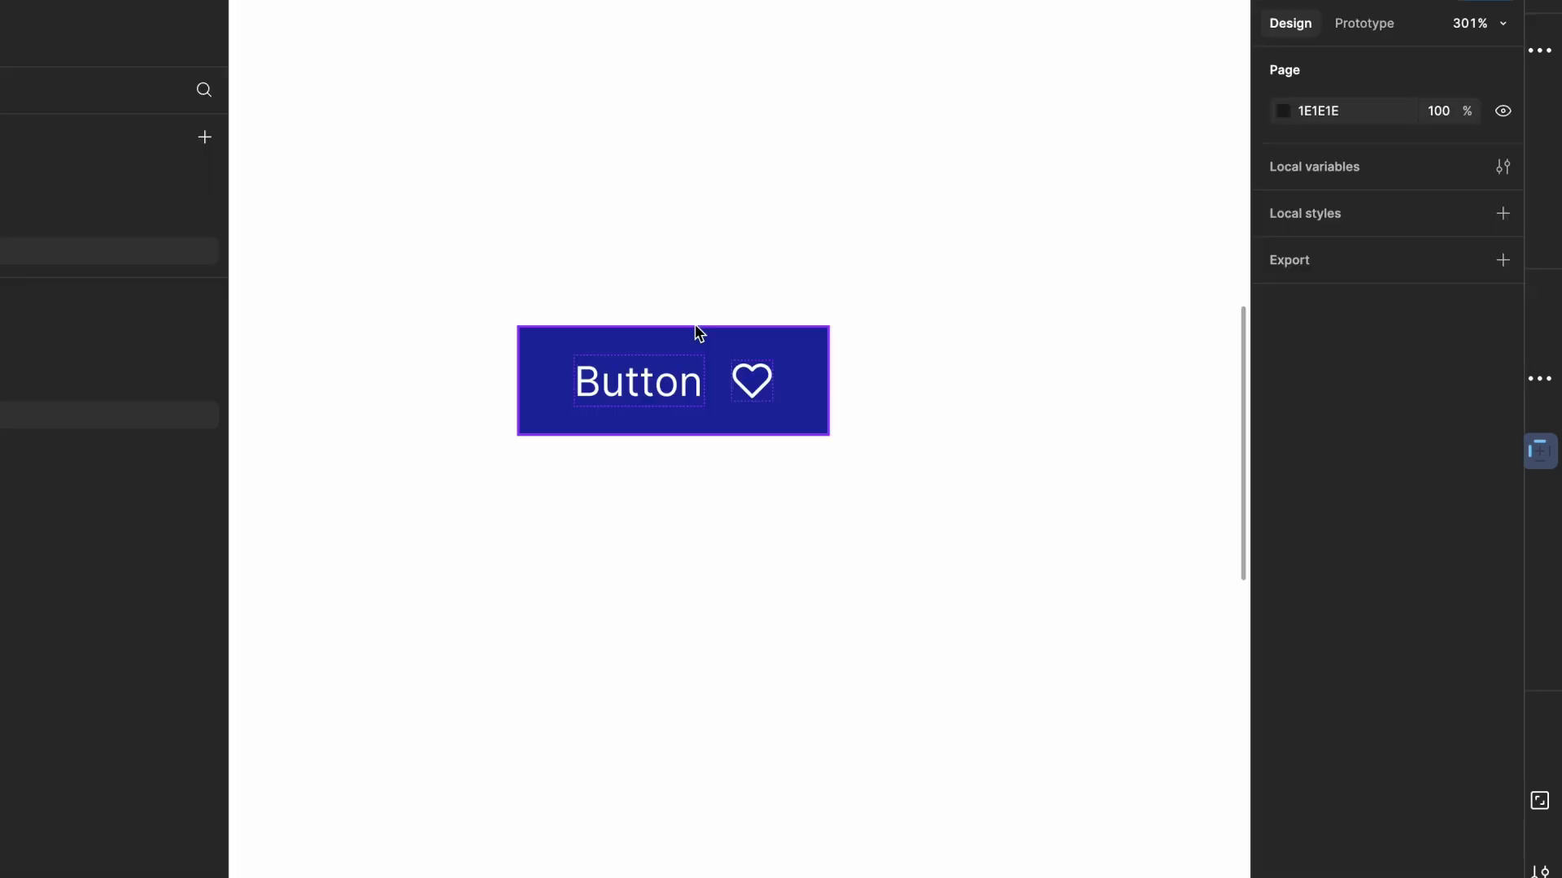
pyautogui.click(485, 429)
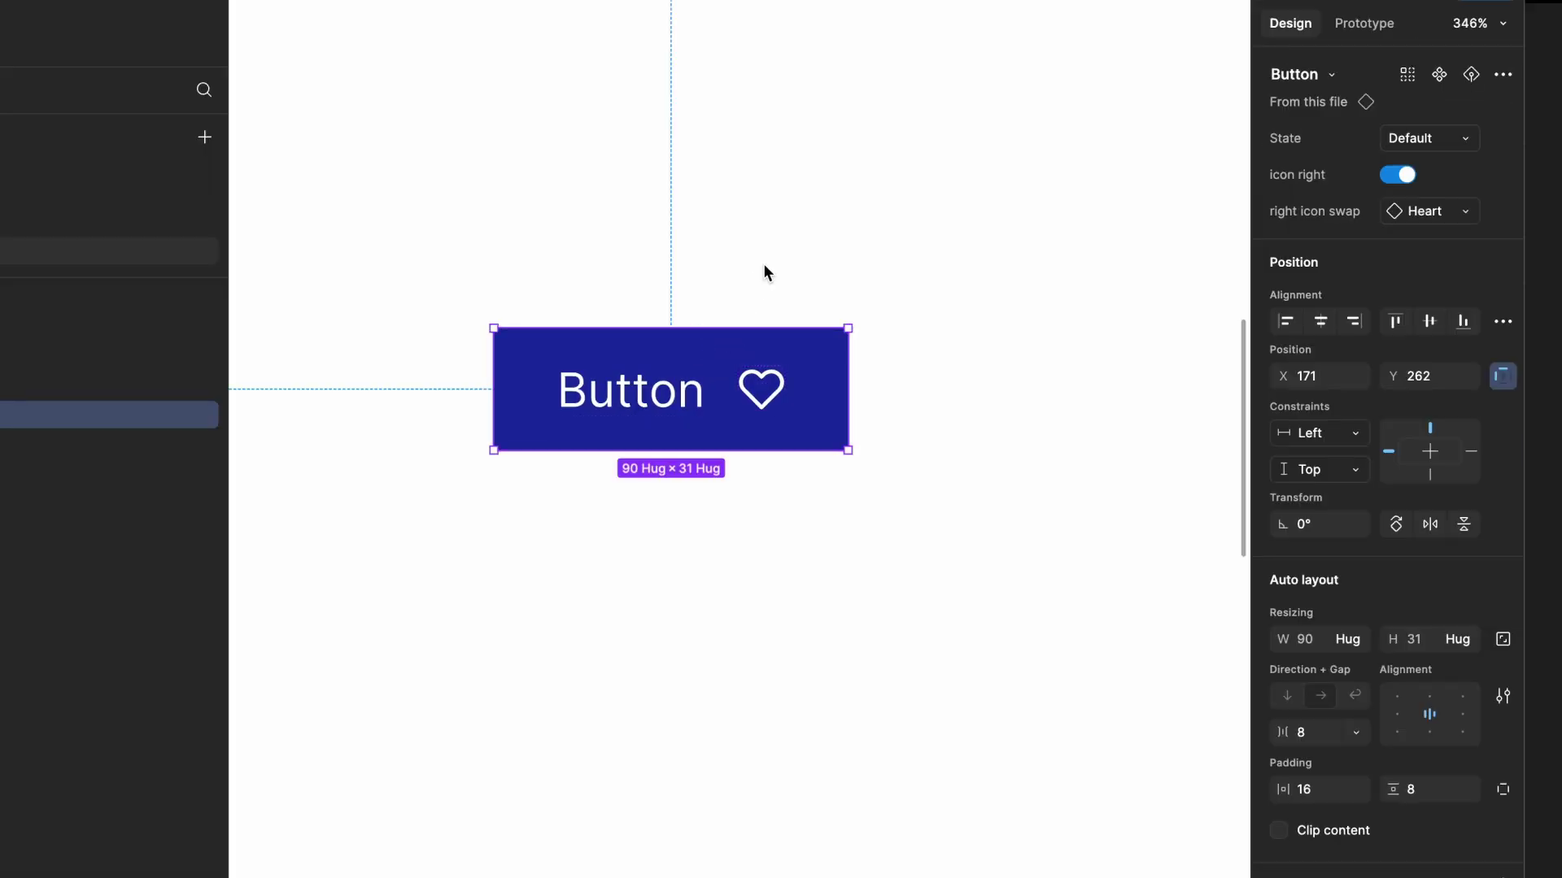
pyautogui.click(1450, 140)
pyautogui.click(1423, 166)
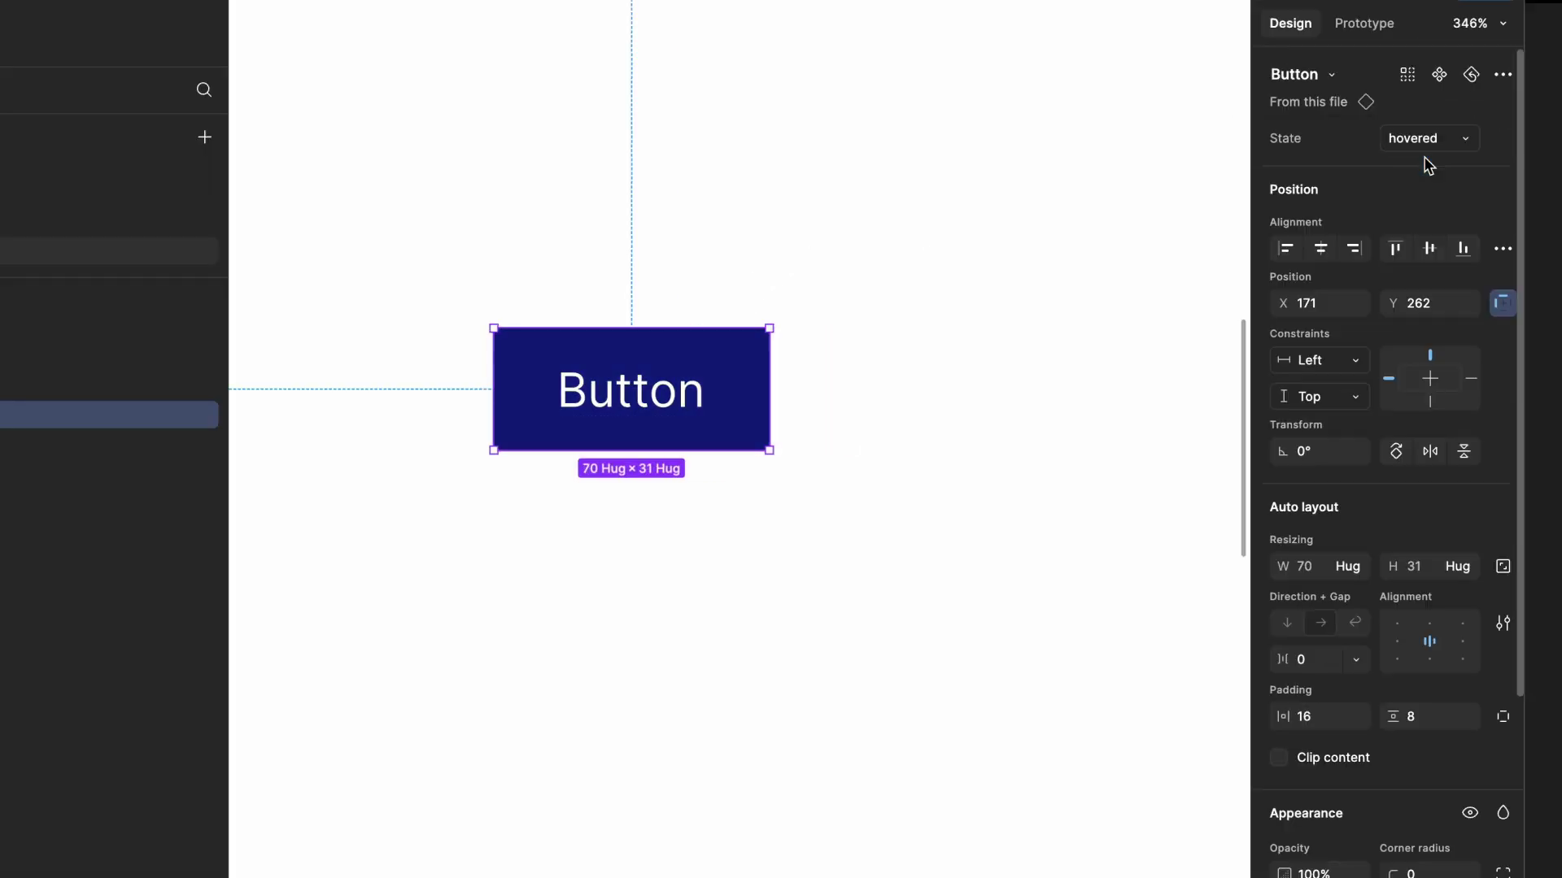
pyautogui.click(1401, 138)
pyautogui.click(1393, 114)
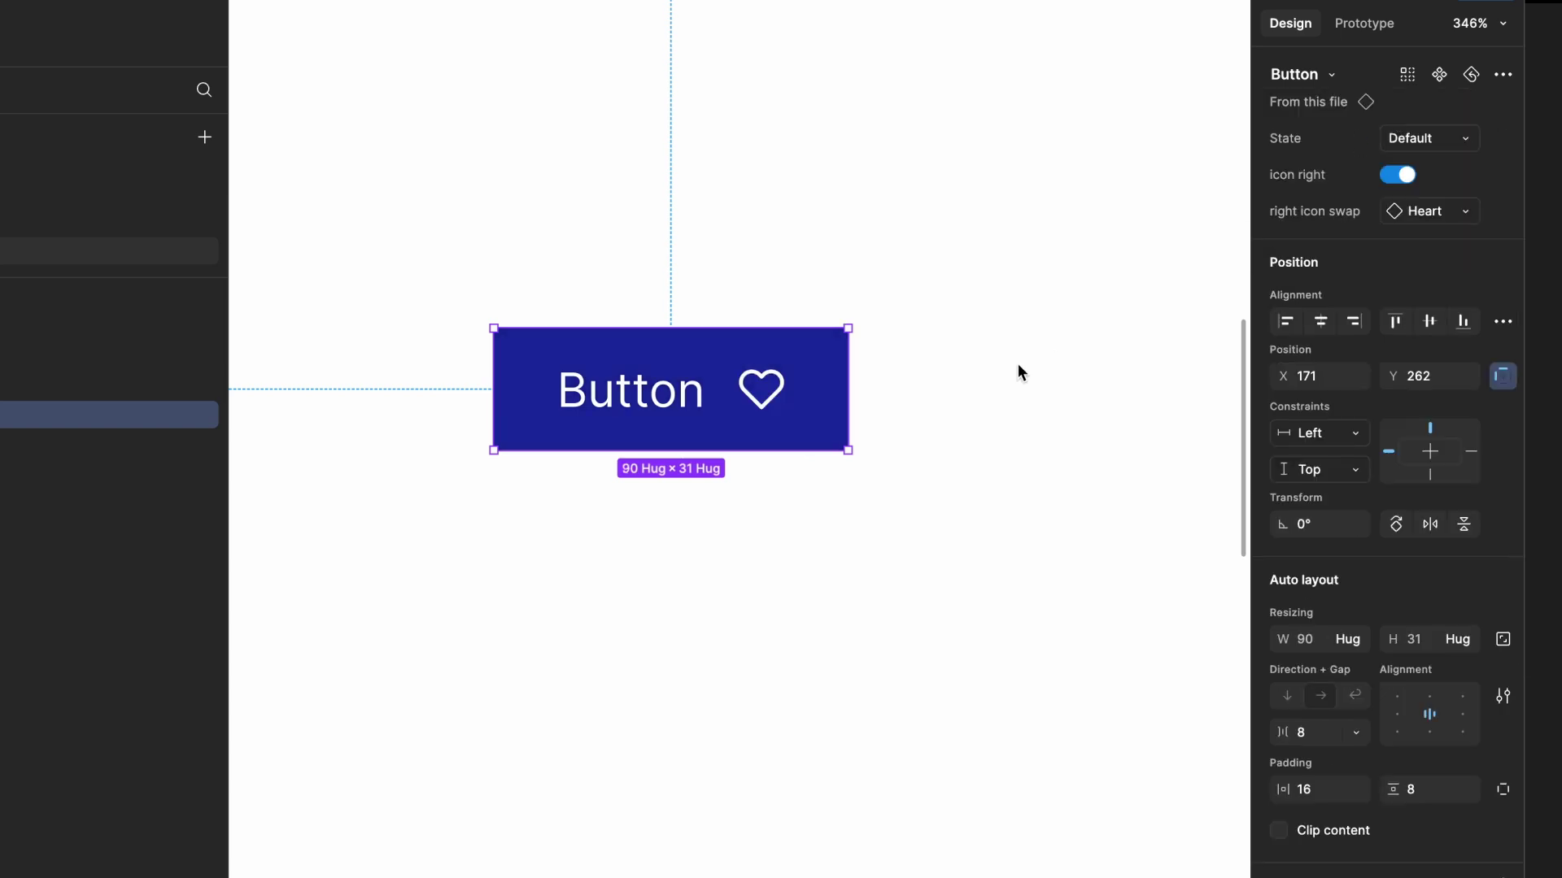
pyautogui.scroll(-5, 1018, 363)
pyautogui.hscroll(-3, 1017, 363)
# Paste the heart icon after the label in the second through fifth button variants.
pyautogui.hscroll(-5, 1017, 365)
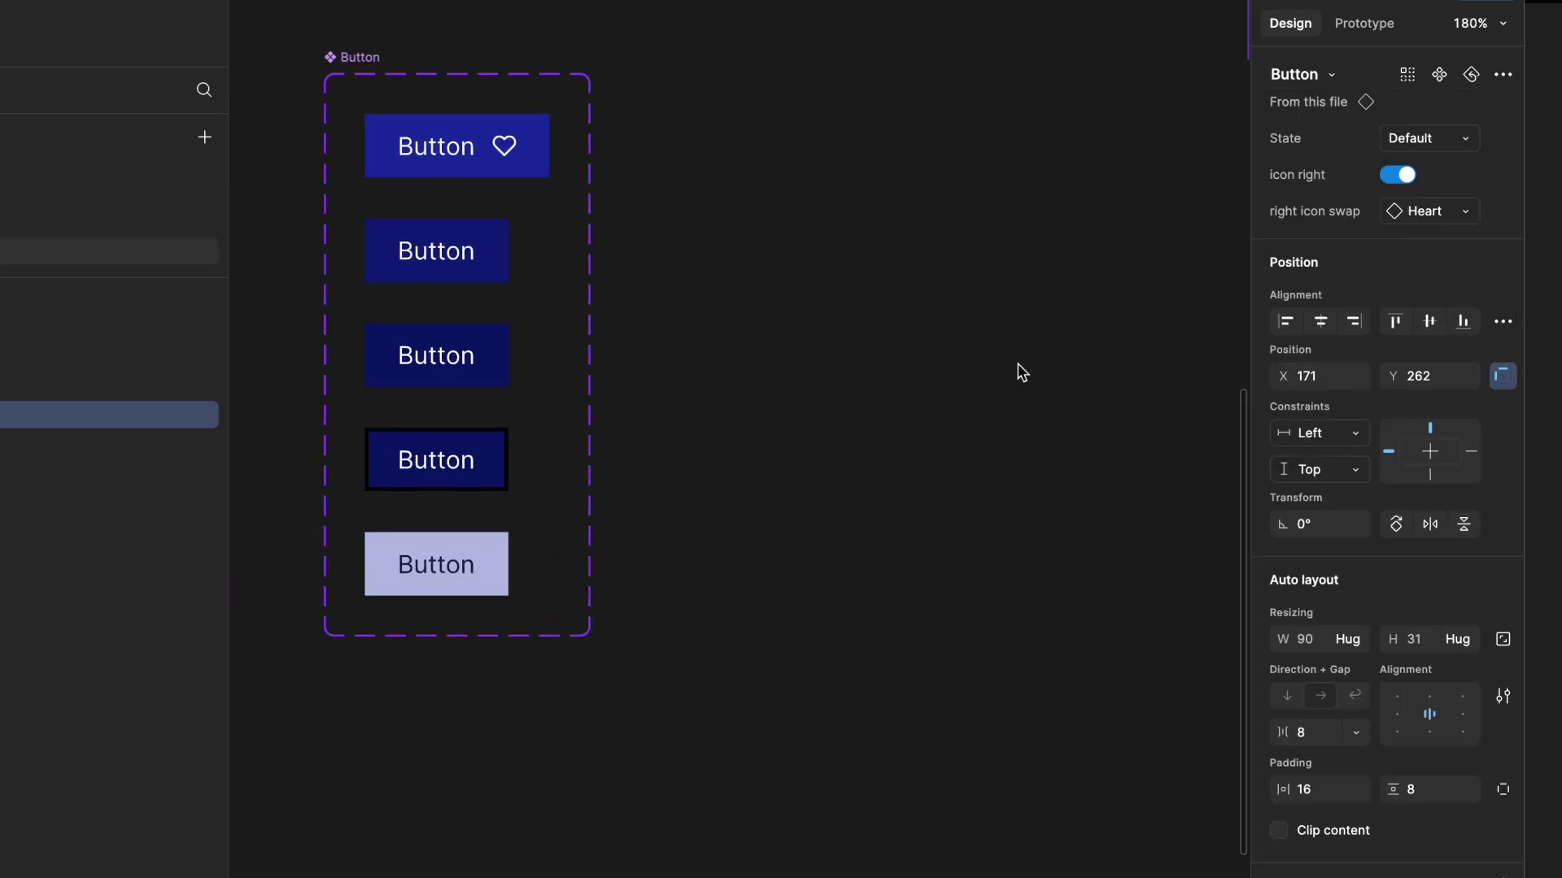
pyautogui.scroll(2, 569, 233)
pyautogui.hscroll(-1, 534, 203)
pyautogui.doubleClick(532, 167)
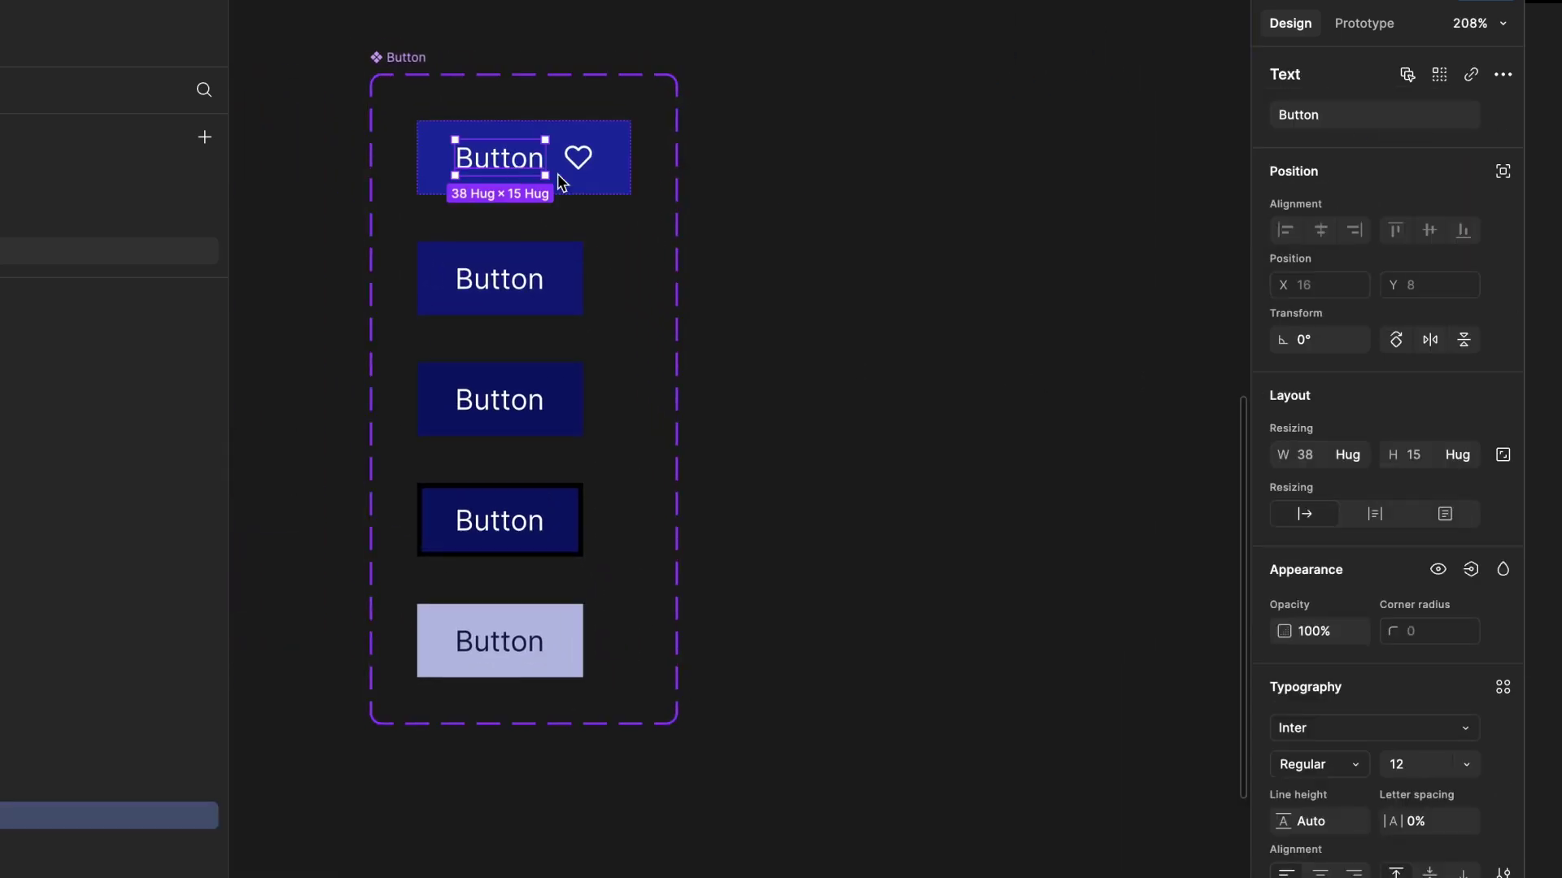
pyautogui.click(578, 157)
pyautogui.click(508, 290)
pyautogui.hotkey('ctrl', 'v')
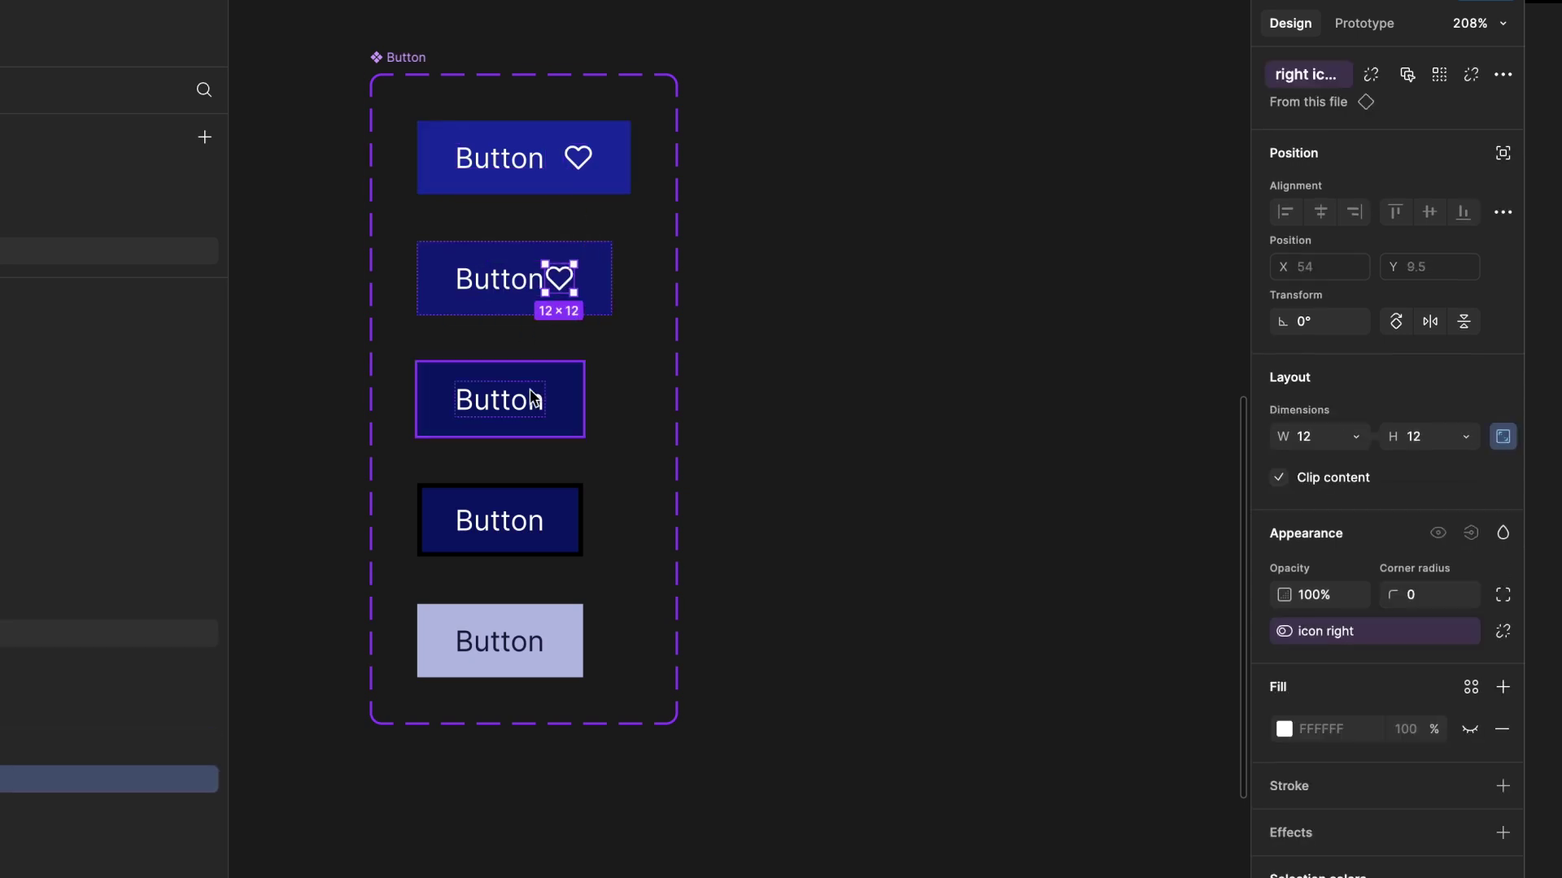
pyautogui.click(499, 400)
pyautogui.hotkey('ctrl', 'v')
pyautogui.click(526, 517)
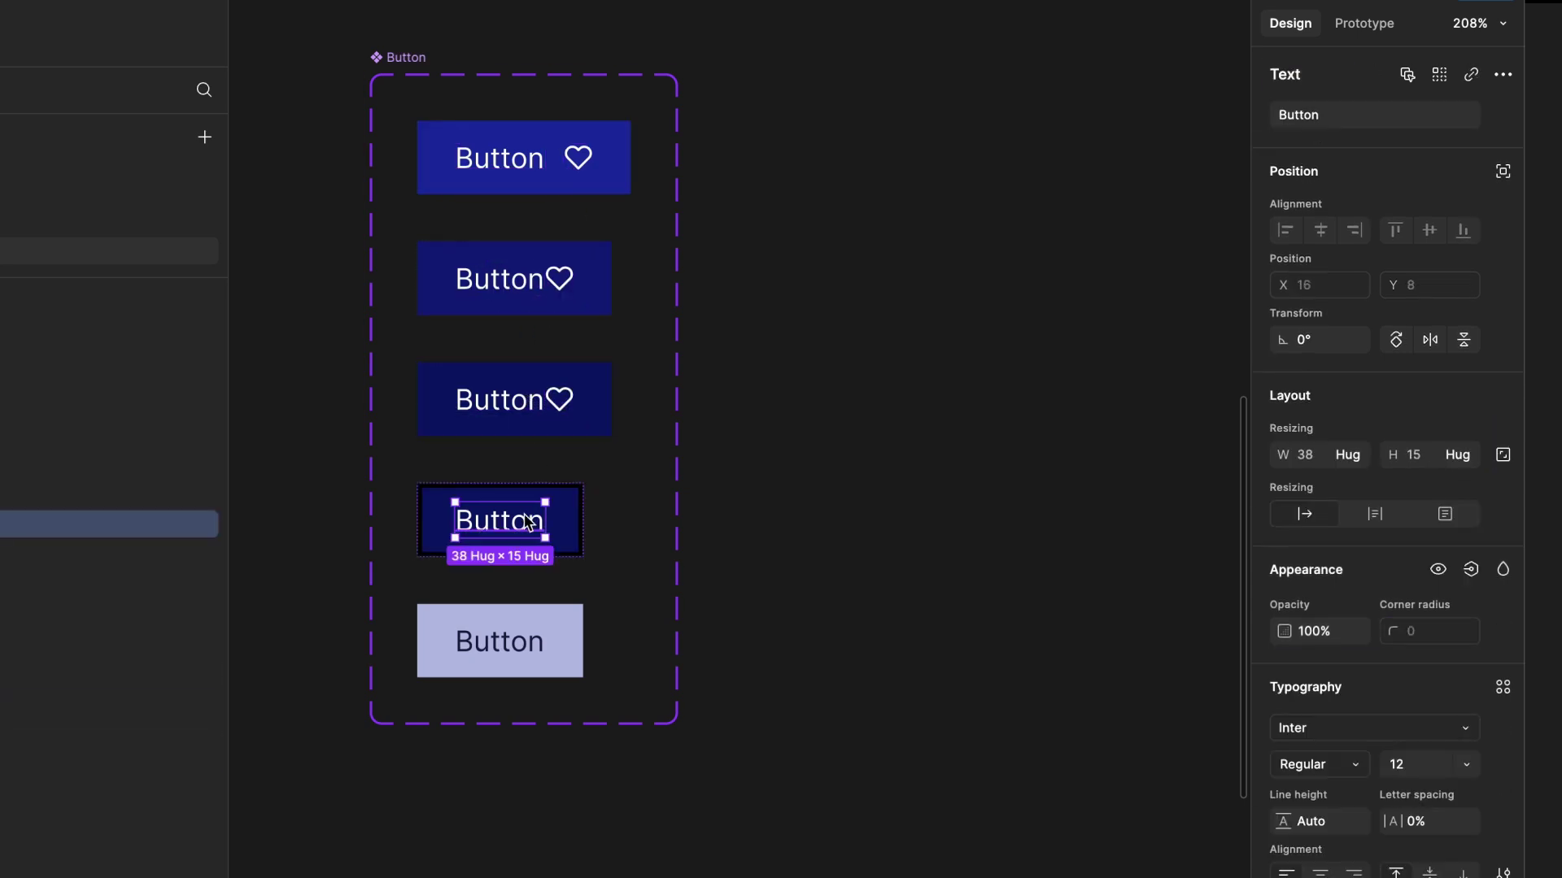
pyautogui.hotkey('ctrl', 'v')
pyautogui.click(521, 628)
pyautogui.hotkey('ctrl', 'v')
# Set an 8 gap between label and icon on variants two to five.
pyautogui.click(560, 549)
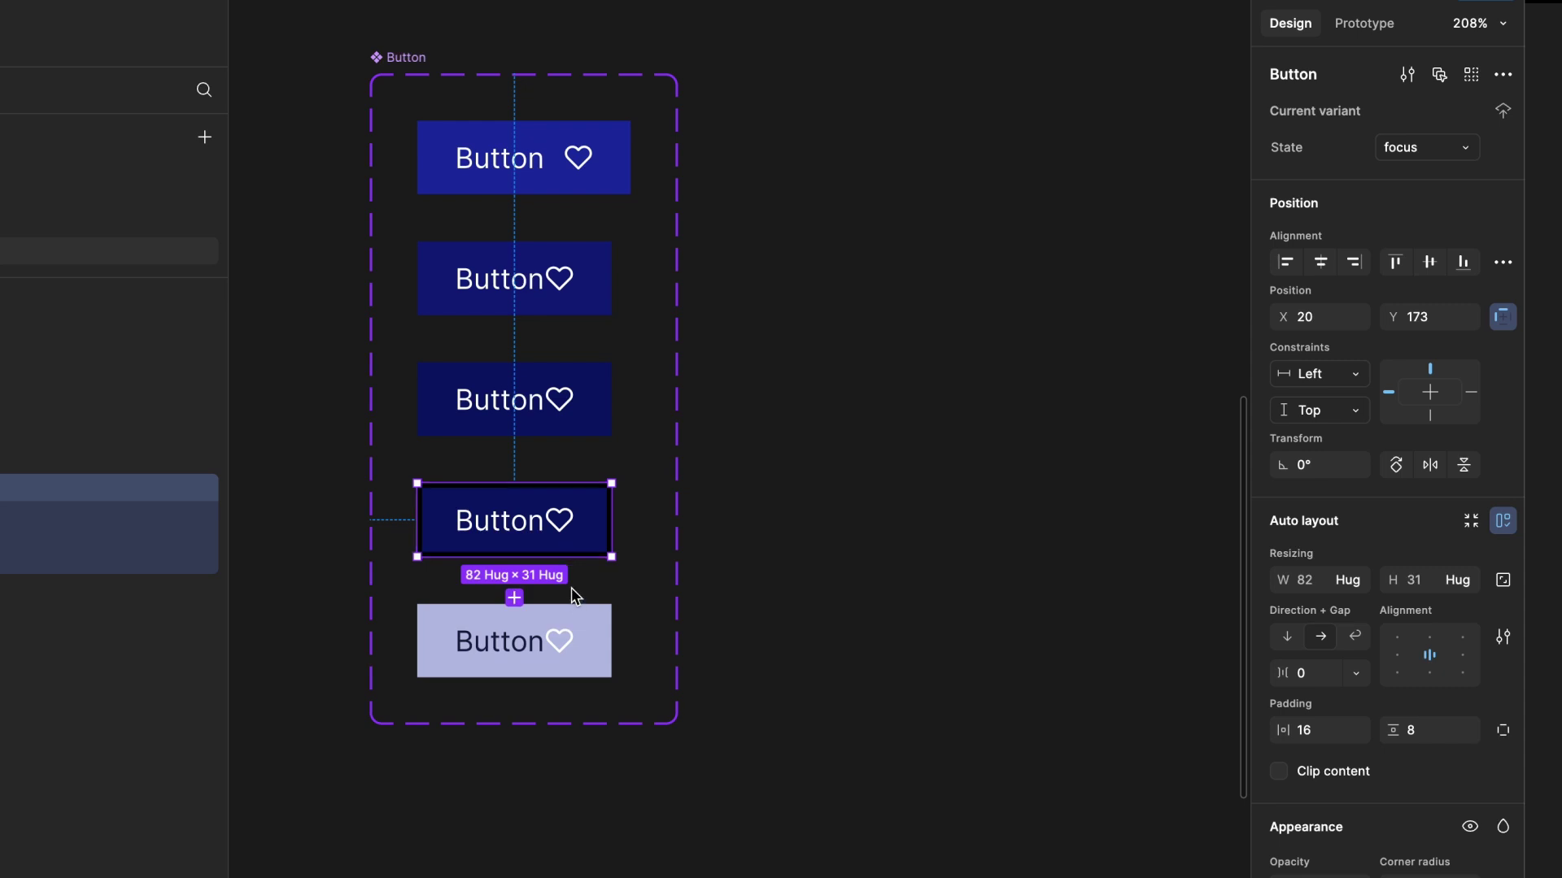
pyautogui.keyDown('shift'); pyautogui.click(582, 631); pyautogui.keyUp('shift')
pyautogui.keyDown('shift'); pyautogui.click(575, 429); pyautogui.keyUp('shift')
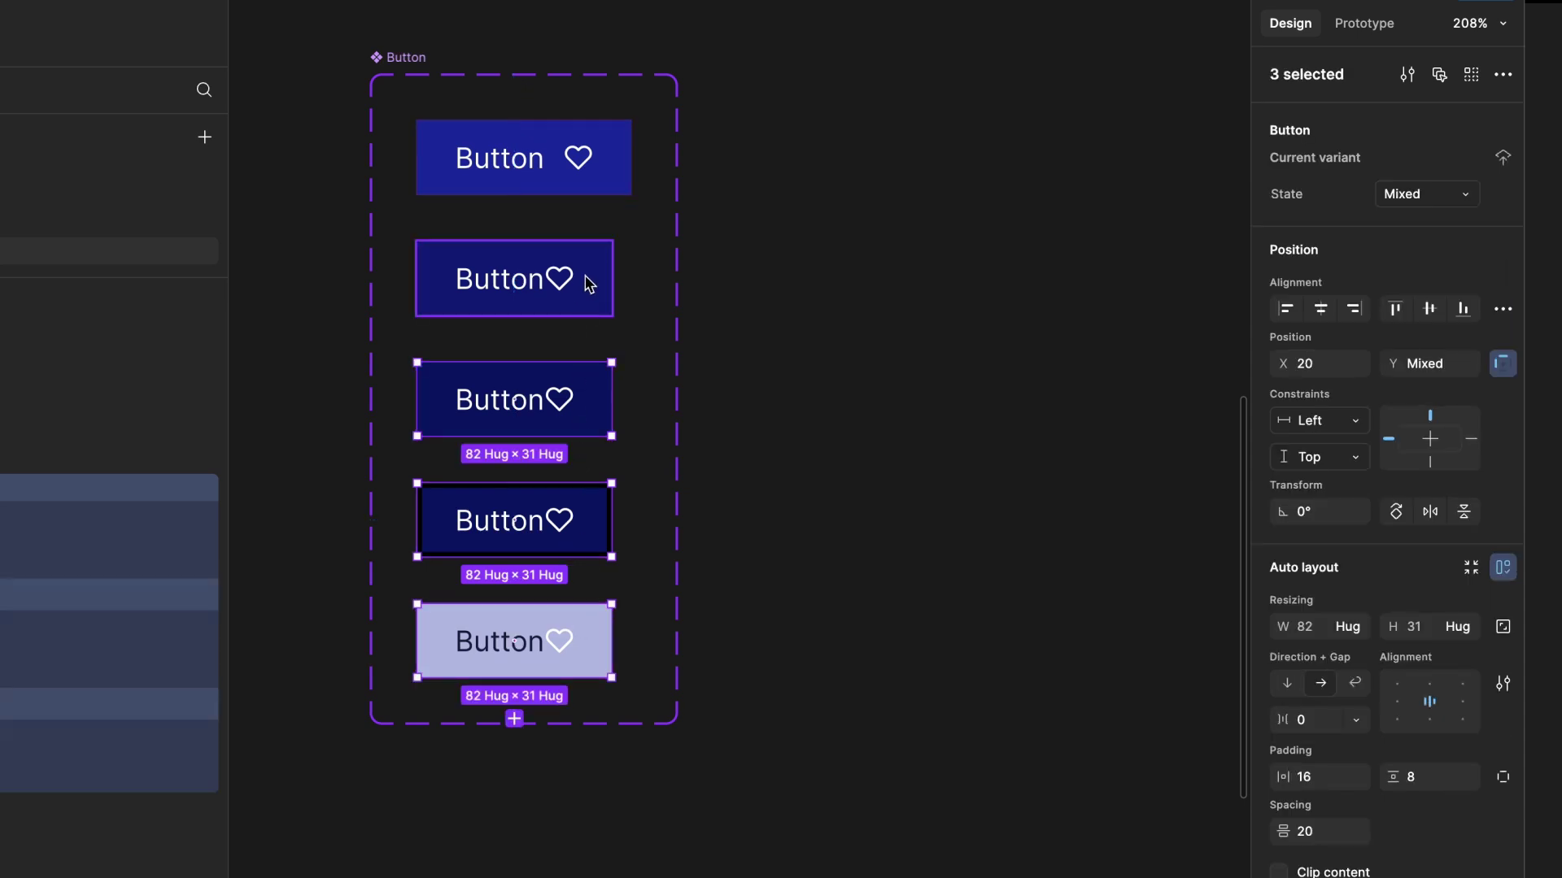
pyautogui.keyDown('shift'); pyautogui.click(585, 279); pyautogui.keyUp('shift')
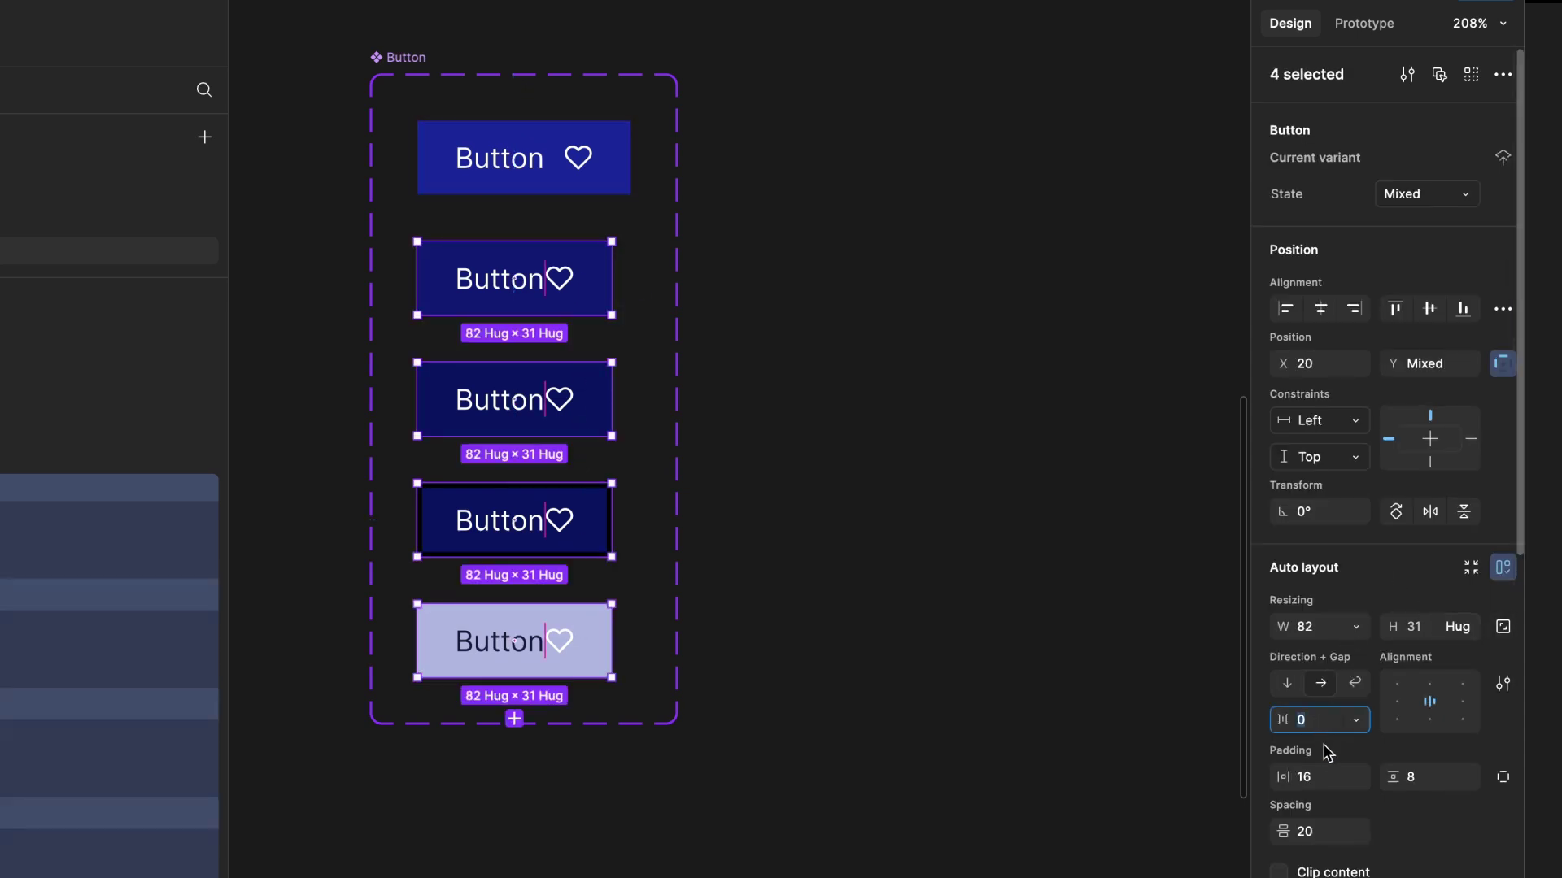
pyautogui.write('8')
pyautogui.press('Return')
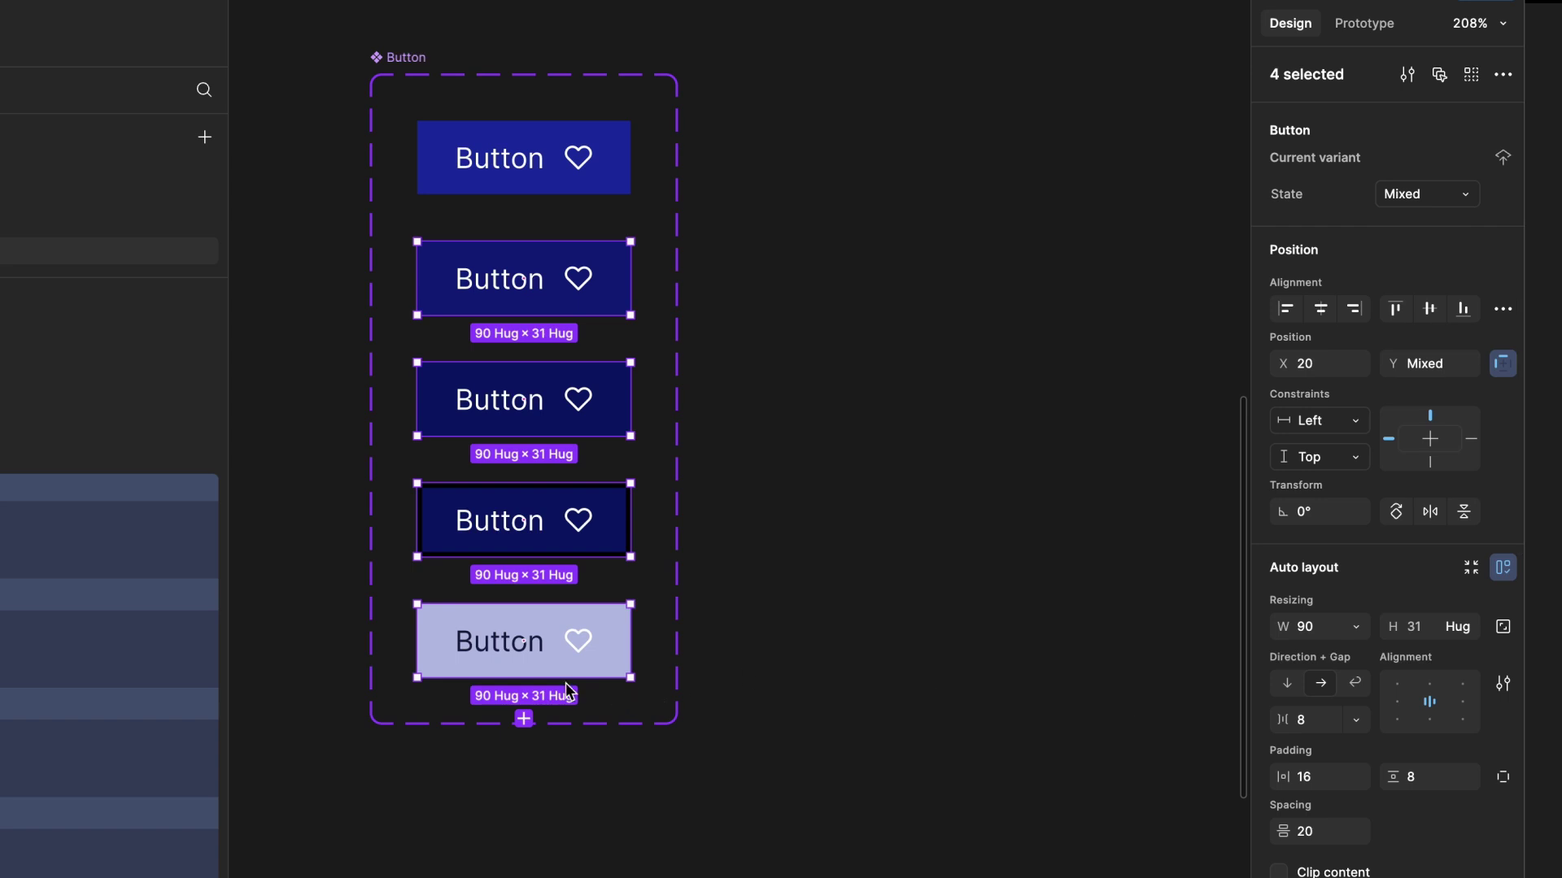
# Recolour the disabled variant's heart icon to the label's dark 191E3F.
pyautogui.doubleClick(498, 636)
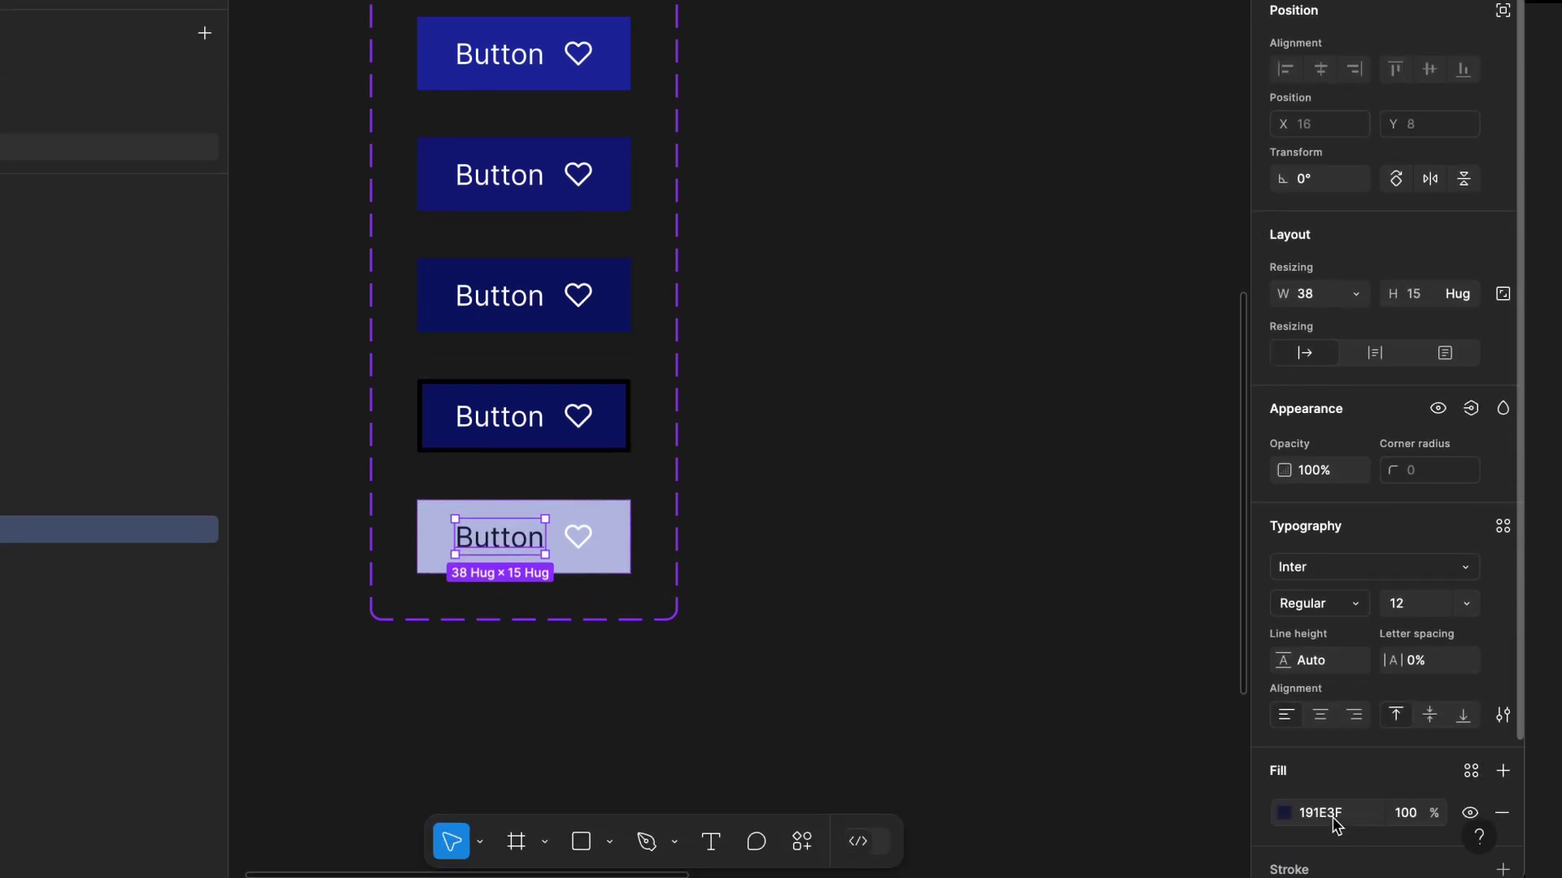
pyautogui.click(1326, 812)
pyautogui.click(577, 536)
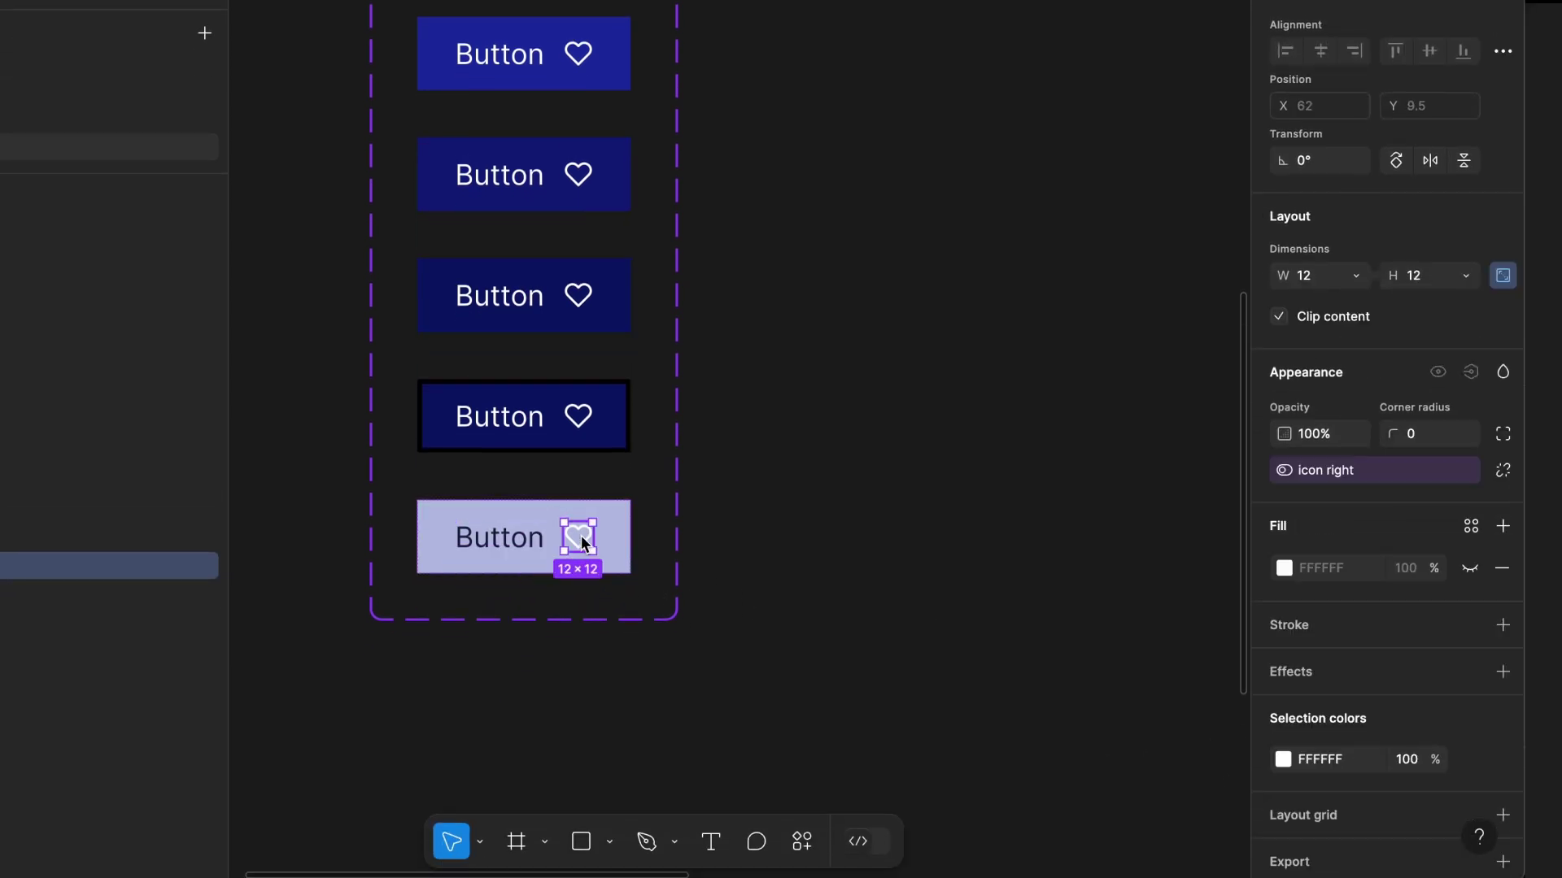
pyautogui.click(1350, 763)
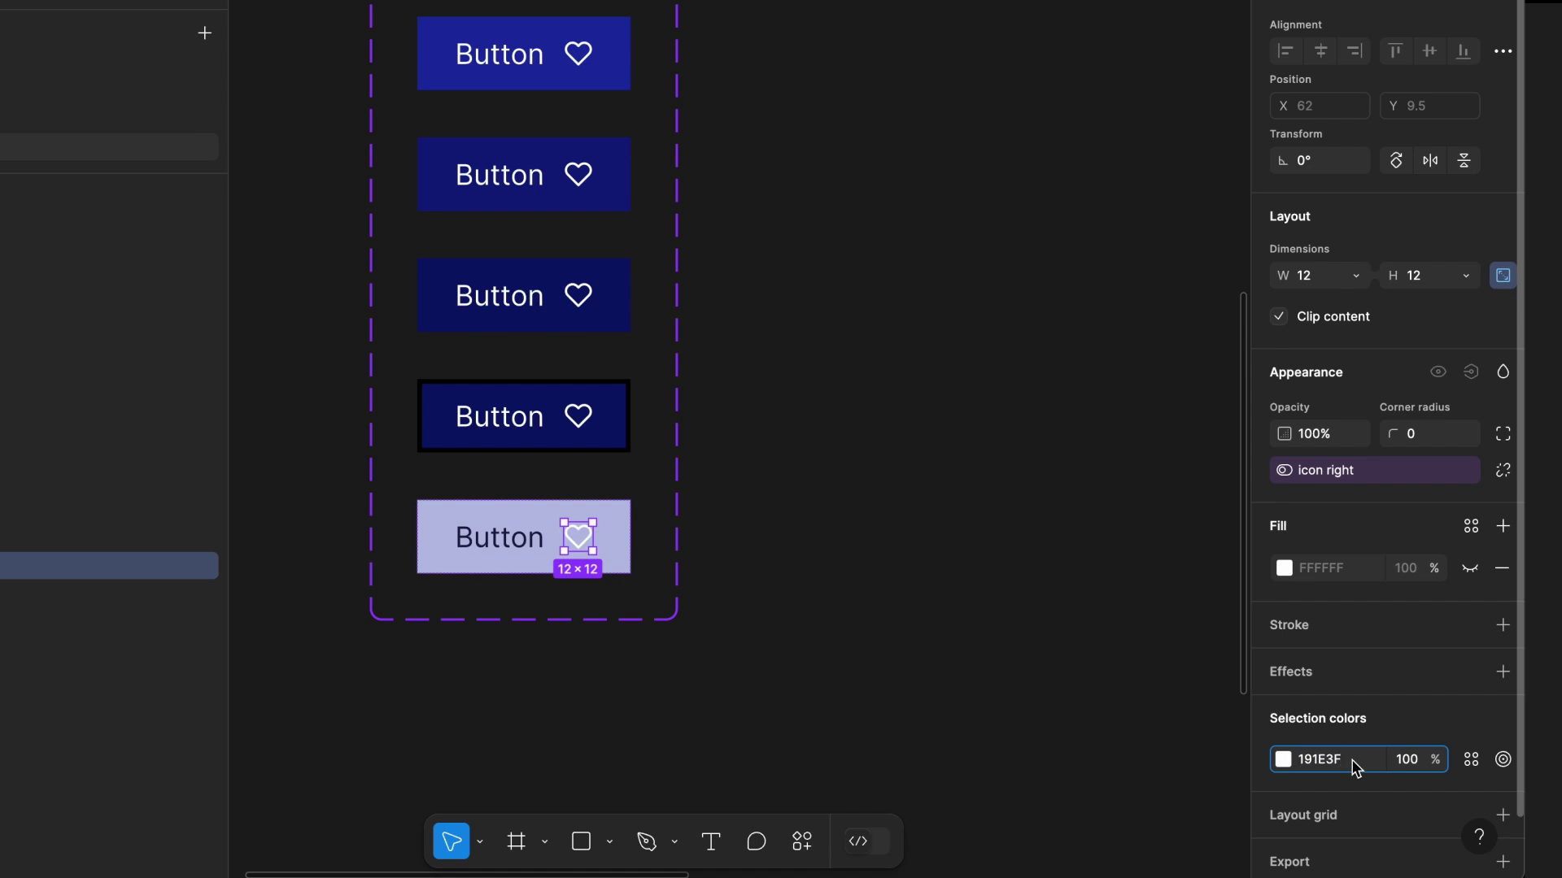
pyautogui.press('Return')
pyautogui.scroll(-2, 952, 584)
pyautogui.hscroll(5, 947, 582)
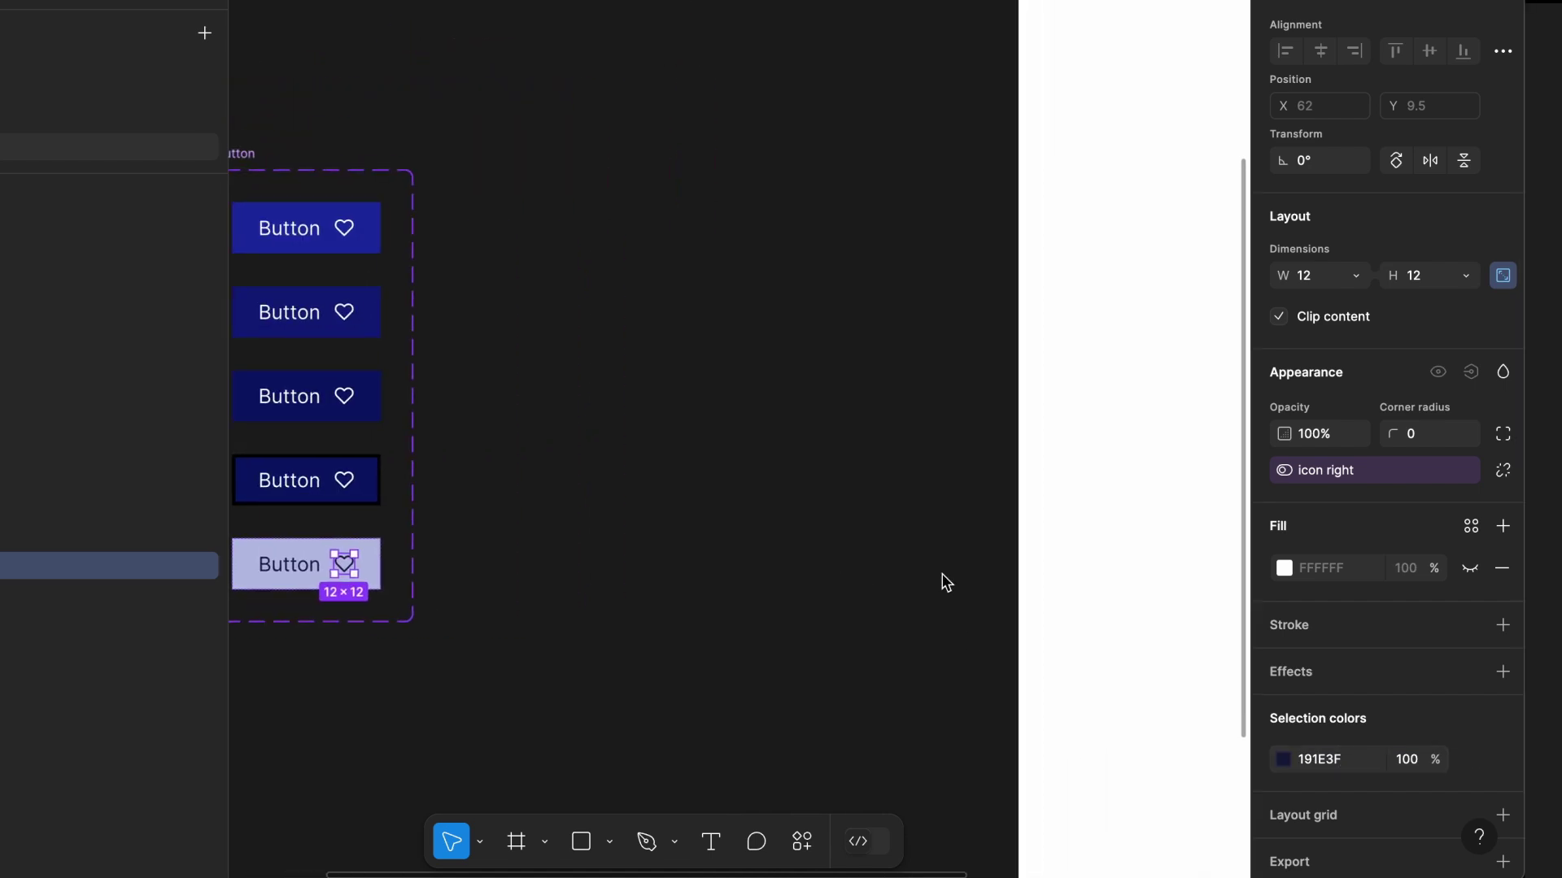
# Cycle the button instance through the hovered, active, focus and disabled states.
pyautogui.hscroll(5, 942, 582)
pyautogui.scroll(3, 881, 150)
pyautogui.click(844, 154)
pyautogui.click(819, 154)
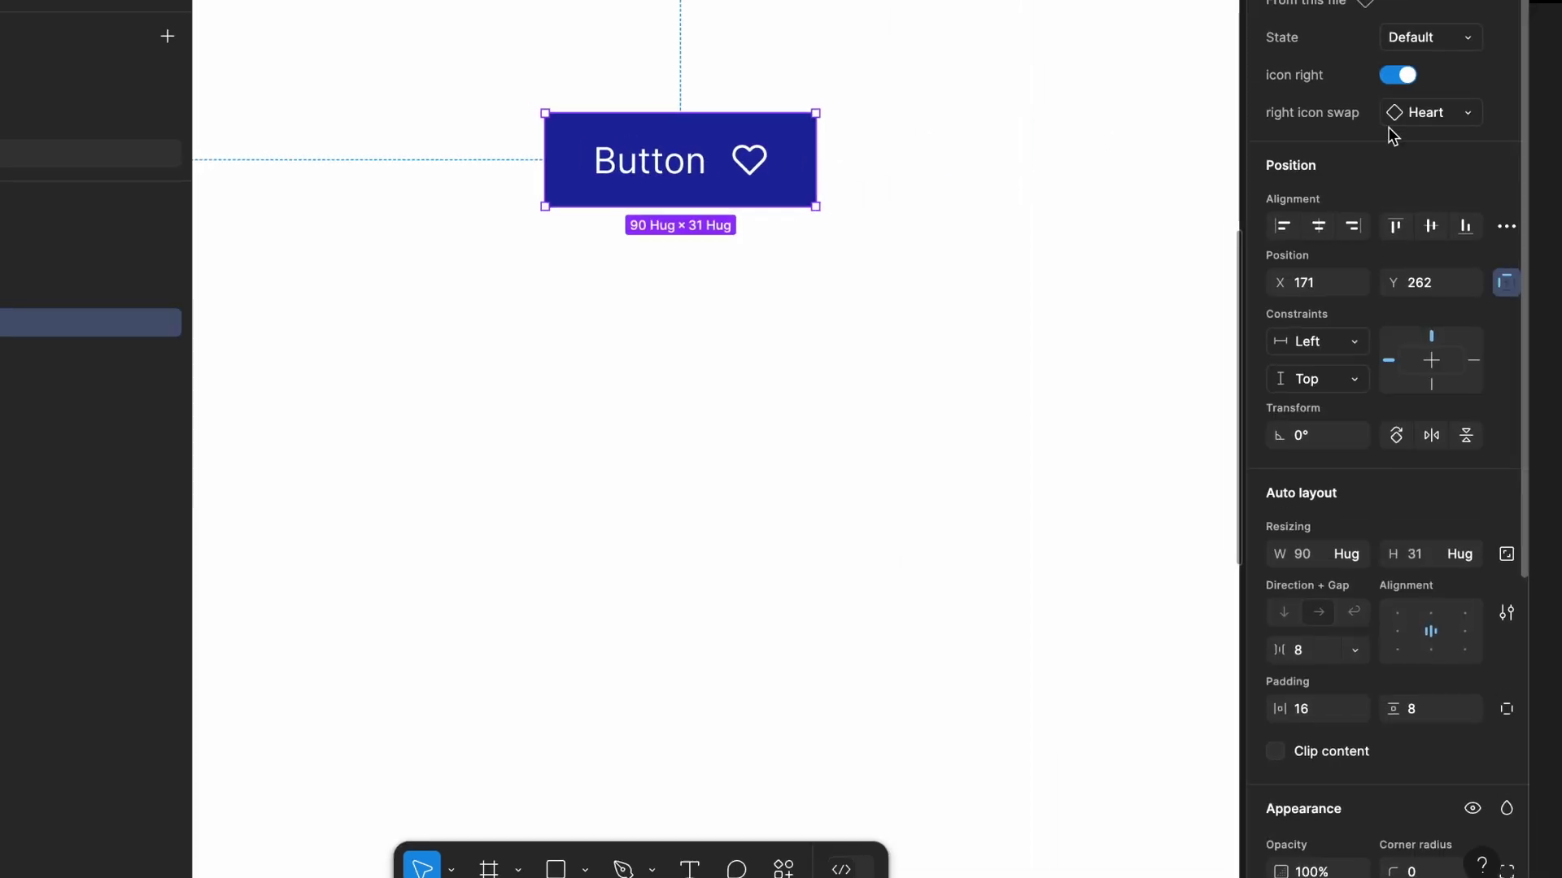
pyautogui.click(1430, 39)
pyautogui.click(1418, 67)
pyautogui.click(1433, 43)
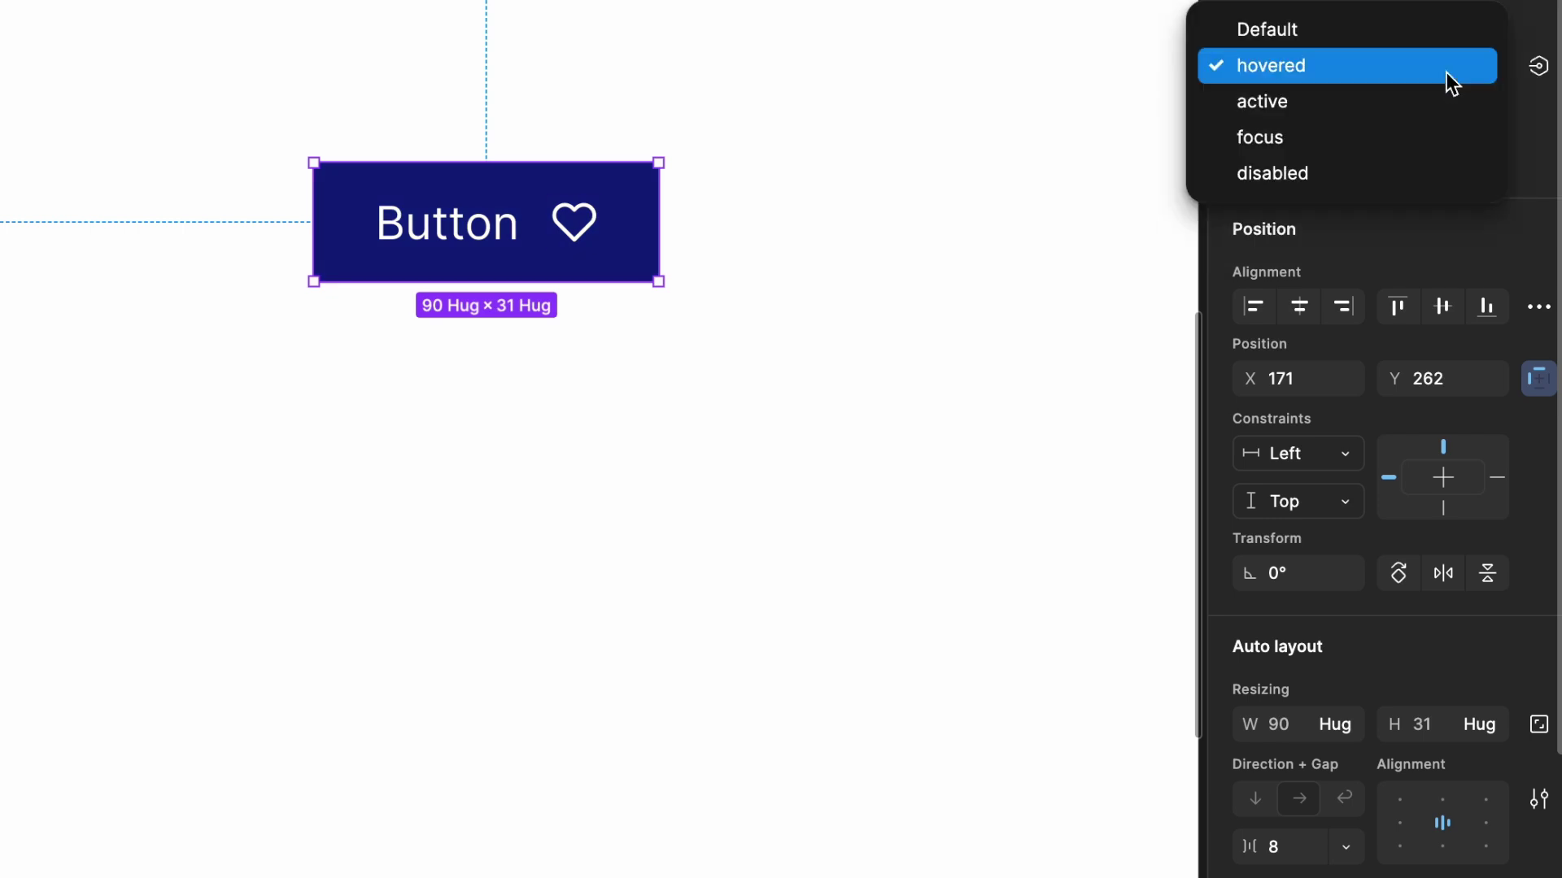
pyautogui.click(1454, 99)
pyautogui.click(1456, 69)
pyautogui.click(1456, 85)
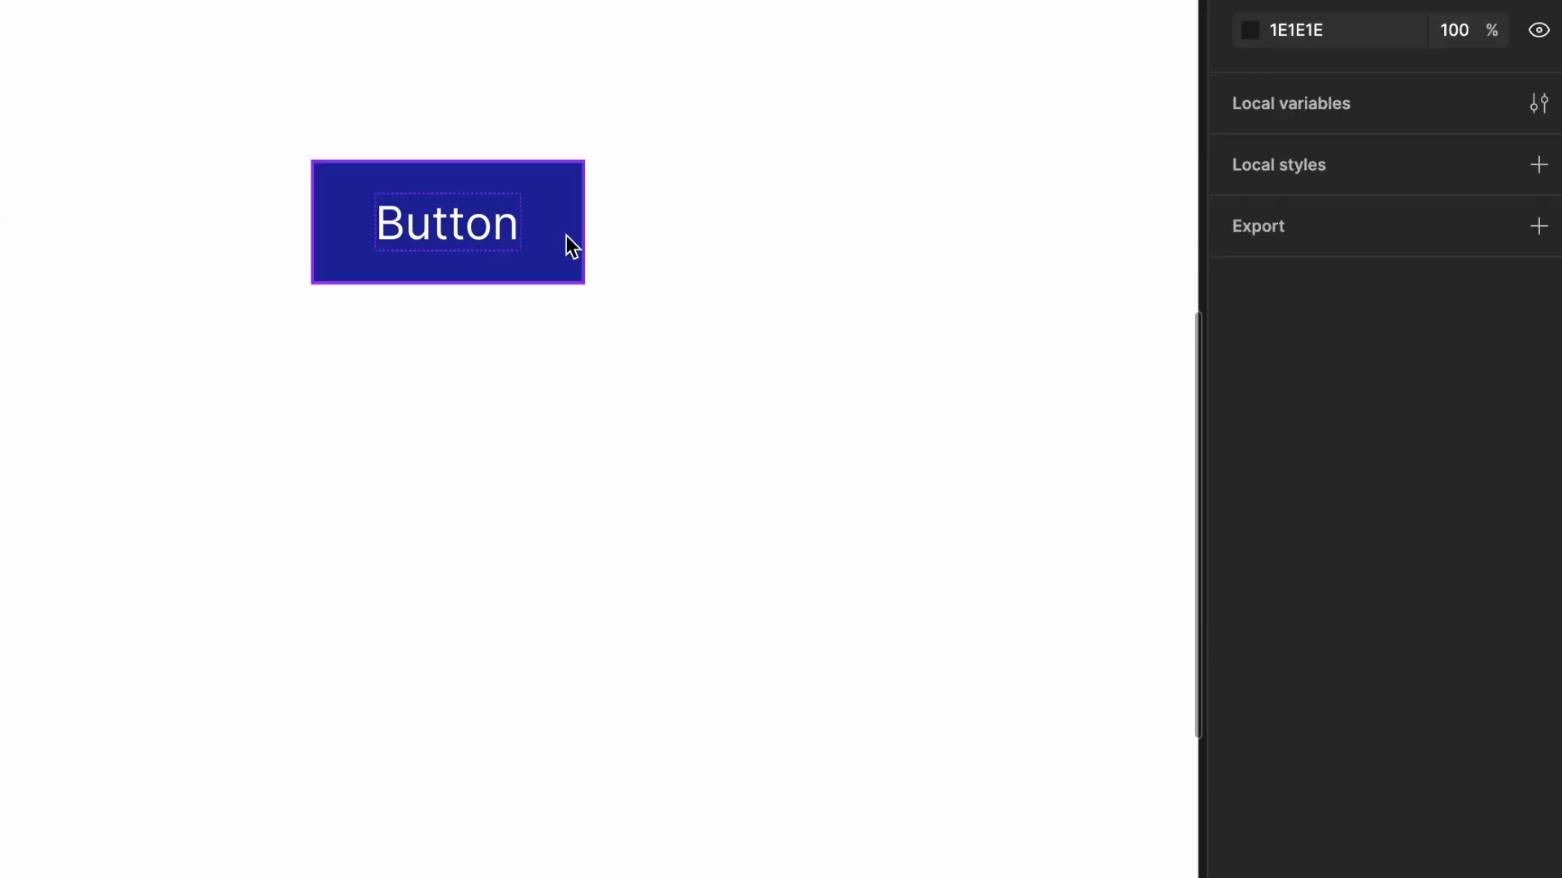
pyautogui.click(569, 244)
pyautogui.click(1414, 72)
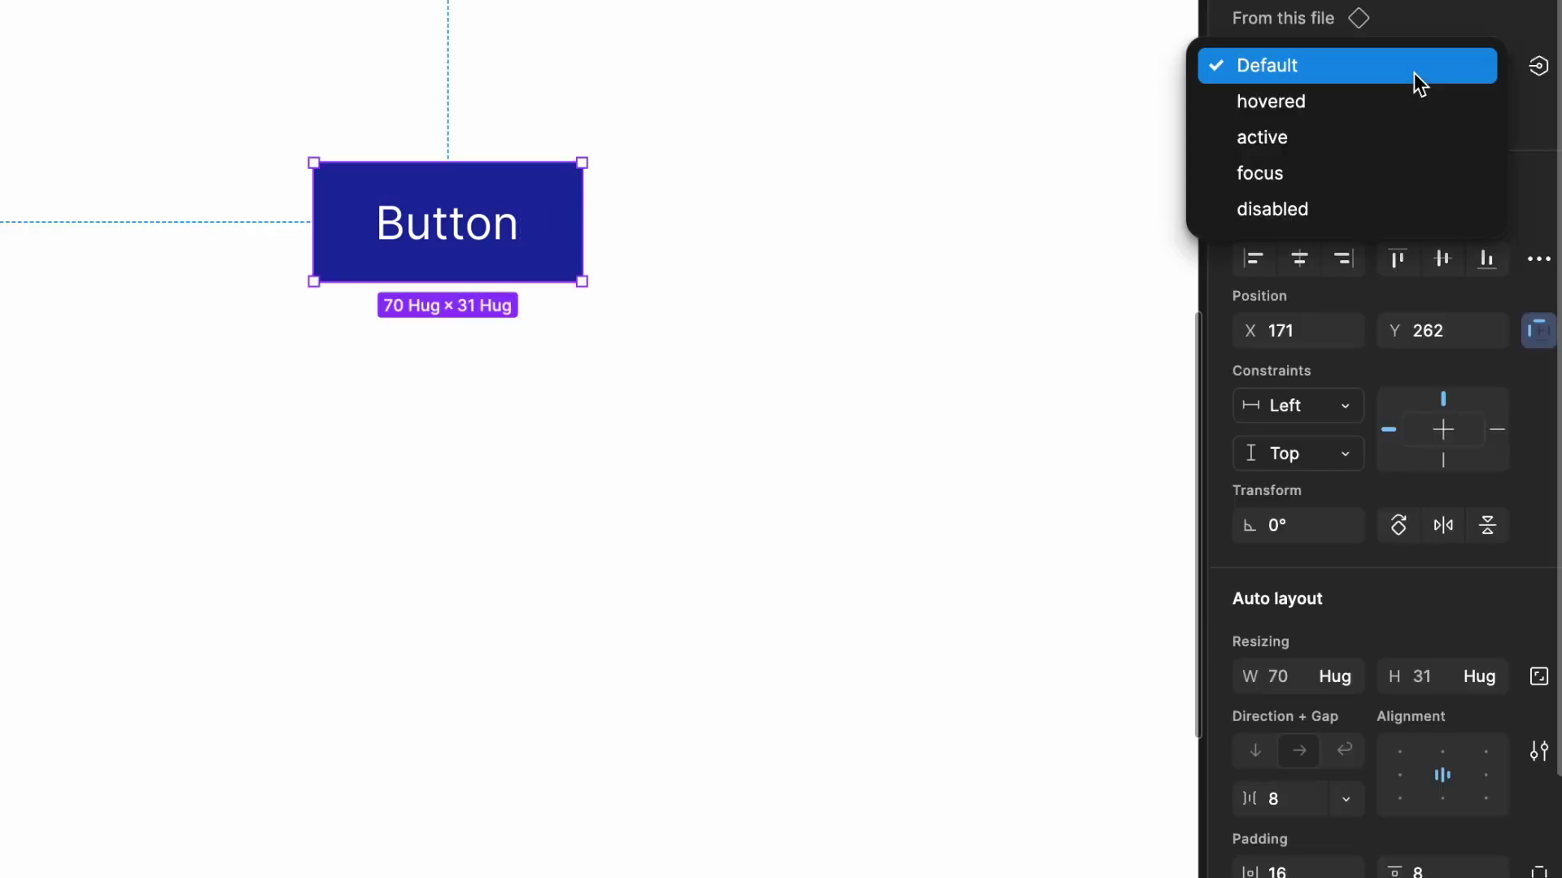
pyautogui.click(1377, 208)
# Turn on icon right, swap the right icon to Help circle, and set State to active.
pyautogui.click(1401, 116)
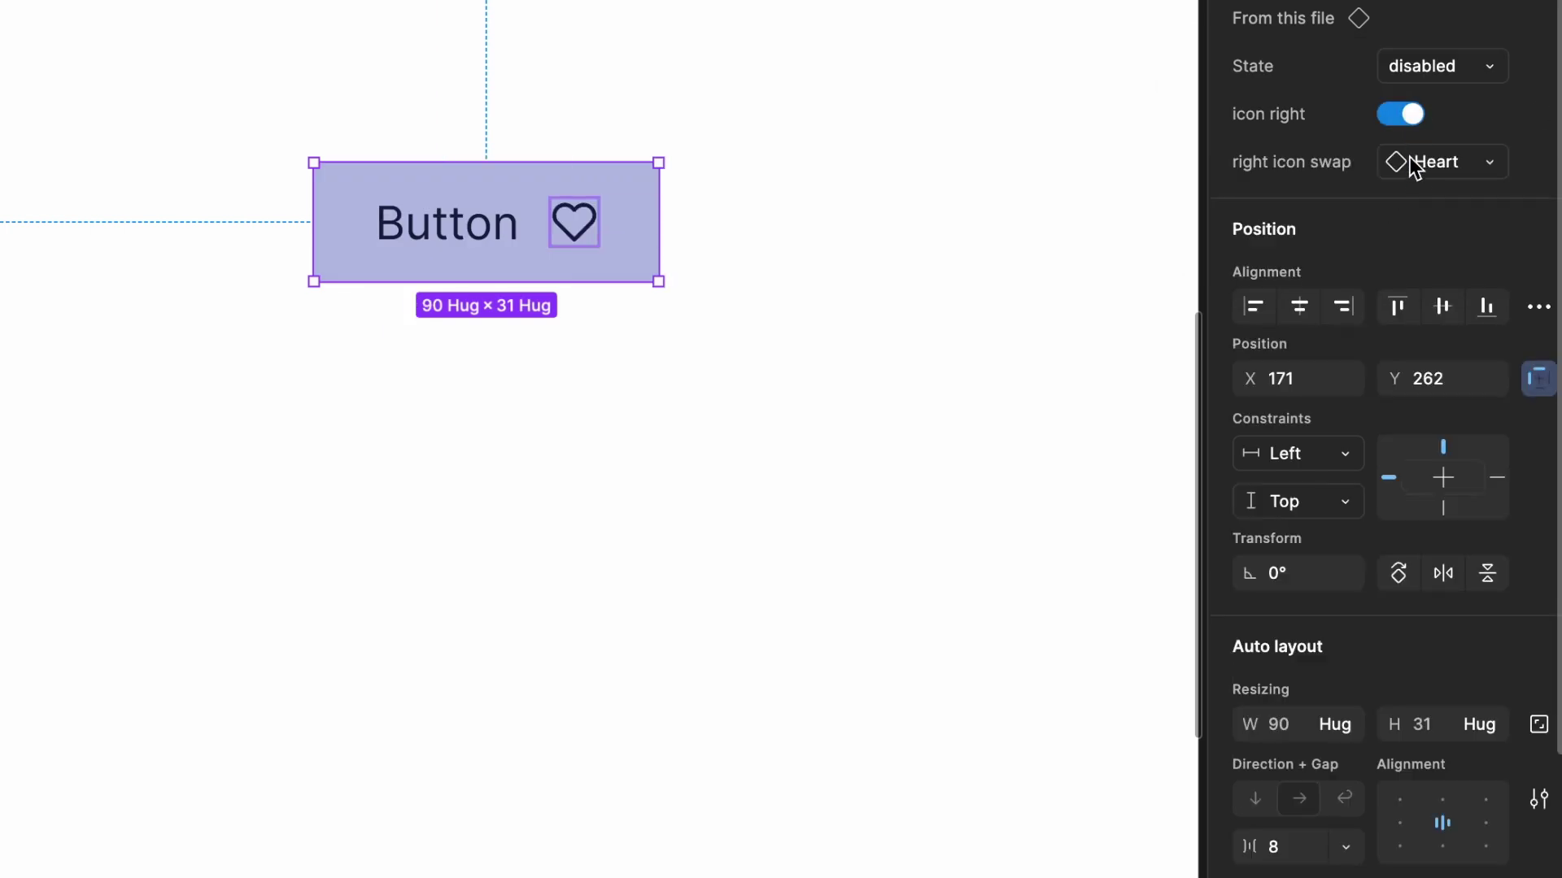
pyautogui.click(1409, 160)
pyautogui.click(1300, 588)
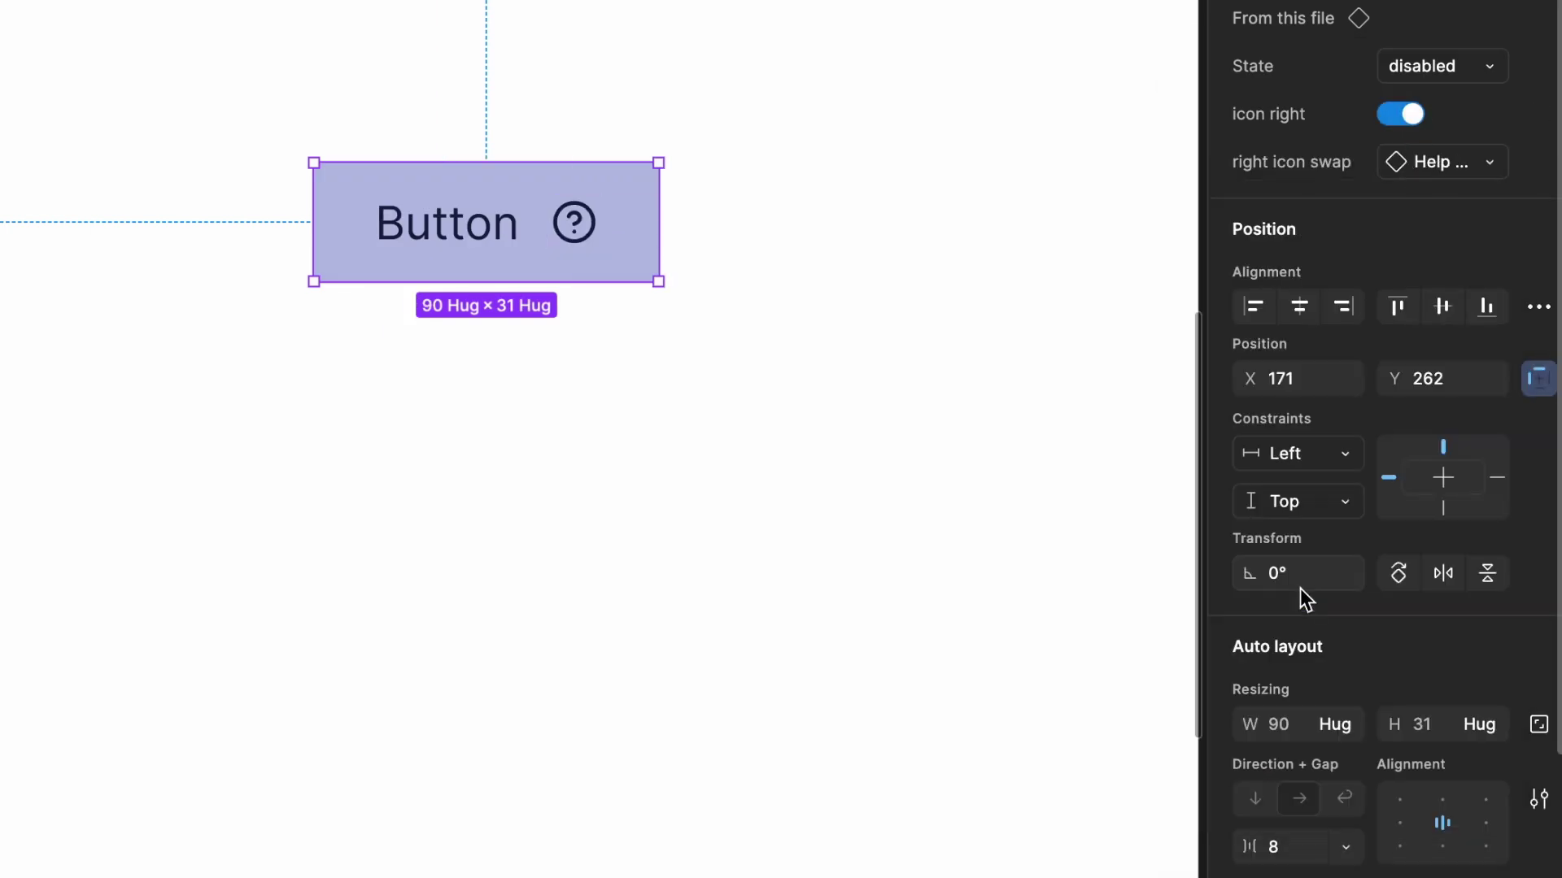
pyautogui.click(1446, 78)
pyautogui.click(1357, 5)
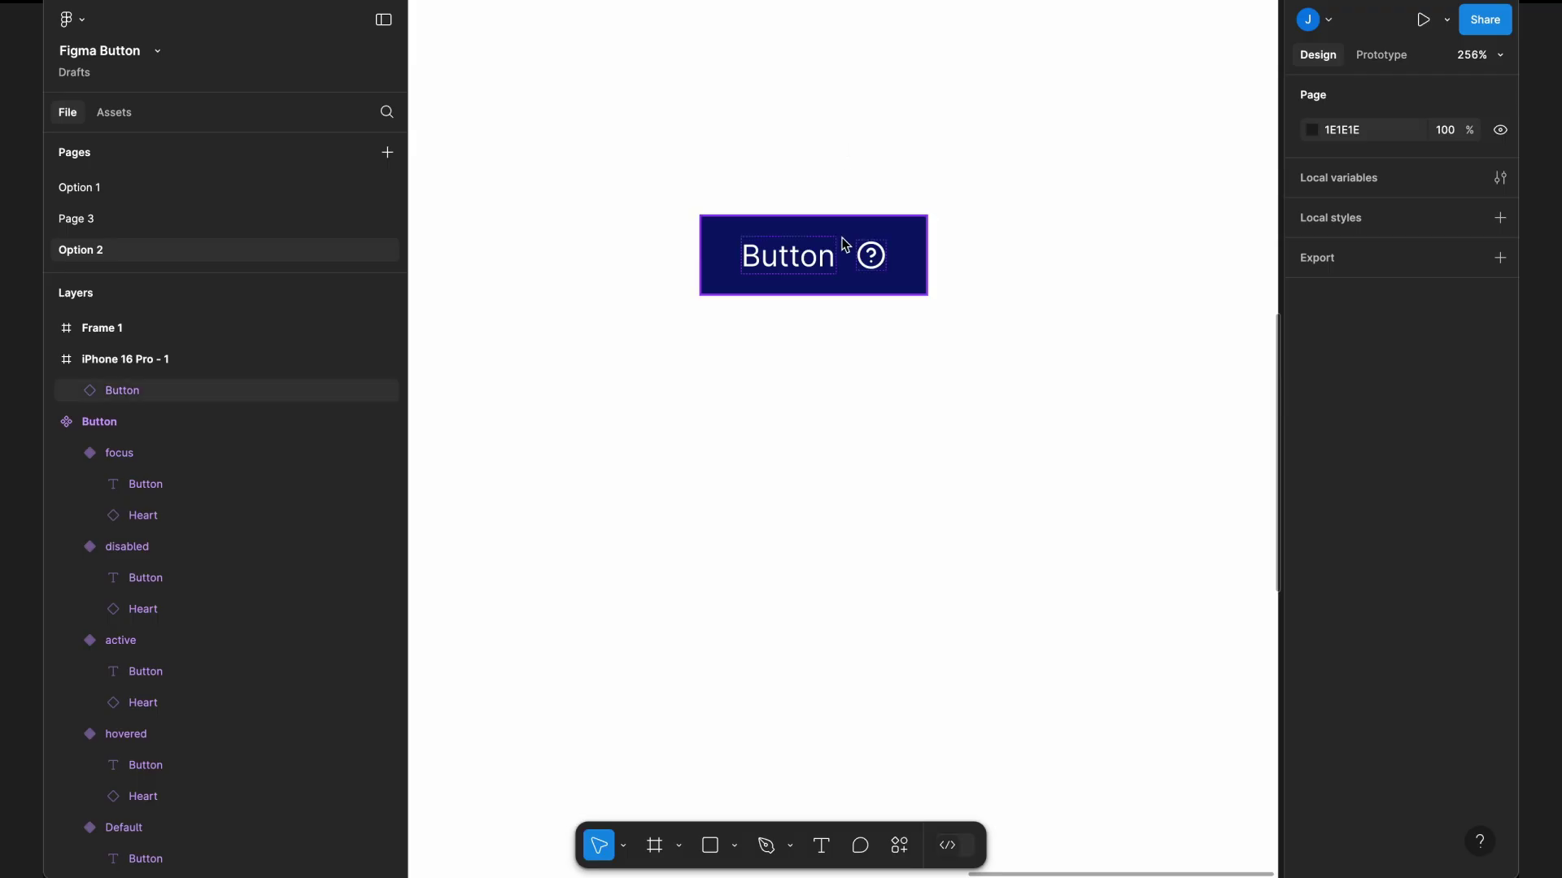
# Deselect the instance, then zoom out and pan back to the Button component set.
pyautogui.click(539, 203)
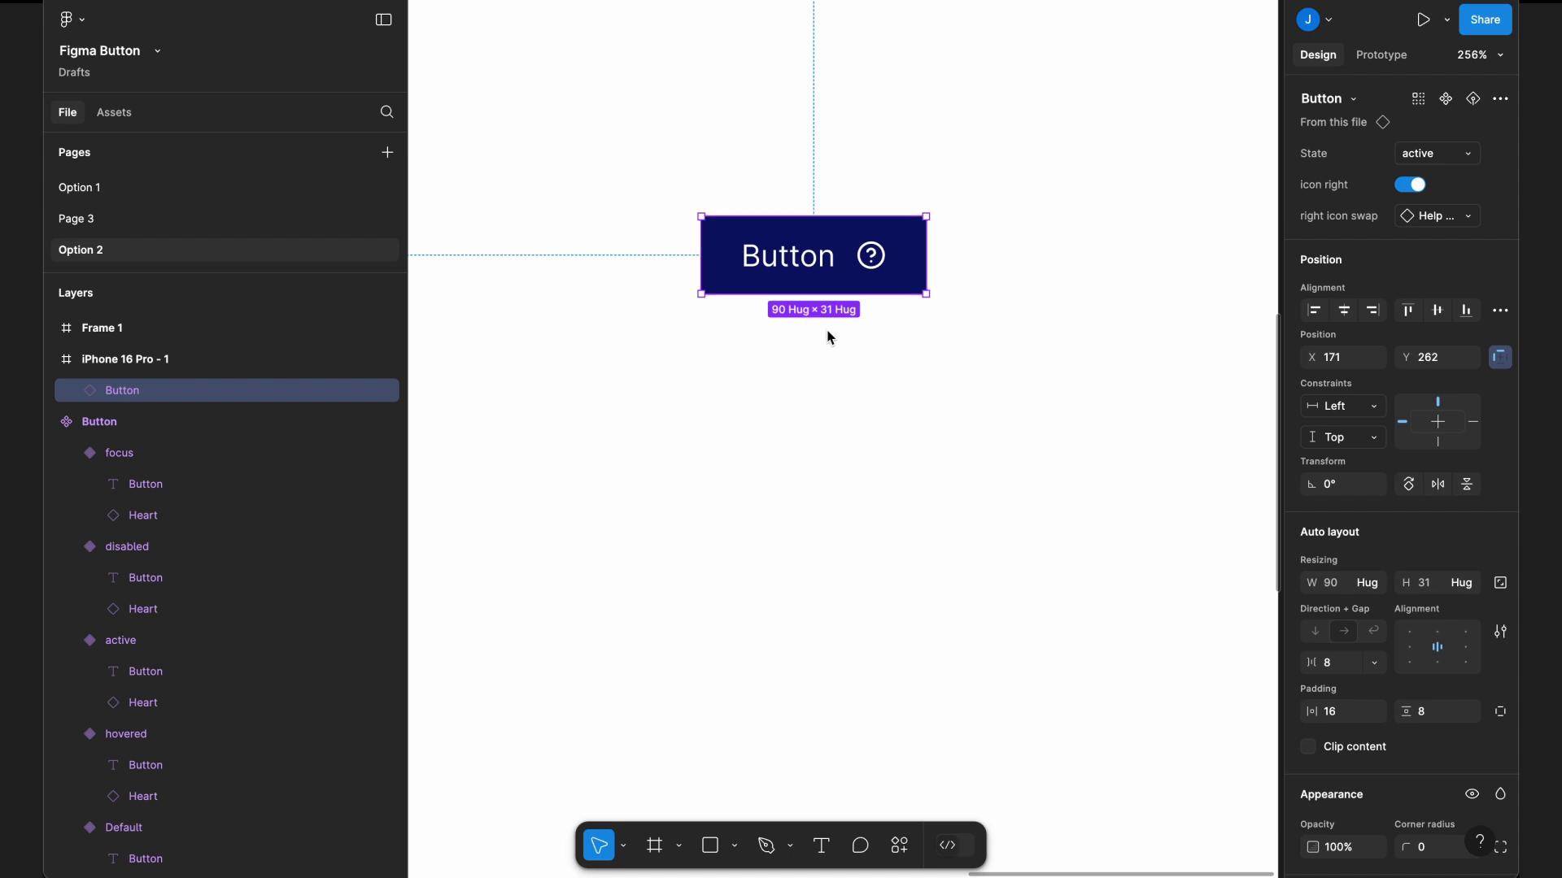
pyautogui.scroll(-2, 840, 377)
pyautogui.click(840, 376)
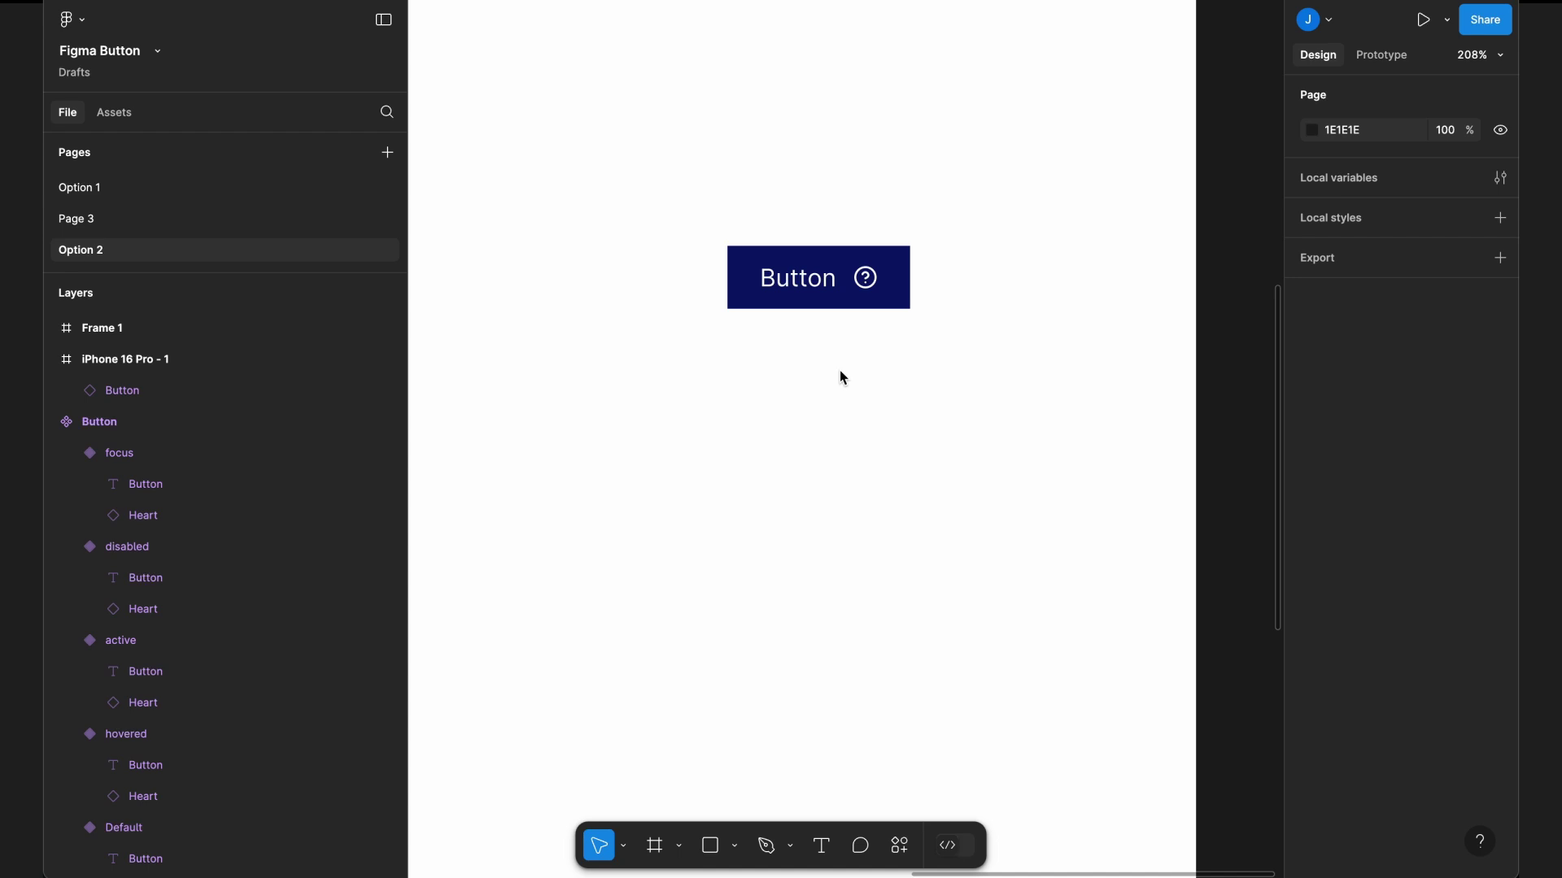
pyautogui.scroll(-3, 843, 377)
pyautogui.hscroll(-10, 842, 377)
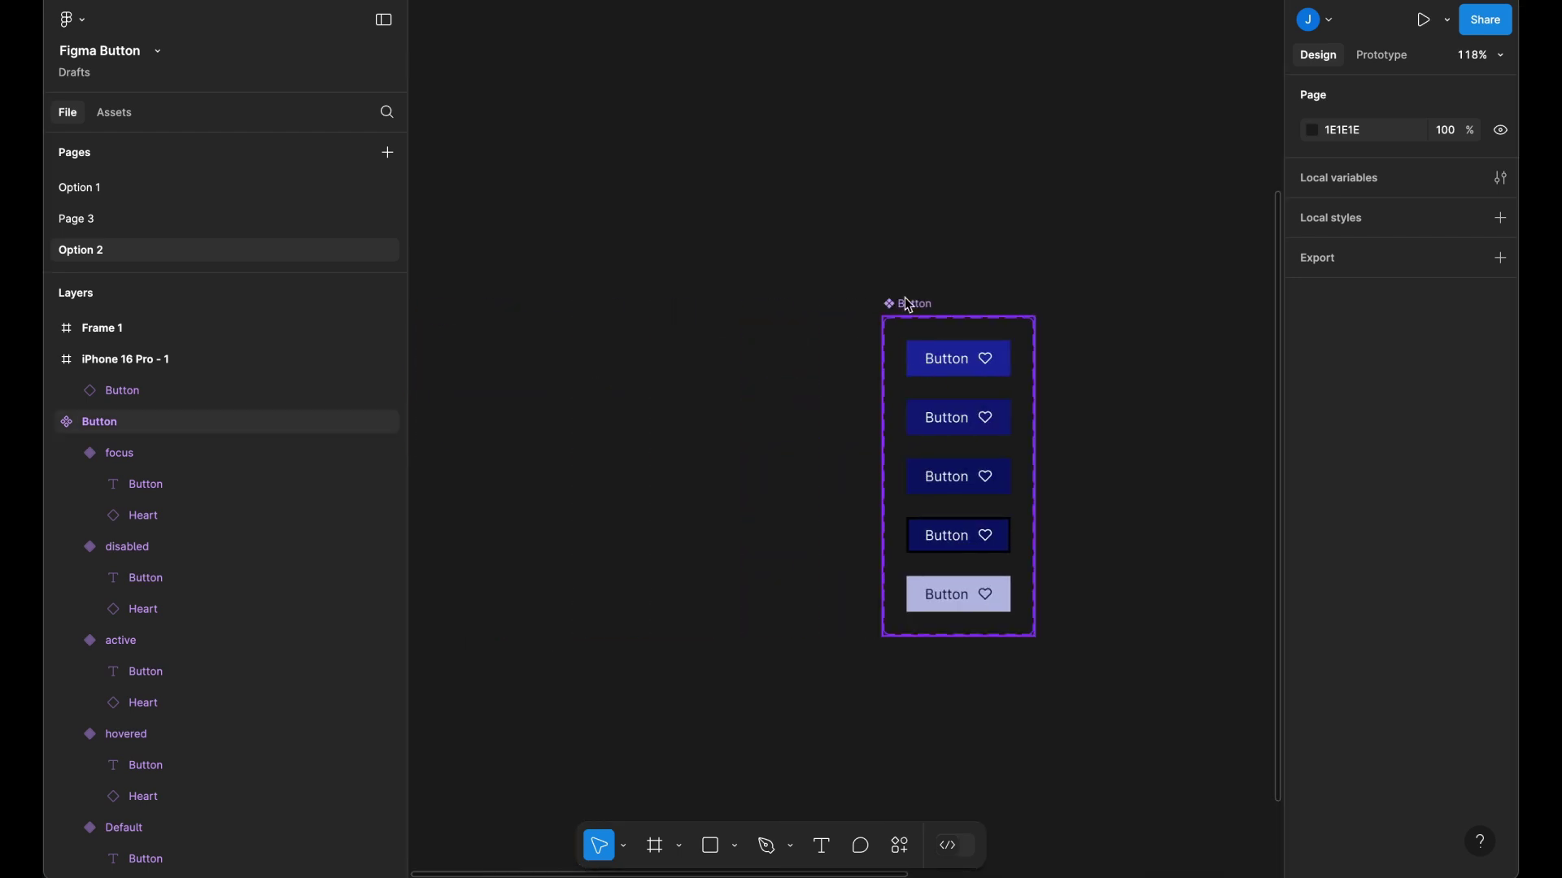
pyautogui.scroll(5, 907, 304)
pyautogui.scroll(-1, 909, 305)
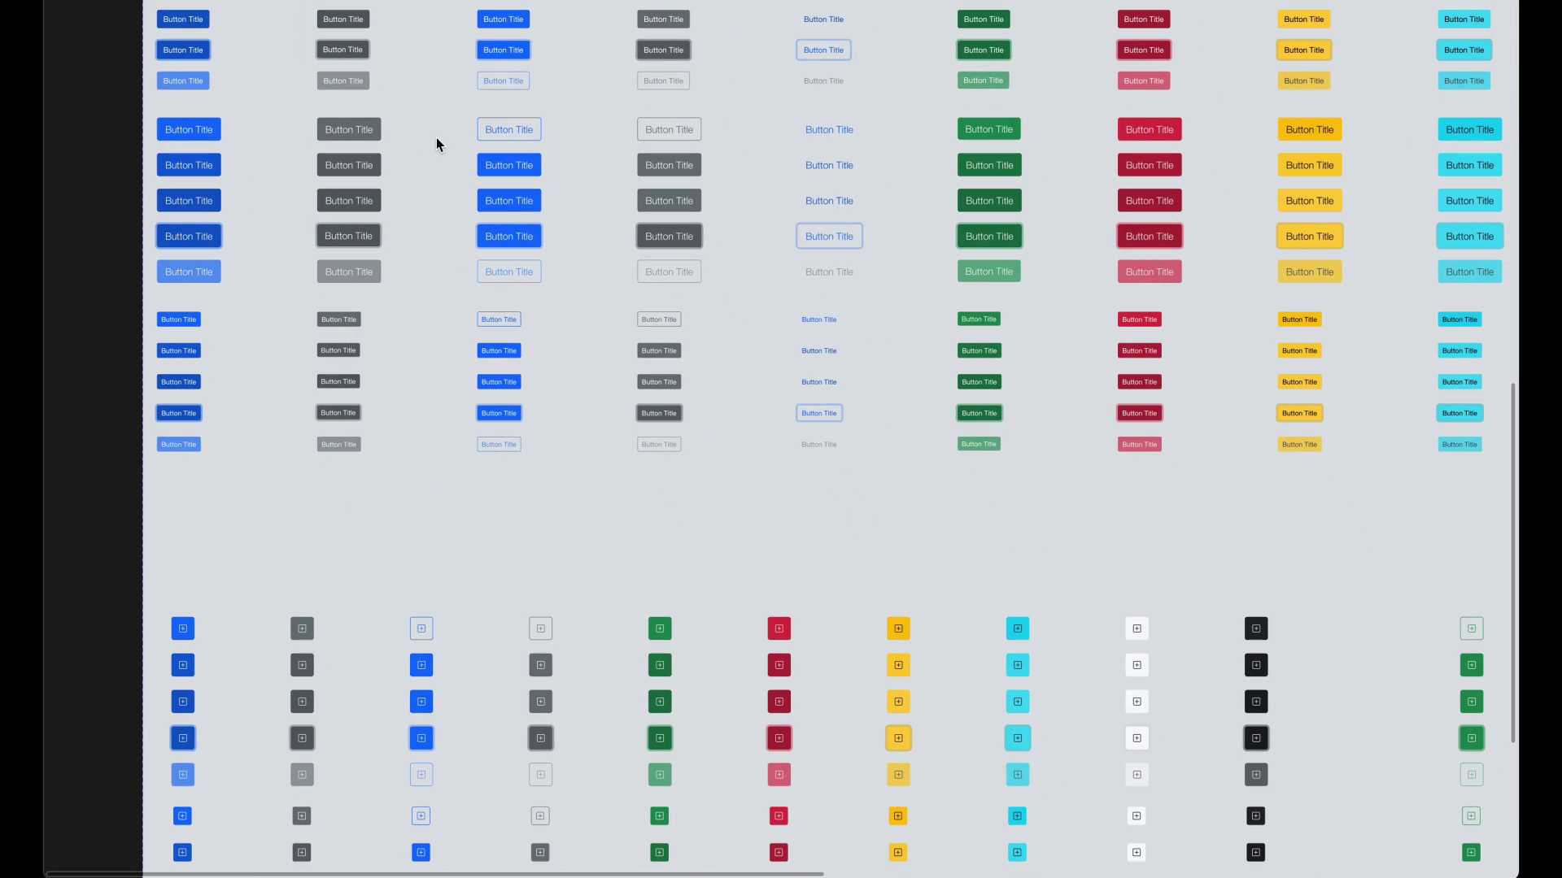
# Pan across the reference sheet of coloured 'Button Title' buttons and square icon buttons.
pyautogui.hscroll(8, 436, 138)
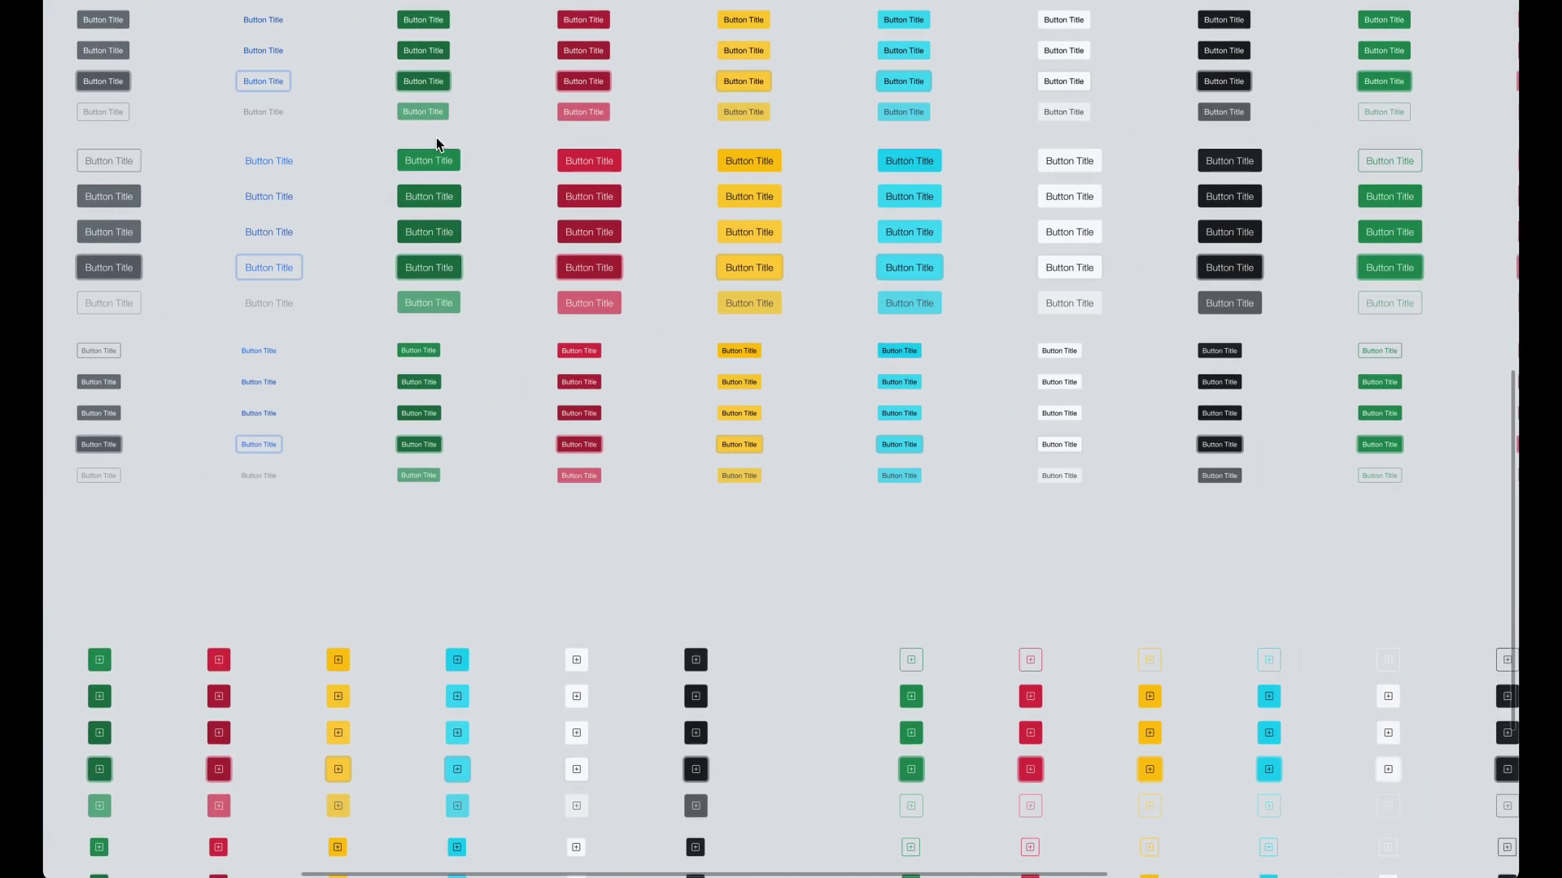
pyautogui.scroll(-2, 436, 138)
pyautogui.hscroll(5, 436, 138)
pyautogui.scroll(-3, 436, 138)
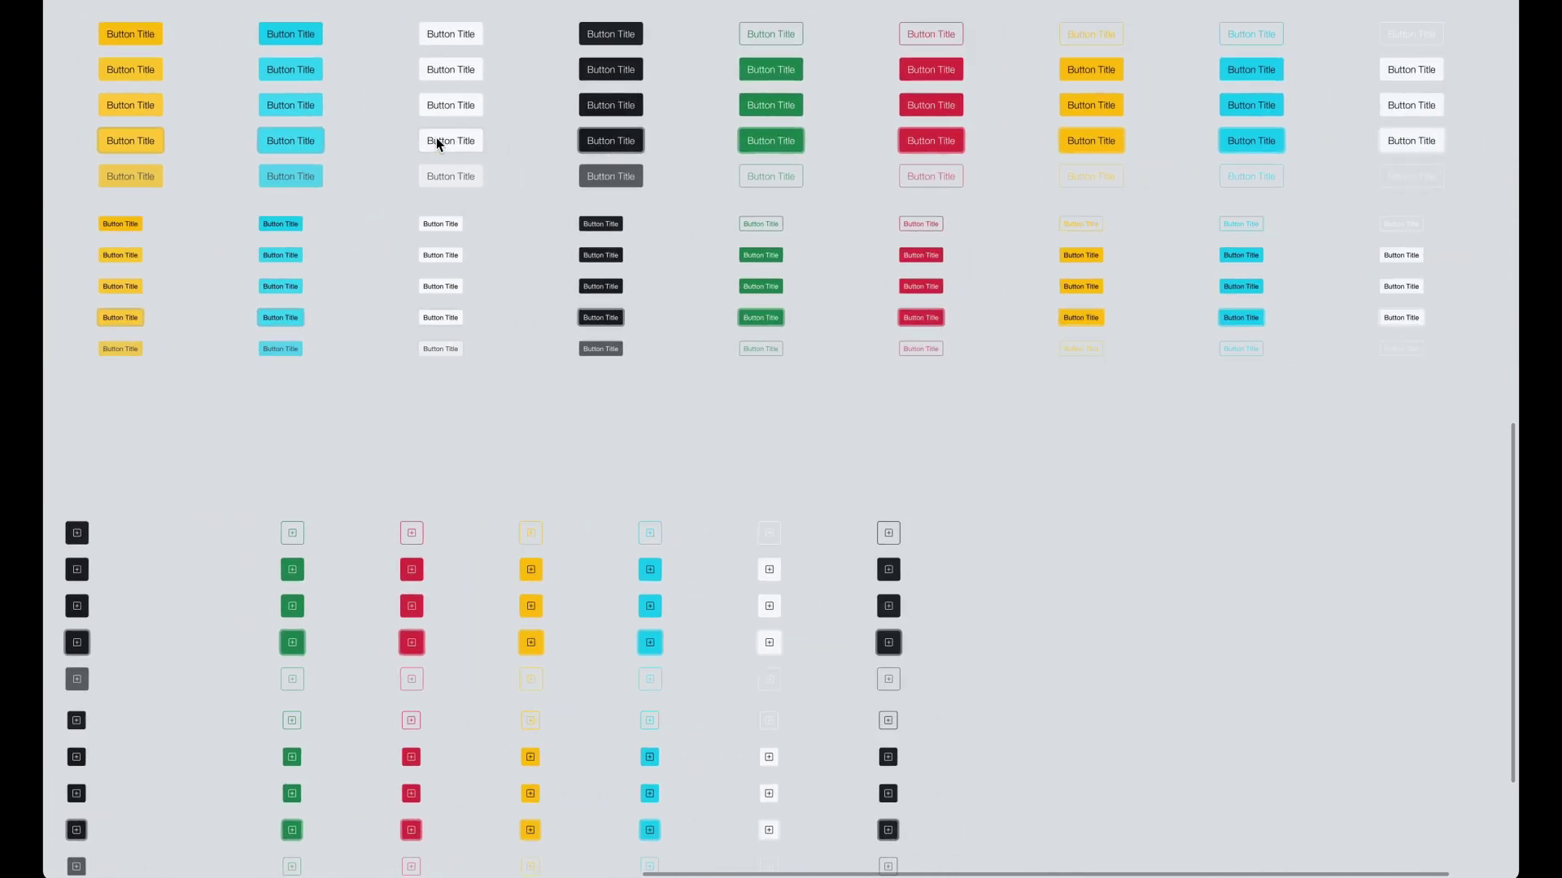
pyautogui.scroll(-1, 436, 144)
pyautogui.hscroll(-10, 436, 145)
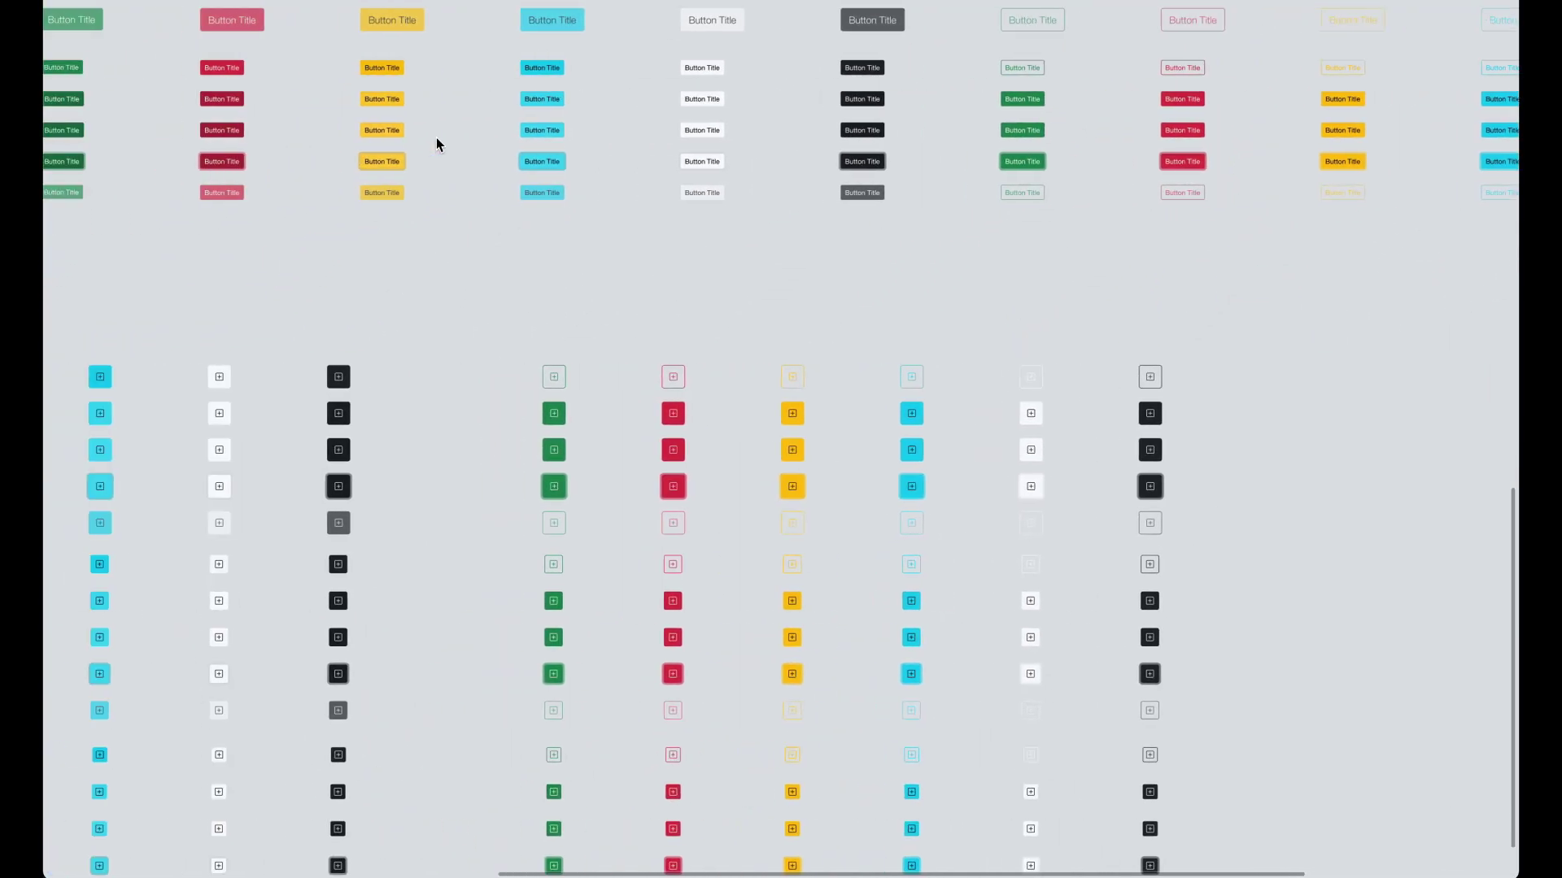